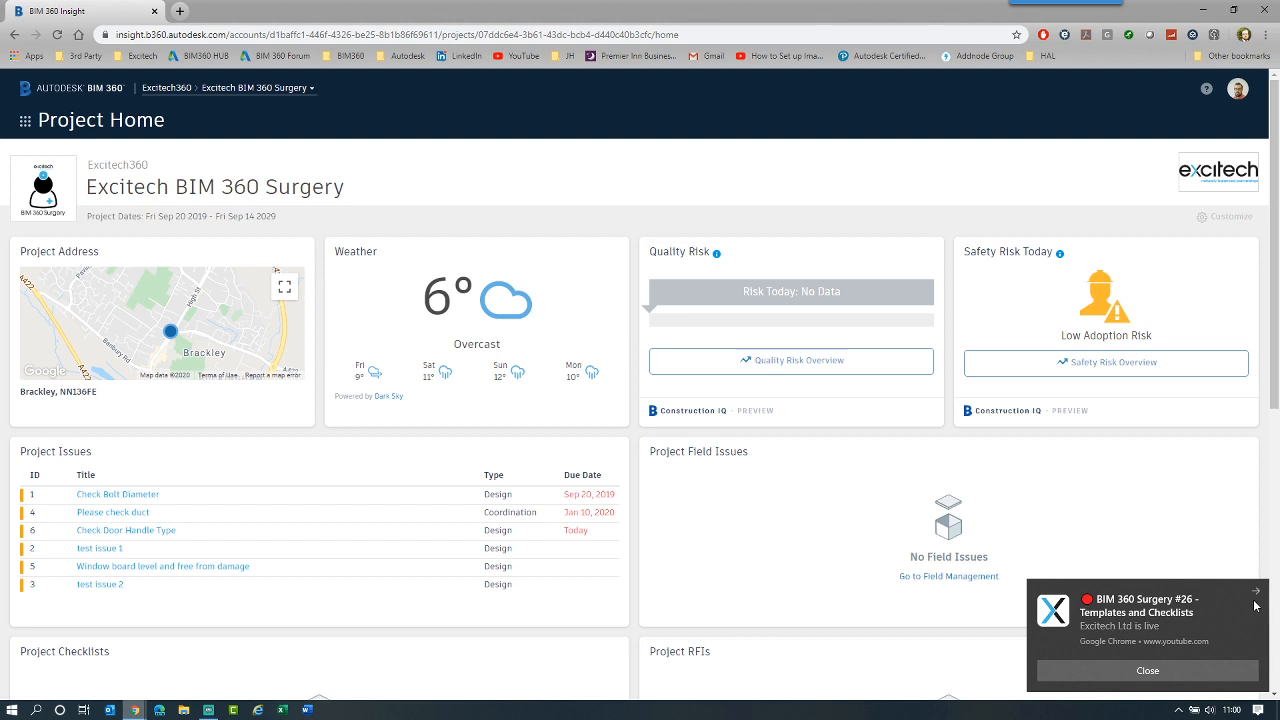
Dismiss the live-stream notification and open the checklist templates in the project's Field Management module.
{"action": "left_click", "coordinate": [1255, 597]}
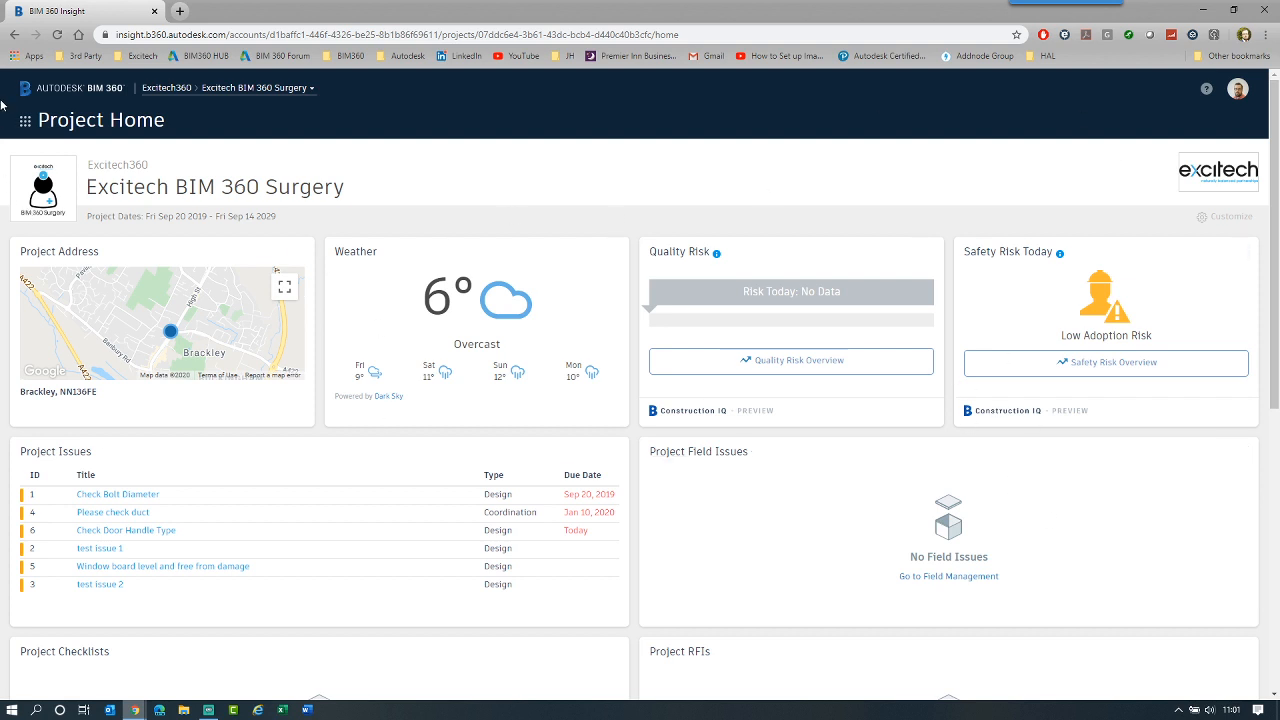
{"action": "left_click", "coordinate": [26, 122]}
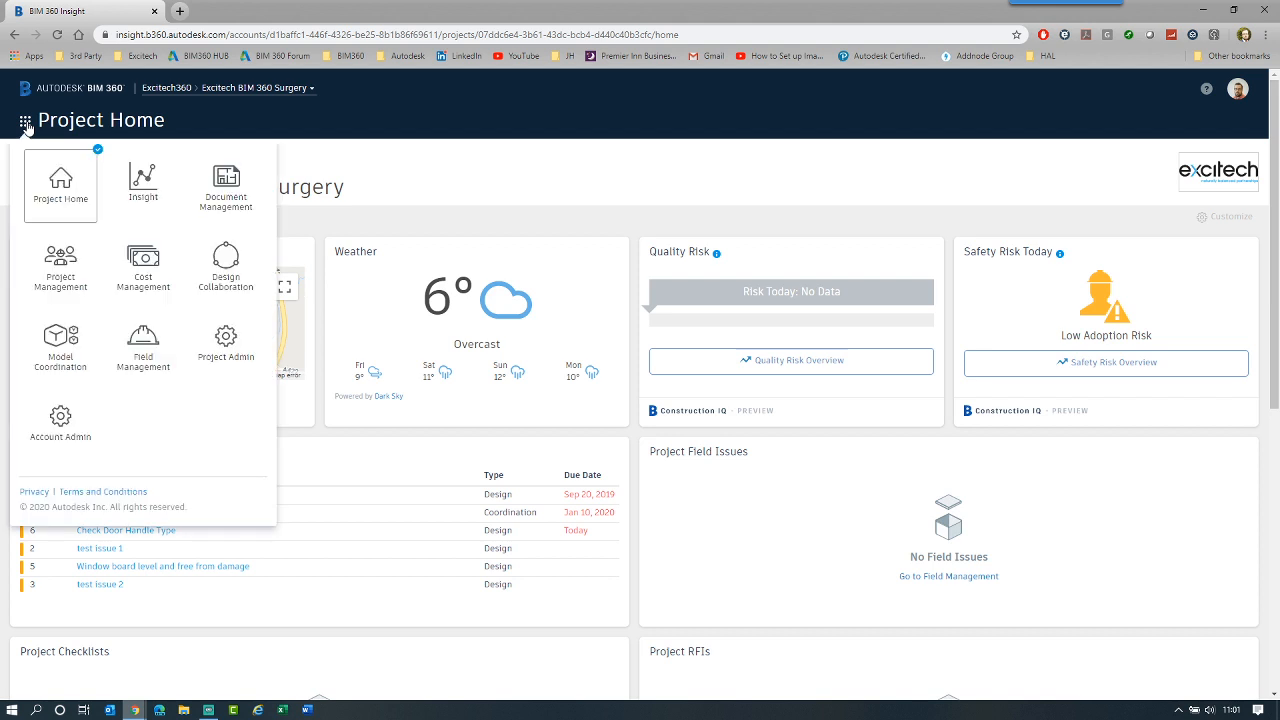
{"action": "left_click", "coordinate": [146, 345]}
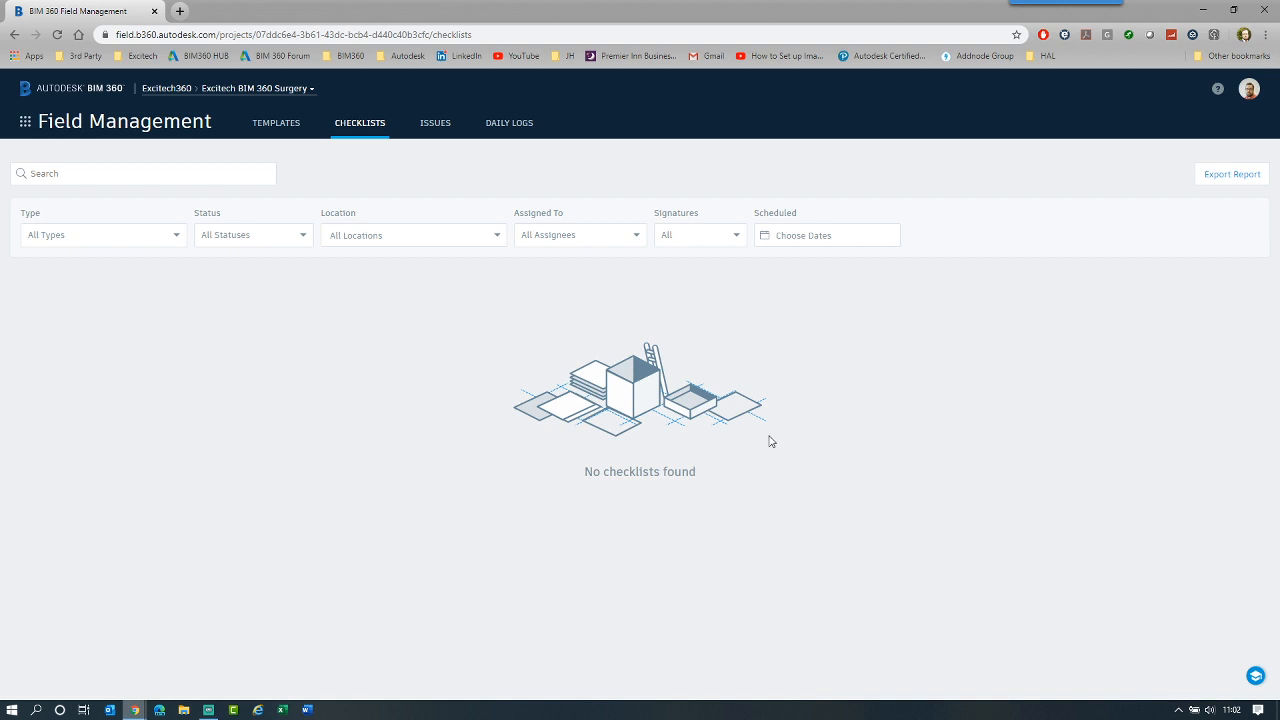
{"action": "left_click", "coordinate": [278, 126]}
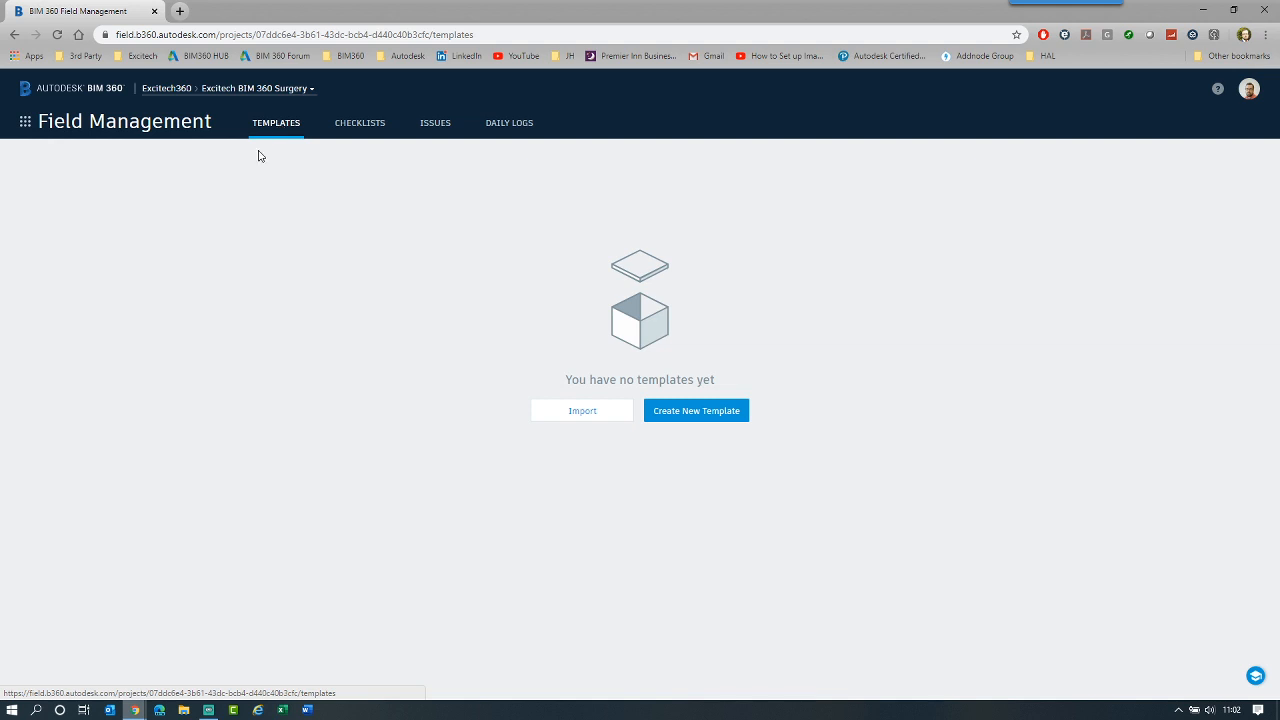
{"action": "left_click", "coordinate": [354, 132]}
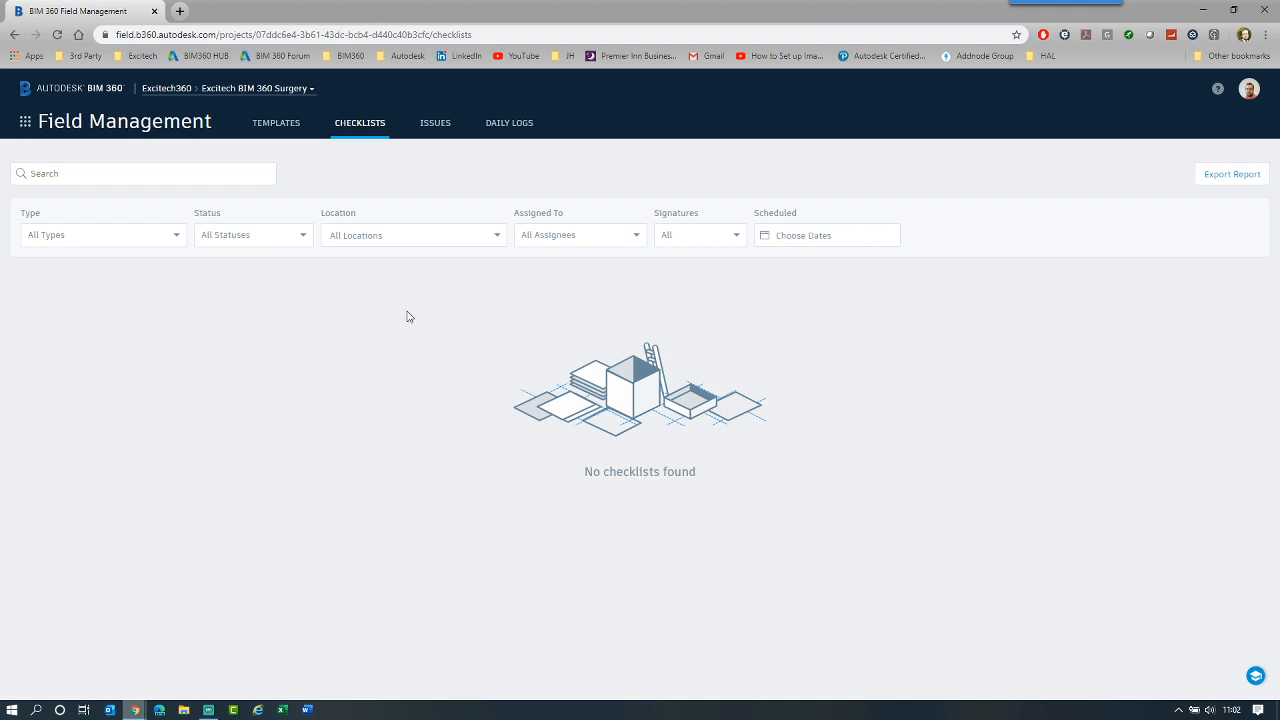
{"action": "left_click", "coordinate": [277, 128]}
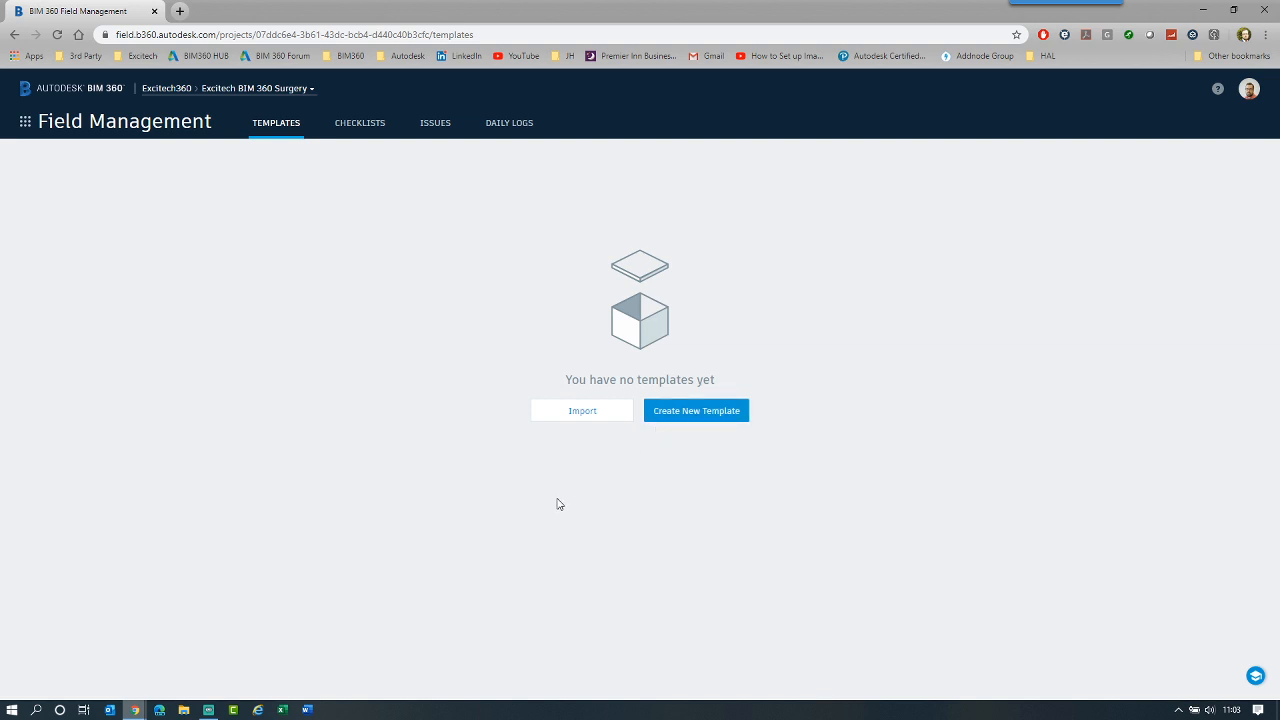
Create a new template titled "BIM 360 Surgery Inspection Template" with the description "This a template" and type Quality.
{"action": "left_click", "coordinate": [698, 411]}
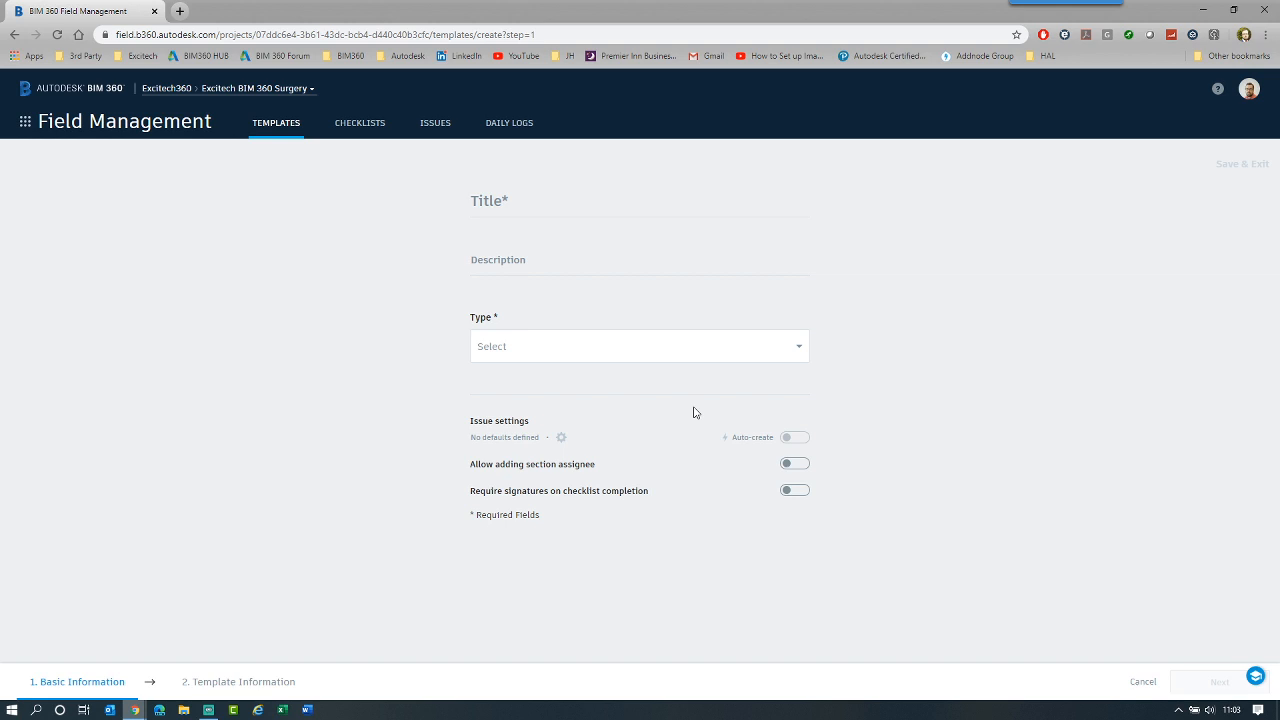
{"action": "left_click", "coordinate": [522, 204]}
{"action": "type", "text": "BIM 360 Sure"}
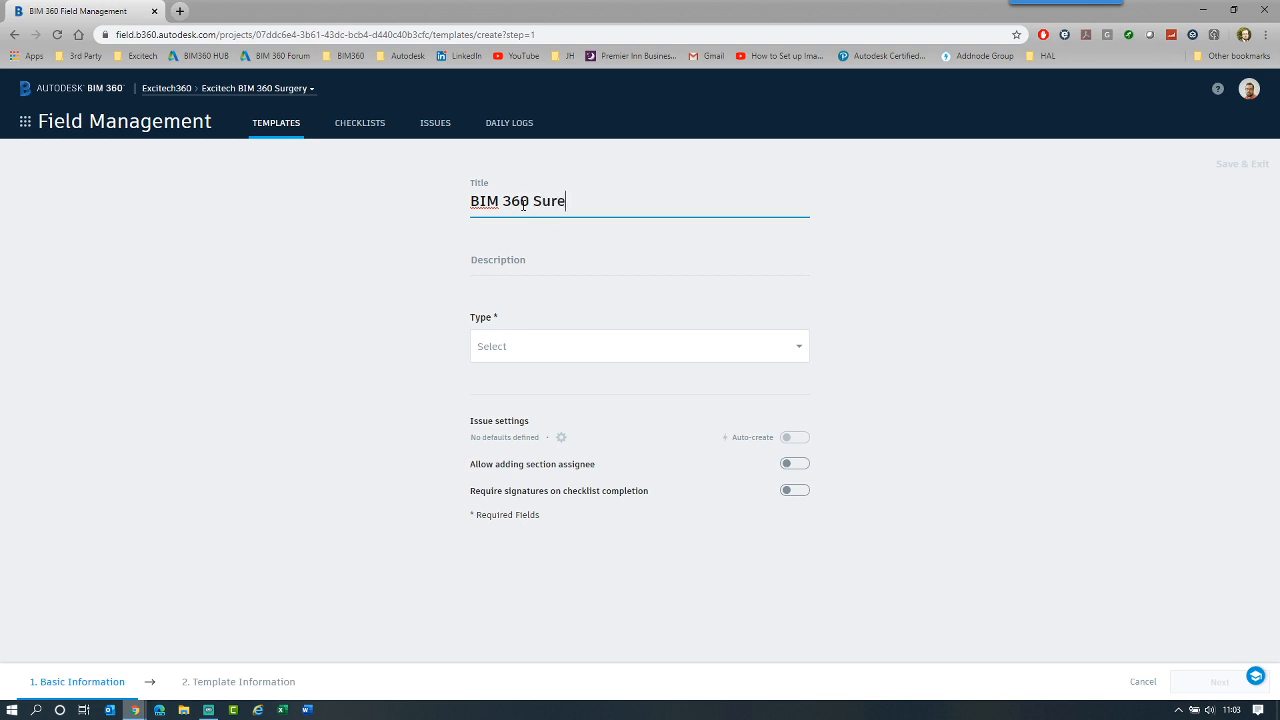
{"action": "key", "text": "BackSpace"}
{"action": "type", "text": "gery Inspection Template"}
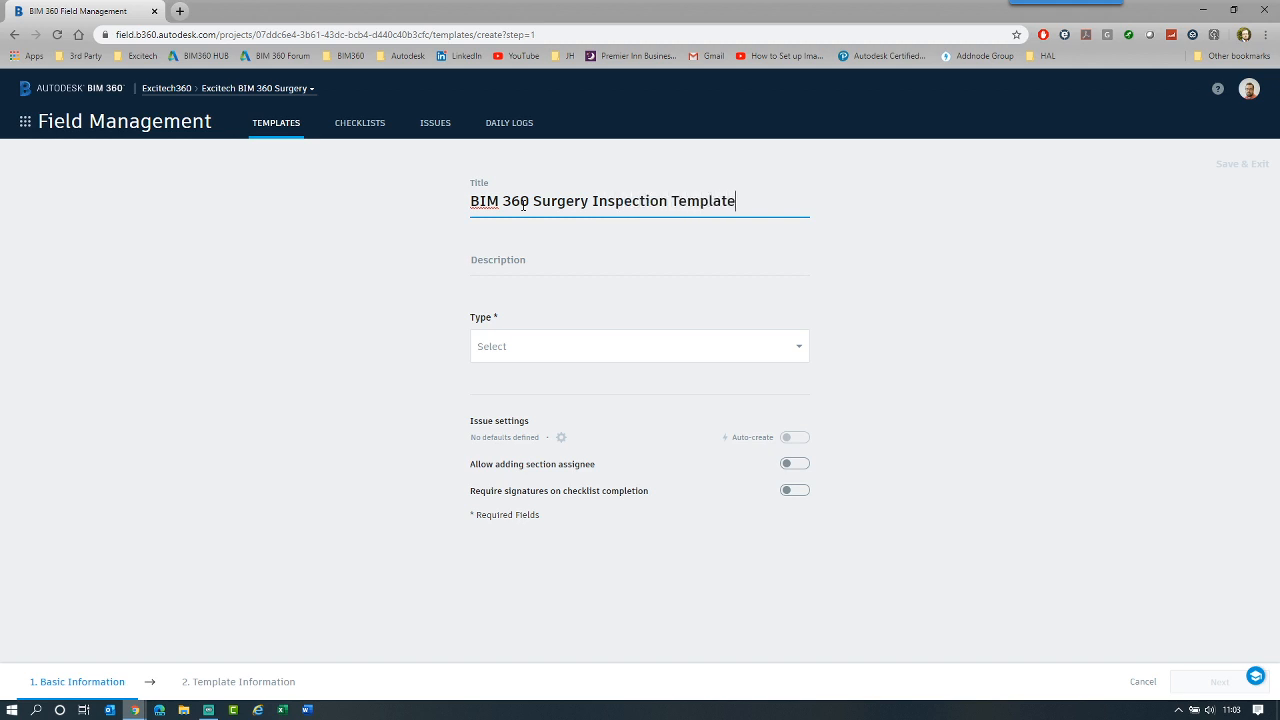
{"action": "left_click", "coordinate": [509, 257]}
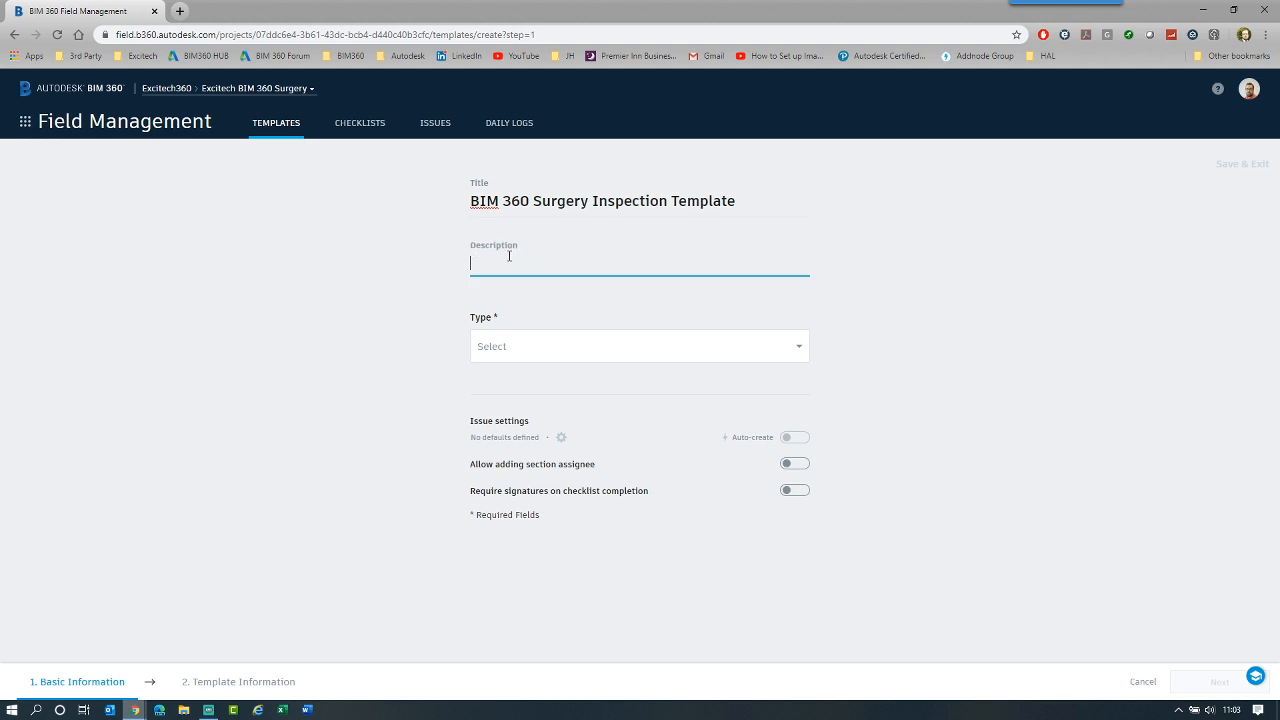
{"action": "type", "text": "This a template"}
{"action": "left_click", "coordinate": [607, 358]}
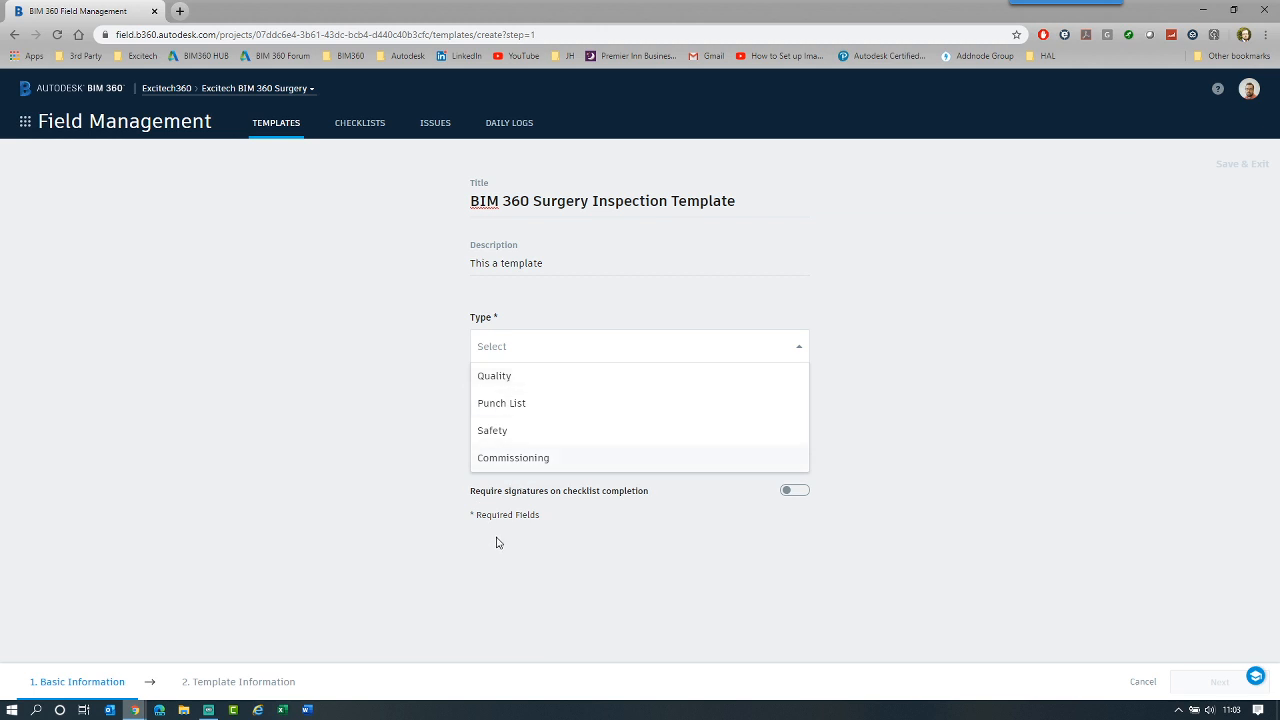
{"action": "left_click", "coordinate": [522, 379]}
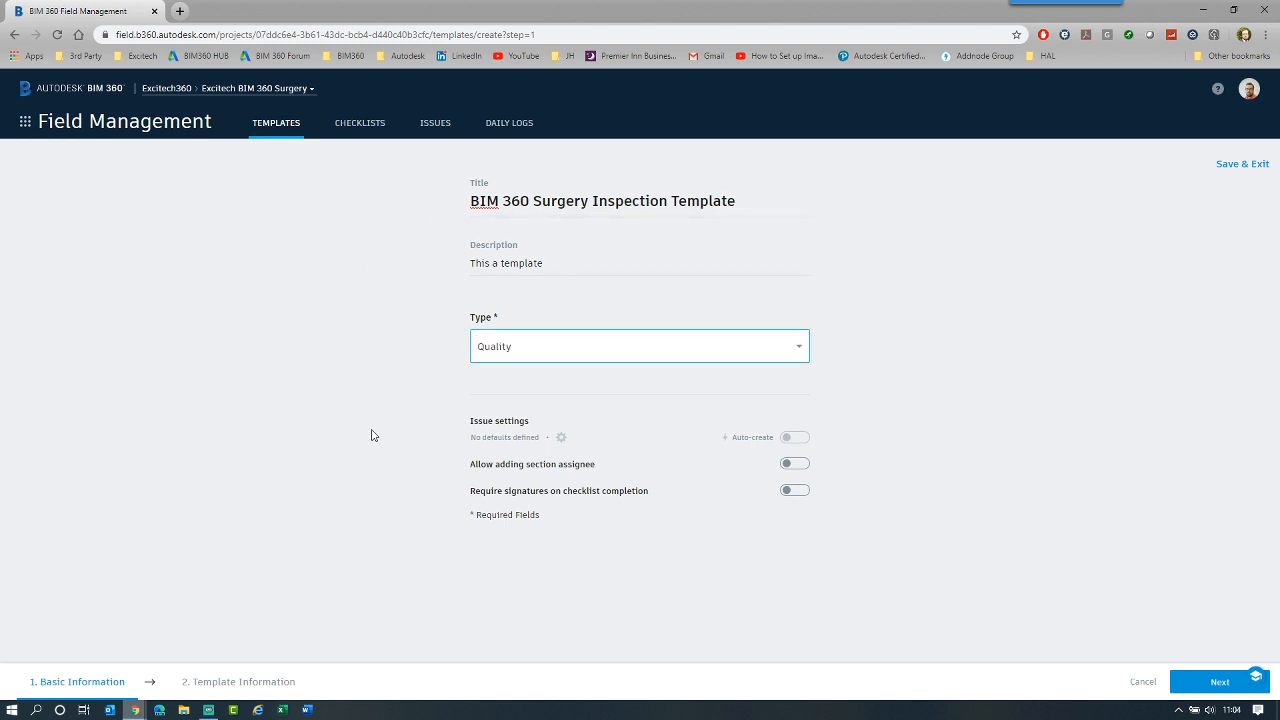
In the template's issue settings, set the issue type to Observation > Quality and assign a user from Excitech Professional Services.
{"action": "left_click", "coordinate": [507, 424]}
{"action": "left_click", "coordinate": [507, 424]}
{"action": "left_click", "coordinate": [773, 433]}
{"action": "left_click", "coordinate": [562, 437]}
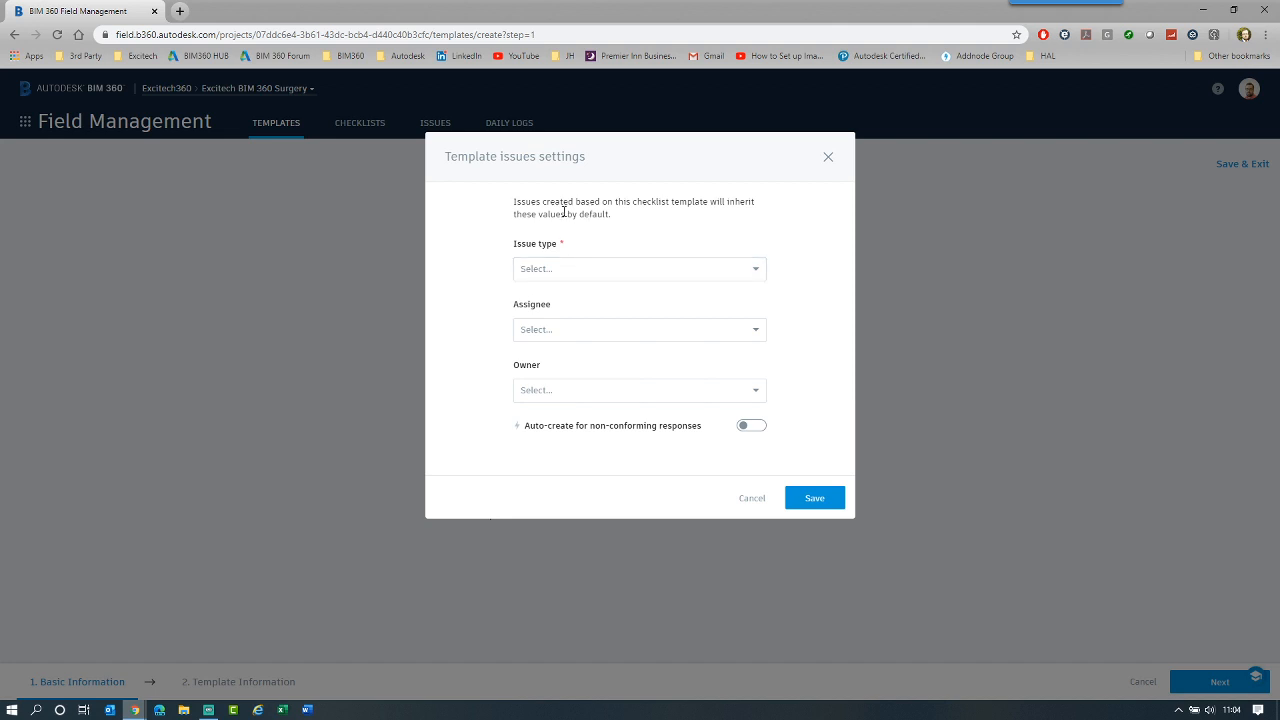
{"action": "left_click", "coordinate": [617, 268]}
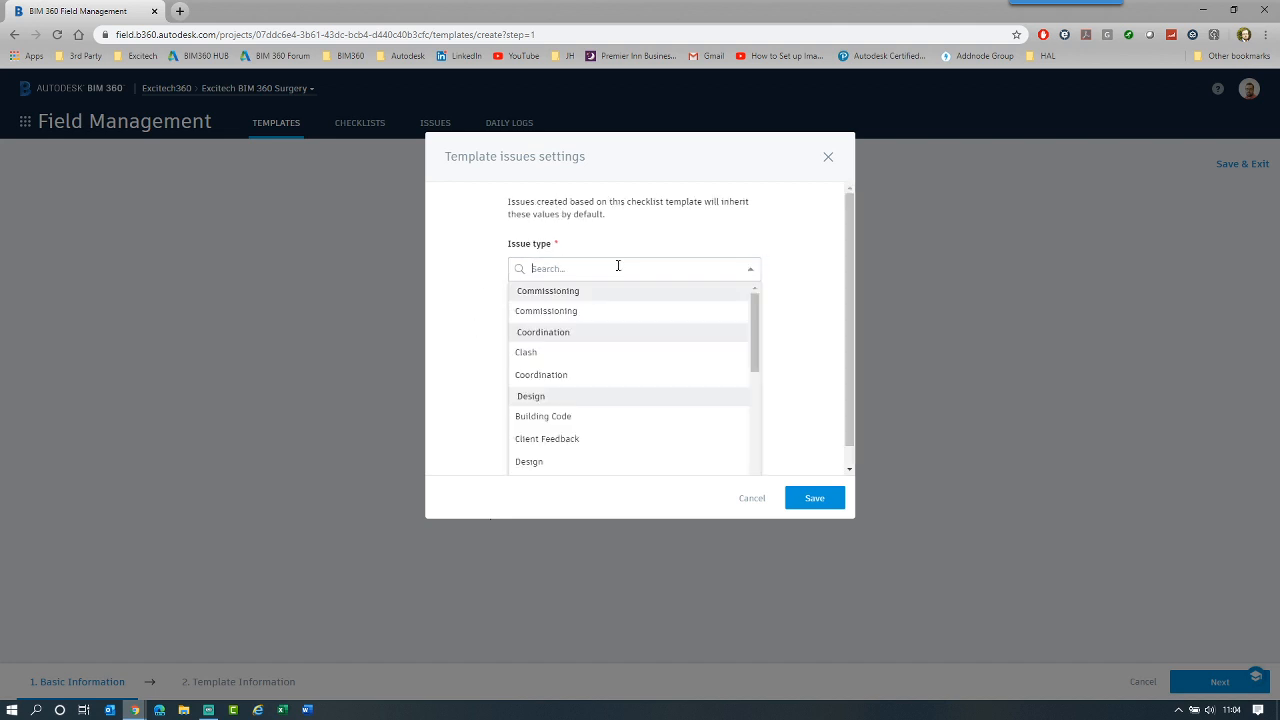
{"action": "scroll", "coordinate": [586, 345], "scroll_direction": "down", "scroll_amount": 5}
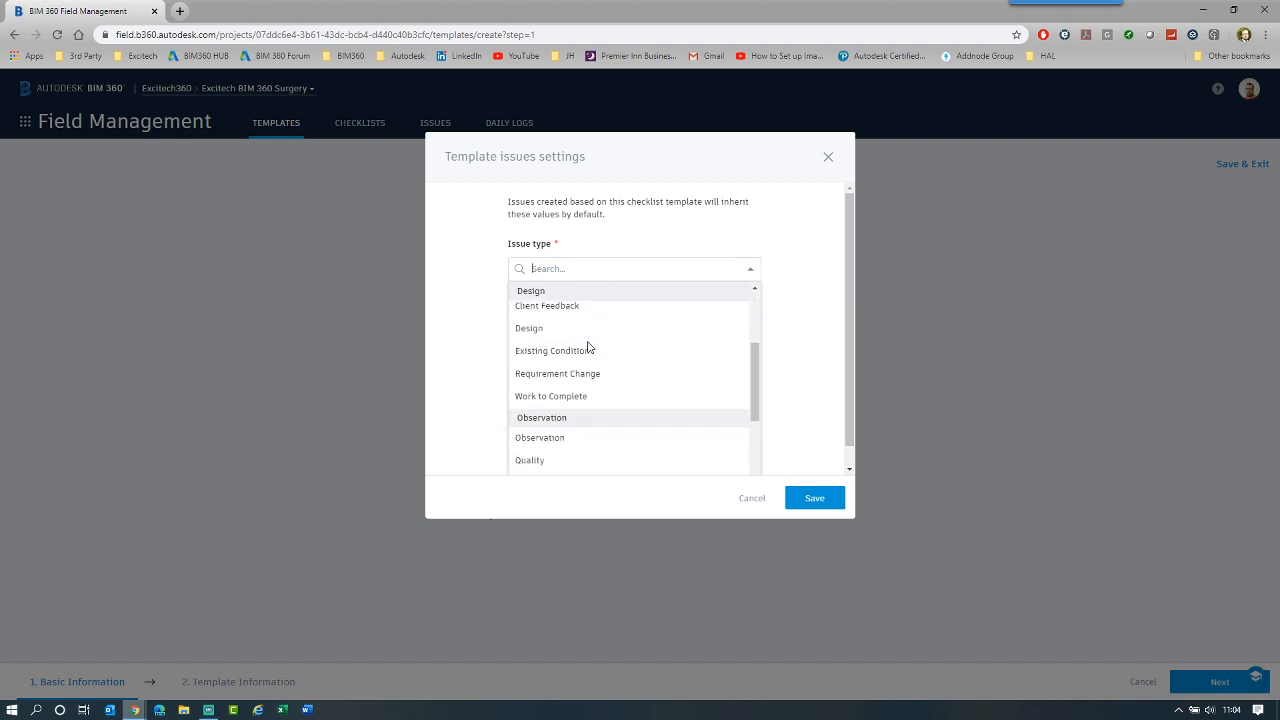
{"action": "left_click", "coordinate": [548, 395]}
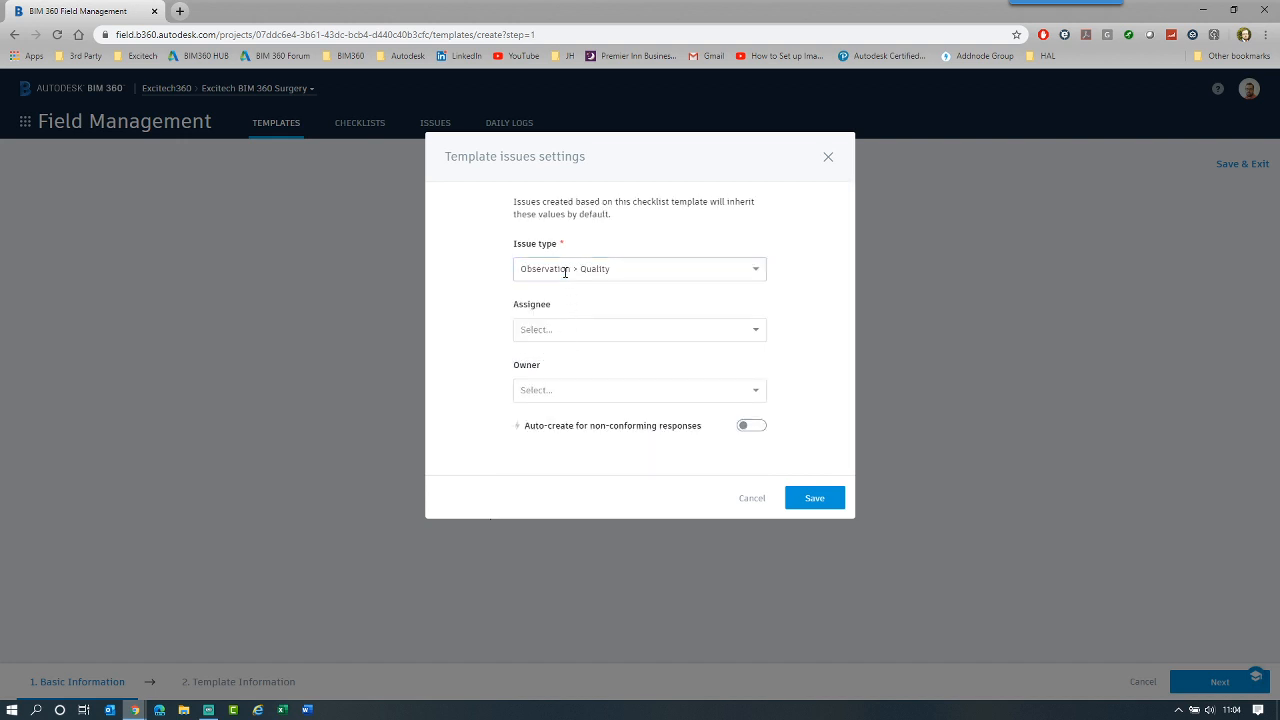
{"action": "left_click", "coordinate": [586, 331]}
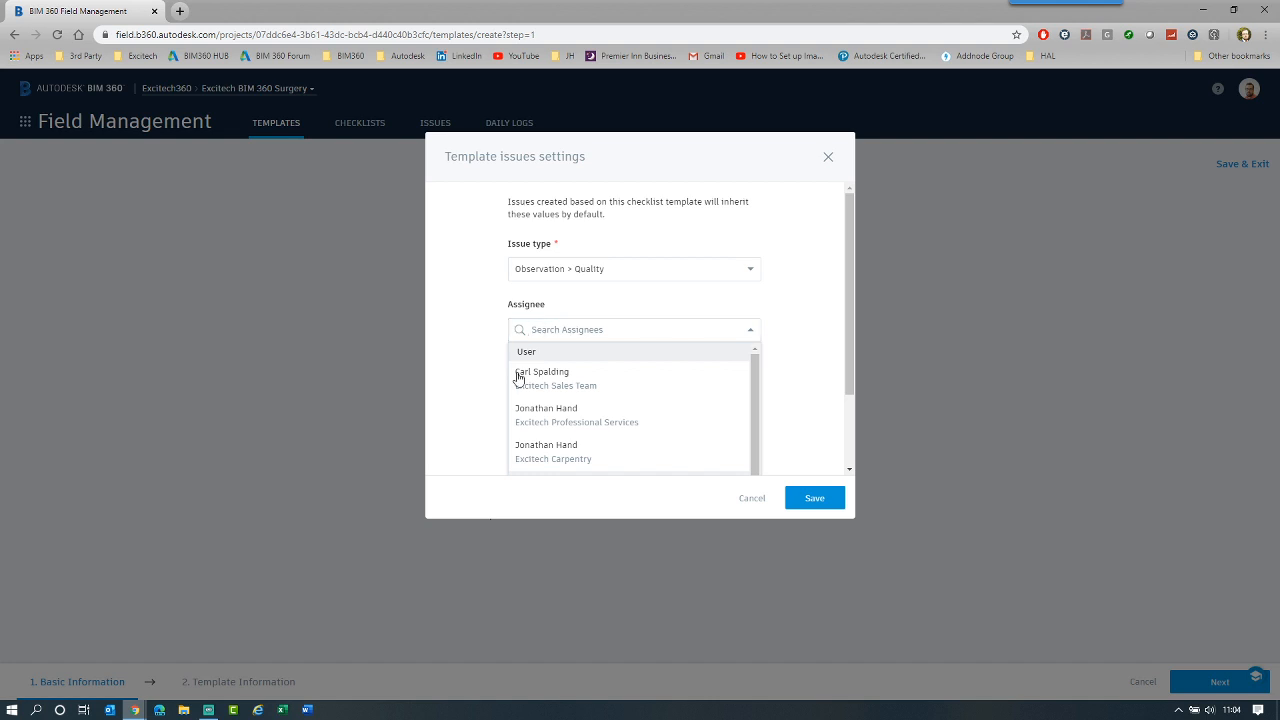
{"action": "left_click", "coordinate": [565, 412]}
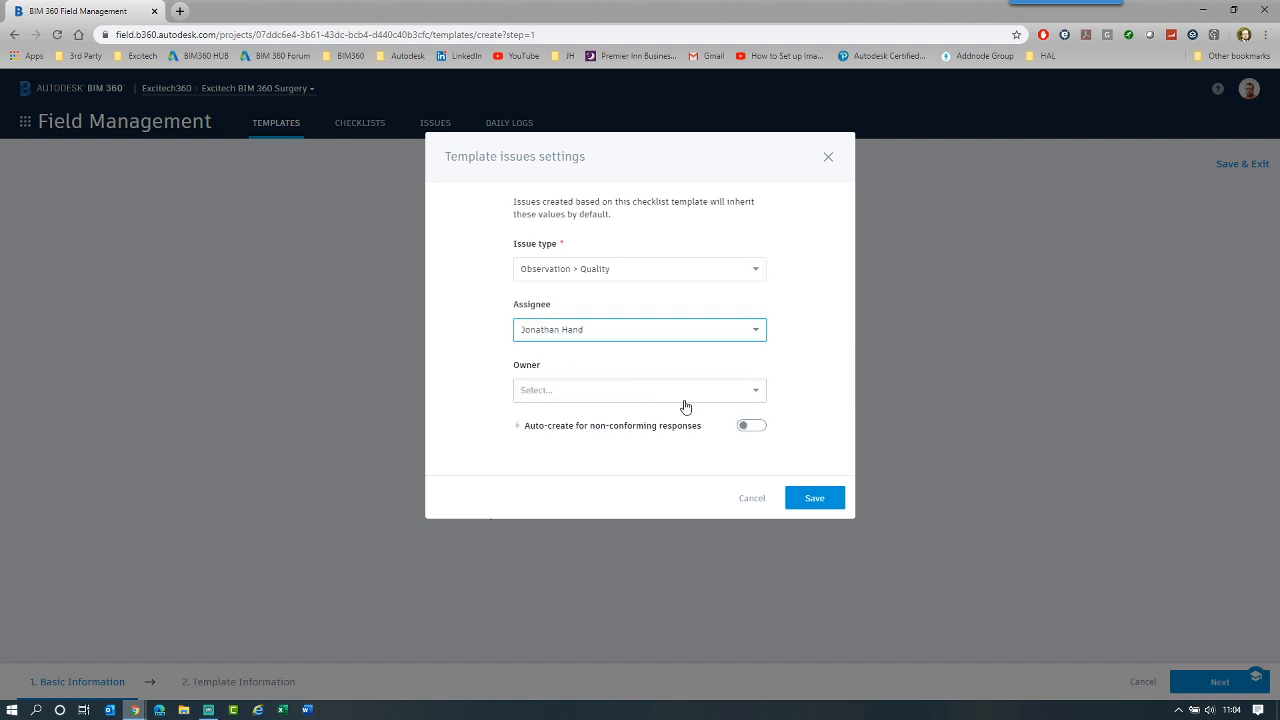
{"action": "left_click", "coordinate": [686, 395]}
{"action": "left_click", "coordinate": [595, 366]}
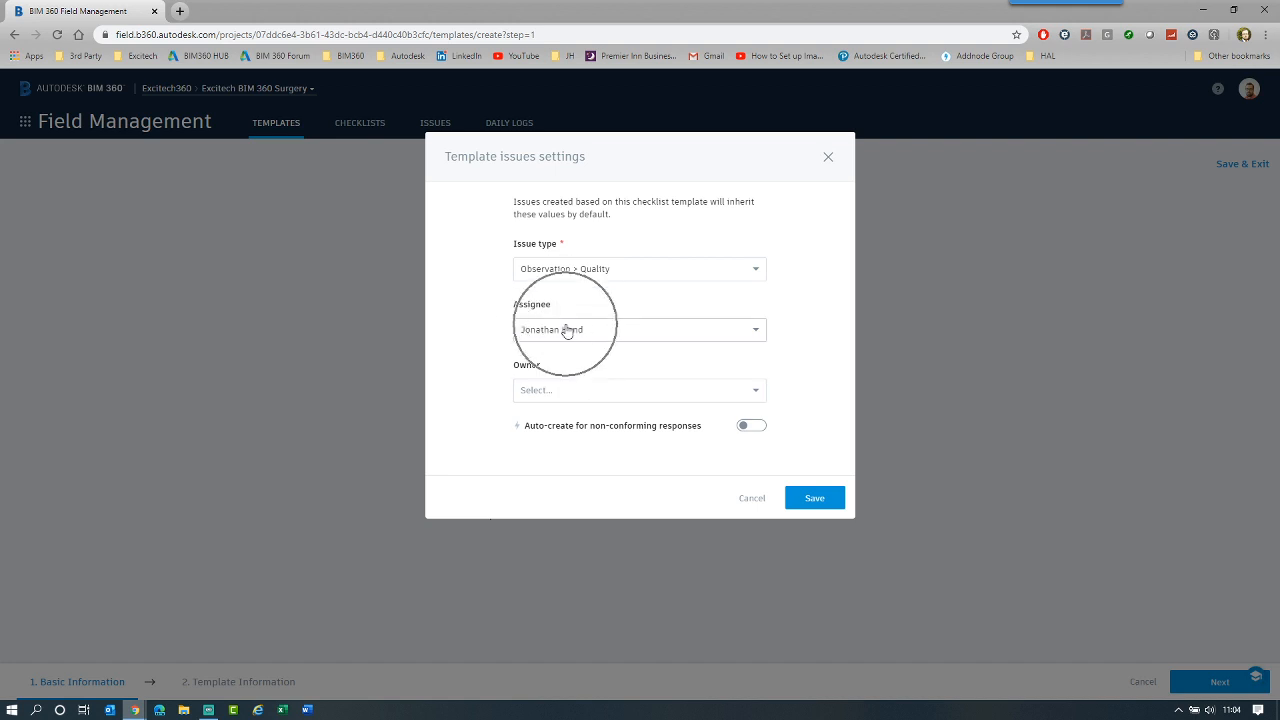
{"action": "left_click", "coordinate": [566, 331]}
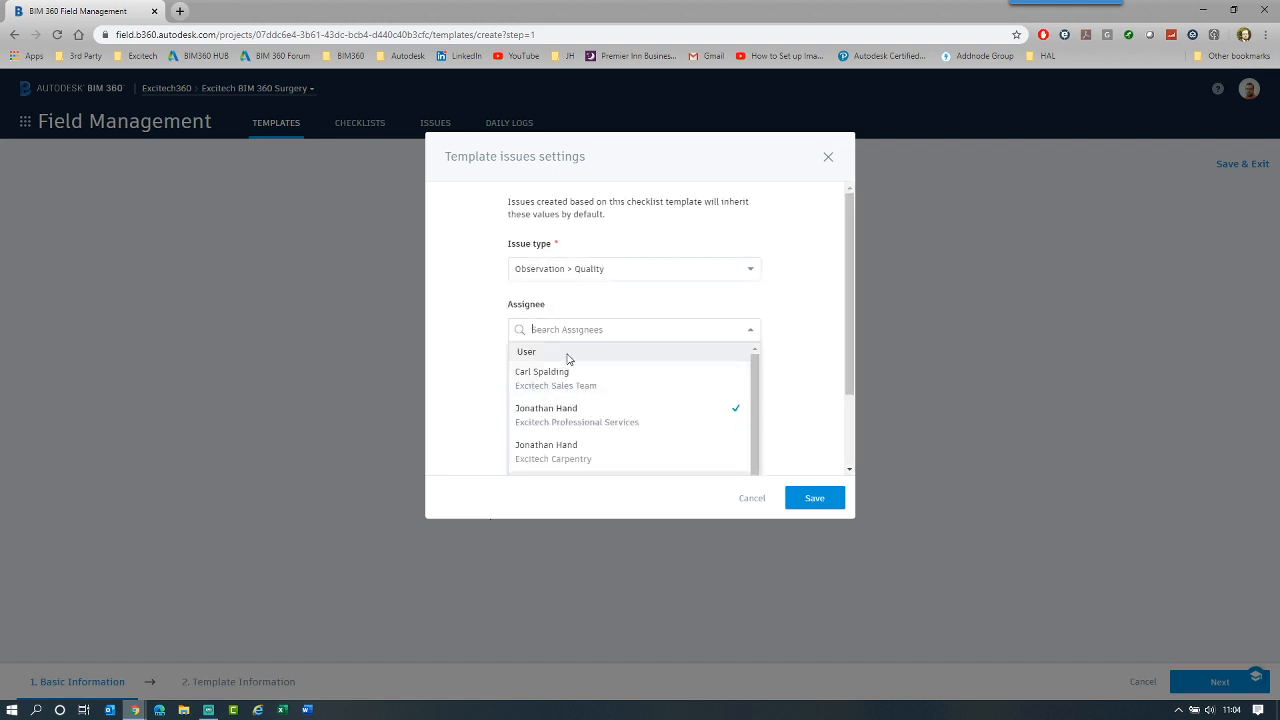
{"action": "left_click", "coordinate": [571, 353]}
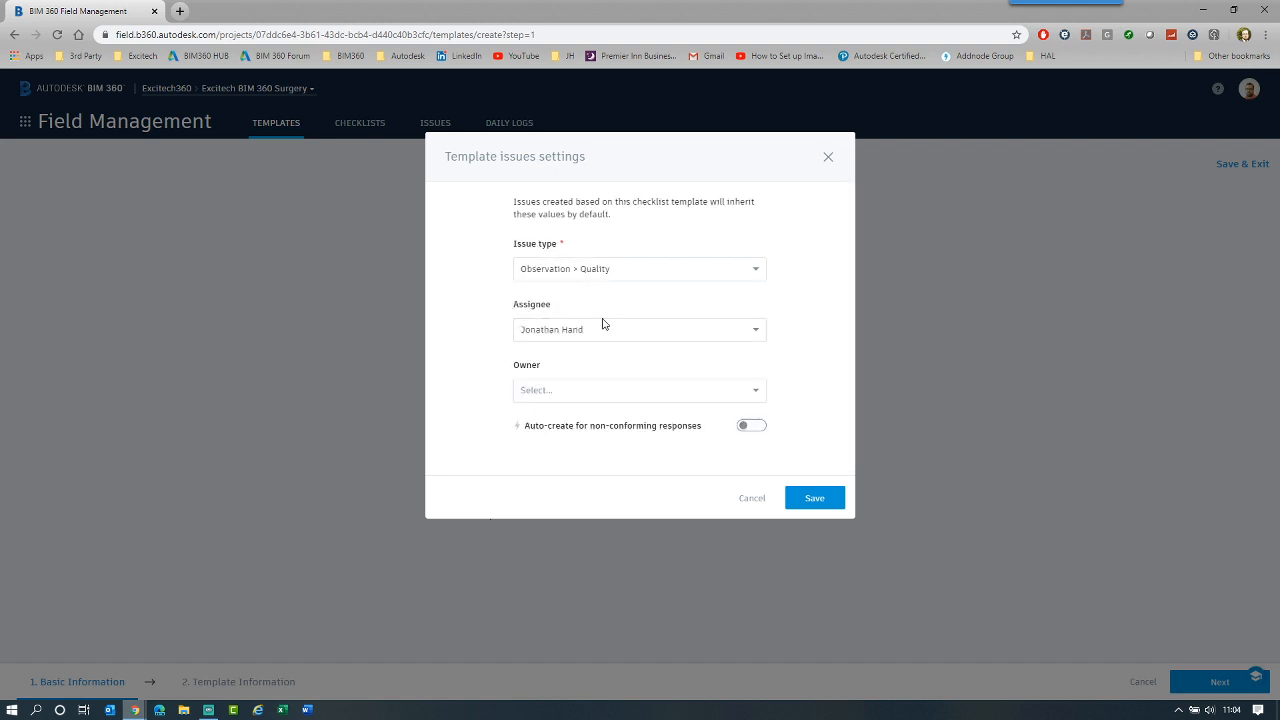
{"action": "left_click", "coordinate": [714, 337]}
{"action": "left_click", "coordinate": [738, 410]}
{"action": "left_click", "coordinate": [581, 329]}
{"action": "left_click", "coordinate": [581, 329]}
{"action": "left_click", "coordinate": [571, 322]}
Turn on automatic issue creation for non-conforming responses and save the template's issue settings.
{"action": "left_click", "coordinate": [757, 427]}
{"action": "left_click", "coordinate": [758, 427]}
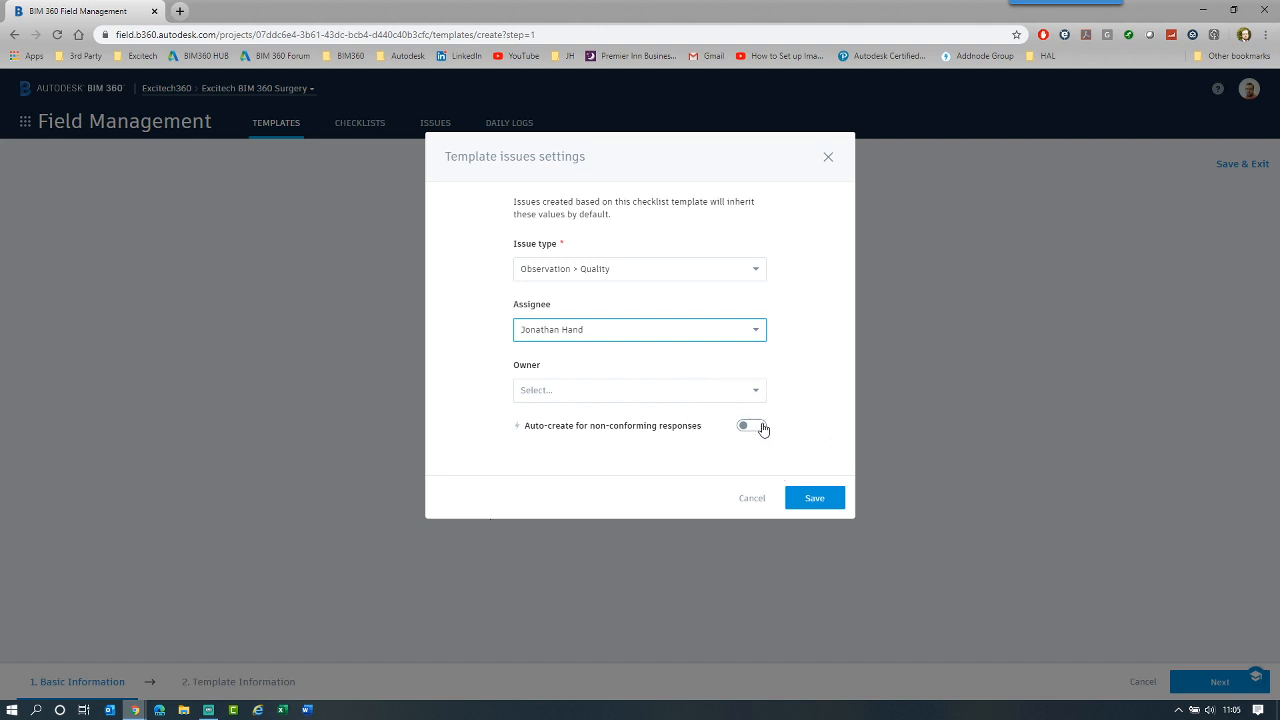
{"action": "left_click", "coordinate": [761, 428]}
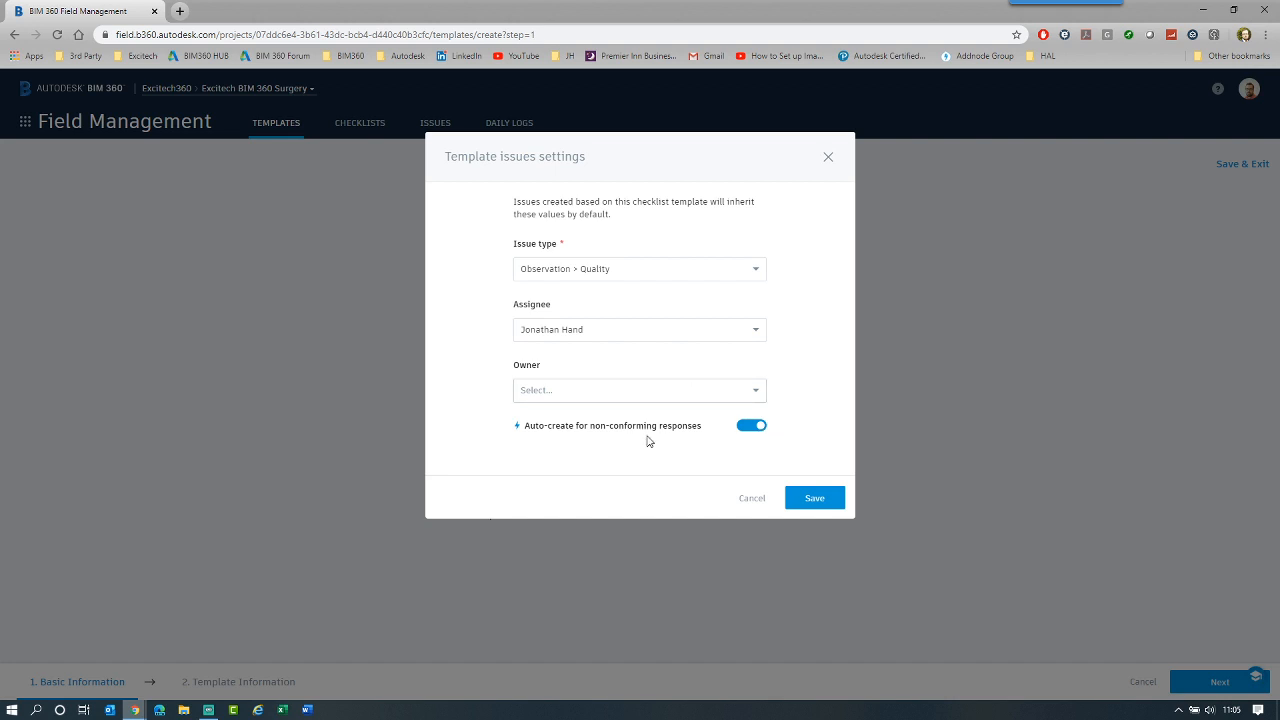
{"action": "left_click", "coordinate": [814, 498]}
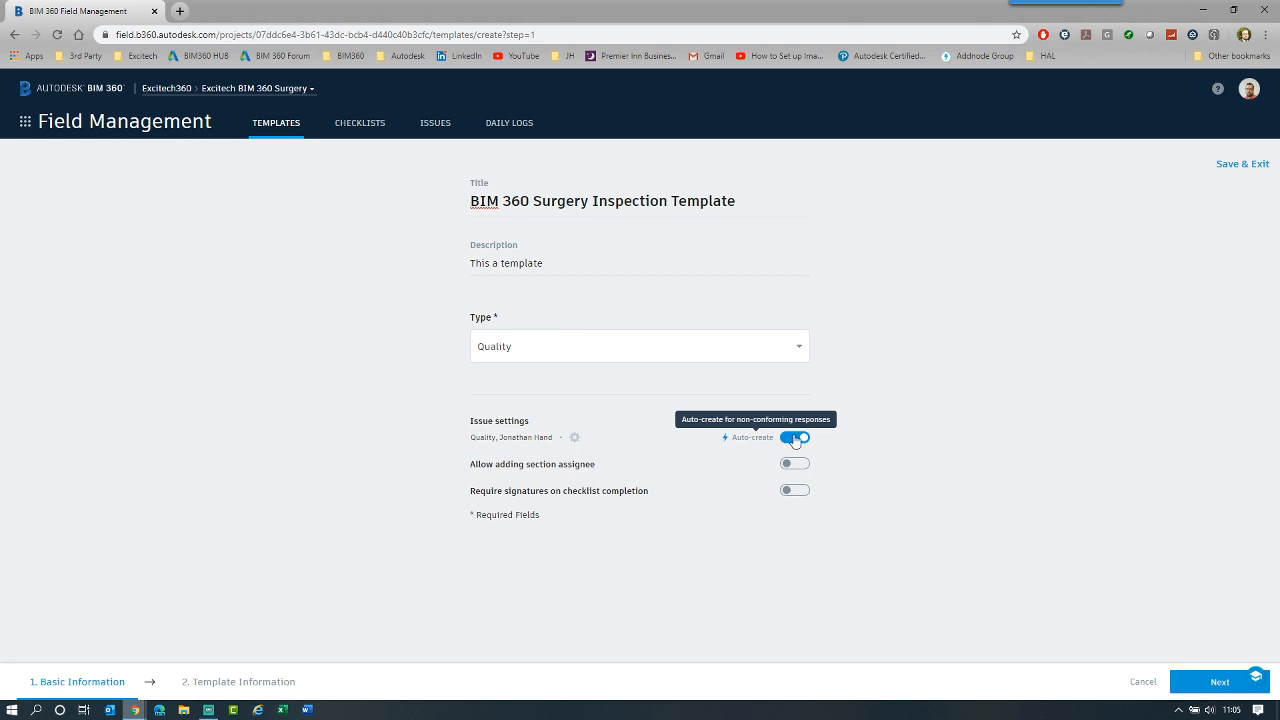
{"action": "left_click", "coordinate": [798, 439]}
{"action": "left_click", "coordinate": [798, 439]}
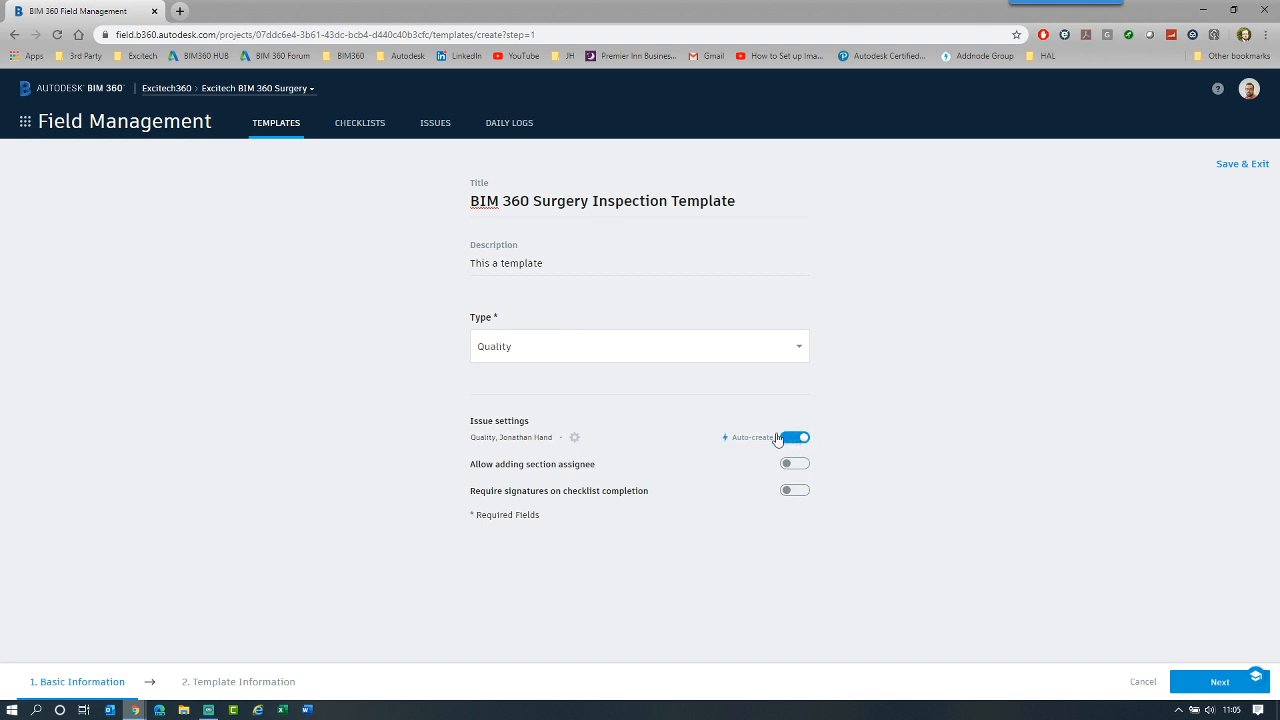
Allow section assignees, require signatures on checklist completion, and continue to the template information with the default section name.
{"action": "left_click", "coordinate": [513, 443]}
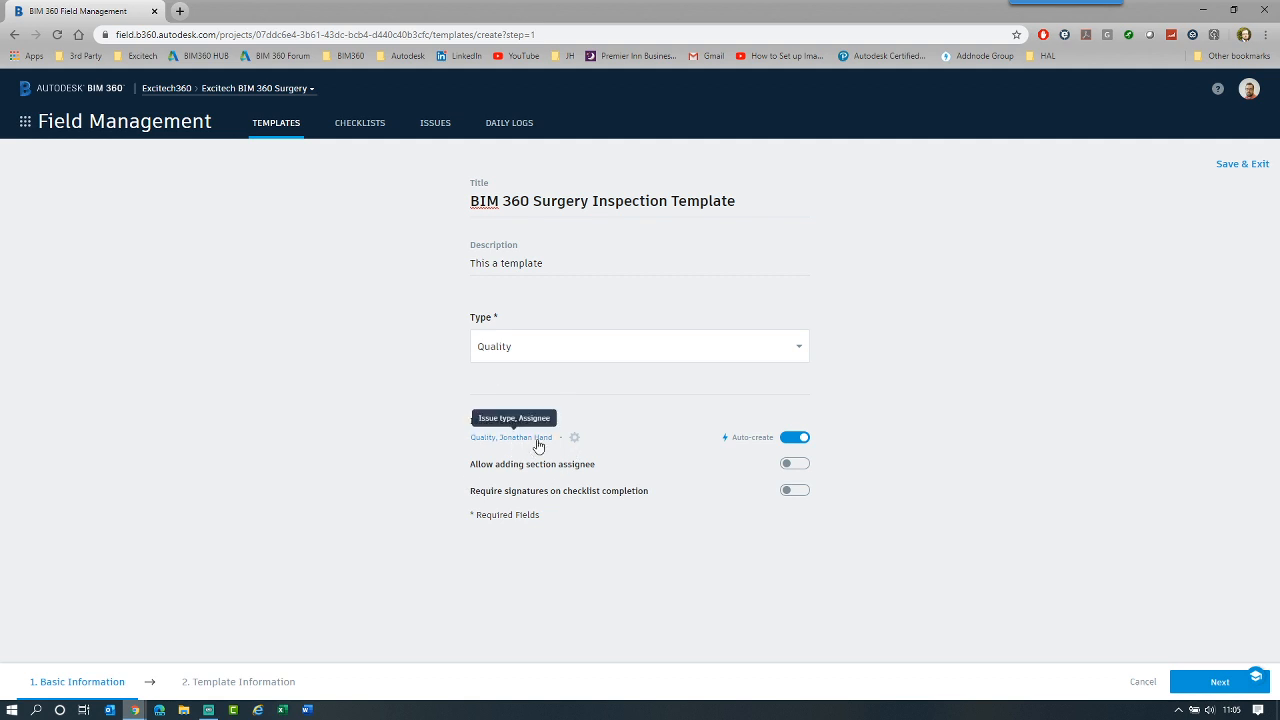
{"action": "left_click", "coordinate": [530, 466]}
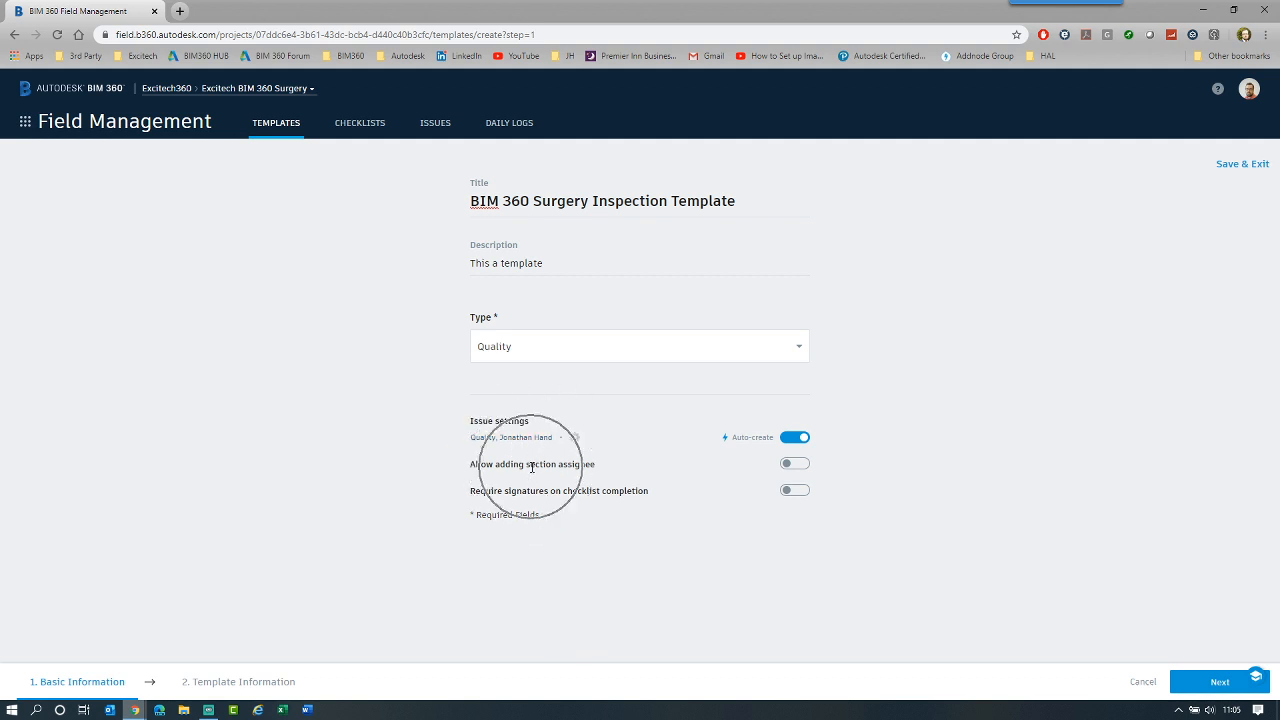
{"action": "left_click", "coordinate": [797, 466]}
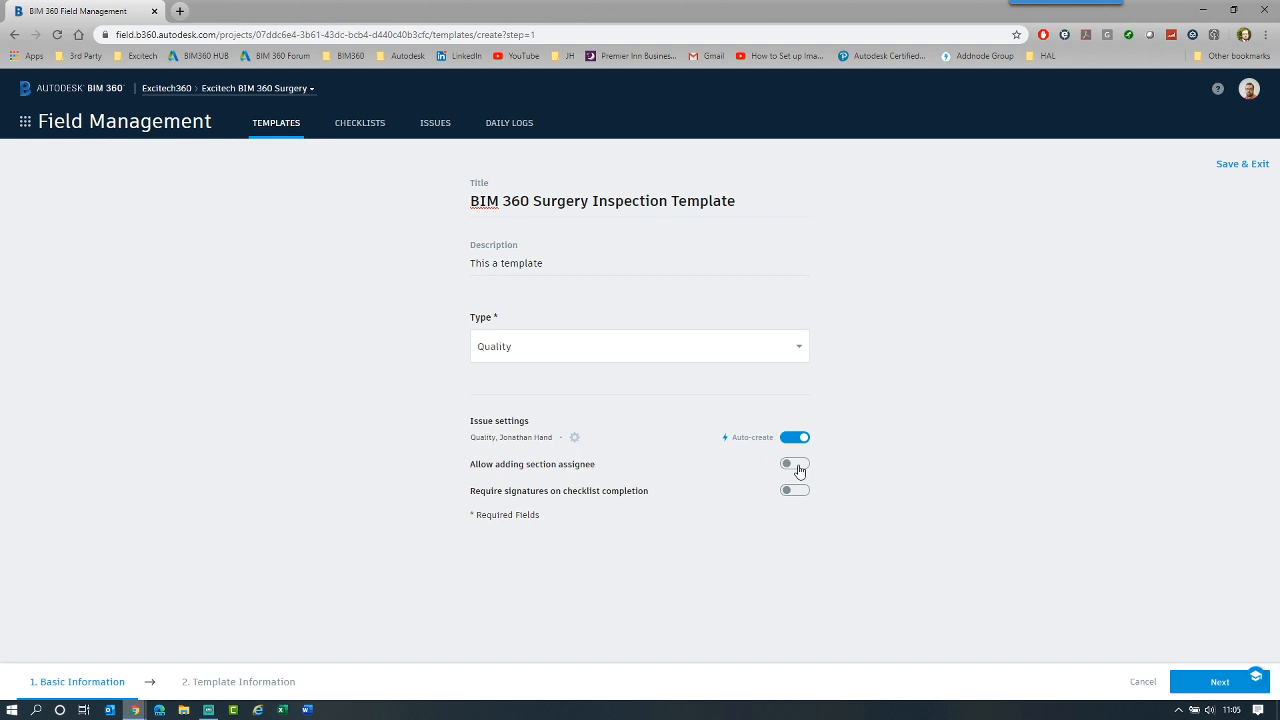
{"action": "left_click", "coordinate": [799, 470]}
{"action": "left_click", "coordinate": [799, 470]}
{"action": "left_click", "coordinate": [797, 467]}
{"action": "left_click", "coordinate": [798, 465]}
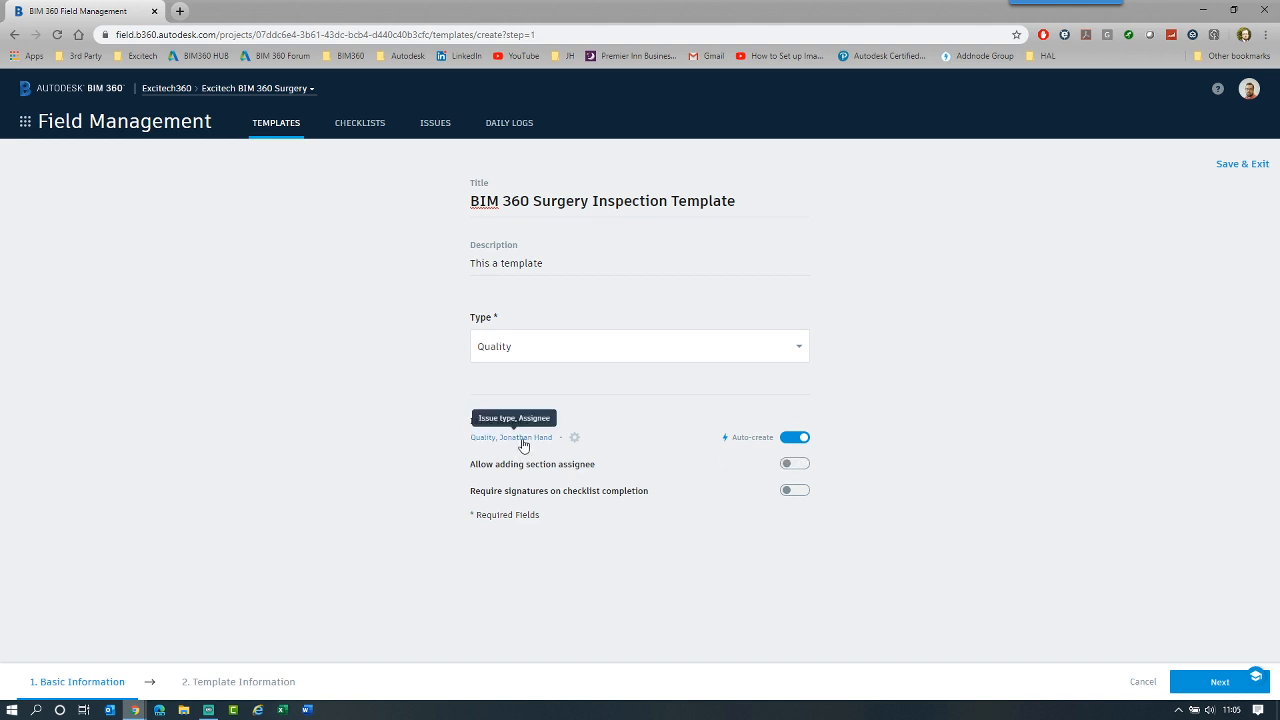
{"action": "left_click", "coordinate": [797, 465]}
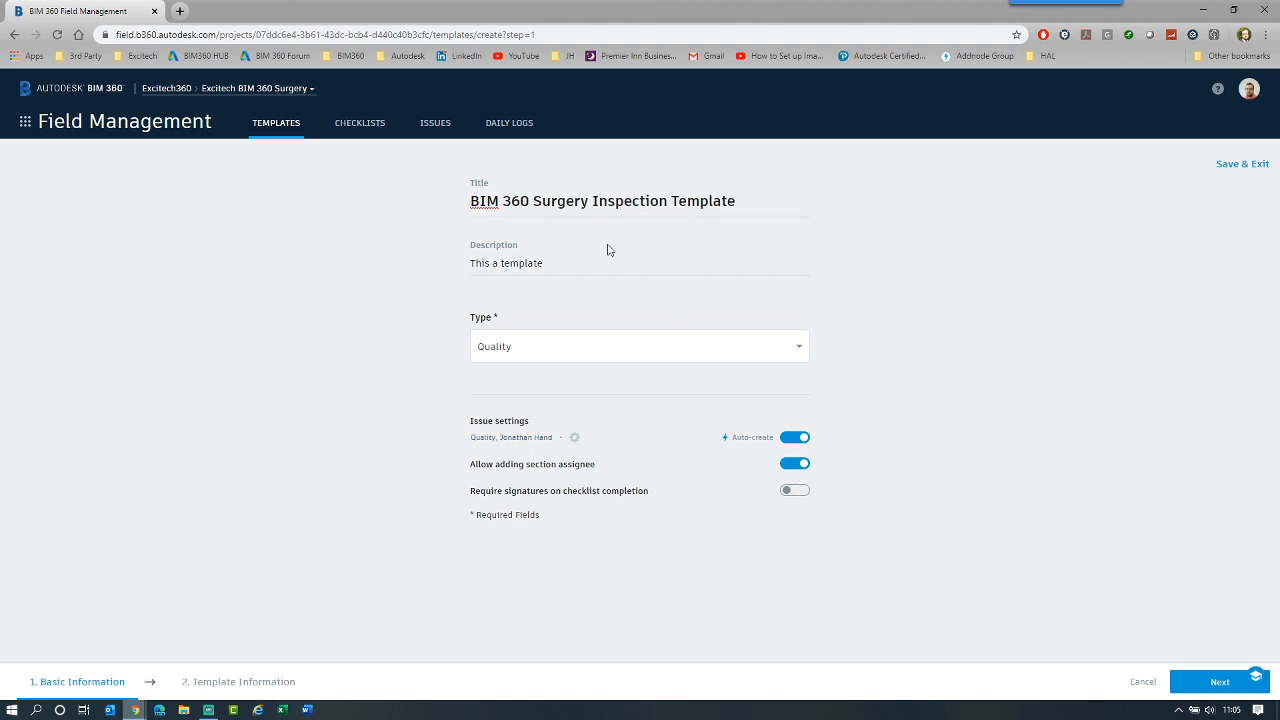
{"action": "left_click", "coordinate": [797, 494]}
{"action": "left_click", "coordinate": [1226, 683]}
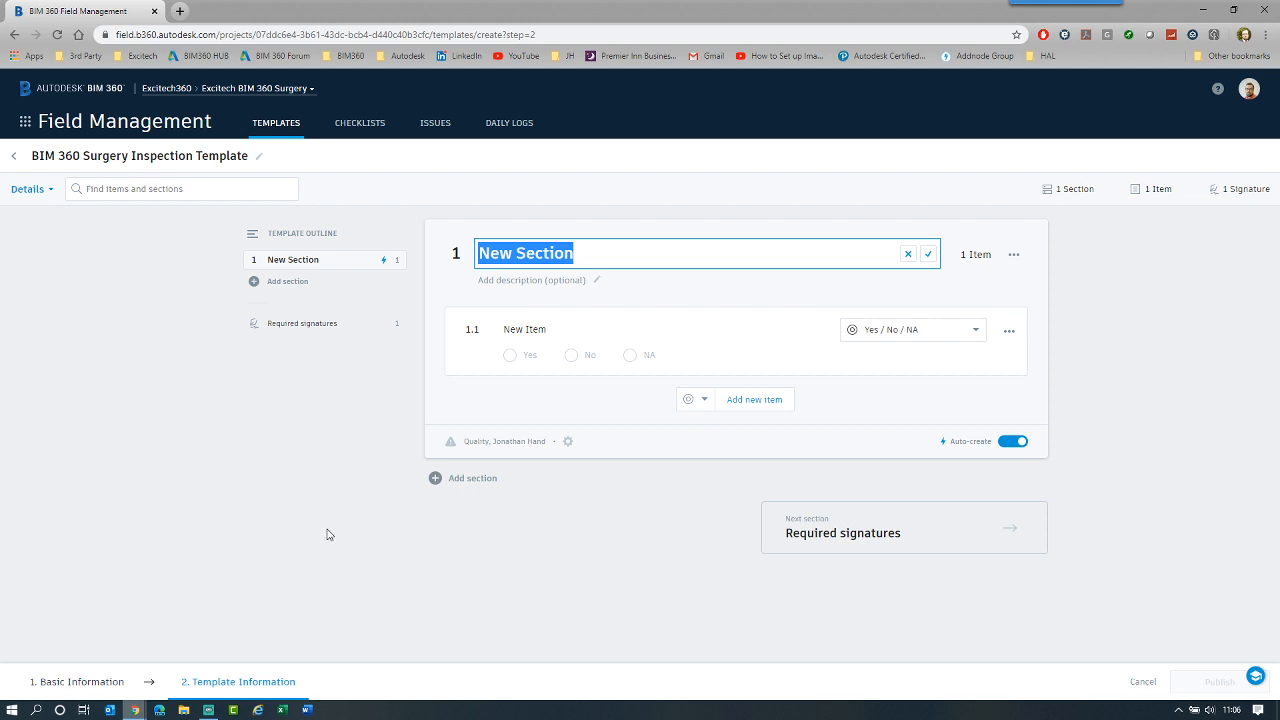
{"action": "key", "text": "Return"}
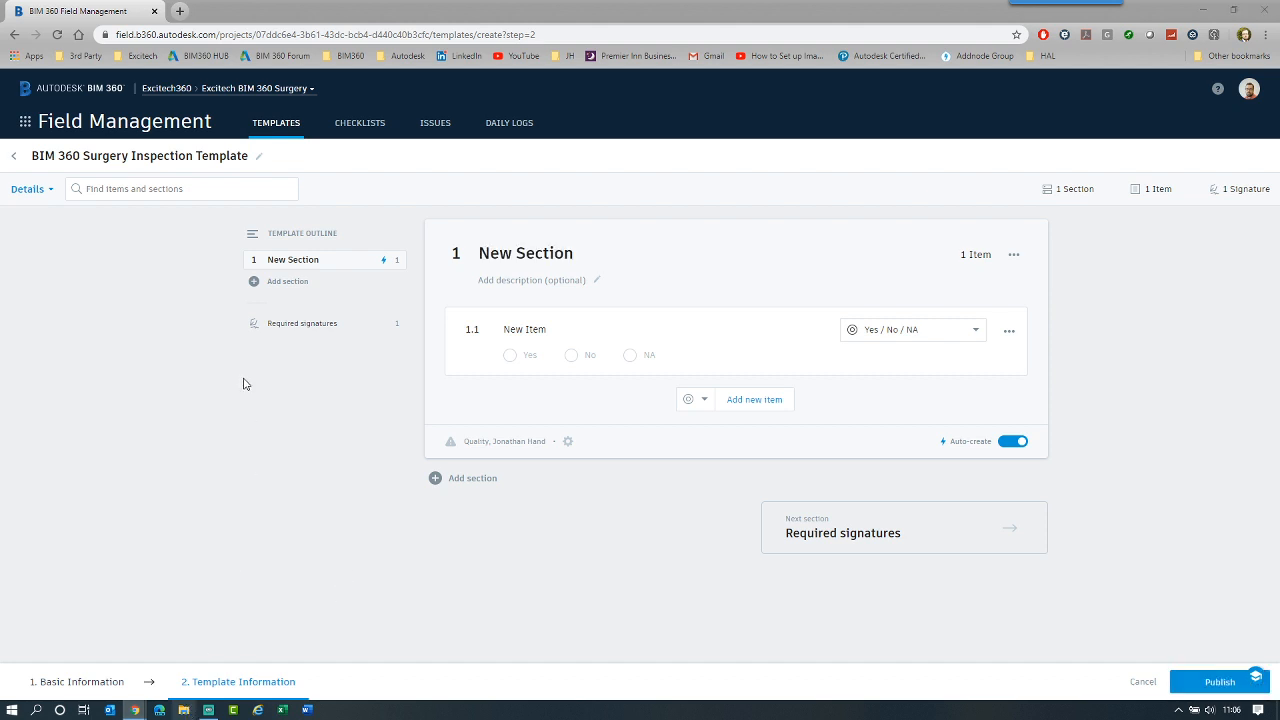
Open Inspection Checklist.xlsx in File Explorer from the BIM 360 Surgery #26 folder under 4_MARKETING > BIM 360 Surgery.
{"action": "key", "text": "super+e"}
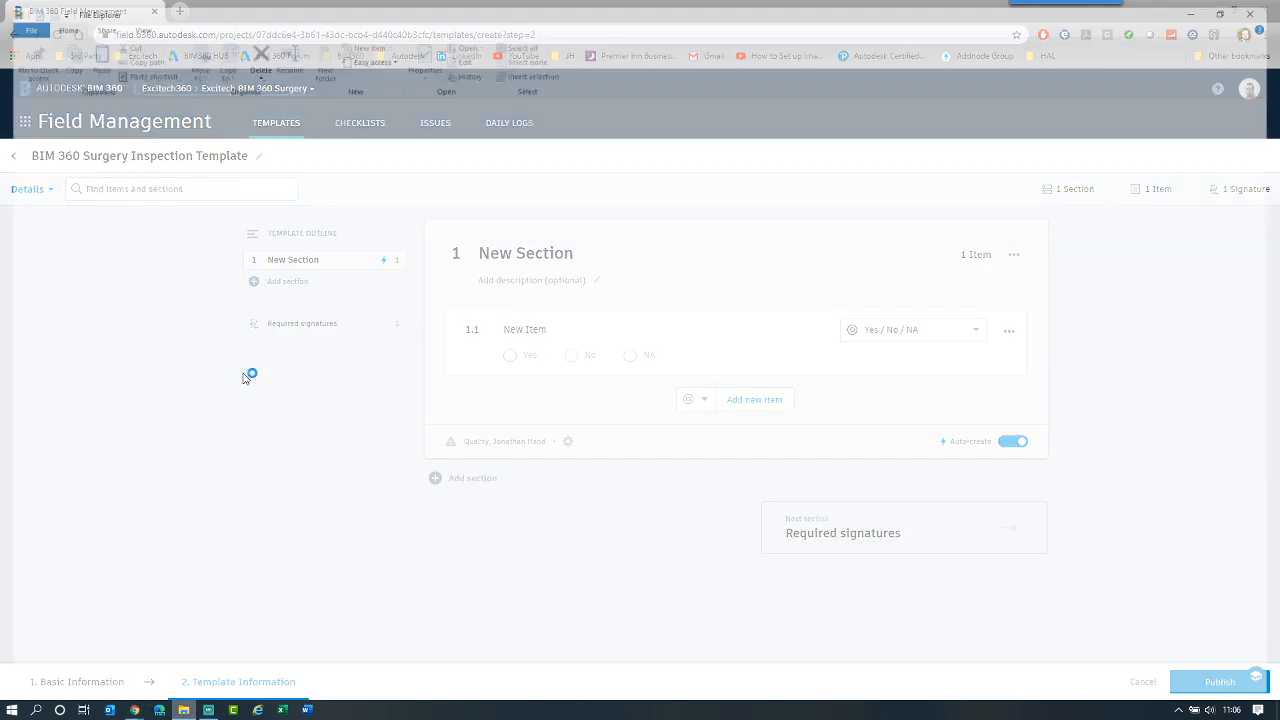
{"action": "left_click", "coordinate": [66, 278]}
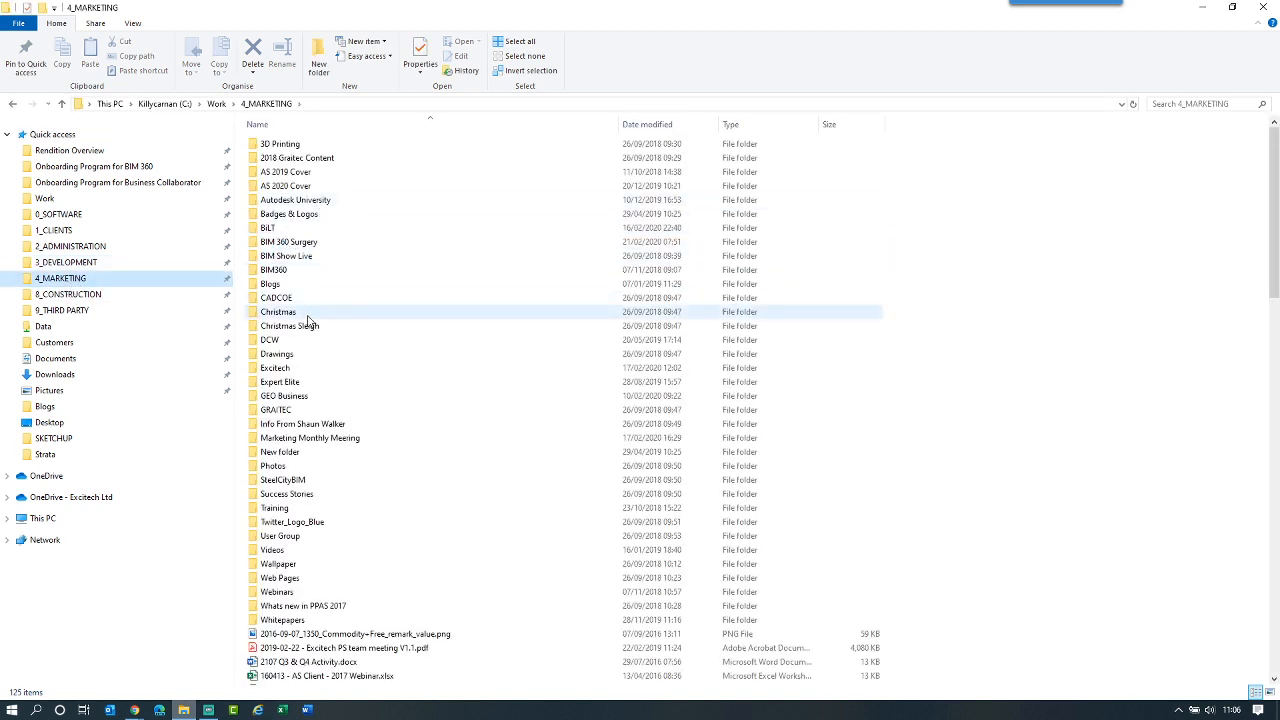
{"action": "double_click", "coordinate": [318, 242]}
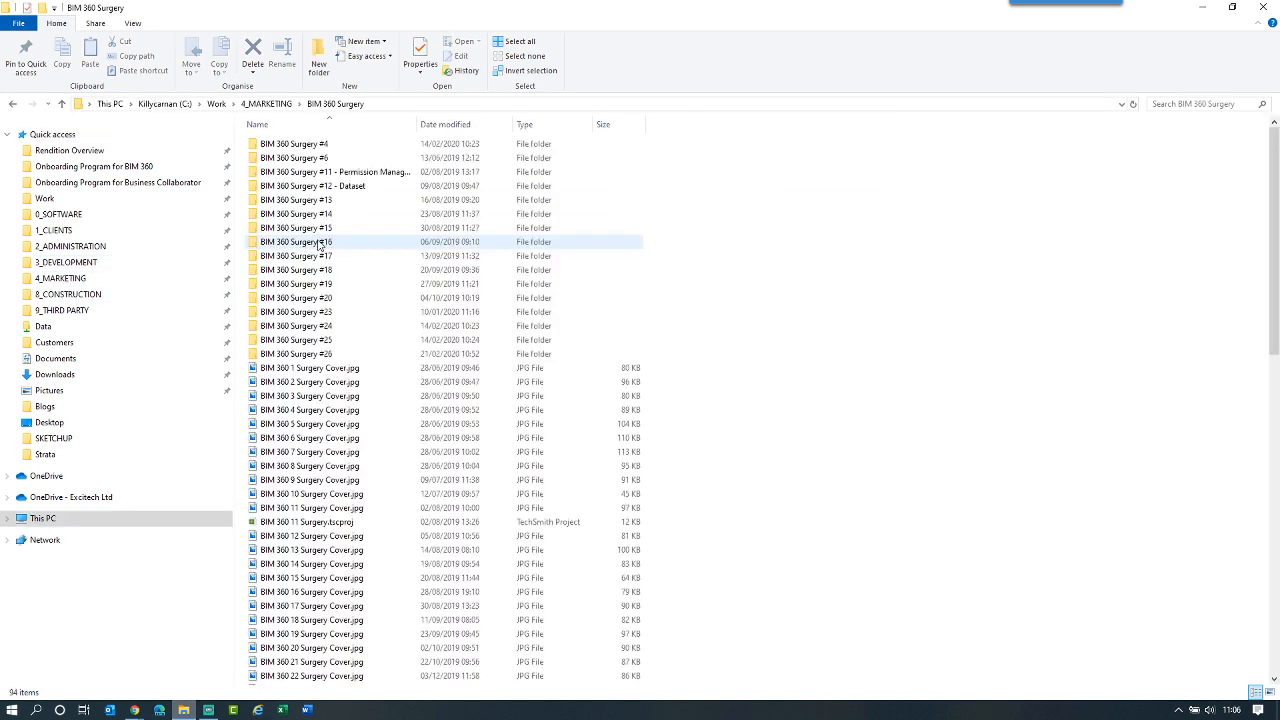
{"action": "double_click", "coordinate": [323, 354]}
{"action": "left_click", "coordinate": [302, 148]}
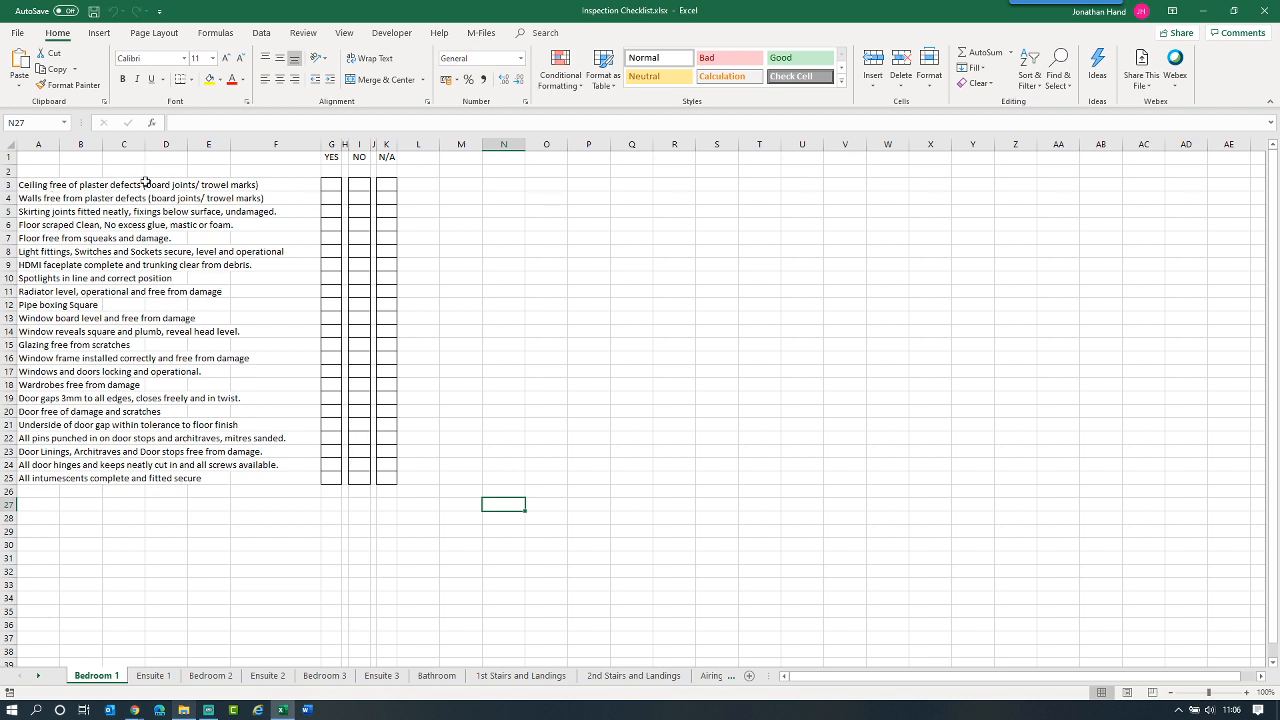
Copy the text of the ceiling plaster defects check in cell A3 of the Bedroom 1 sheet and return to the template in Chrome.
{"action": "left_click", "coordinate": [37, 186]}
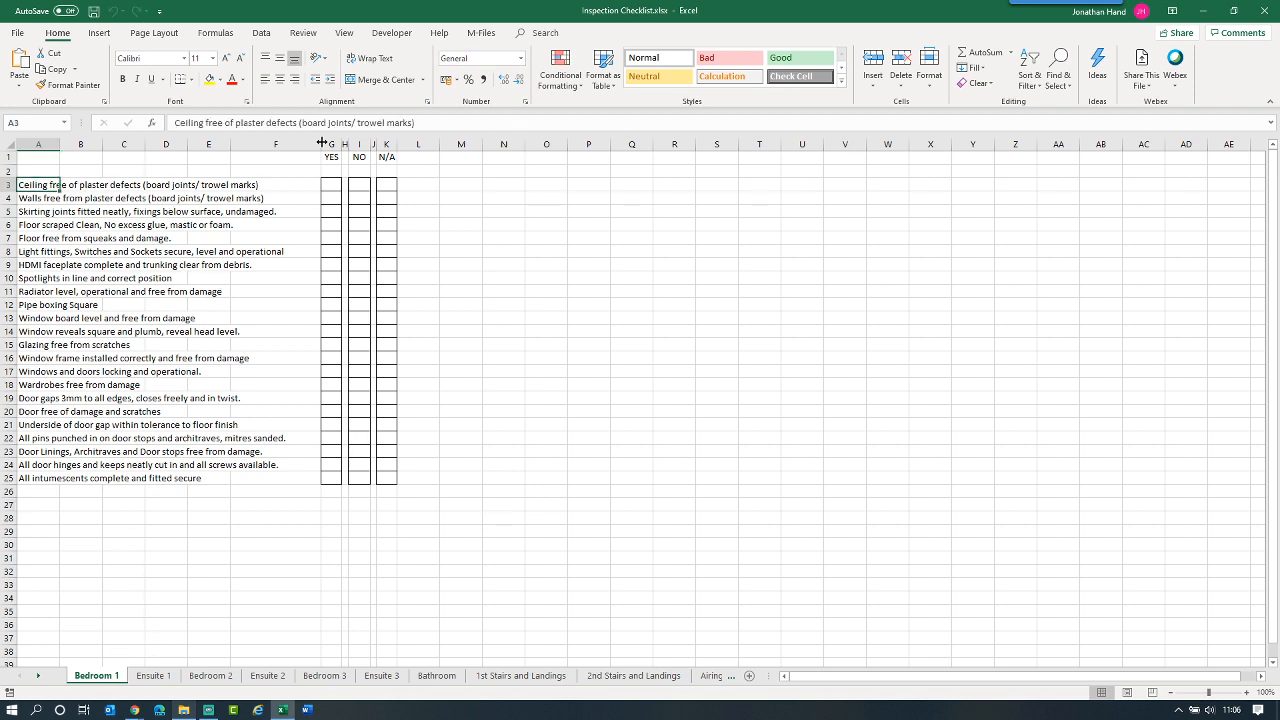
{"action": "left_click_drag", "start_coordinate": [440, 128], "coordinate": [153, 120]}
{"action": "key", "text": "ctrl+c"}
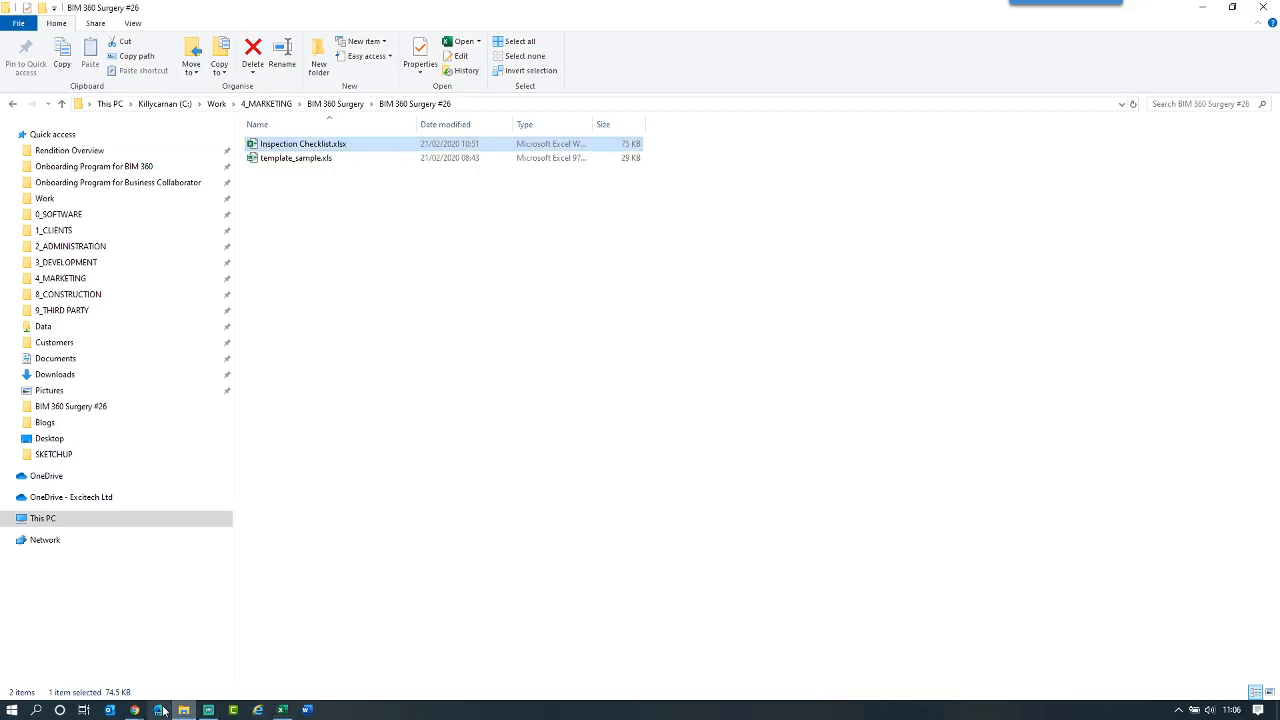
{"action": "left_click", "coordinate": [135, 711]}
{"action": "left_click", "coordinate": [70, 655]}
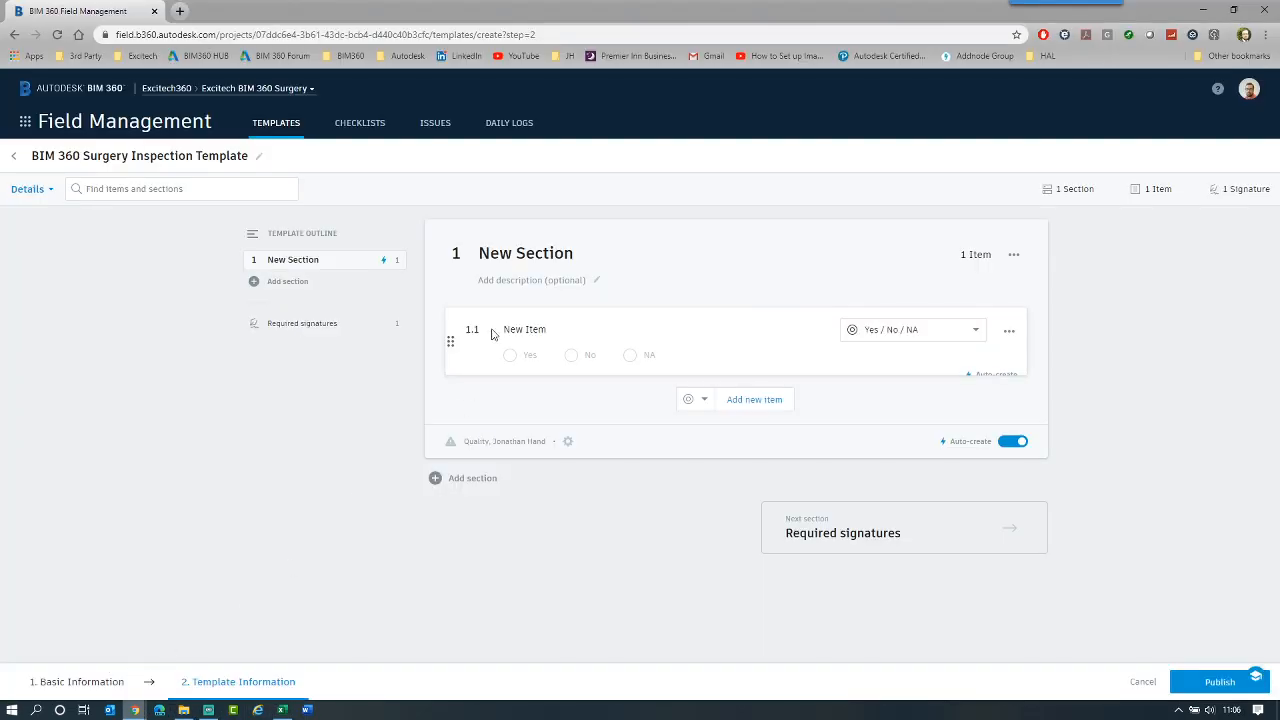
Rename the section as "Bedroom 1" and its first item as "Ceiling free of plaster defects (board joints/ trowel marks)".
{"action": "left_click", "coordinate": [540, 256]}
{"action": "type", "text": "Bedroom"}
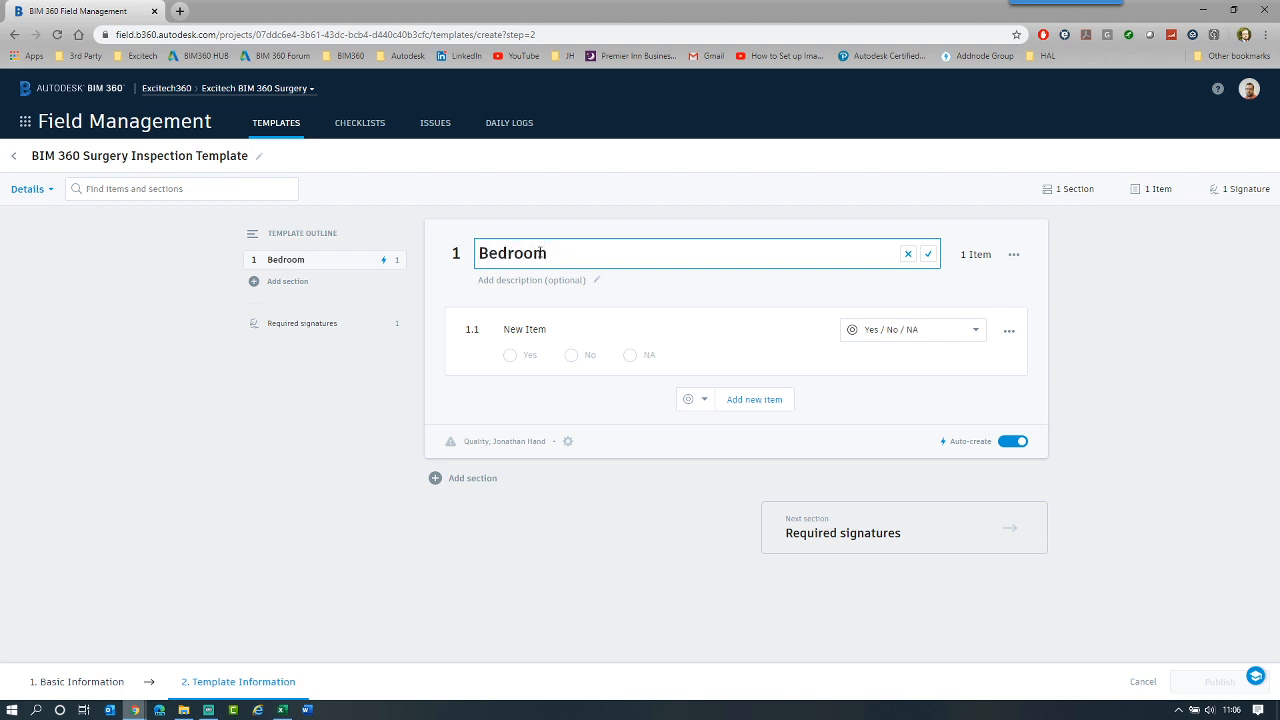
{"action": "type", "text": " 1"}
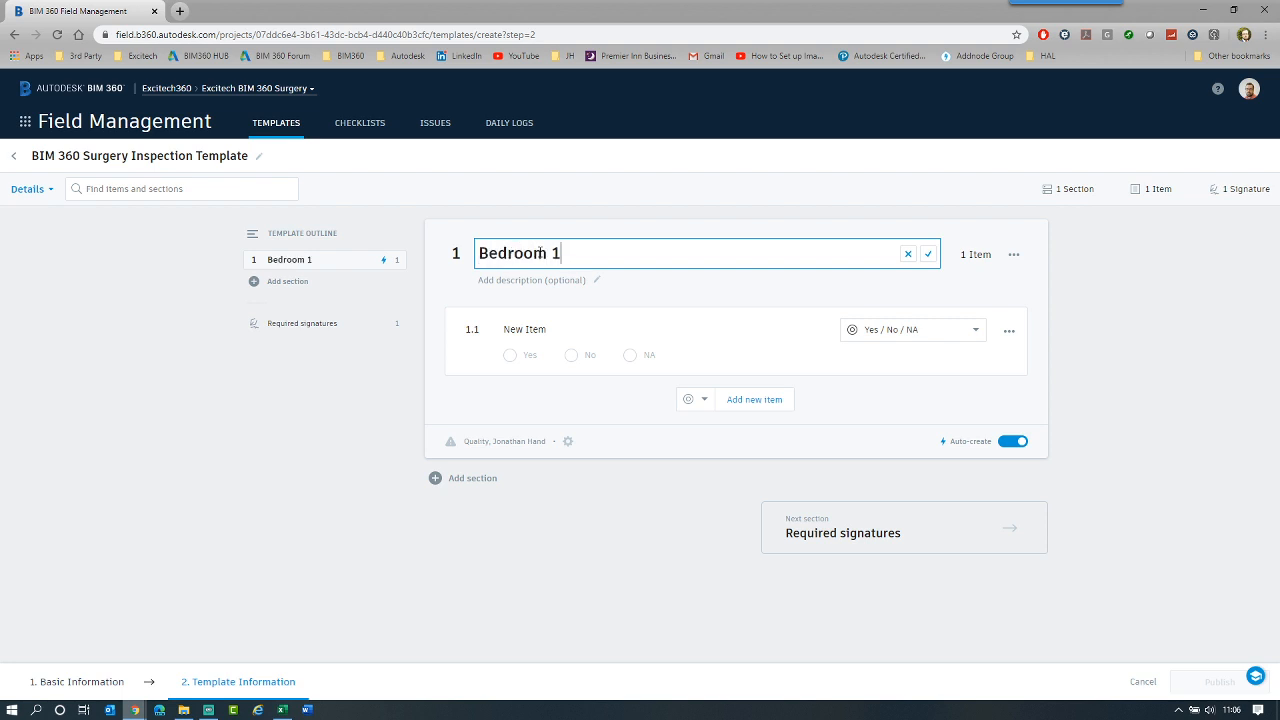
{"action": "left_click", "coordinate": [526, 331]}
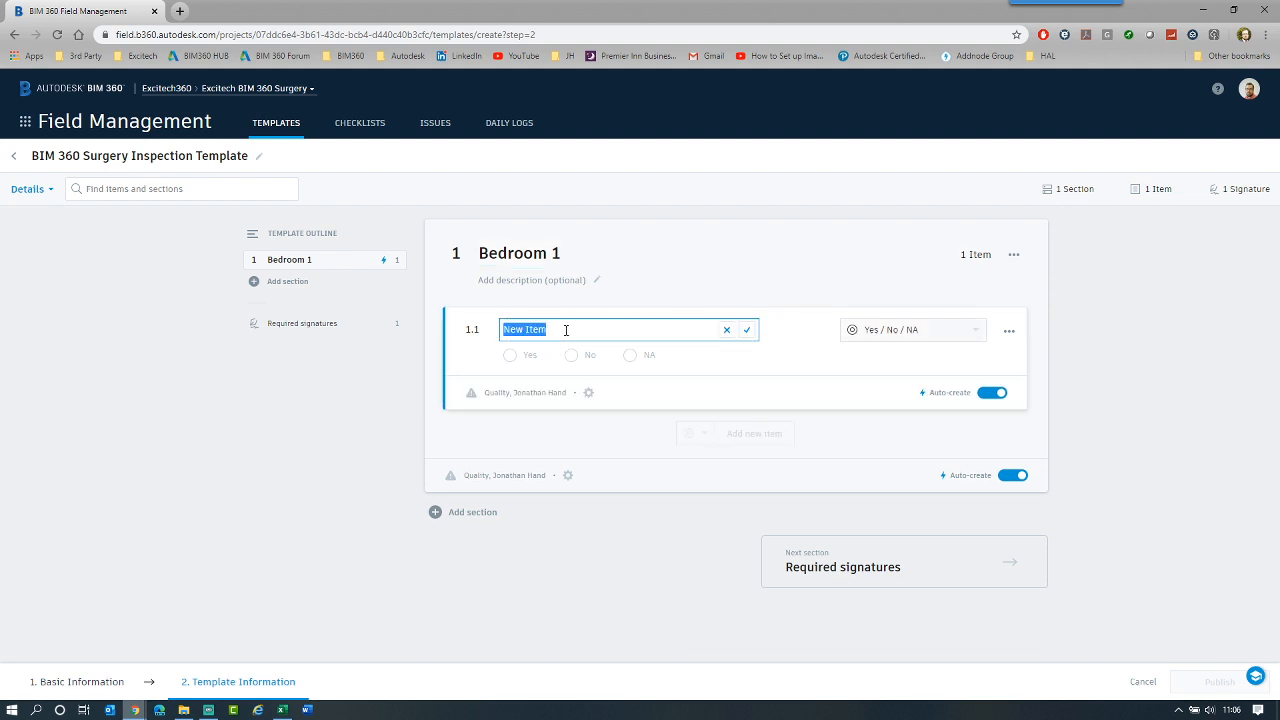
{"action": "key", "text": "ctrl+v"}
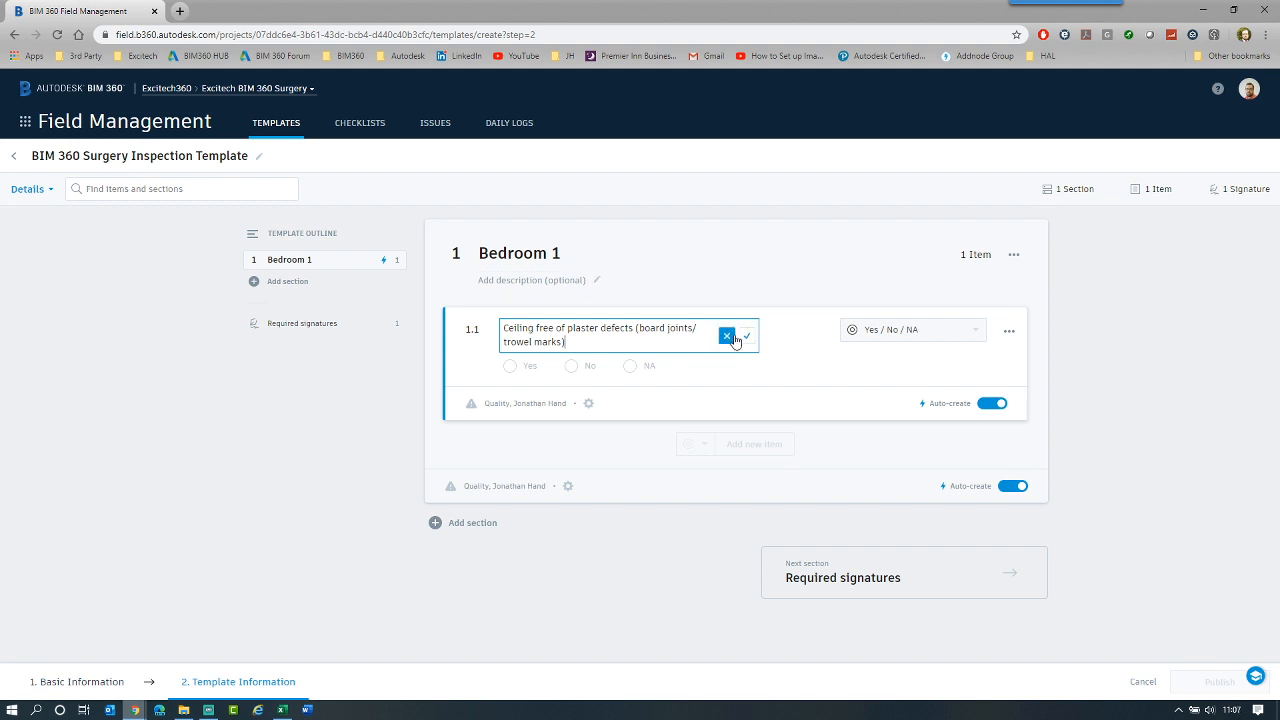
{"action": "left_click", "coordinate": [801, 308]}
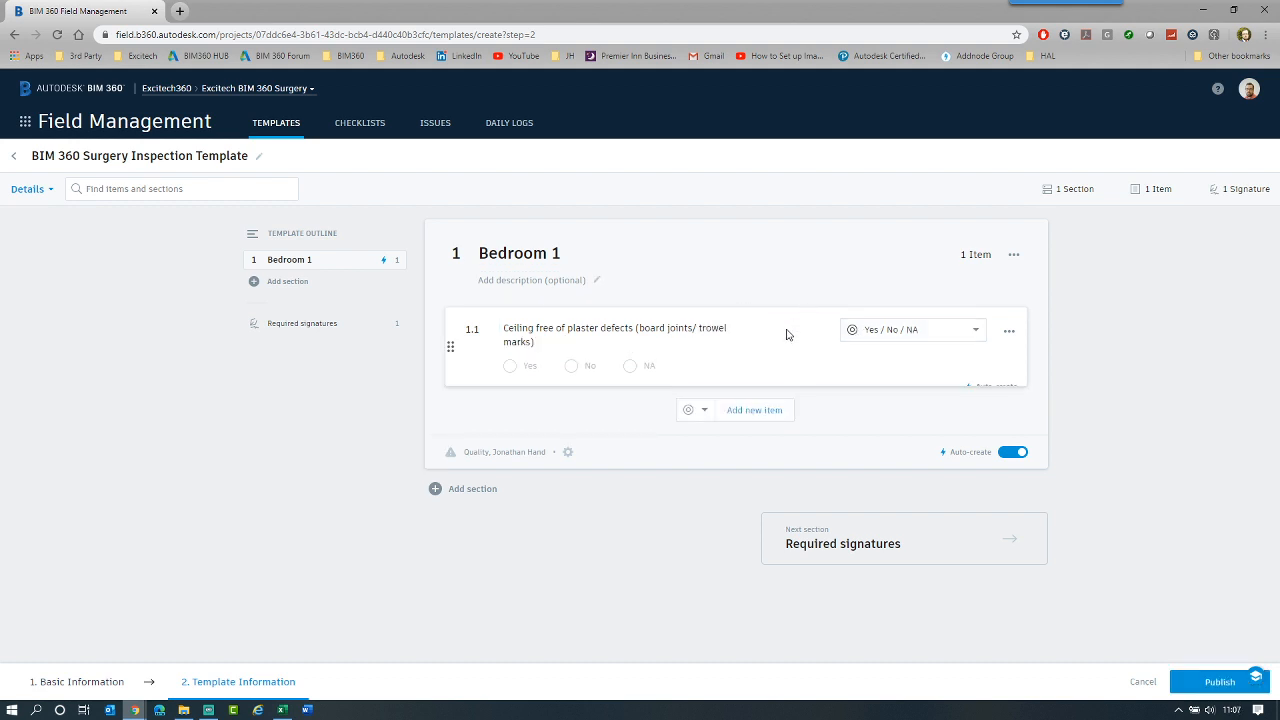
Review the response types for the ceiling item and keep Yes / No / NA.
{"action": "left_click", "coordinate": [980, 331]}
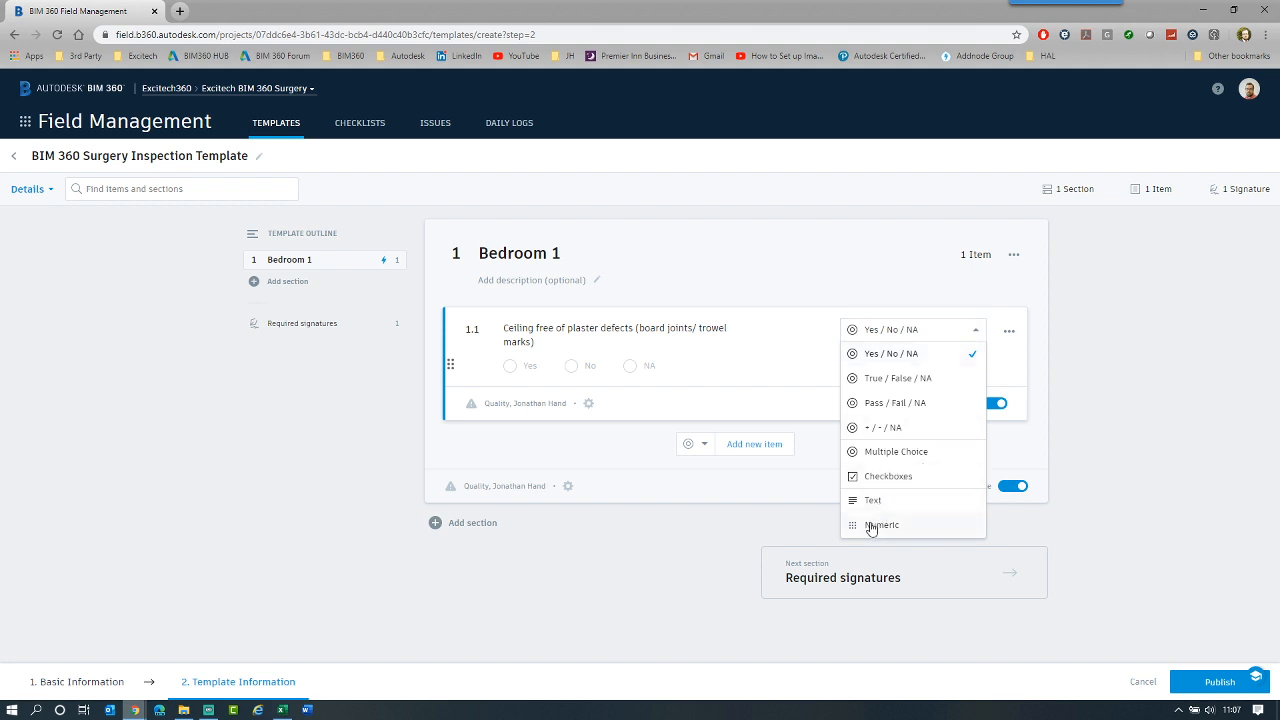
{"action": "left_click", "coordinate": [886, 355]}
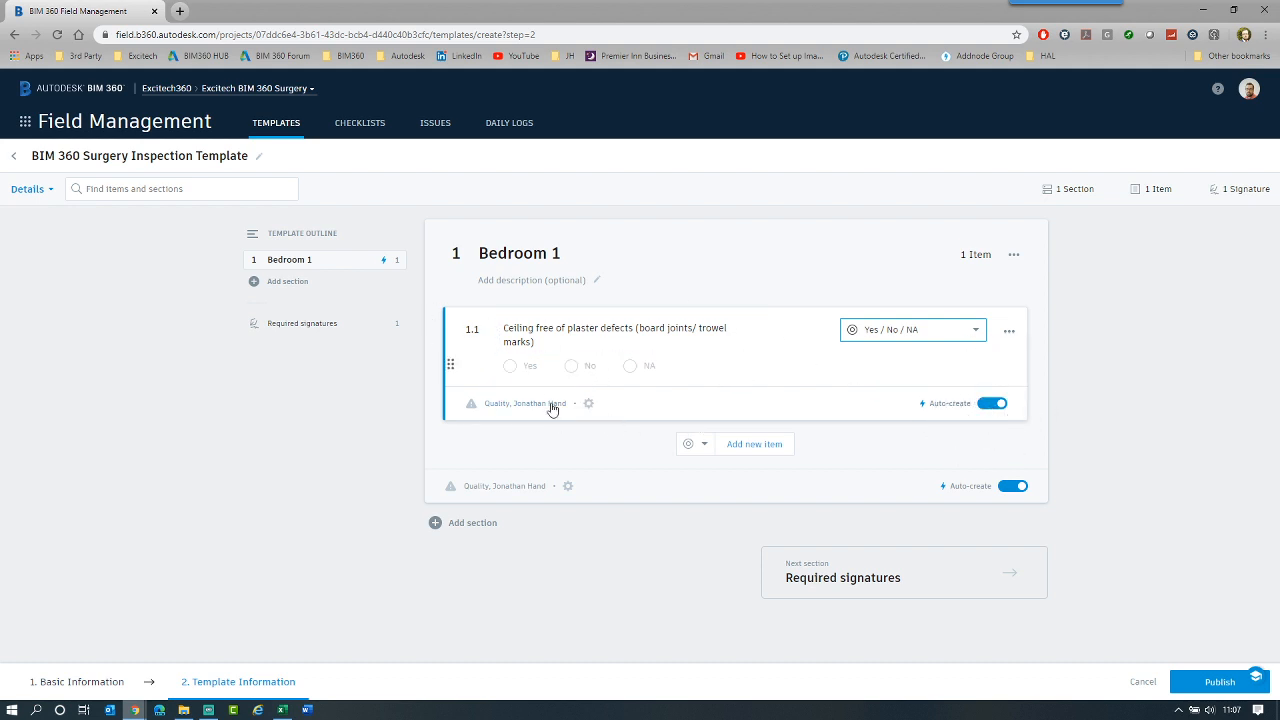
{"action": "left_click", "coordinate": [574, 370]}
{"action": "left_click", "coordinate": [945, 405]}
Add a second item, "Skirting joints fitted neatly, fixings below surface, undamaged.", copying its text from the Bedroom 1 sheet in Excel.
{"action": "left_click", "coordinate": [757, 445]}
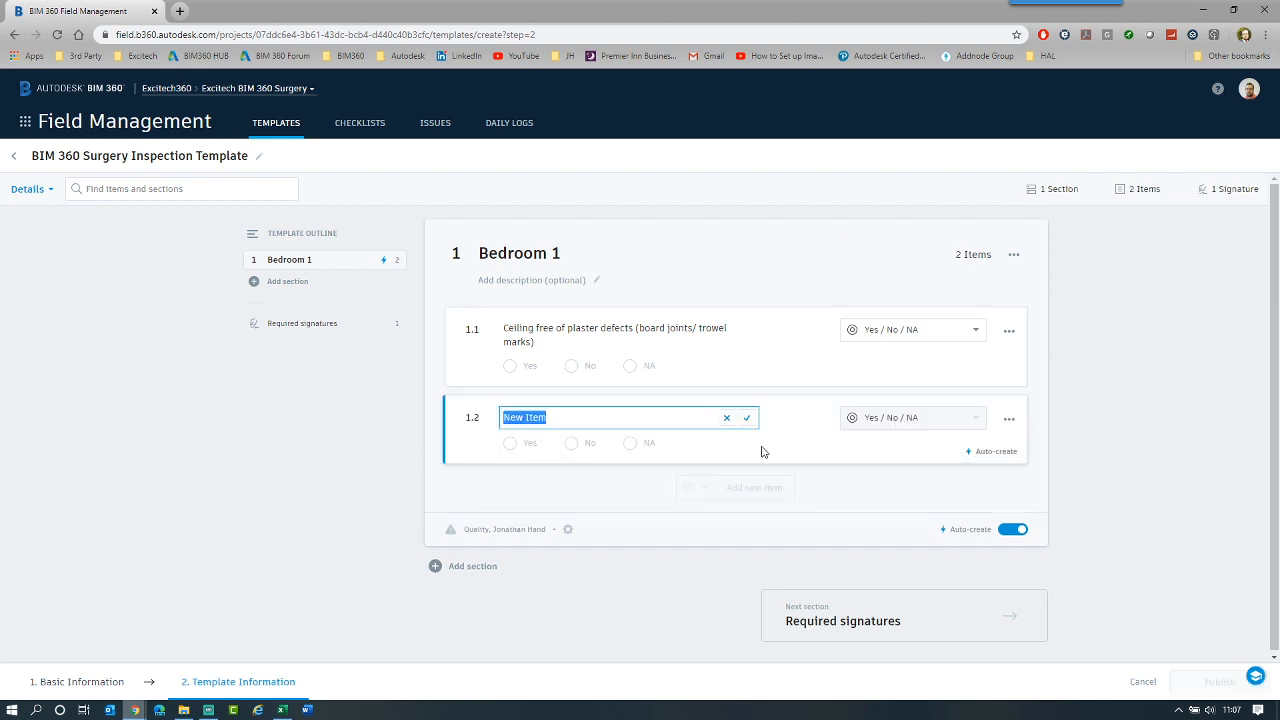
{"action": "key", "text": "alt+Tab"}
{"action": "key", "text": "alt+Tab"}
{"action": "left_click", "coordinate": [282, 710]}
{"action": "left_click", "coordinate": [30, 211]}
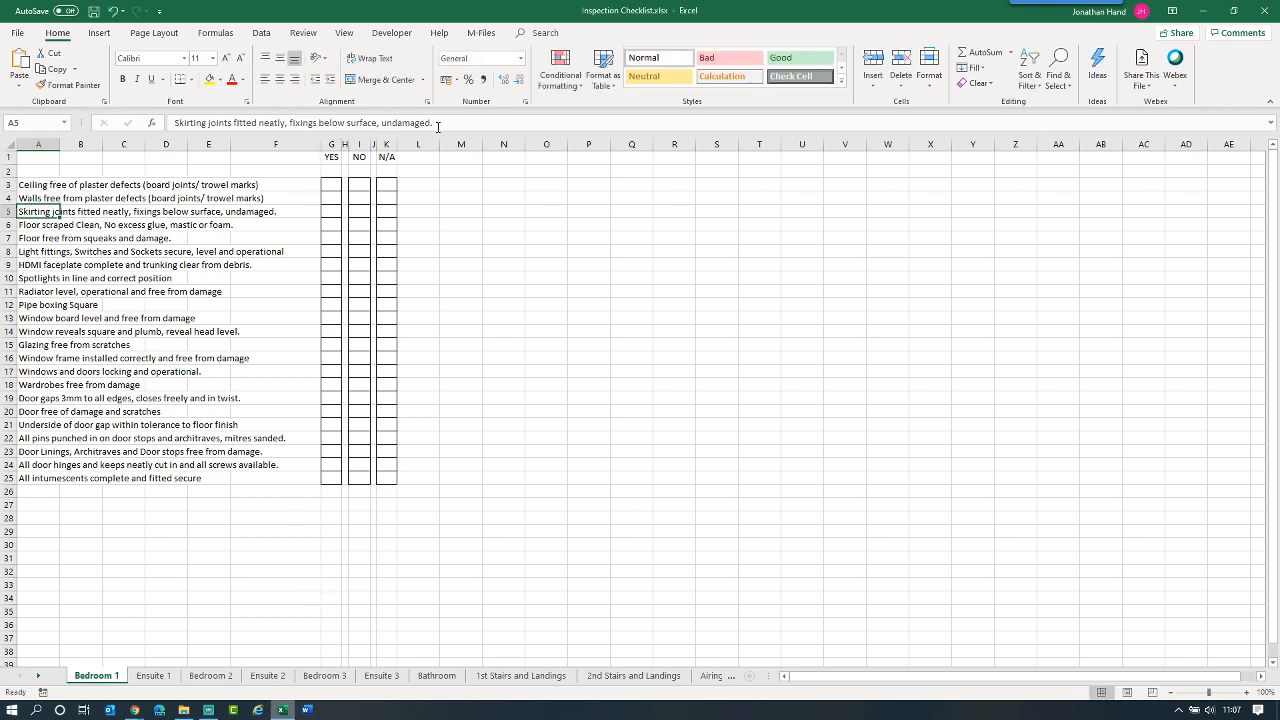
{"action": "left_click_drag", "start_coordinate": [433, 122], "coordinate": [135, 135]}
{"action": "key", "text": "ctrl+c"}
{"action": "key", "text": "alt+Tab"}
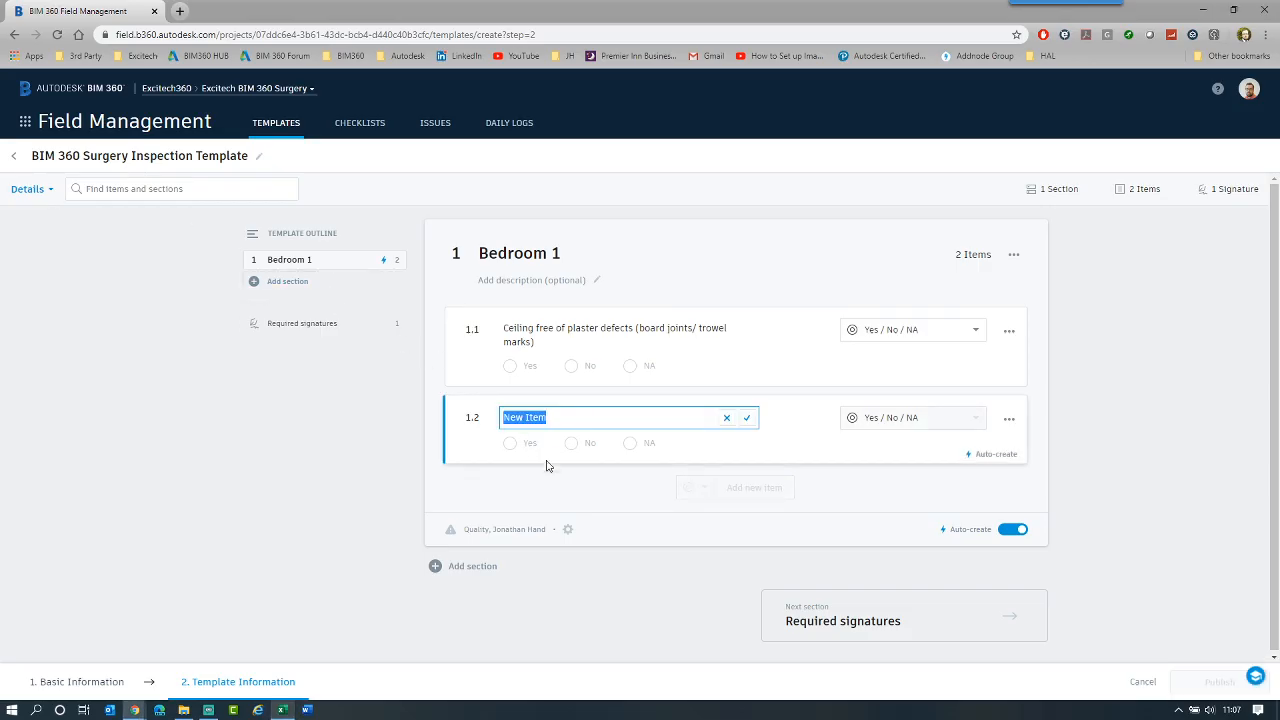
{"action": "key", "text": "ctrl+v"}
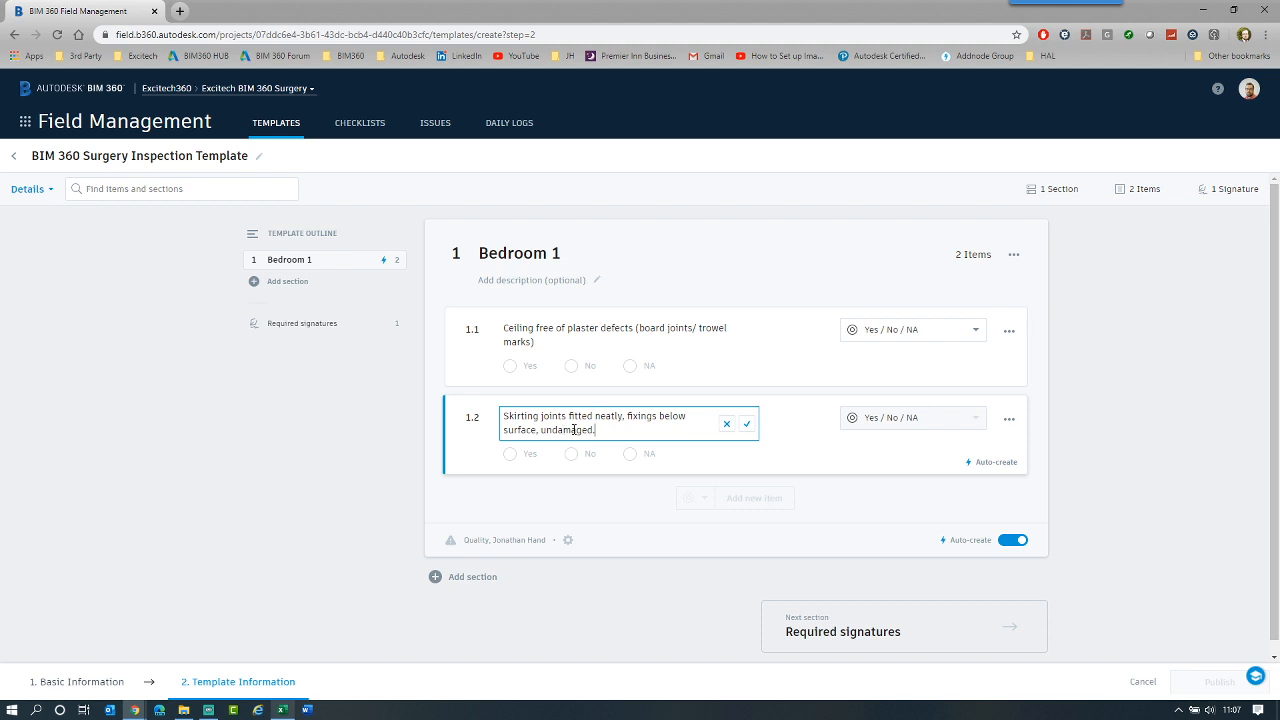
{"action": "left_click", "coordinate": [840, 452]}
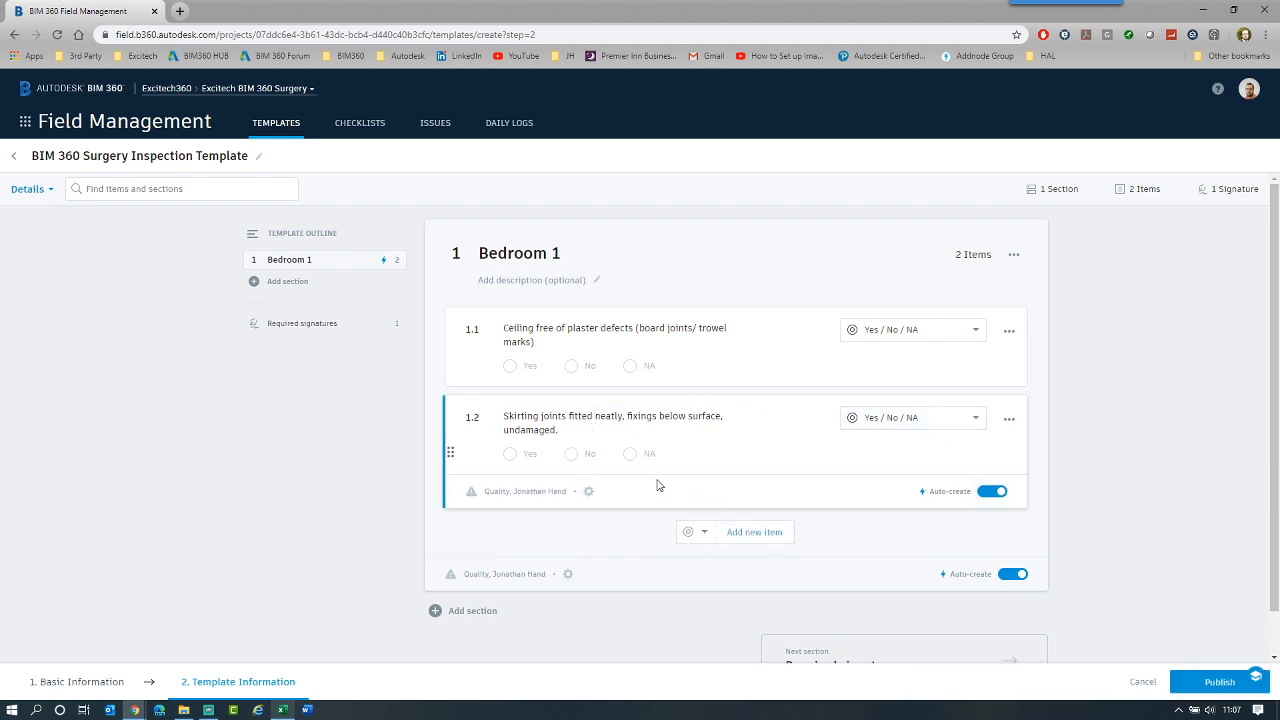
Add a third item, "Floor scraped Clean, No excess glue, mastic or foam.", copying its text from cell A6 of the Excel checklist.
{"action": "left_click", "coordinate": [748, 538]}
{"action": "key", "text": "alt+Tab"}
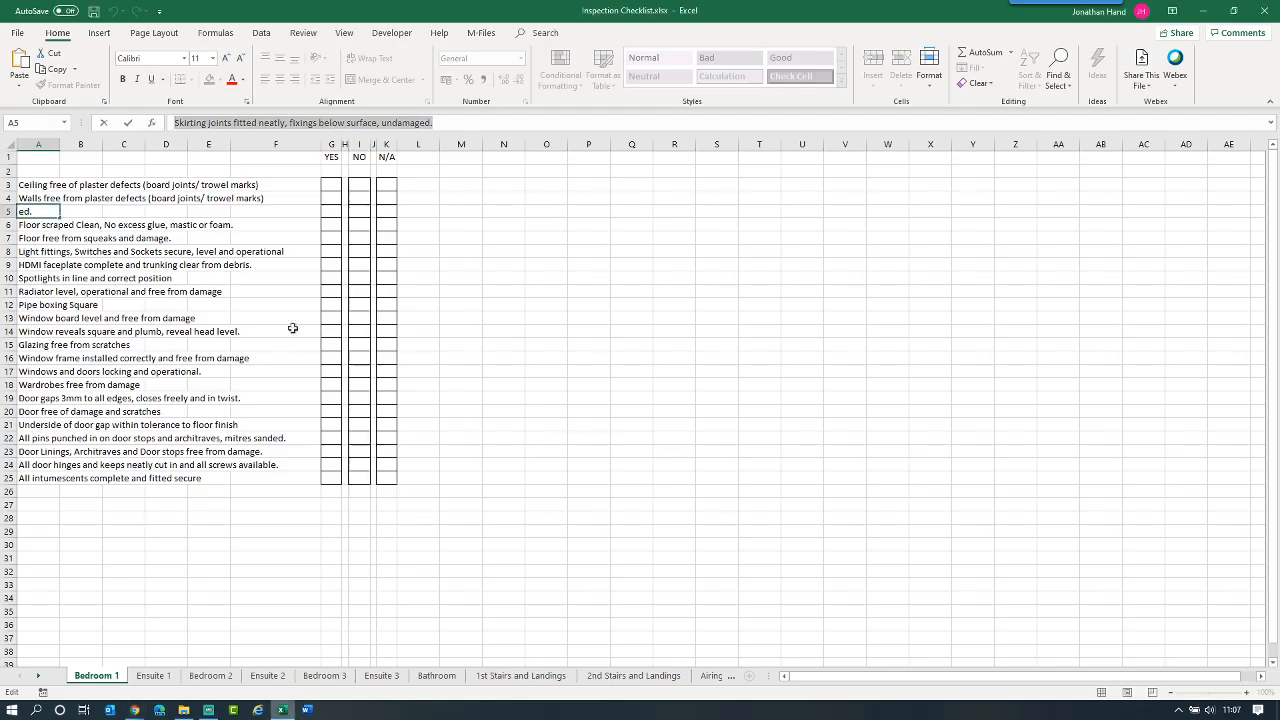
{"action": "left_click", "coordinate": [36, 225]}
{"action": "key", "text": "F2"}
{"action": "key", "text": "shift+Home"}
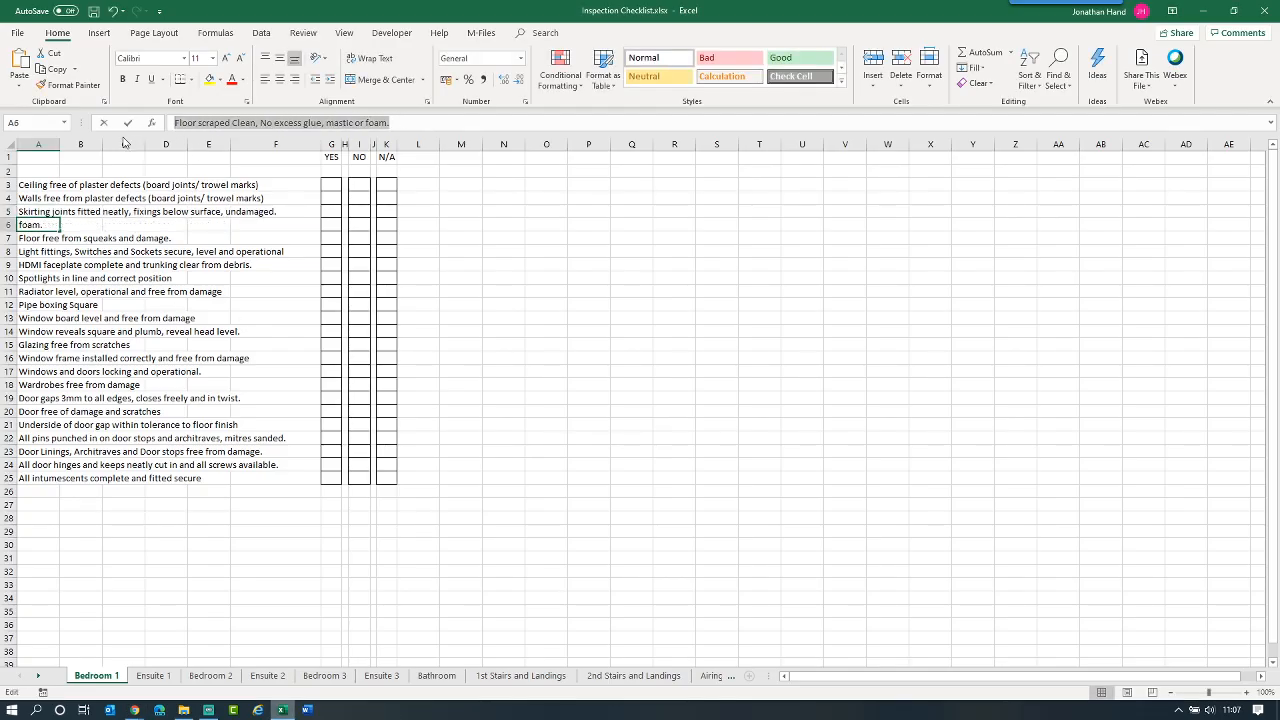
{"action": "key", "text": "ctrl+c"}
{"action": "key", "text": "alt+Tab"}
{"action": "key", "text": "ctrl+v"}
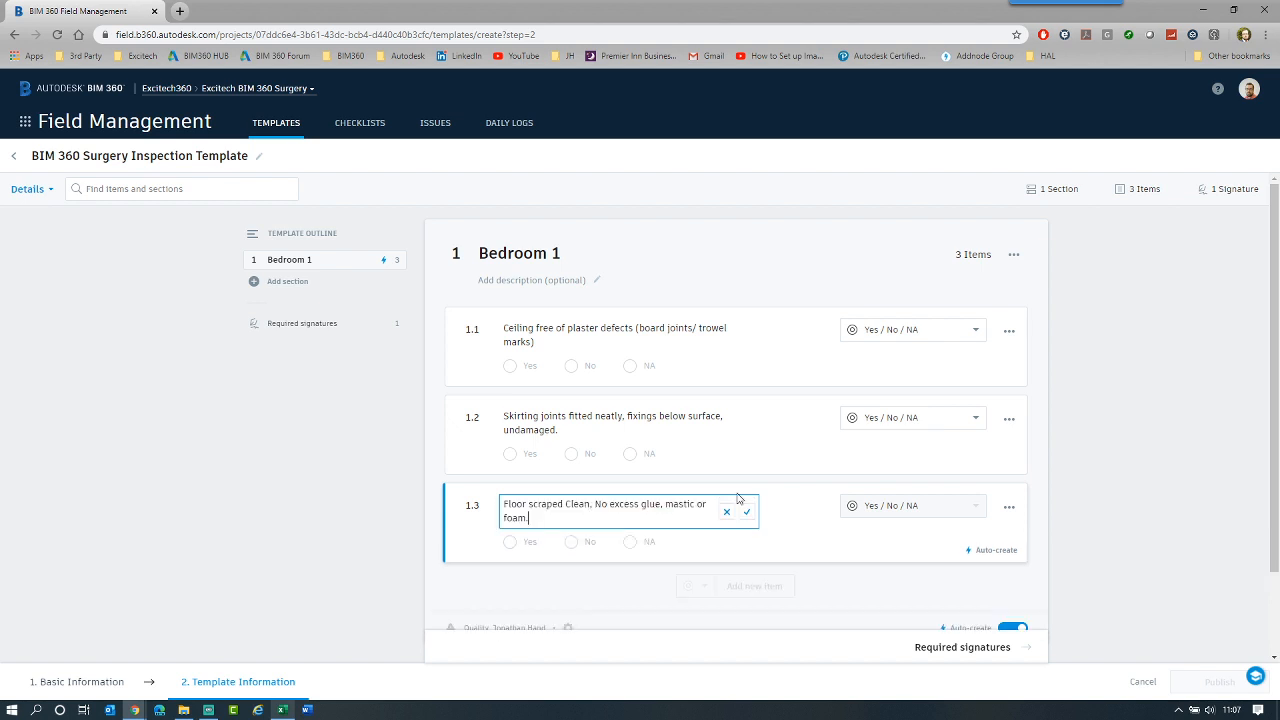
{"action": "key", "text": "Return"}
Examine the additional options available for the ceiling item and for the Bedroom 1 section in the template outline.
{"action": "scroll", "coordinate": [300, 460], "scroll_direction": "down", "scroll_amount": 2}
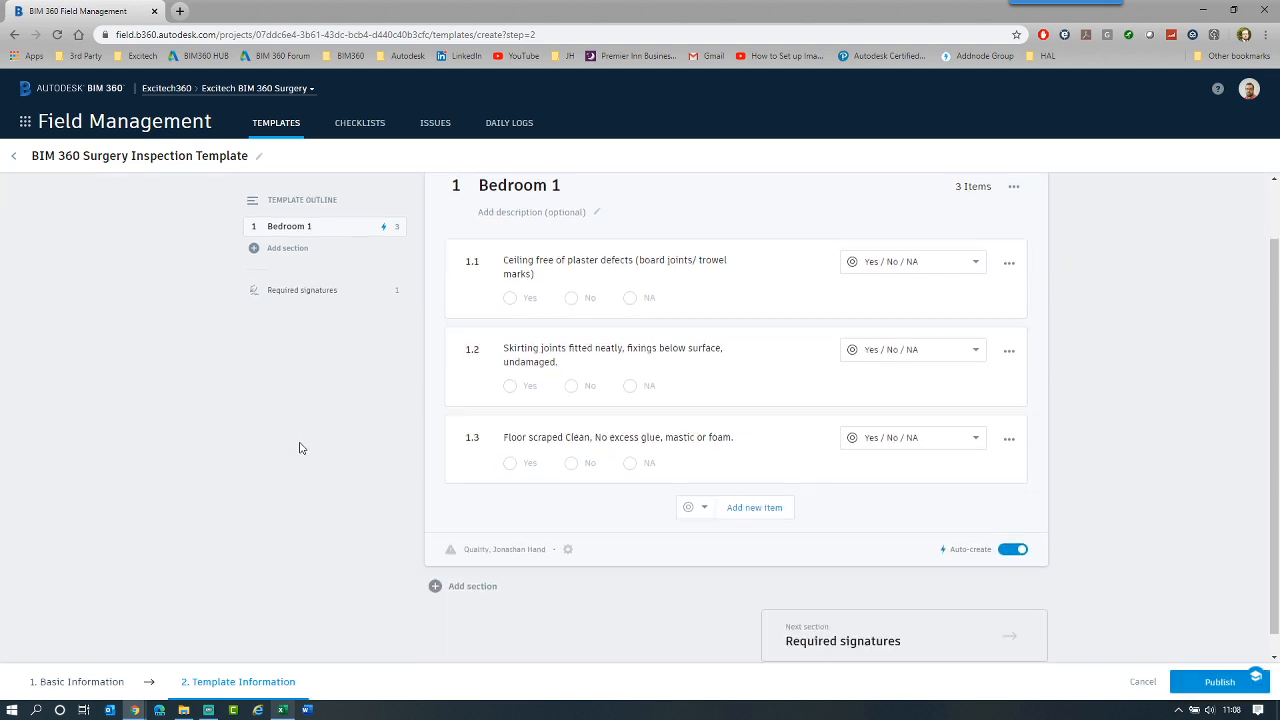
{"action": "scroll", "coordinate": [640, 300], "scroll_direction": "up", "scroll_amount": 1}
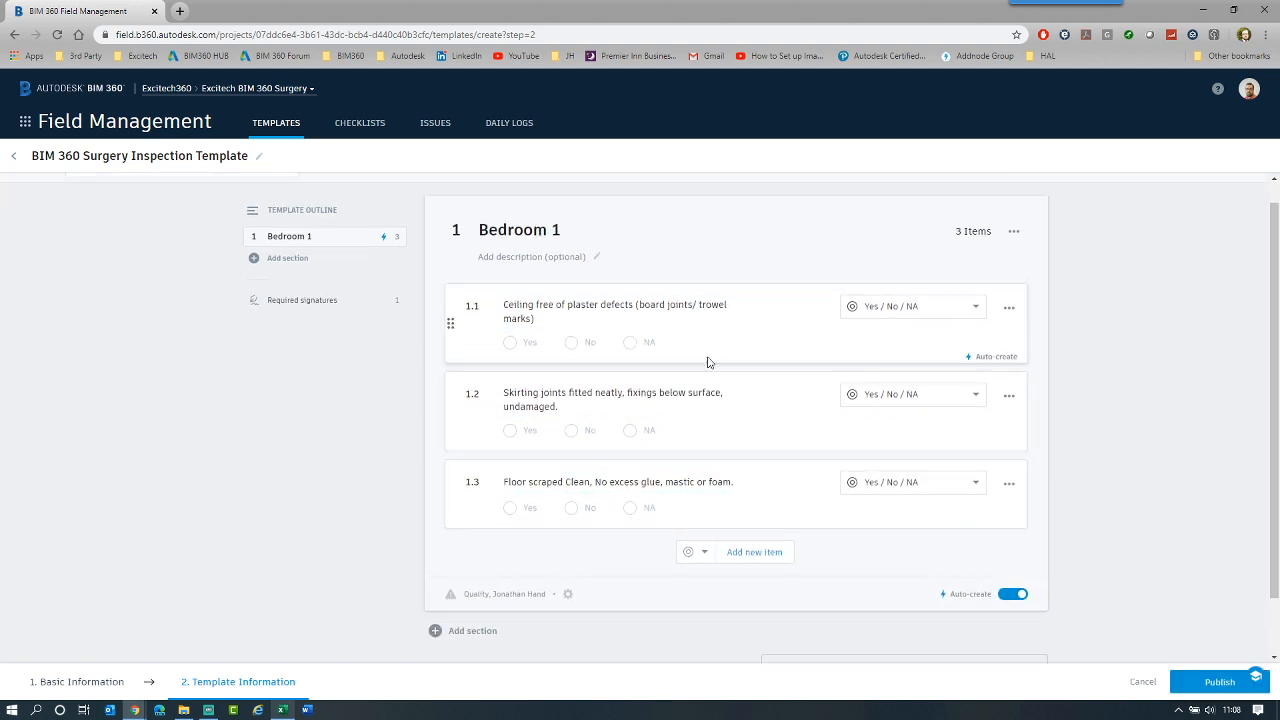
{"action": "left_click", "coordinate": [1009, 311]}
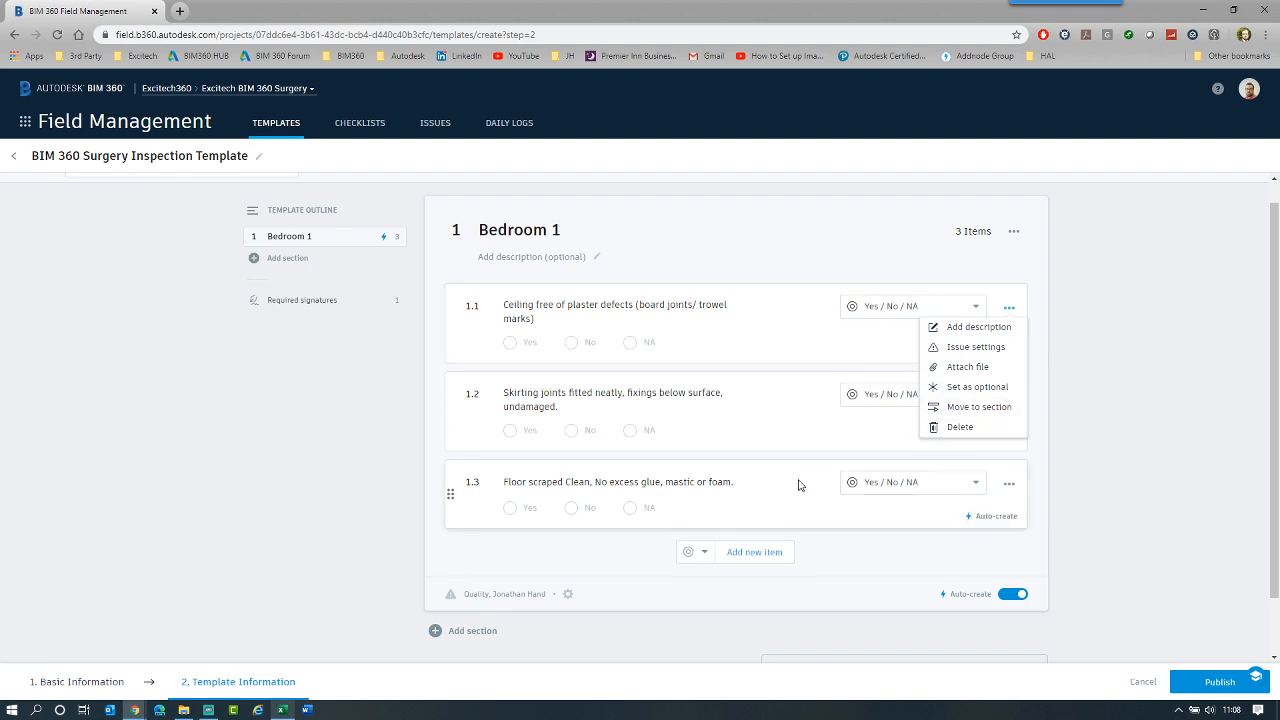
{"action": "left_click", "coordinate": [1094, 477]}
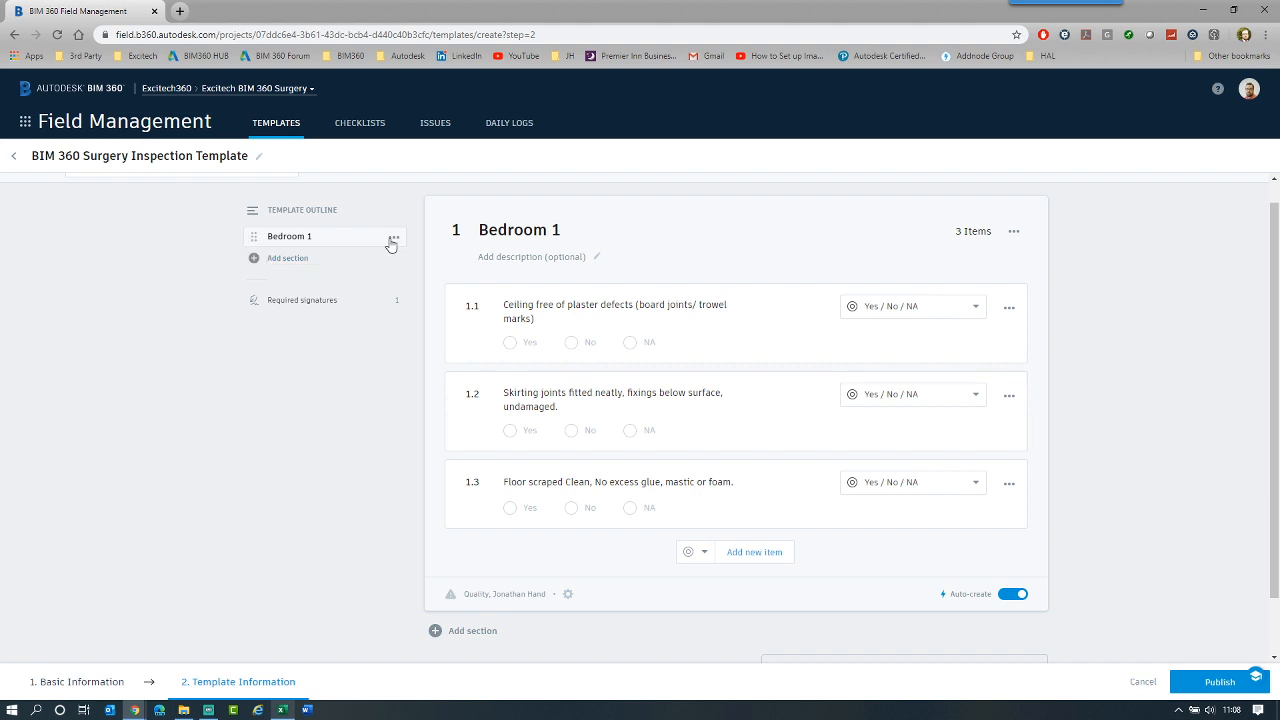
{"action": "left_click", "coordinate": [394, 240]}
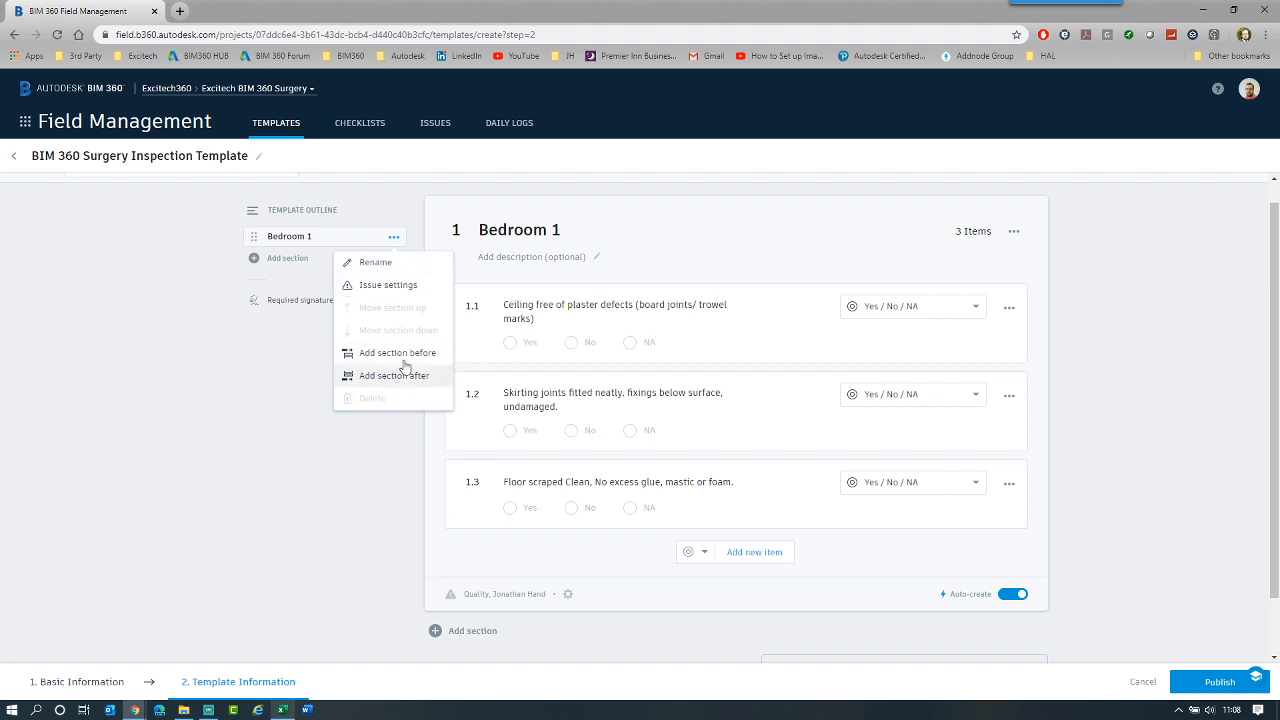
{"action": "left_click", "coordinate": [260, 372]}
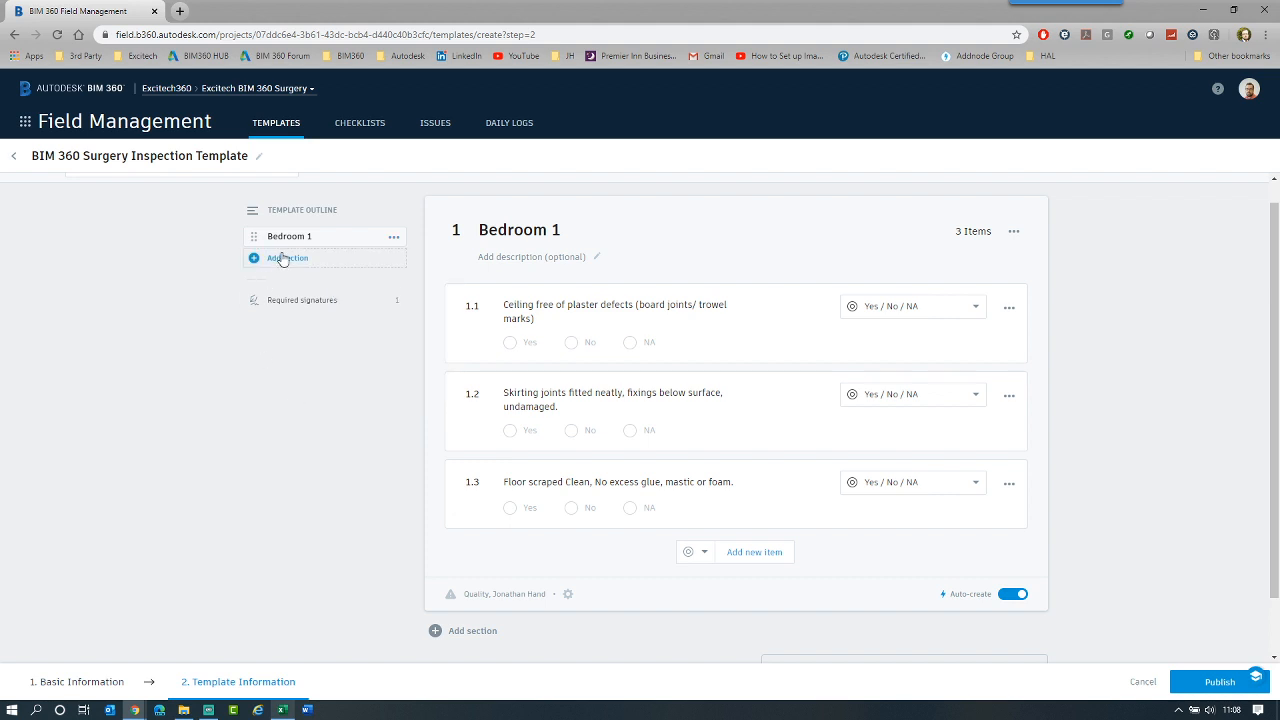
Add a second section to the template and name it "Ensuite".
{"action": "left_click", "coordinate": [283, 259]}
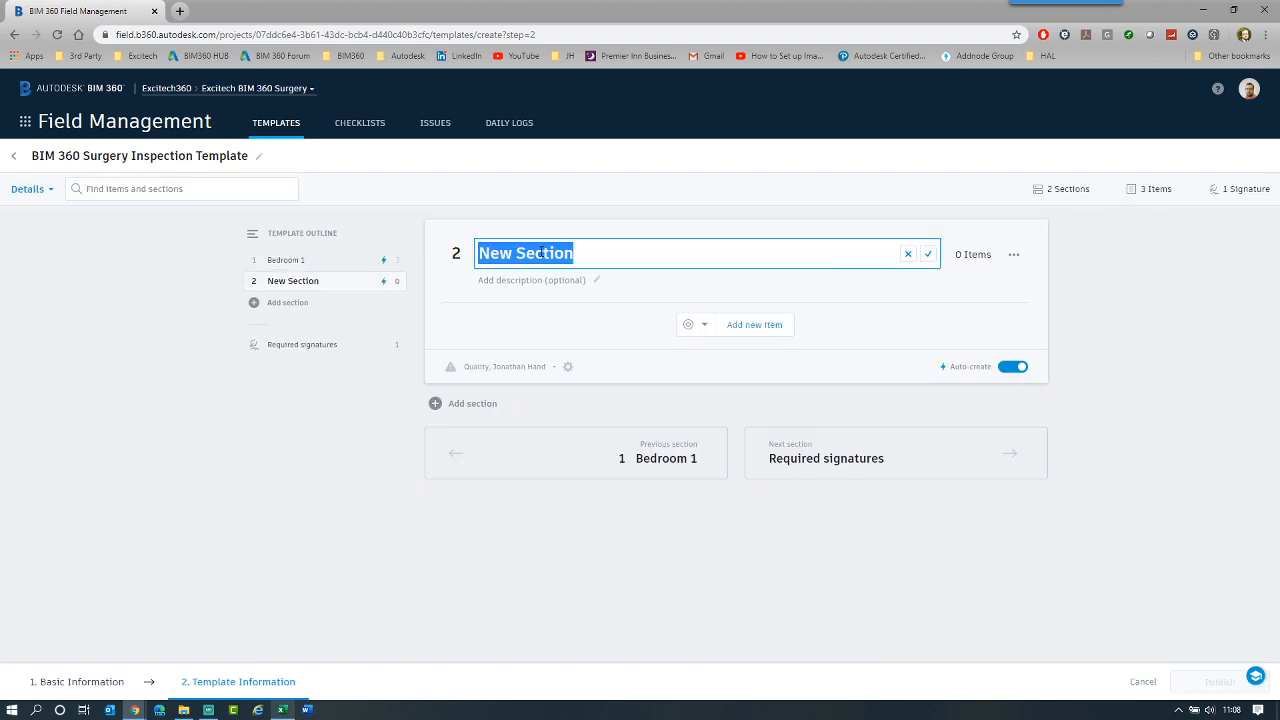
{"action": "type", "text": "Ensuite"}
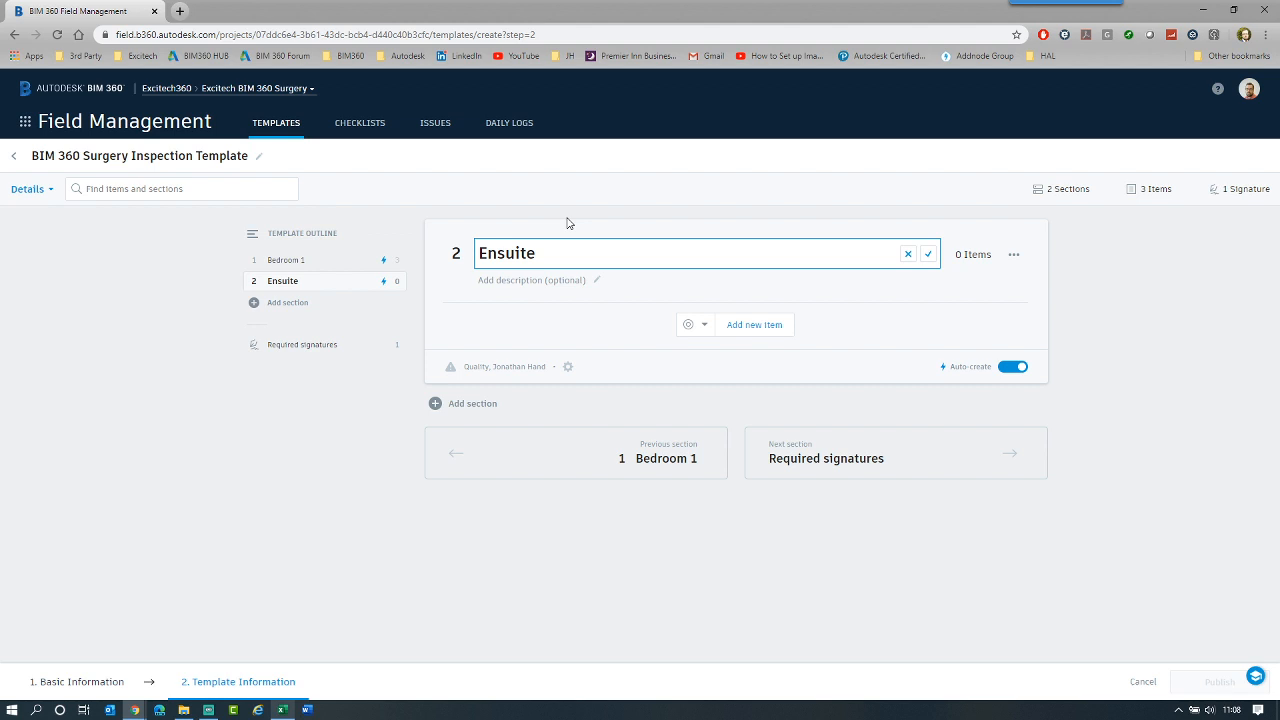
{"action": "key", "text": "Return"}
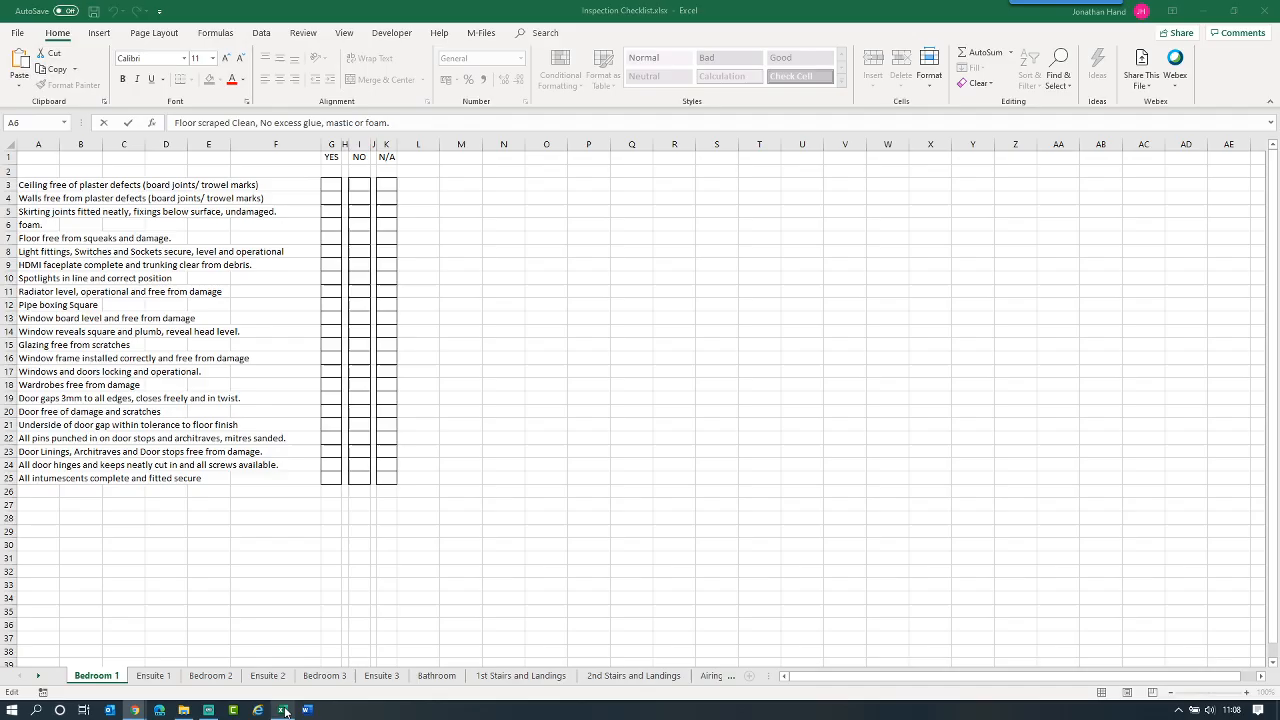
Copy "Floor free of squeaks and damage" from cell A7 of the workbook's Ensuite 1 sheet in Excel and return to the template in Chrome.
{"action": "left_click", "coordinate": [282, 710]}
{"action": "left_click", "coordinate": [143, 680]}
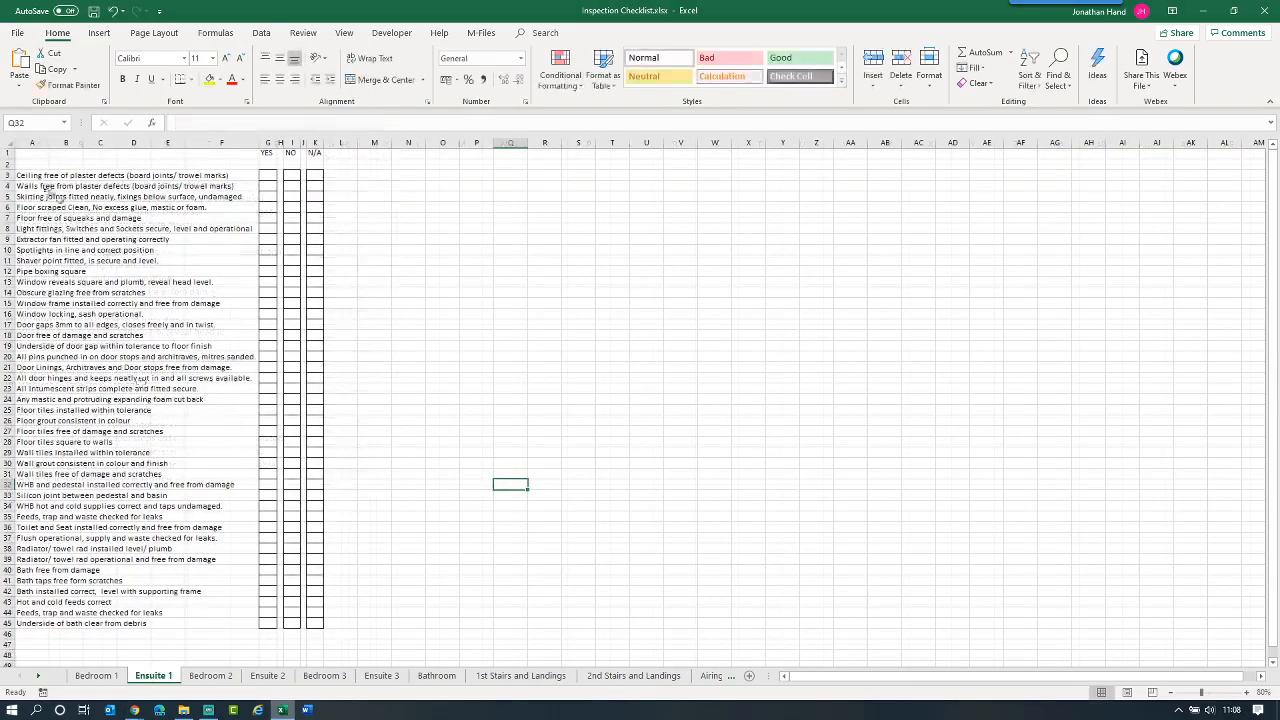
{"action": "left_click", "coordinate": [76, 248]}
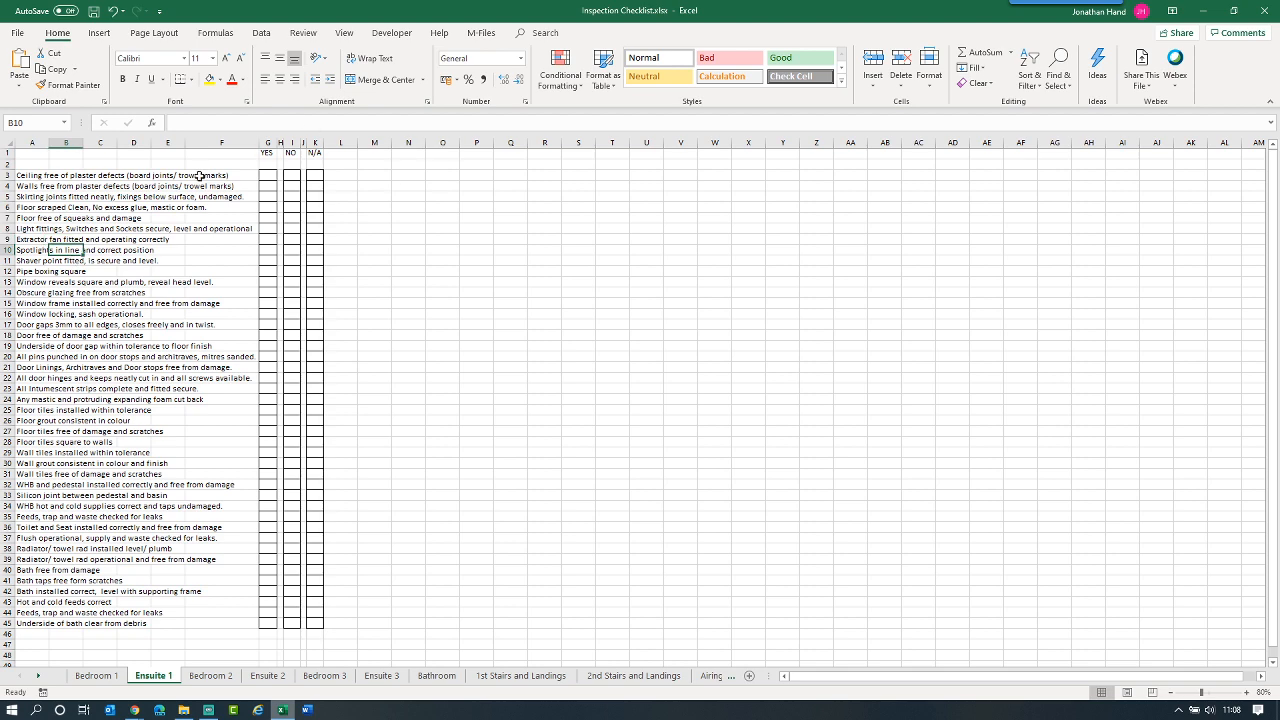
{"action": "left_click", "coordinate": [33, 216]}
{"action": "left_click_drag", "start_coordinate": [348, 123], "coordinate": [174, 123]}
{"action": "key", "text": "ctrl+c"}
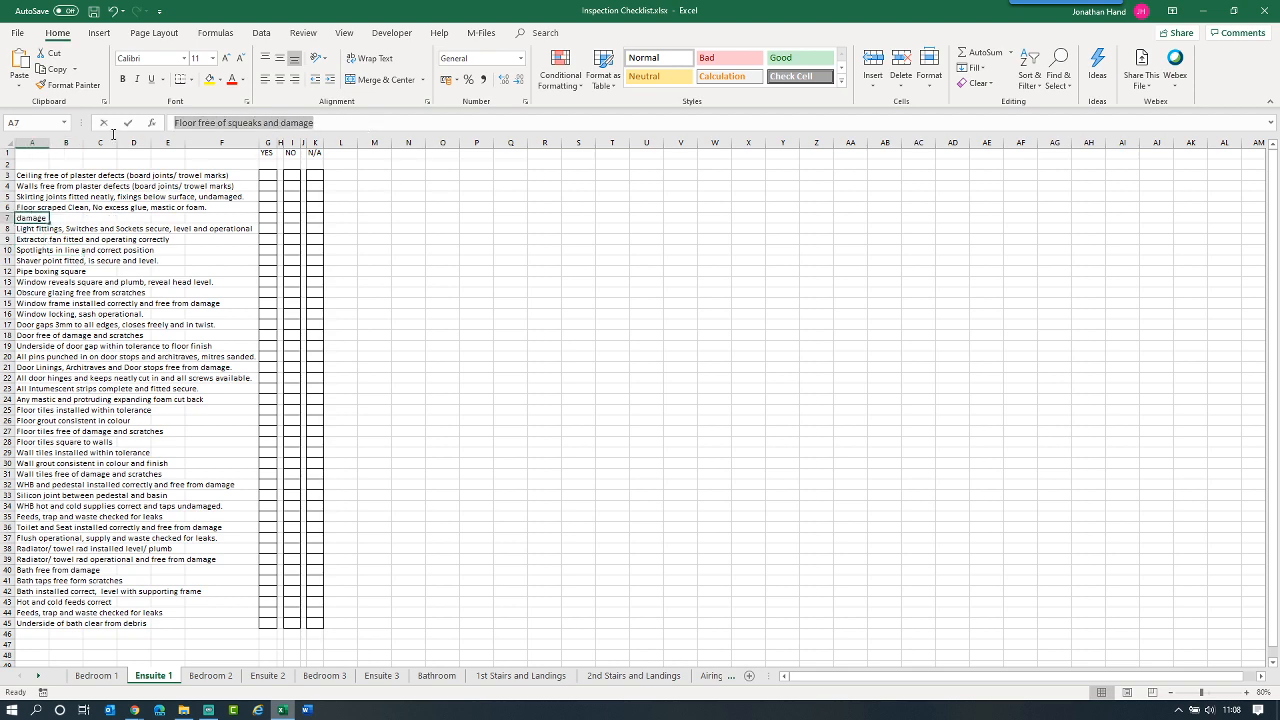
{"action": "key", "text": "alt+Tab"}
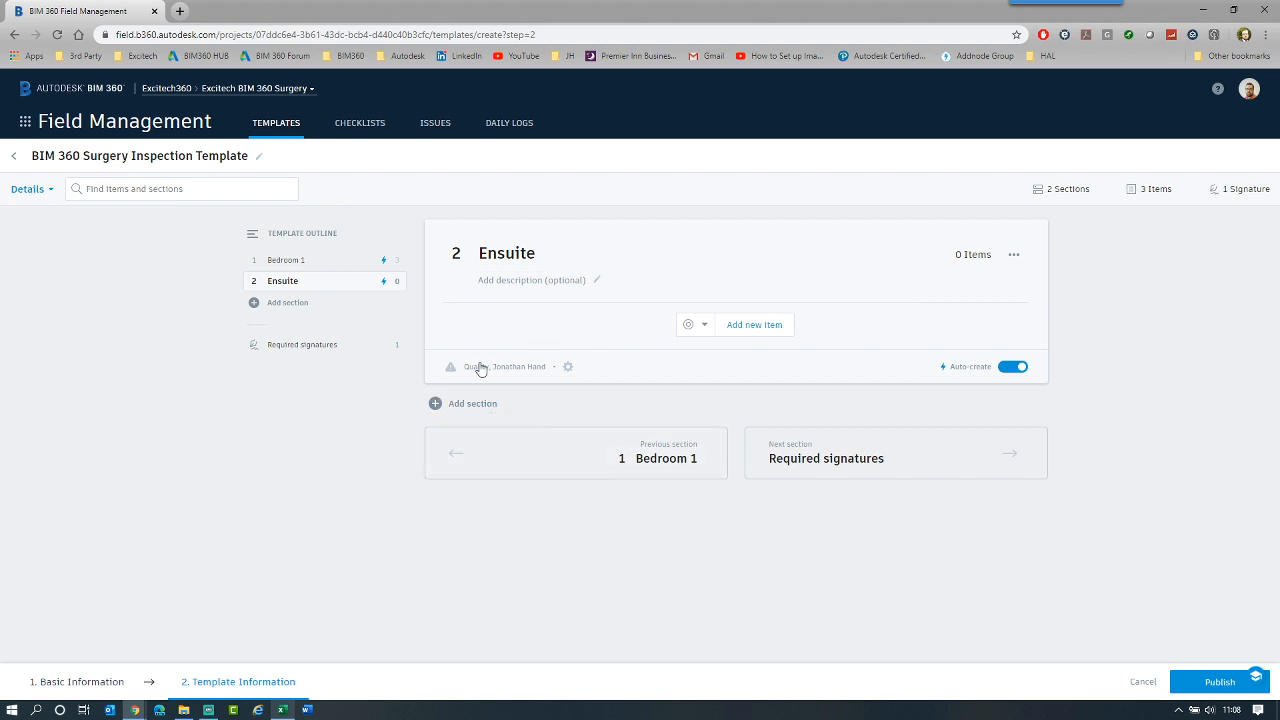
{"action": "left_click", "coordinate": [351, 310]}
{"action": "left_click", "coordinate": [378, 304]}
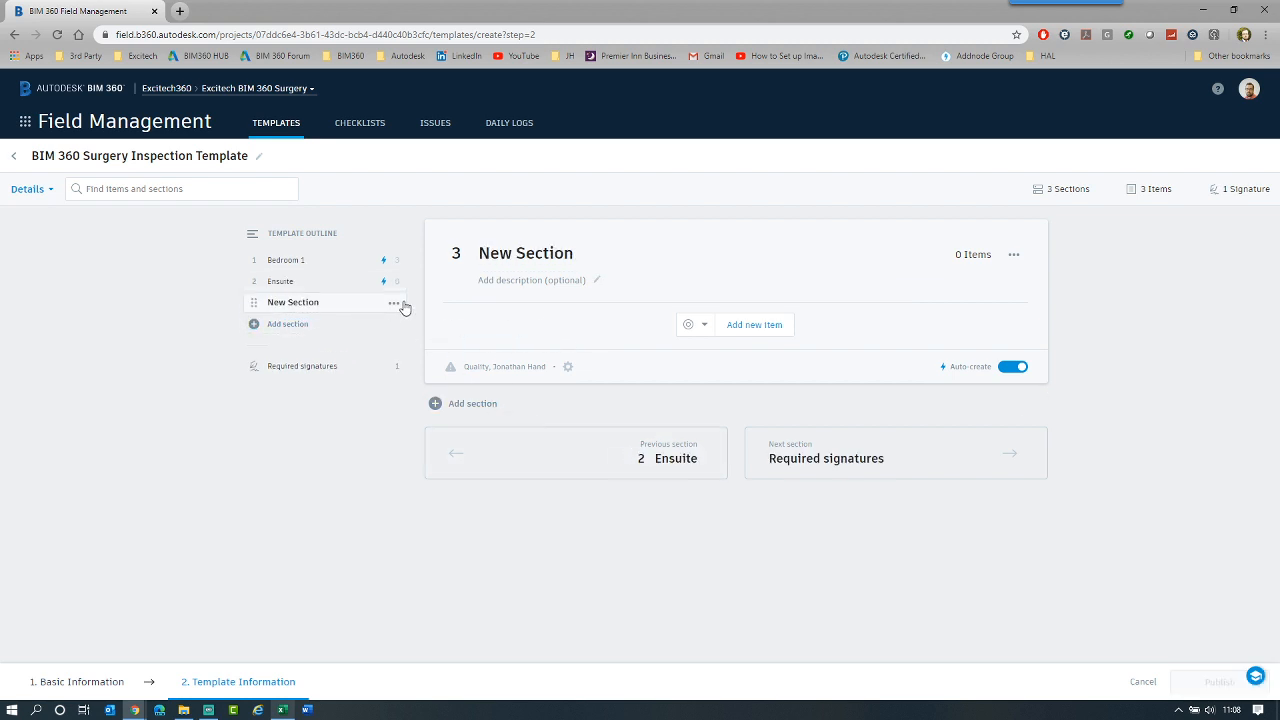
{"action": "left_click", "coordinate": [394, 303]}
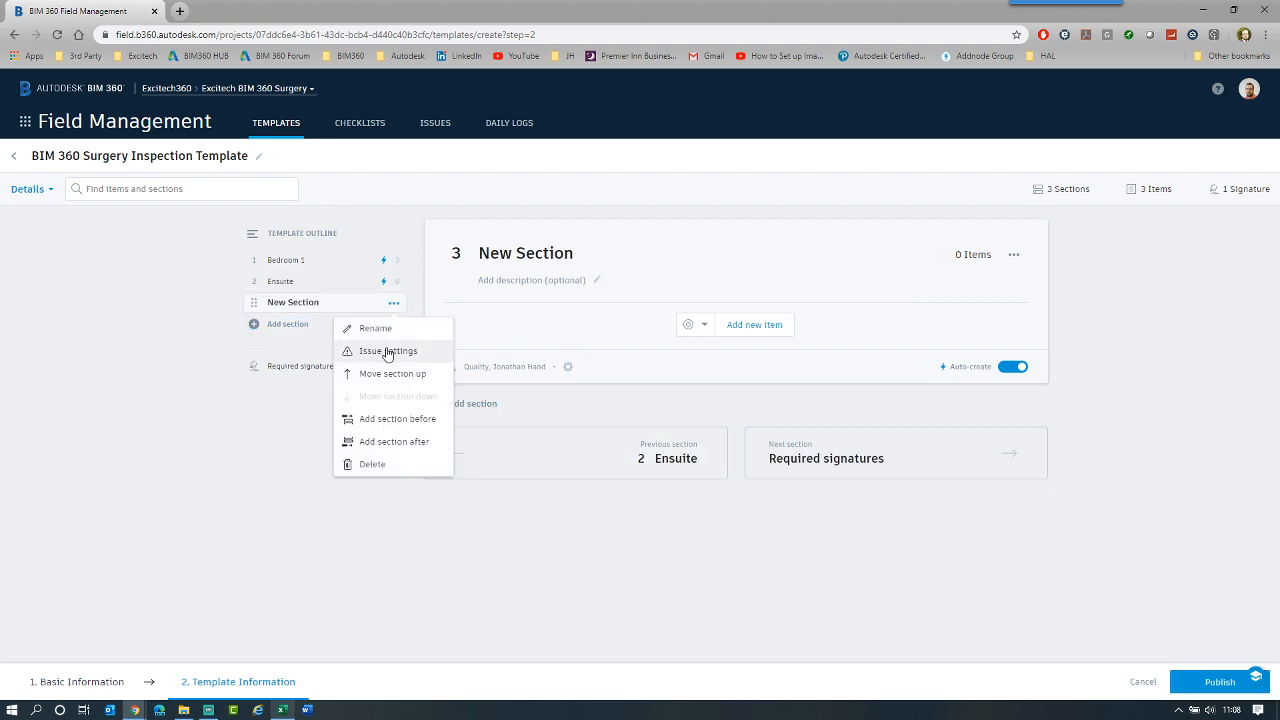
{"action": "left_click", "coordinate": [373, 464]}
{"action": "left_click", "coordinate": [790, 416]}
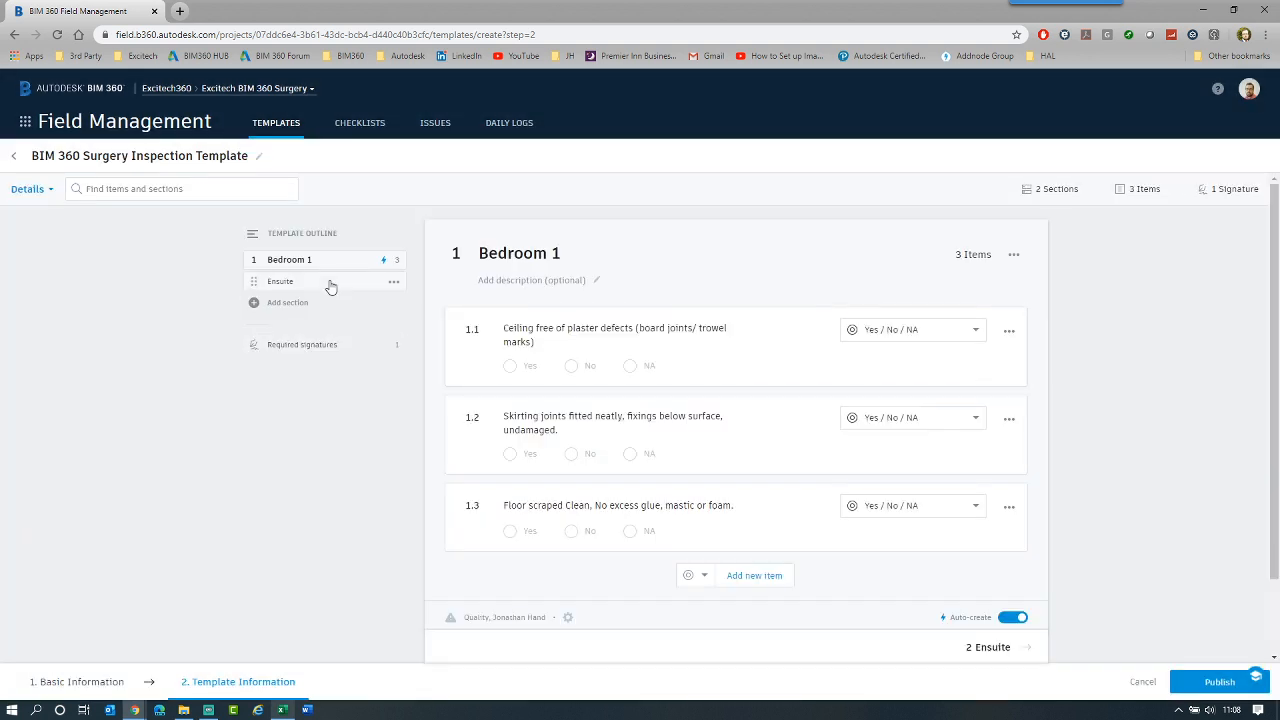
Add a first item to the Ensuite section and paste the copied text "Floor free of squeaks and damage" as its title.
{"action": "left_click", "coordinate": [330, 283]}
{"action": "left_click", "coordinate": [735, 325]}
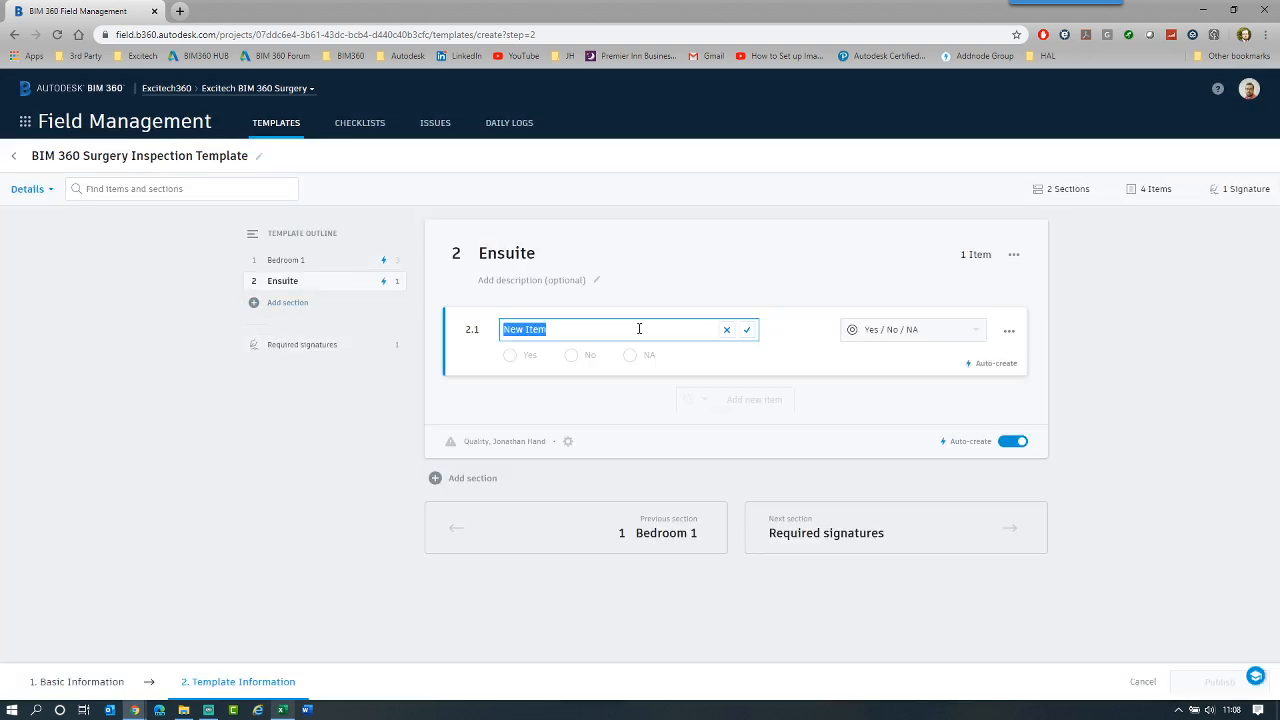
{"action": "key", "text": "ctrl+v"}
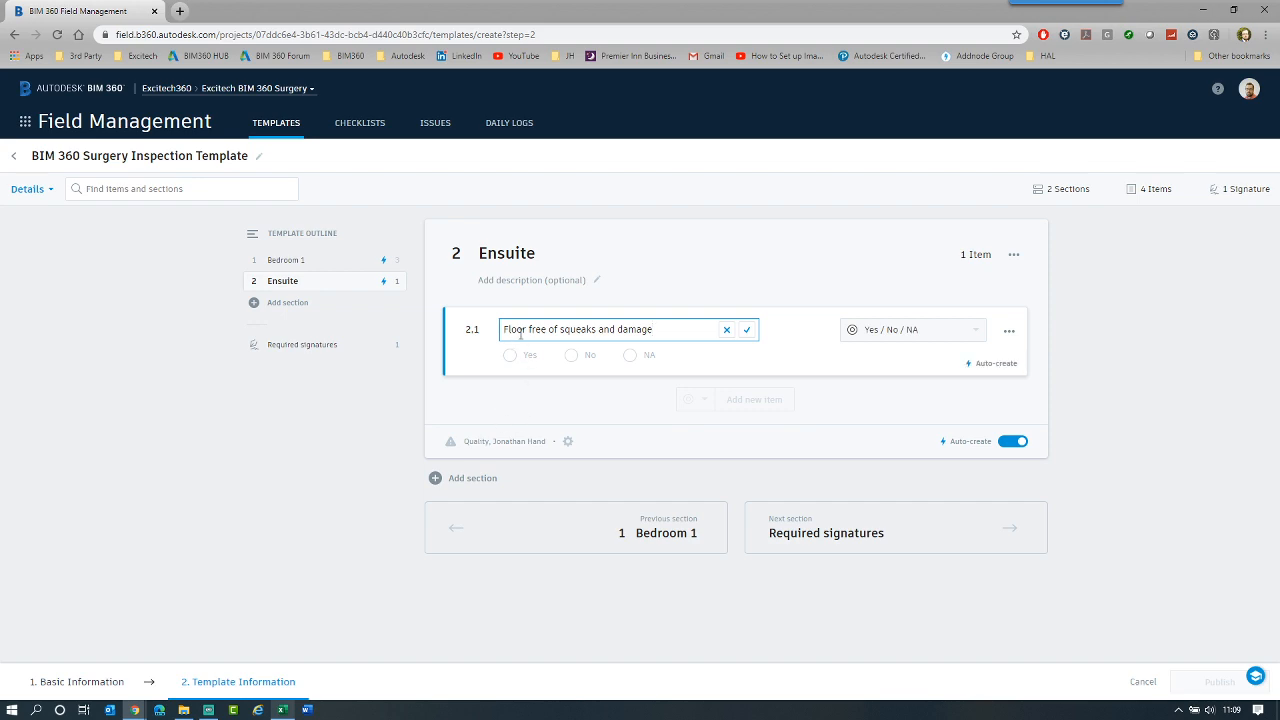
Add a second Ensuite item, "Shaver point fitted, is secure and level.", copying its text from cell A11 of the Ensuite 1 sheet in Excel.
{"action": "key", "text": "alt+Tab"}
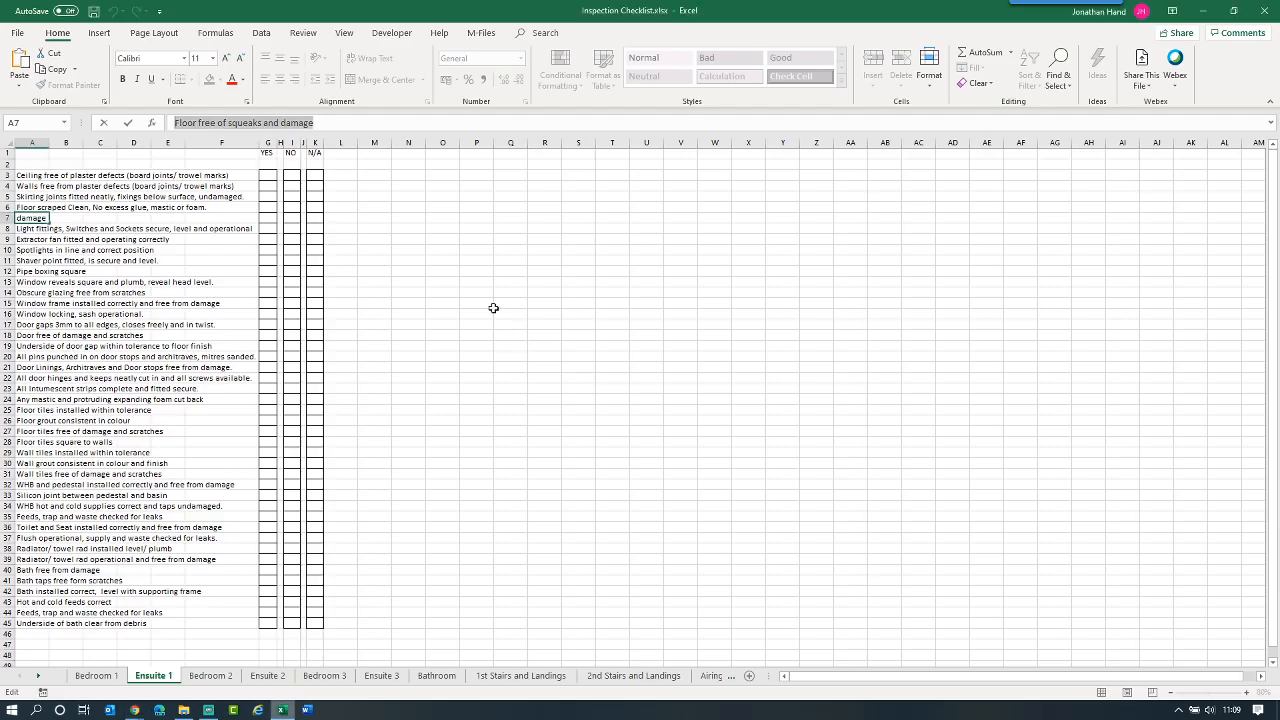
{"action": "left_click", "coordinate": [25, 261]}
{"action": "left_click_drag", "start_coordinate": [336, 122], "coordinate": [126, 122]}
{"action": "key", "text": "ctrl+c"}
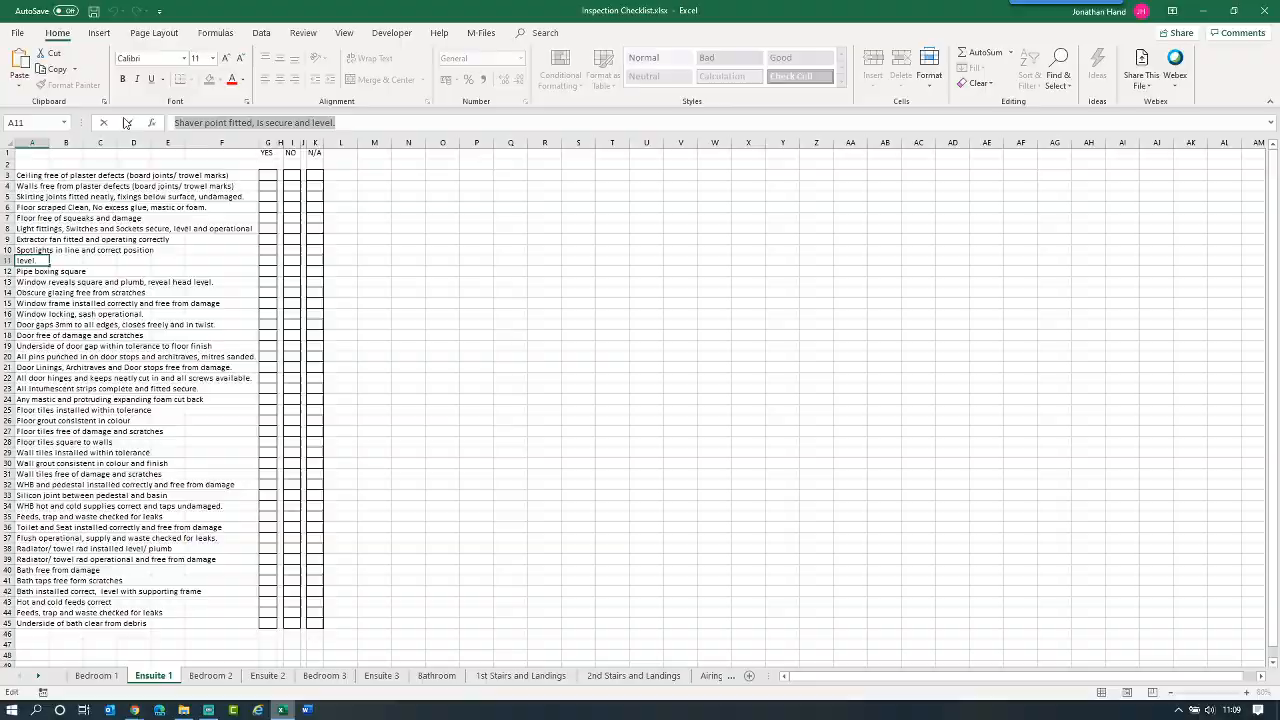
{"action": "key", "text": "alt+Tab"}
{"action": "key", "text": "ctrl+a"}
{"action": "left_click", "coordinate": [774, 398]}
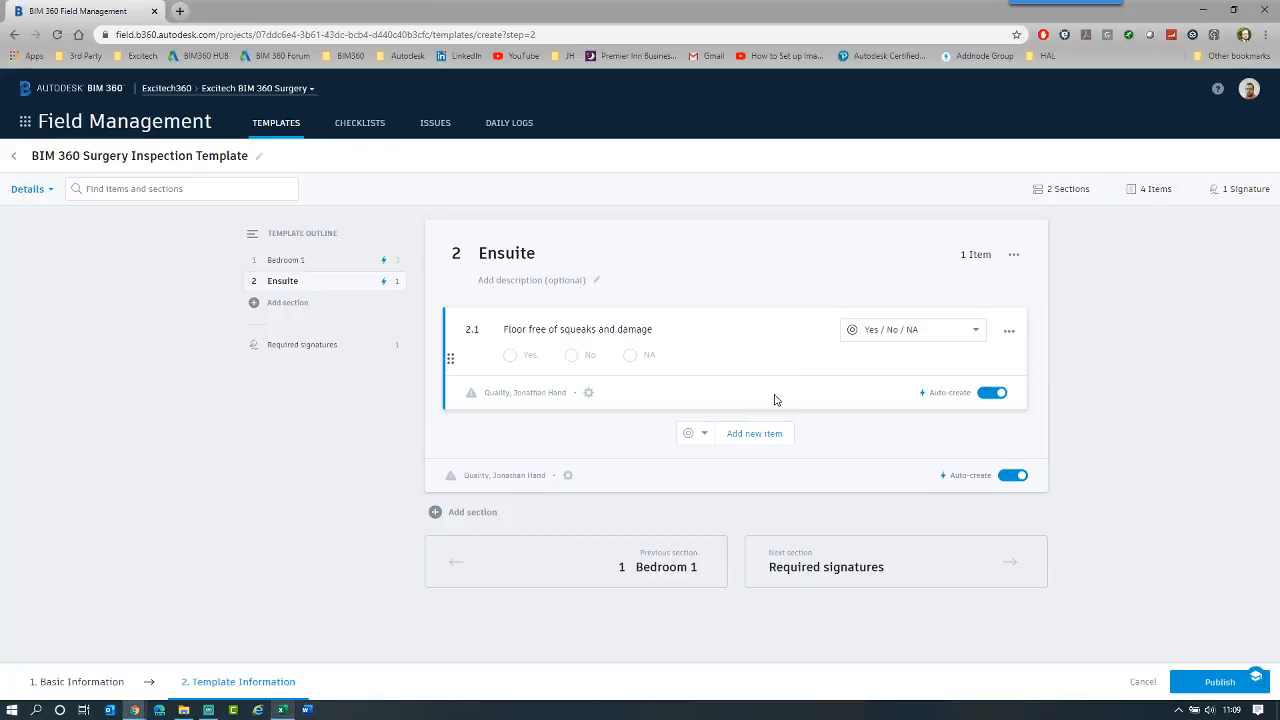
{"action": "left_click", "coordinate": [748, 431]}
{"action": "key", "text": "ctrl+v"}
Add a third Ensuite item, "Window frame installed correctly and free from damage", copying its text from cell A15 of the Excel checklist.
{"action": "key", "text": "alt+Tab"}
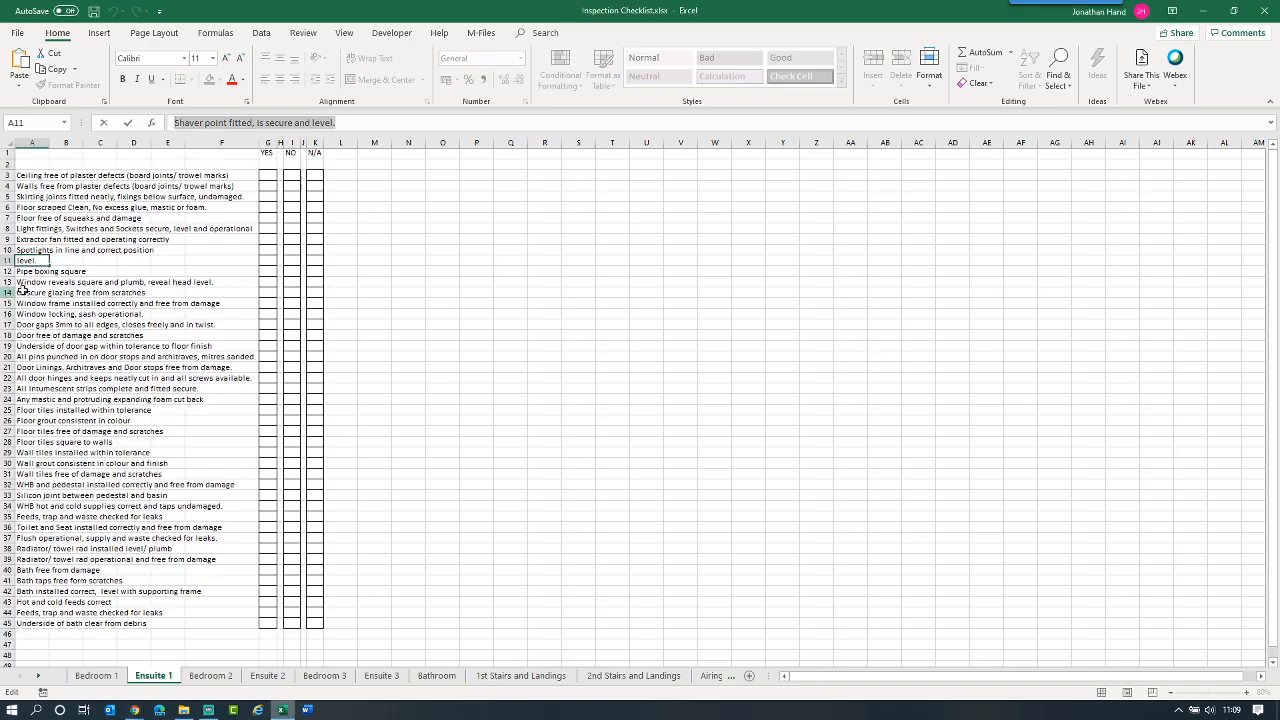
{"action": "left_click", "coordinate": [30, 303]}
{"action": "left_click_drag", "start_coordinate": [405, 122], "coordinate": [175, 123]}
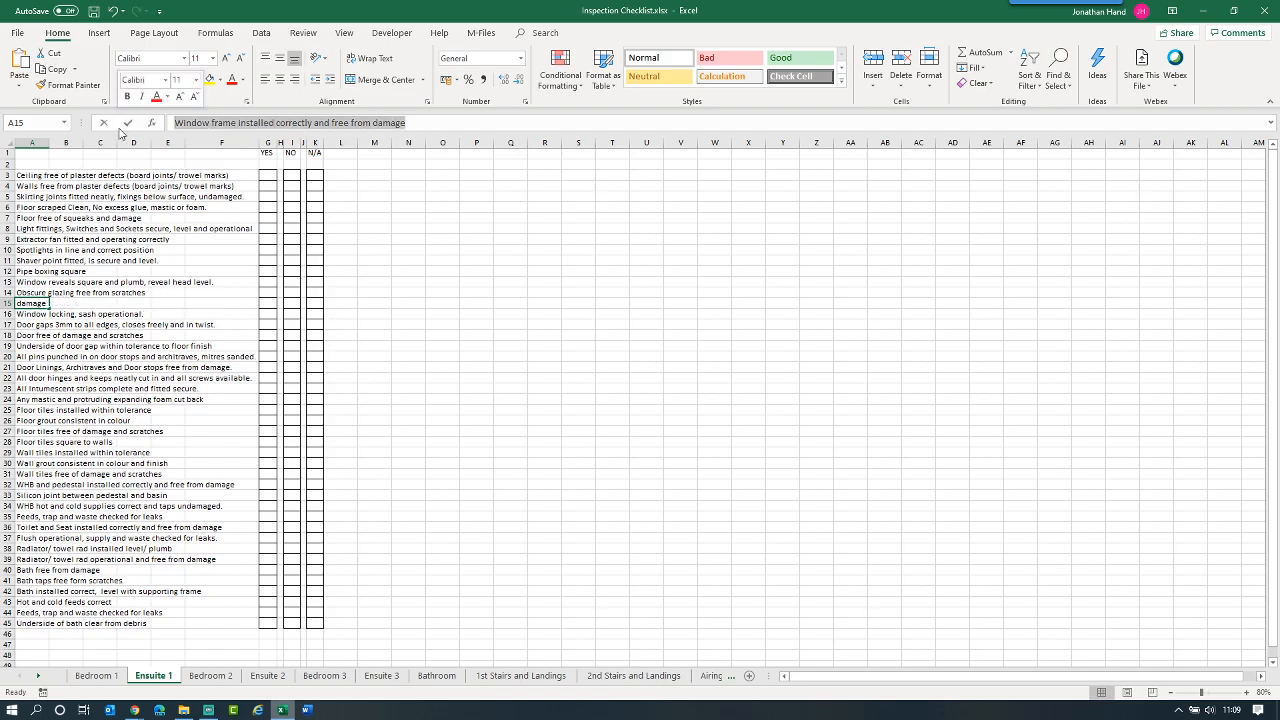
{"action": "key", "text": "ctrl+c"}
{"action": "key", "text": "alt+Tab"}
{"action": "key", "text": "ctrl+a"}
{"action": "left_click", "coordinate": [623, 496]}
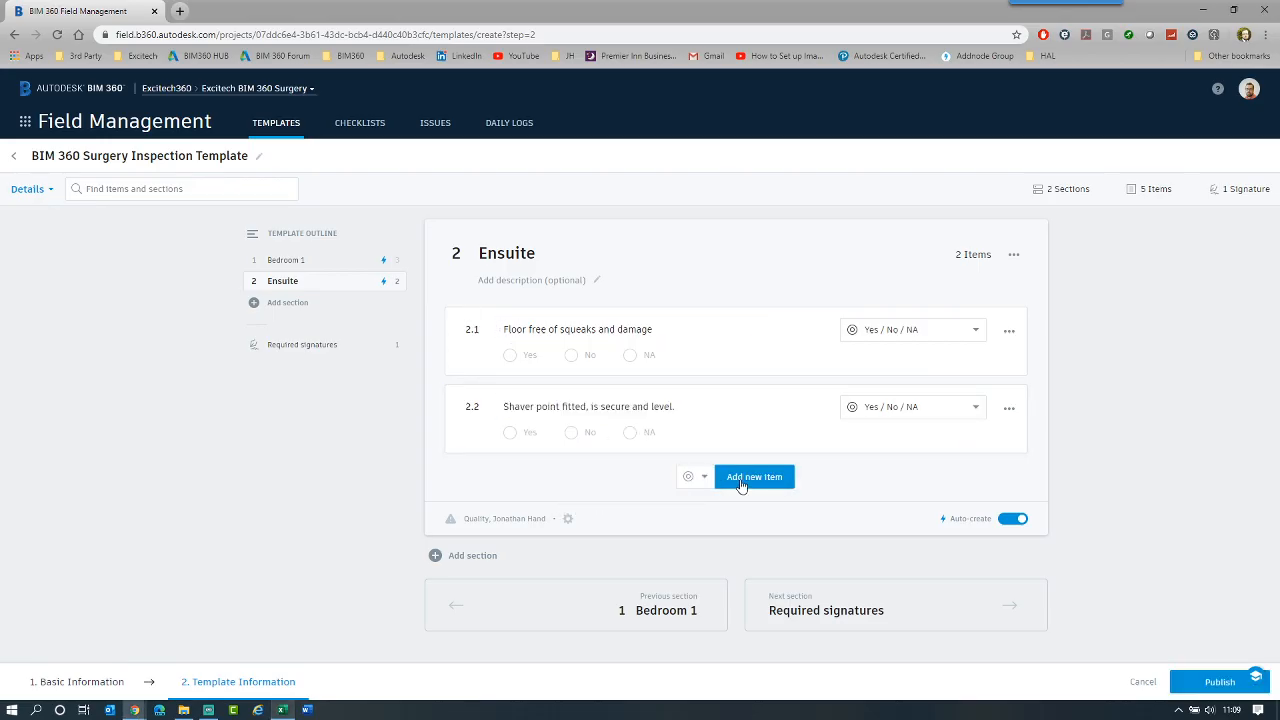
{"action": "left_click", "coordinate": [754, 476]}
{"action": "key", "text": "ctrl+v"}
{"action": "left_click", "coordinate": [328, 484]}
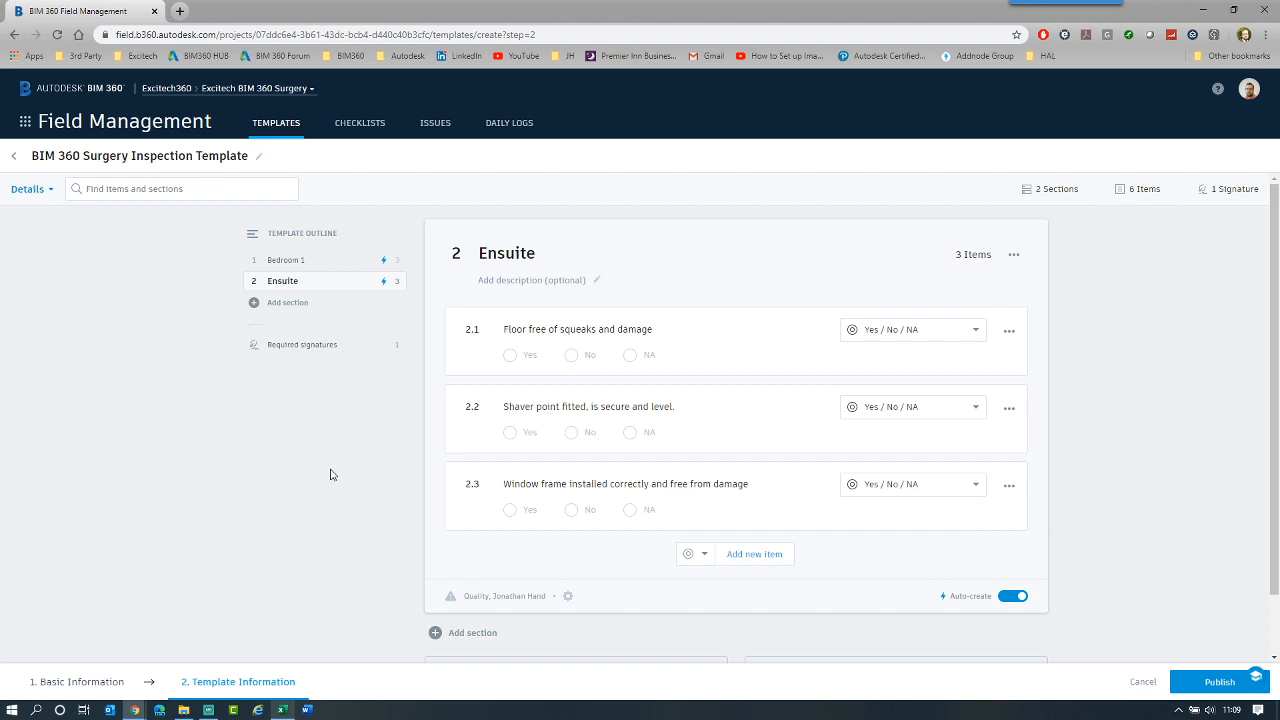
Review the items of the Bedroom 1 and Ensuite sections through the template outline.
{"action": "scroll", "coordinate": [363, 411], "scroll_direction": "down", "scroll_amount": 1}
{"action": "scroll", "coordinate": [391, 429], "scroll_direction": "up", "scroll_amount": 1}
{"action": "left_click", "coordinate": [333, 261]}
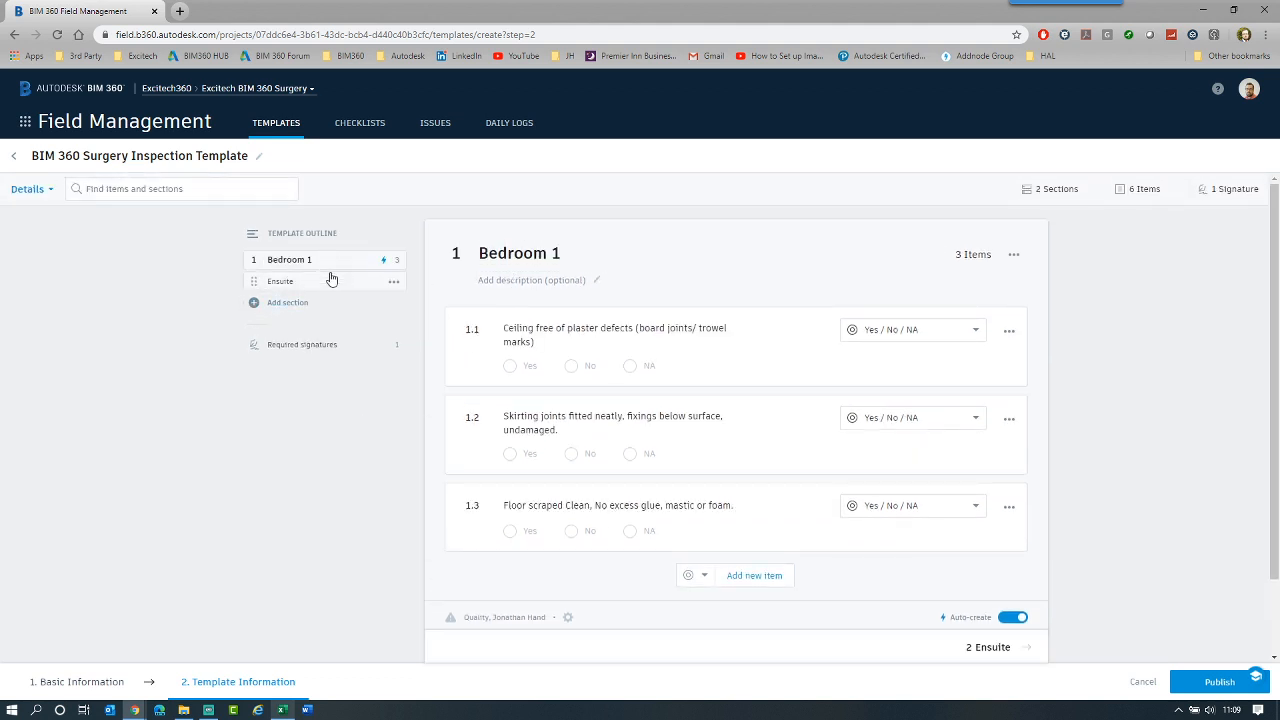
{"action": "left_click", "coordinate": [333, 280]}
{"action": "left_click", "coordinate": [337, 270]}
{"action": "left_click", "coordinate": [329, 288]}
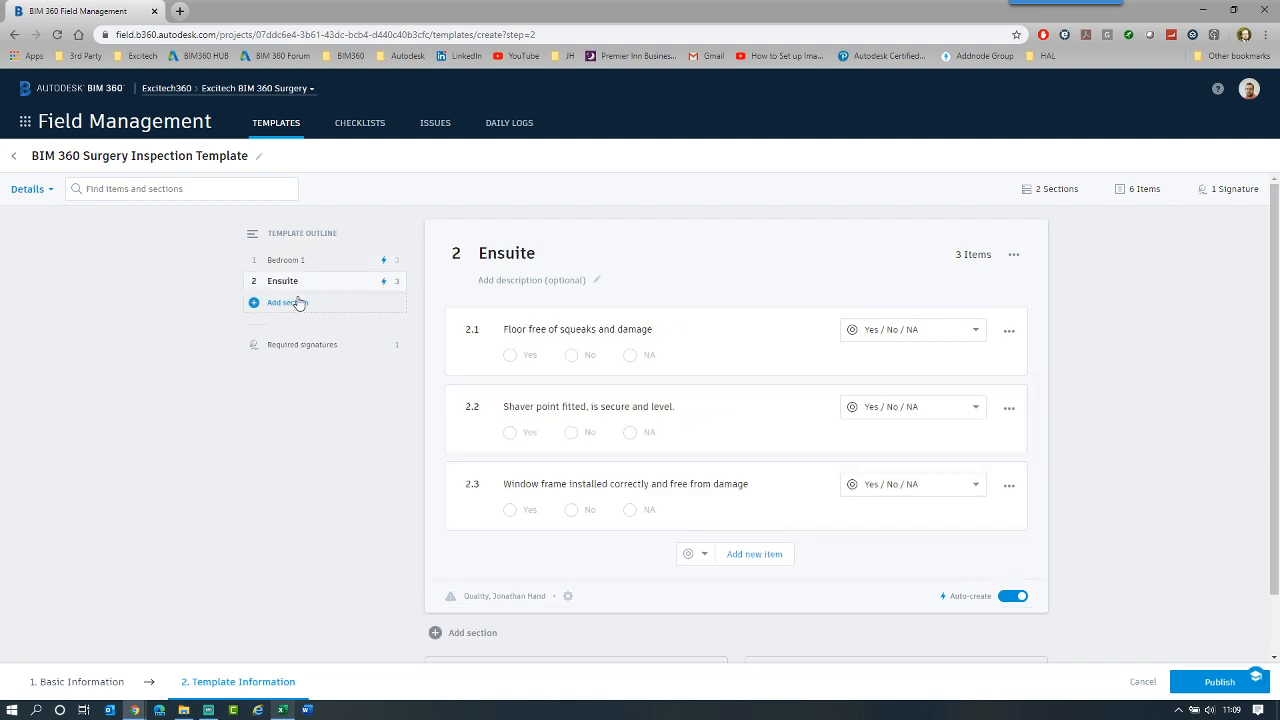
Add a second signature to the template's required signatures and delete it again.
{"action": "left_click", "coordinate": [306, 346]}
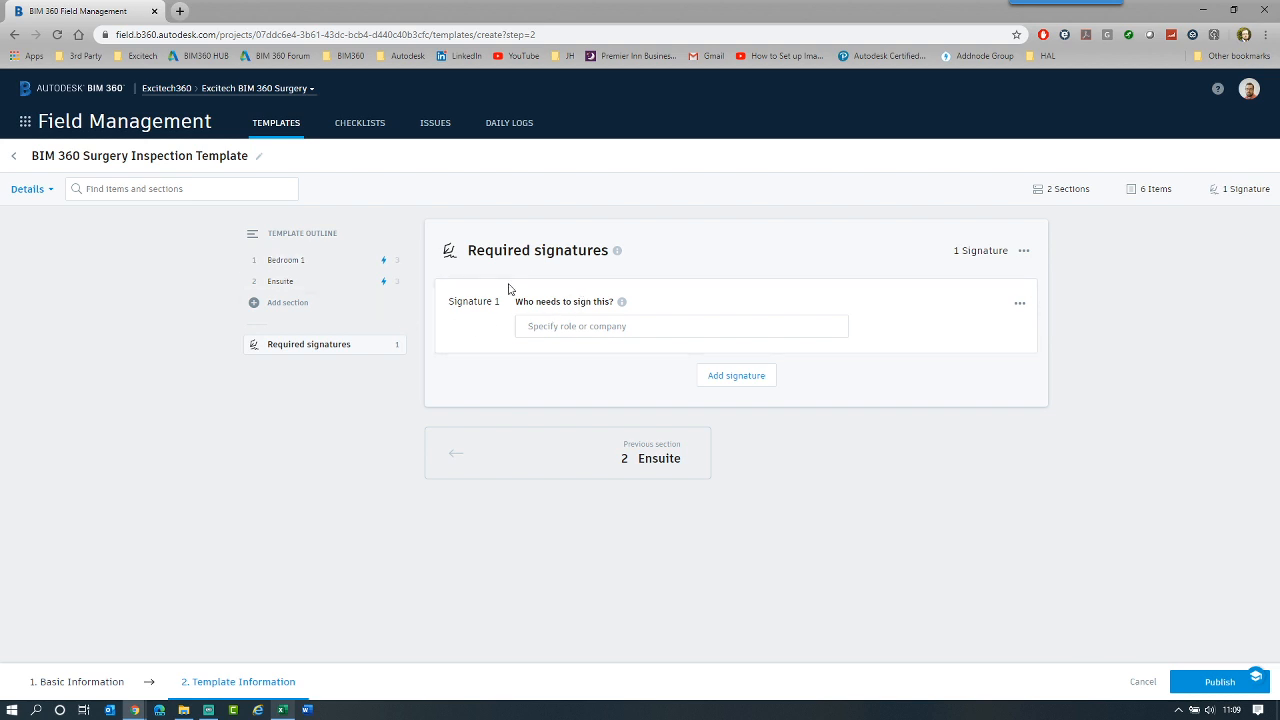
{"action": "left_click", "coordinate": [583, 326]}
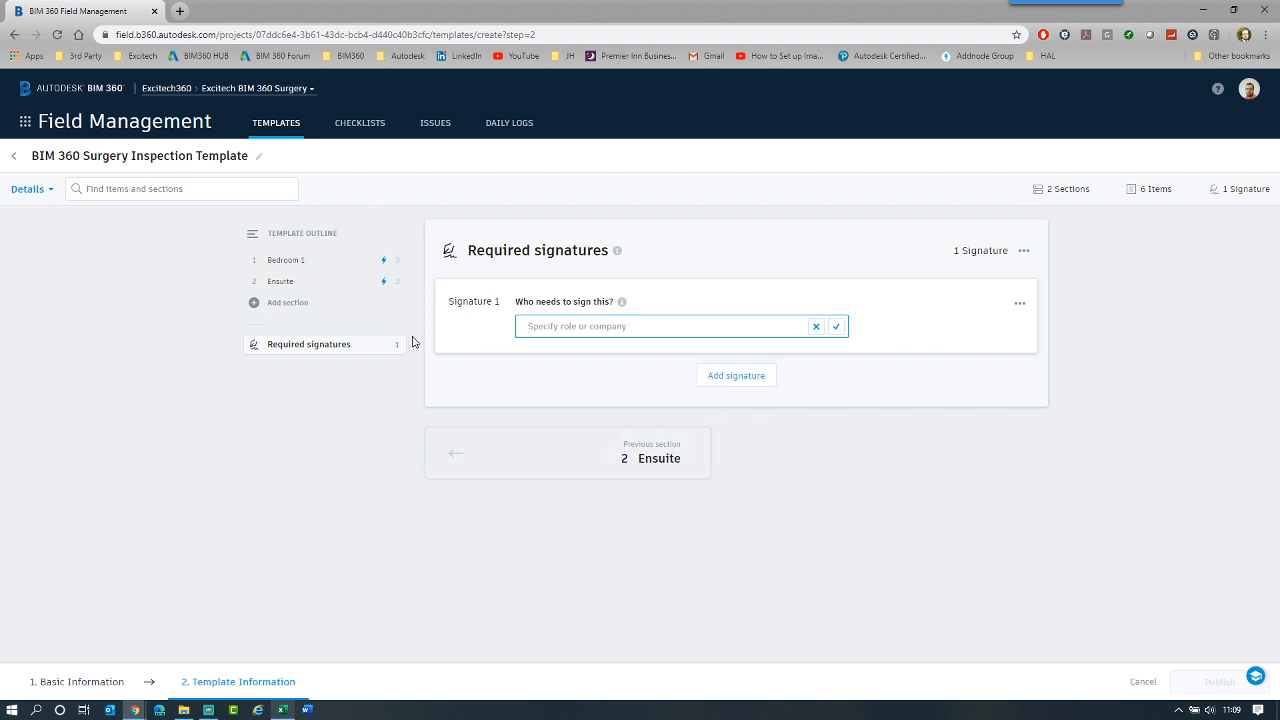
{"action": "left_click", "coordinate": [733, 377]}
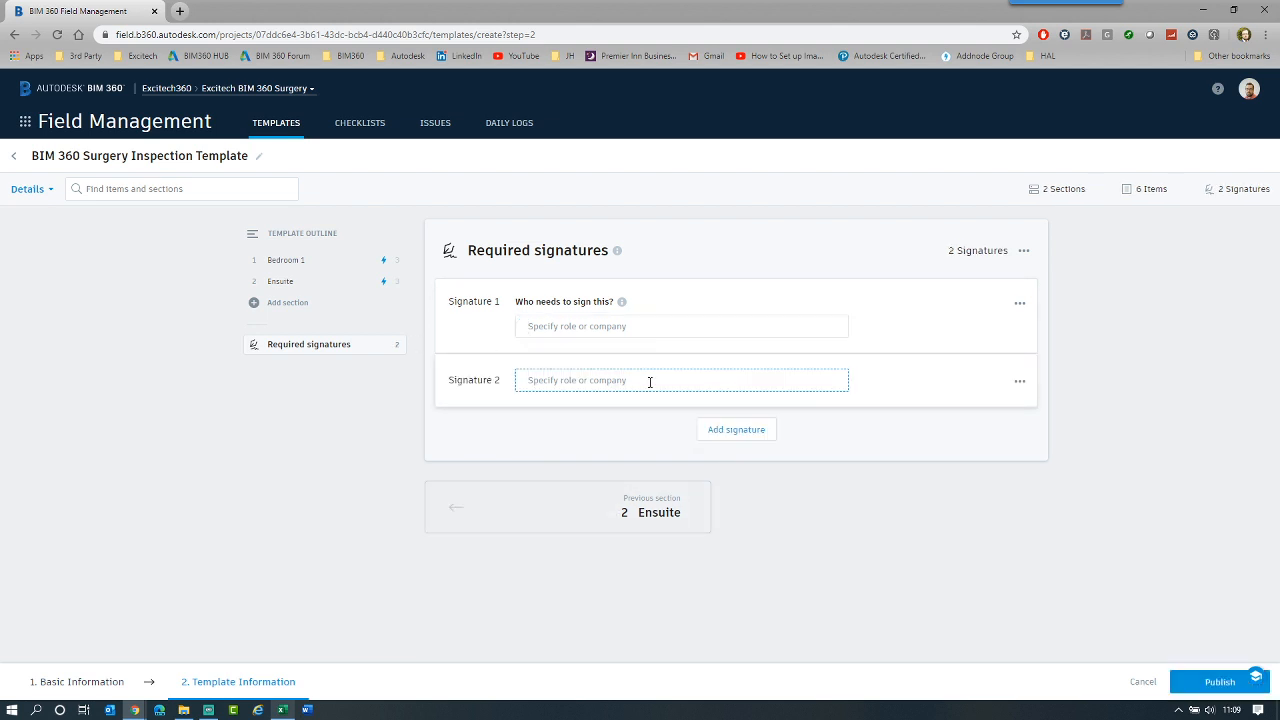
{"action": "left_click", "coordinate": [1019, 383]}
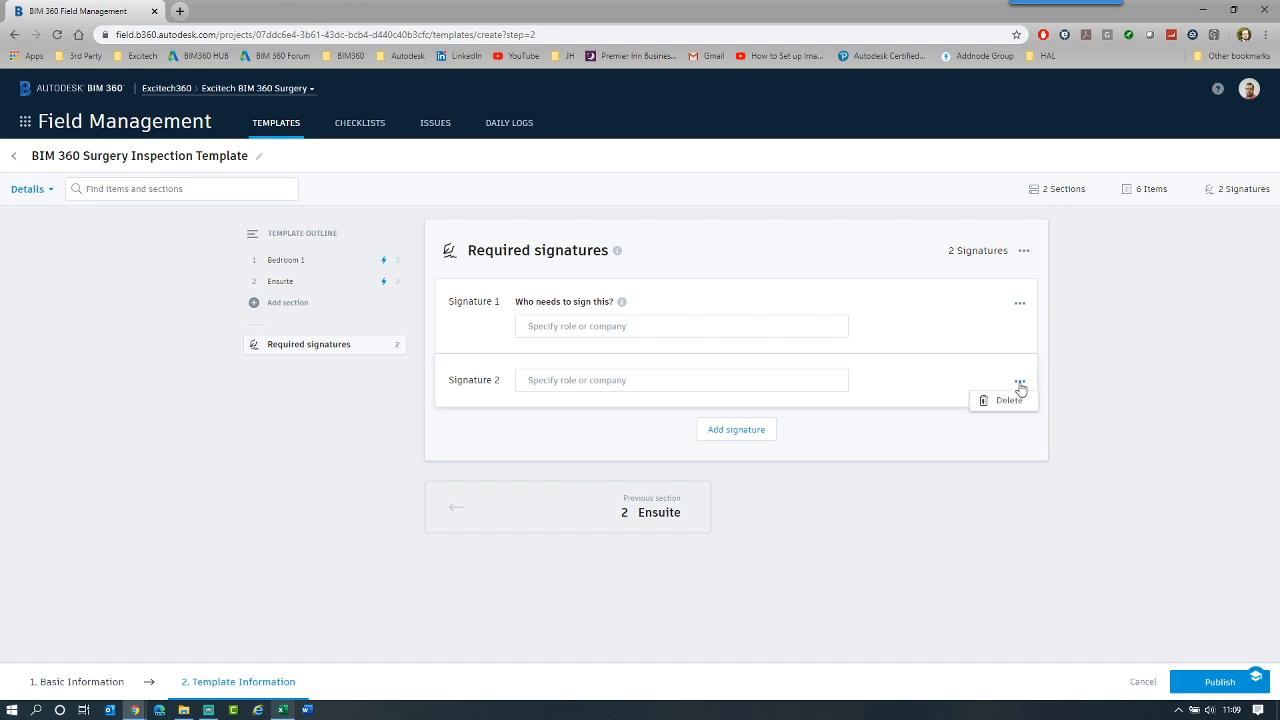
{"action": "left_click", "coordinate": [1012, 399]}
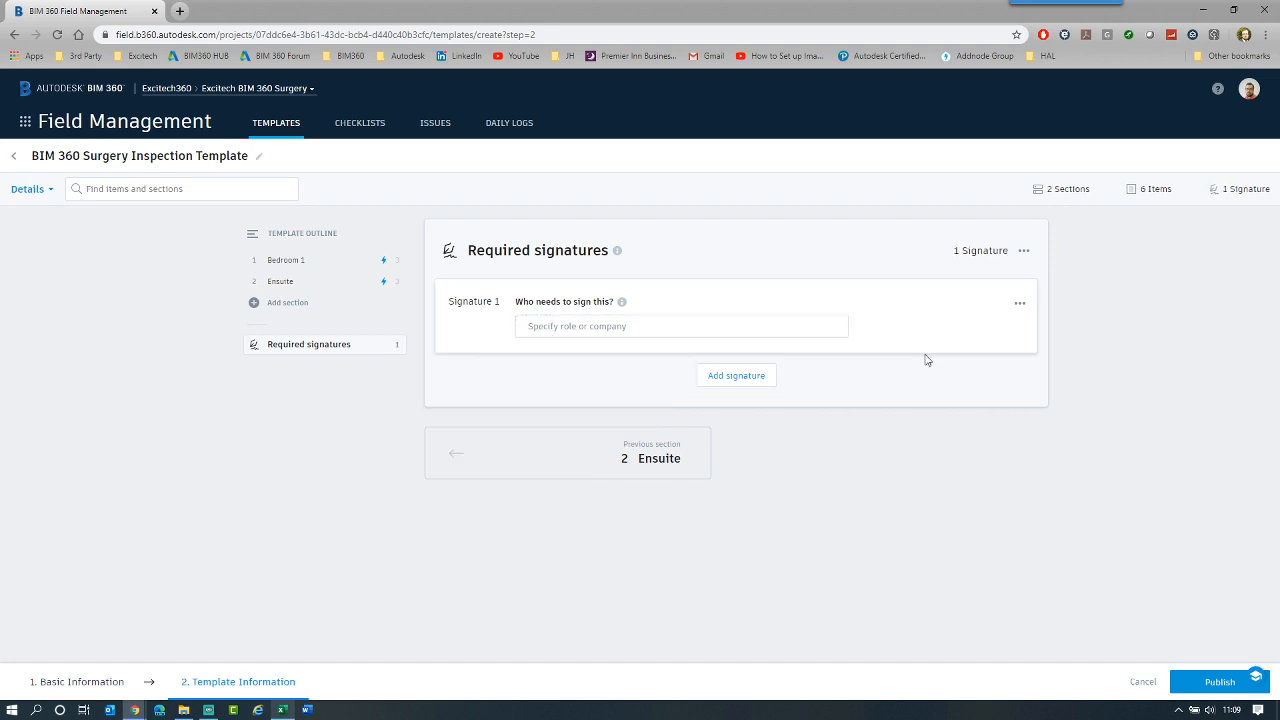
{"action": "left_click", "coordinate": [1019, 304]}
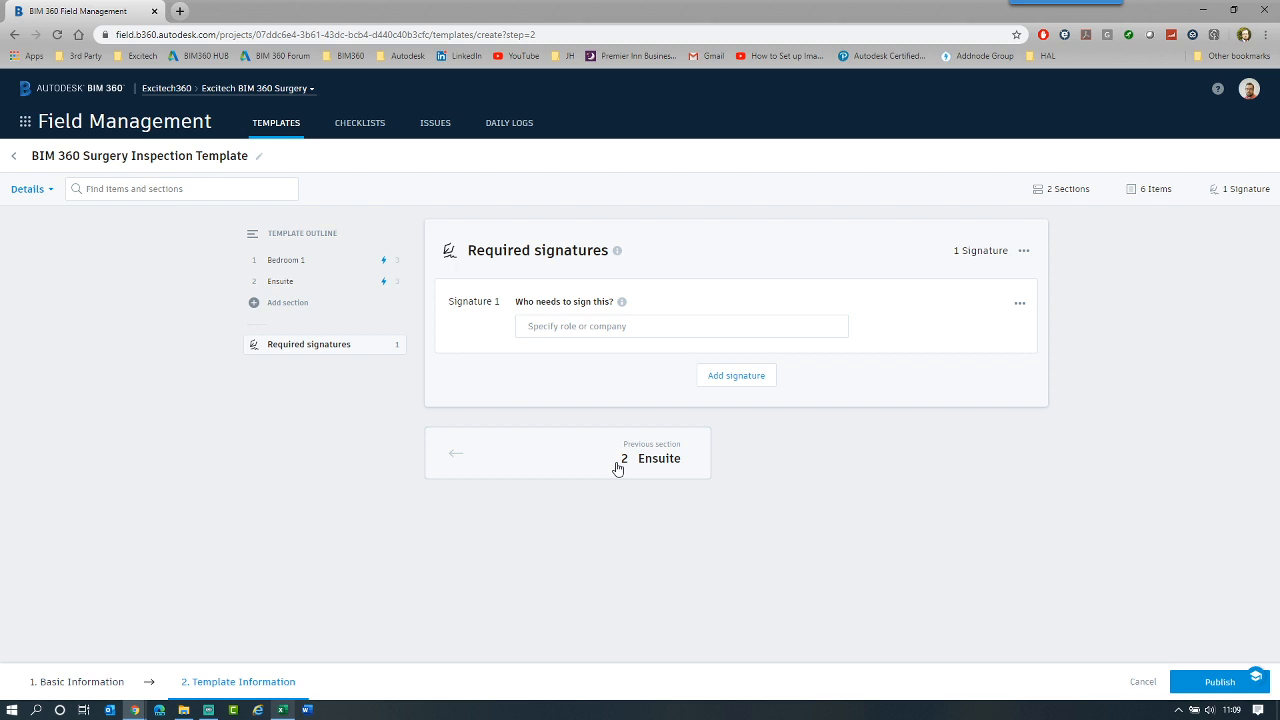
Look through the Bedroom 1, Ensuite and required signatures sections, moving between previous and next sections.
{"action": "left_click", "coordinate": [306, 264]}
{"action": "left_click", "coordinate": [310, 284]}
{"action": "left_click", "coordinate": [320, 281]}
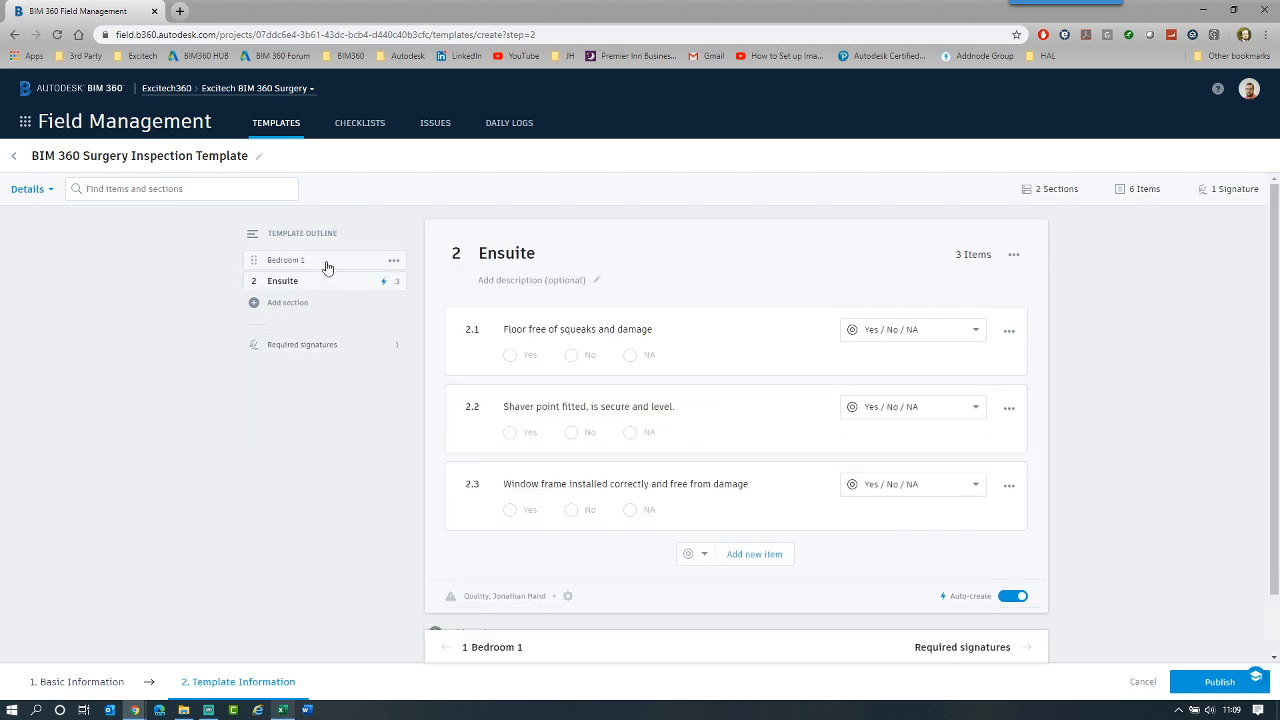
{"action": "left_click", "coordinate": [316, 286]}
{"action": "left_click", "coordinate": [320, 285]}
{"action": "left_click", "coordinate": [320, 285]}
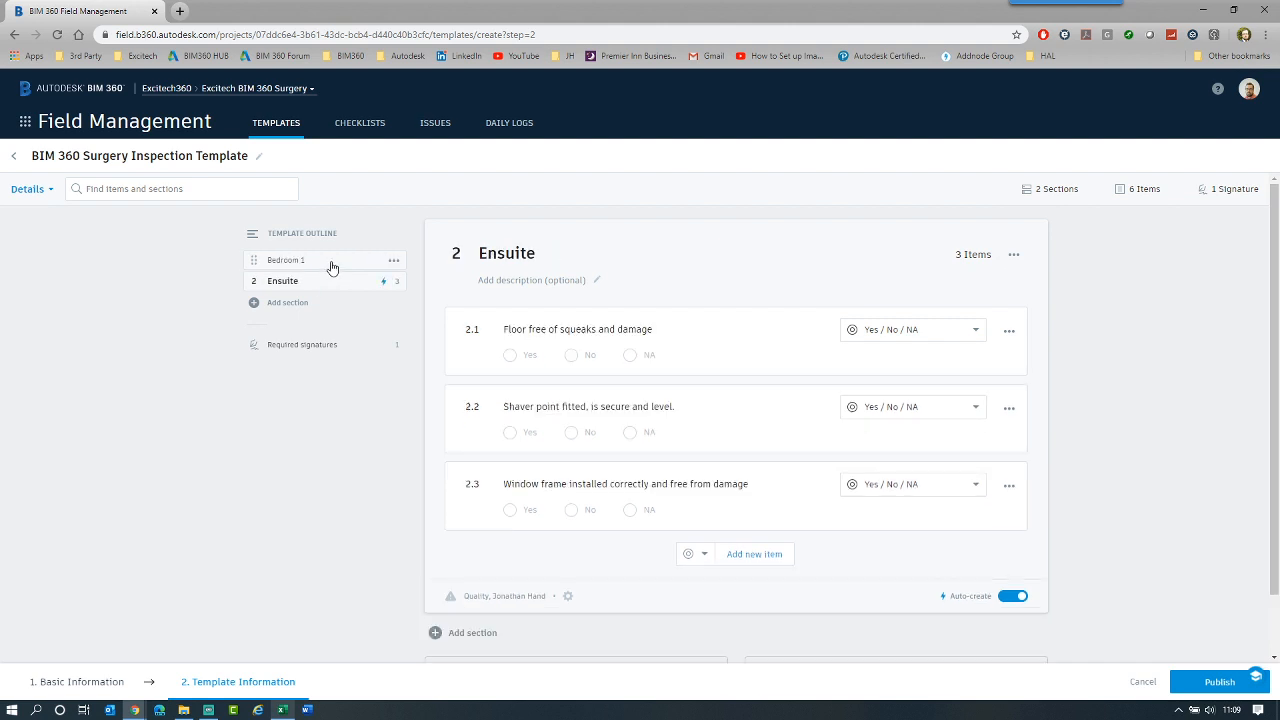
{"action": "scroll", "coordinate": [409, 440], "scroll_direction": "down", "scroll_amount": 1}
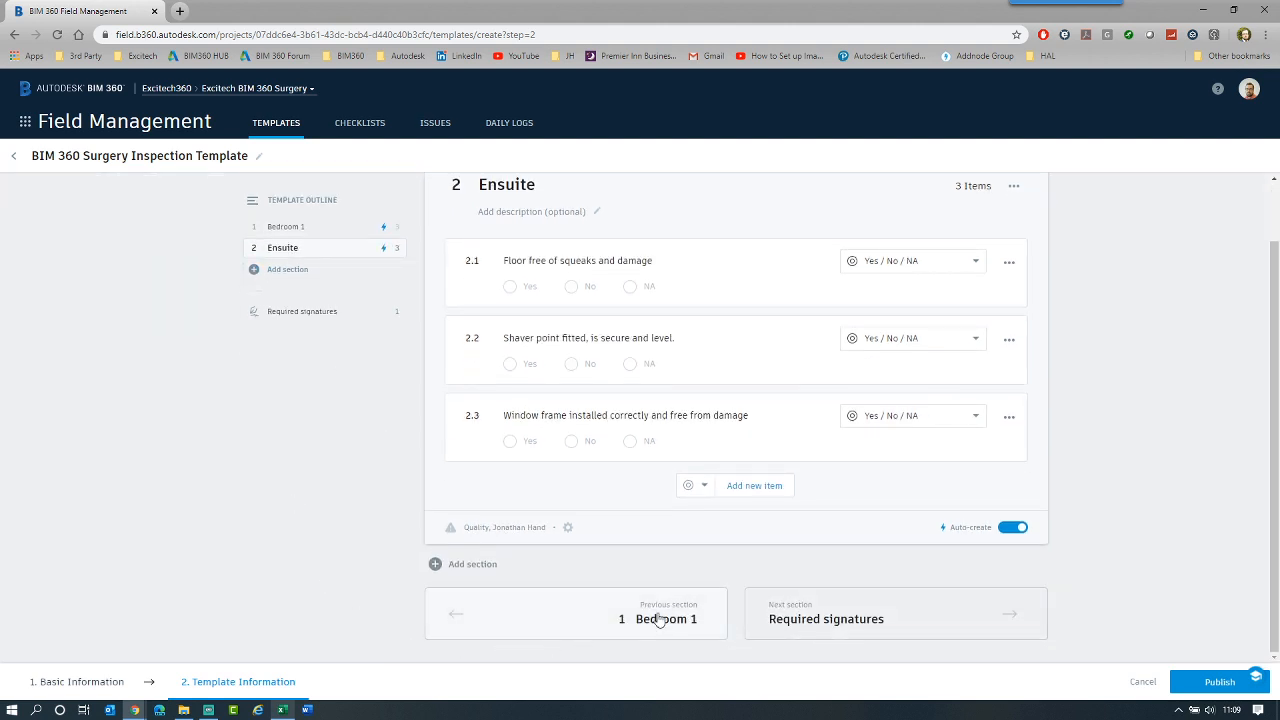
{"action": "left_click", "coordinate": [825, 609]}
{"action": "left_click", "coordinate": [646, 452]}
{"action": "scroll", "coordinate": [597, 603], "scroll_direction": "down", "scroll_amount": 1}
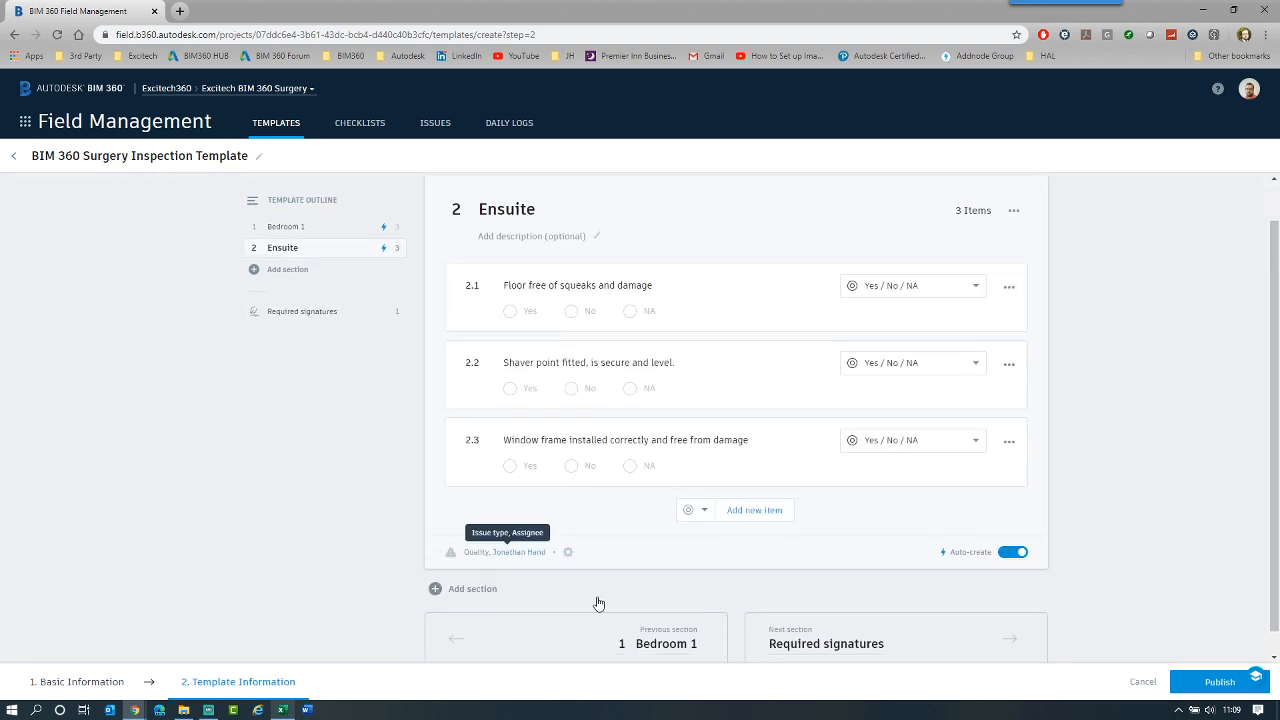
{"action": "left_click", "coordinate": [659, 619]}
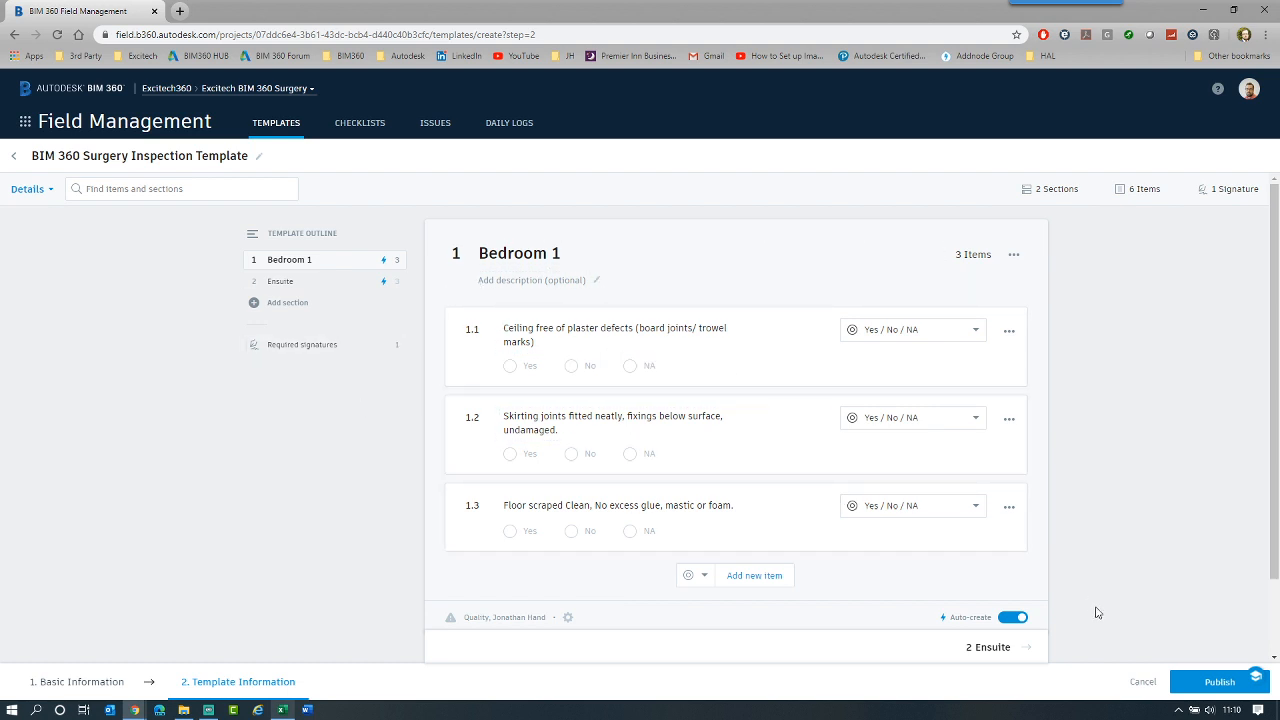
Publish the template, reopen it for editing from the template list and save it.
{"action": "left_click", "coordinate": [1215, 681]}
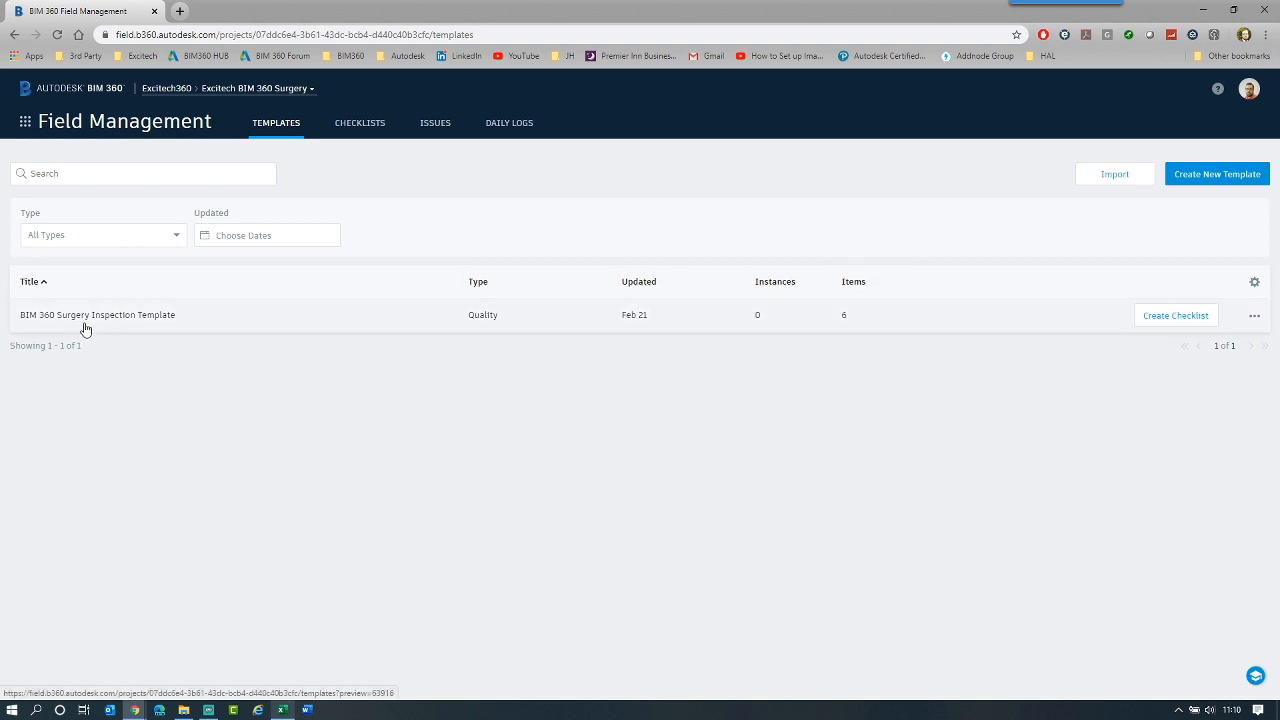
{"action": "left_click", "coordinate": [1254, 316]}
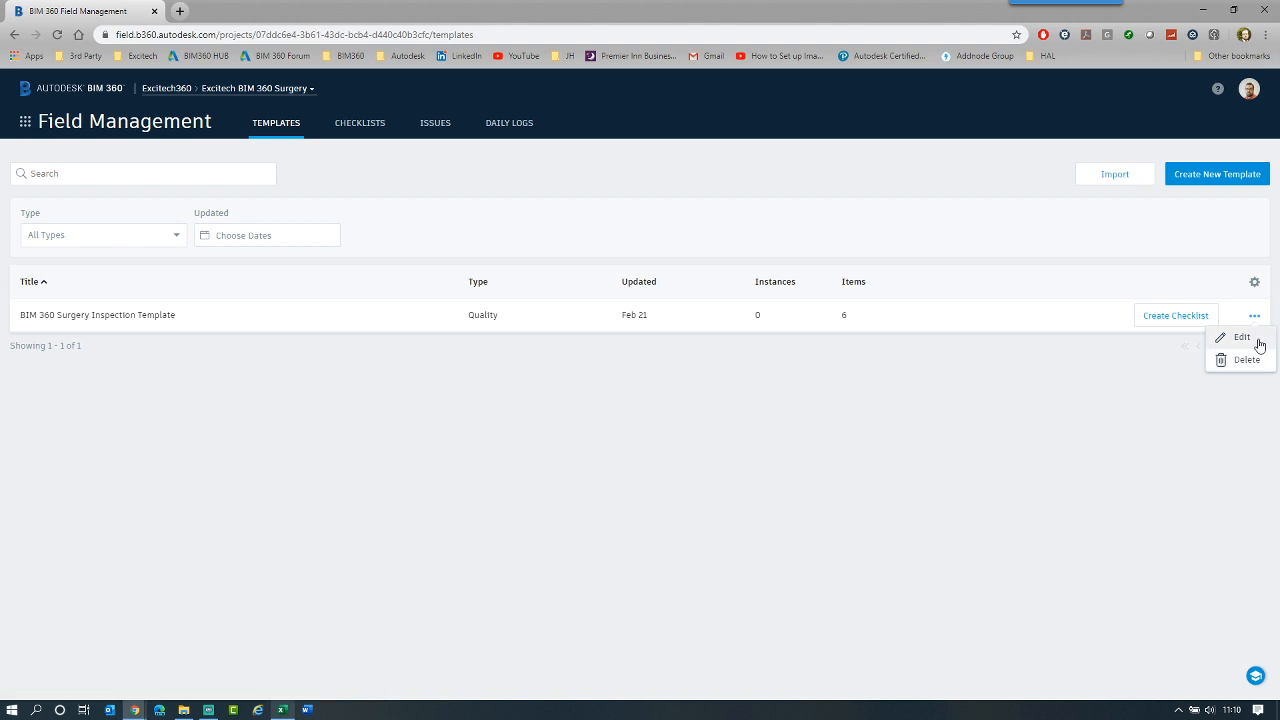
{"action": "left_click", "coordinate": [1242, 338]}
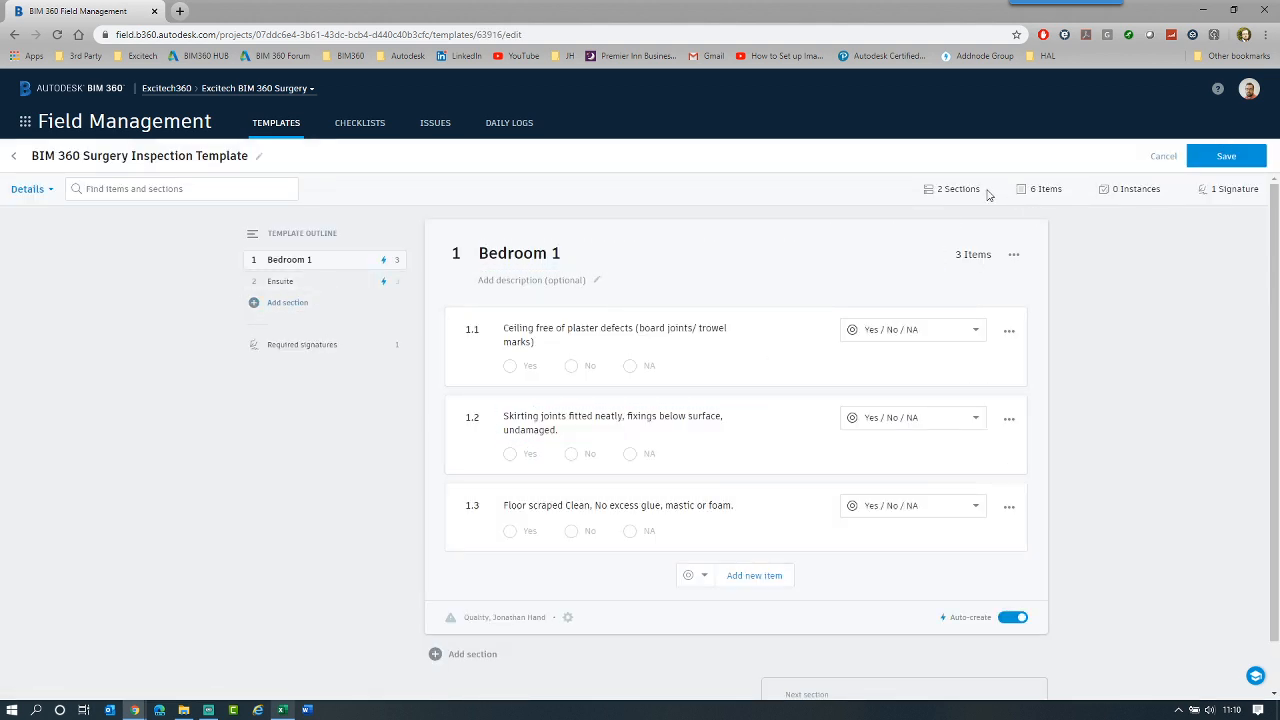
{"action": "left_click", "coordinate": [1226, 156]}
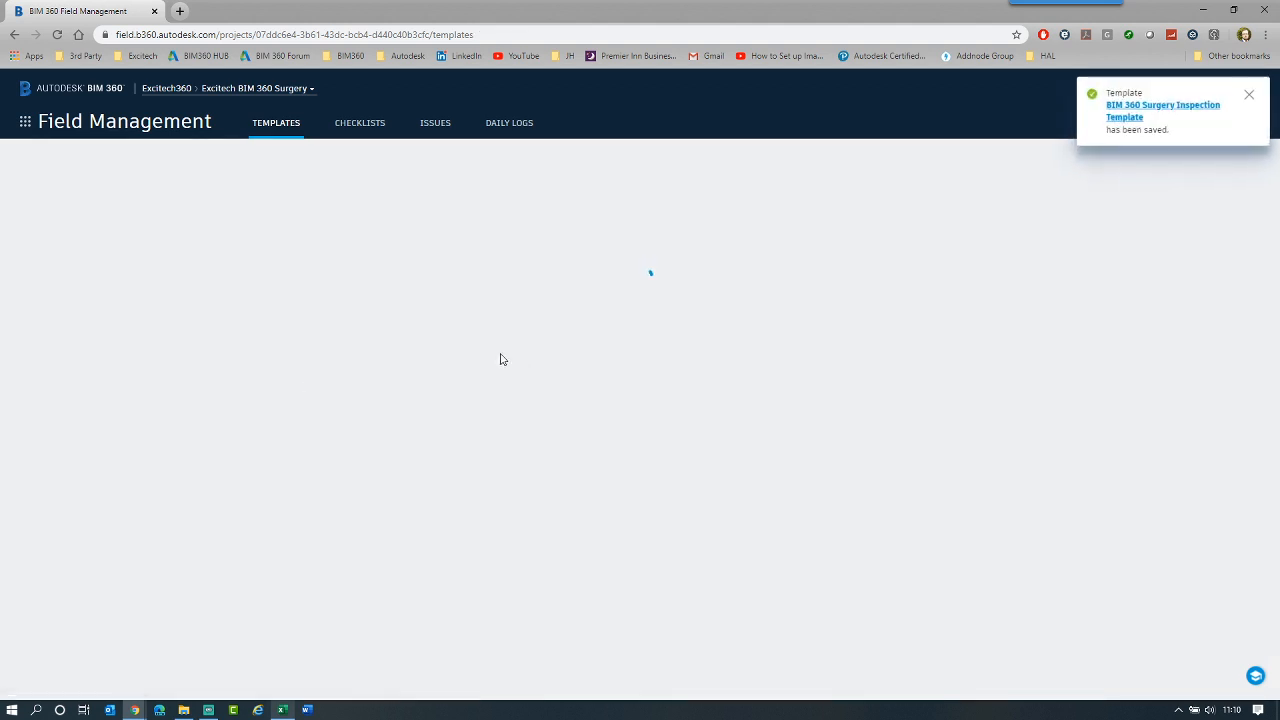
{"action": "left_click", "coordinate": [1248, 95]}
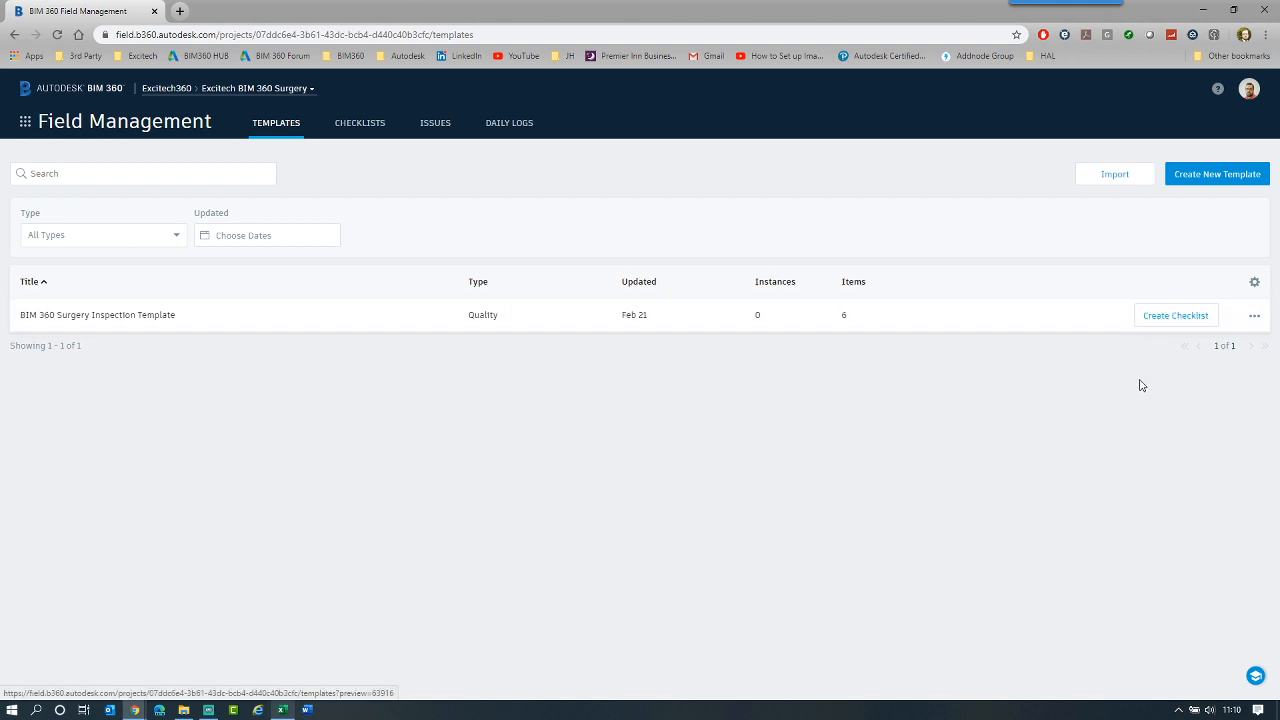
Create a checklist from the BIM 360 Surgery Inspection Template and name it "Plot 1 - Inspection Checklist".
{"action": "left_click", "coordinate": [1178, 316]}
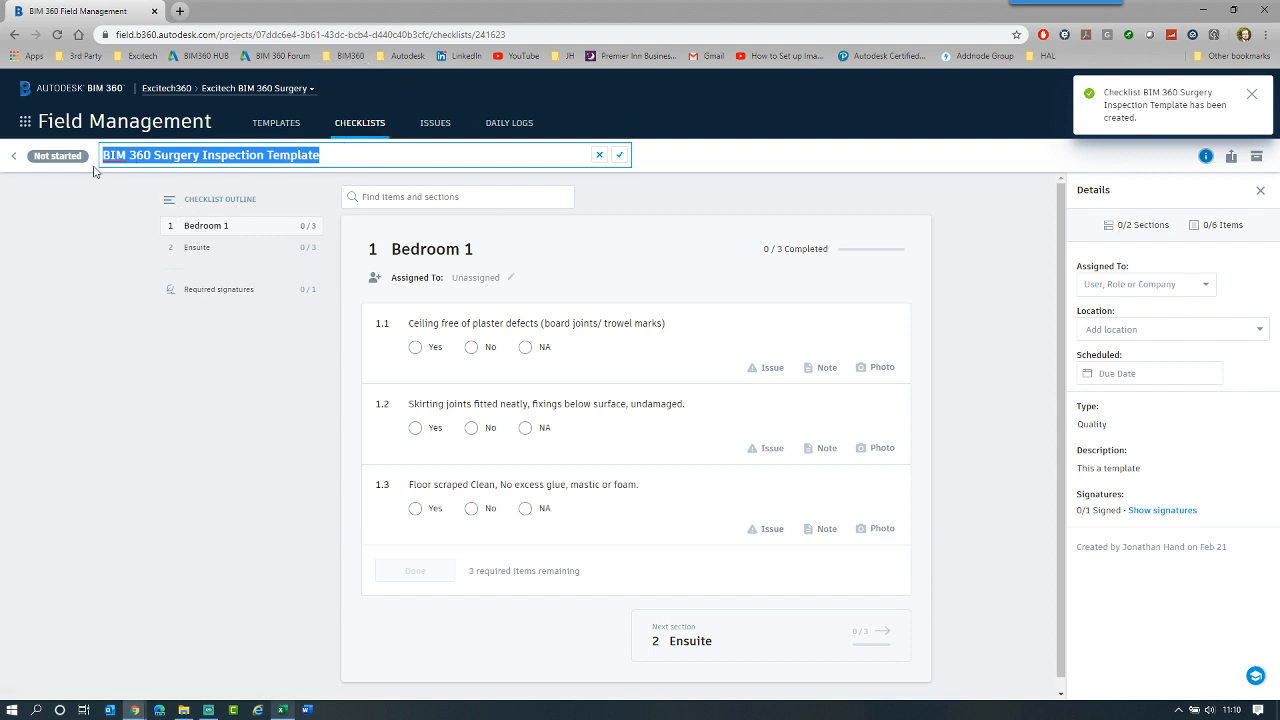
{"action": "type", "text": "Plot"}
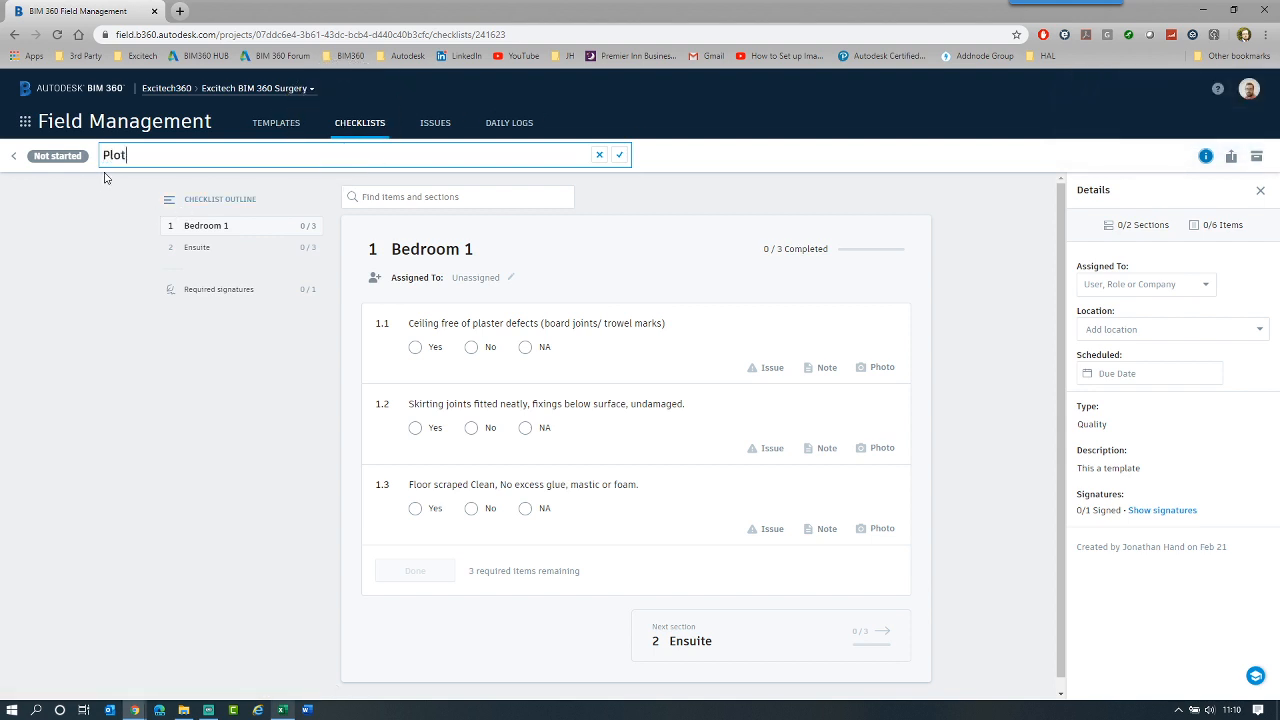
{"action": "type", "text": " 1 - Inspection Checklist"}
{"action": "key", "text": "Return"}
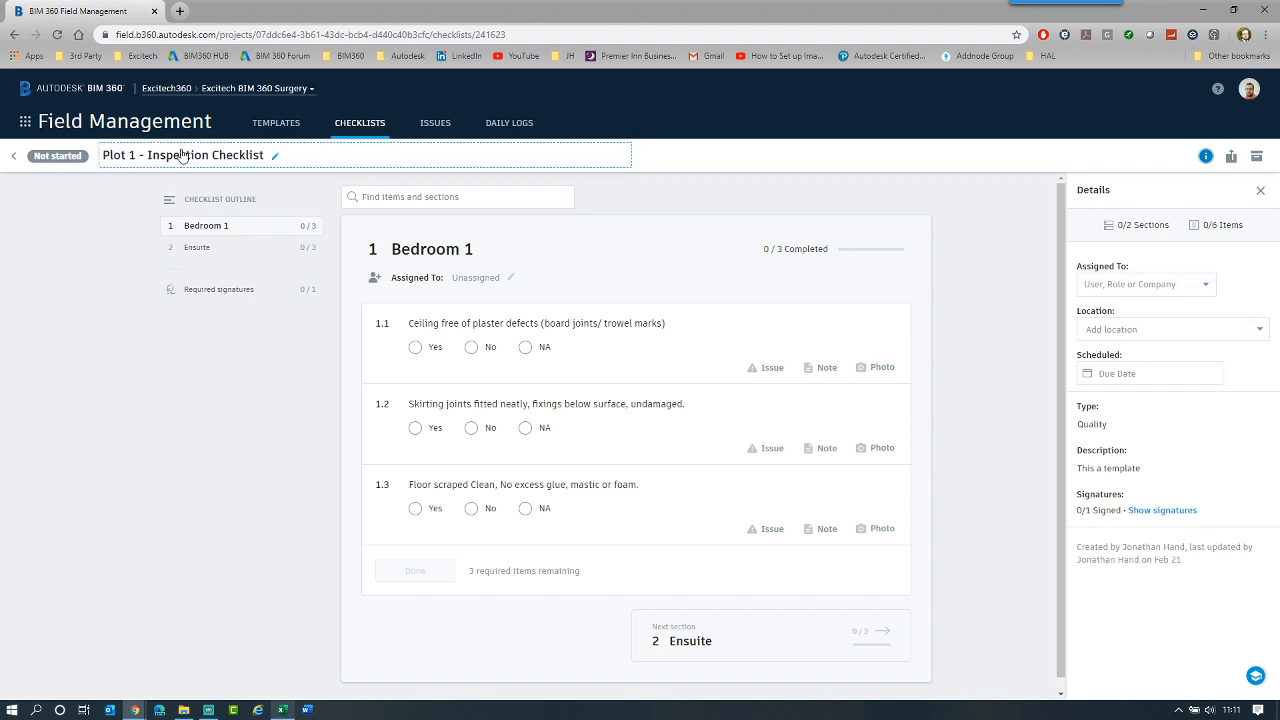
Answer Yes to the Bedroom 1 item about the ceiling being free of plaster defects.
{"action": "left_click", "coordinate": [55, 156]}
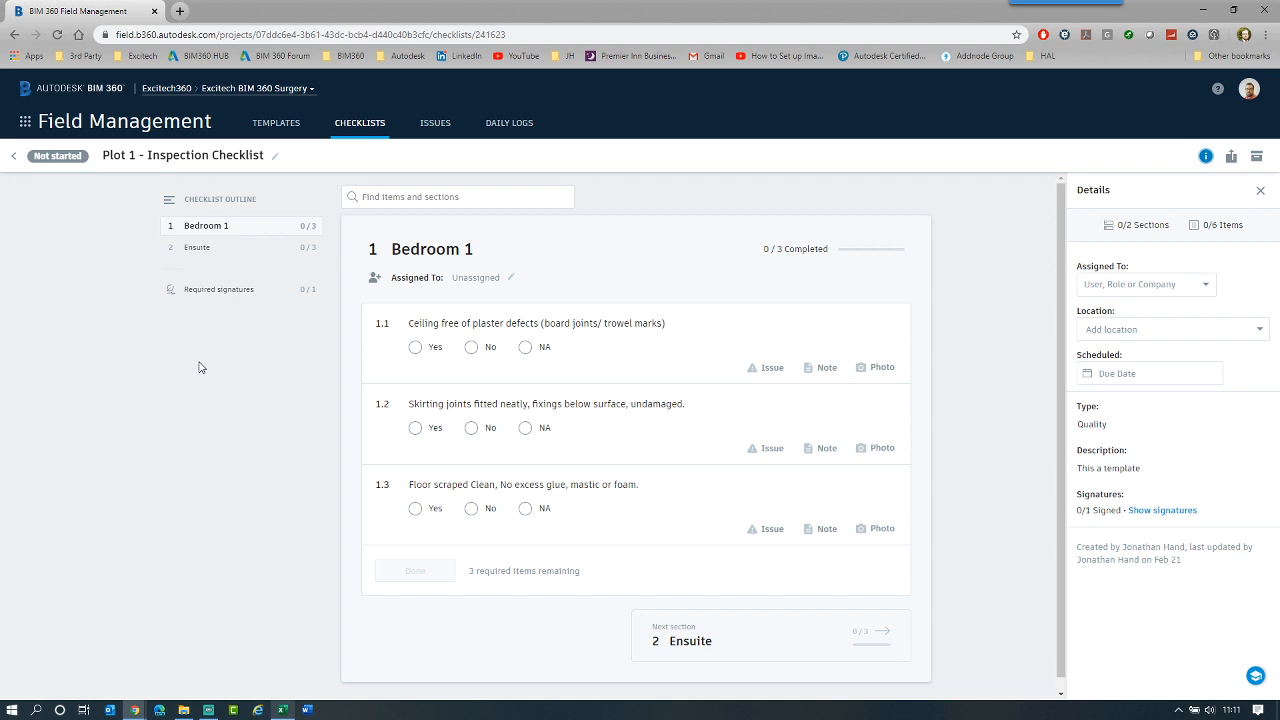
{"action": "left_click", "coordinate": [417, 350]}
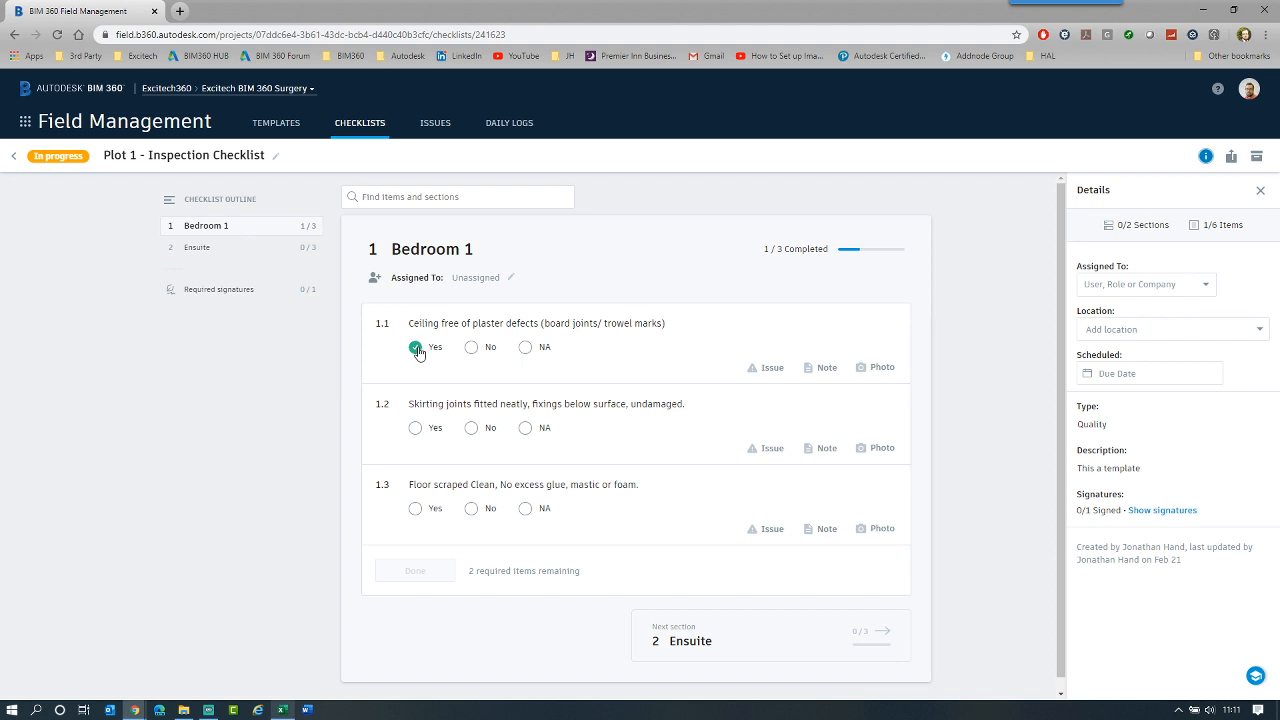
Answer No to the Bedroom 1 item about skirting joints and open the issue raised for it.
{"action": "left_click", "coordinate": [59, 38]}
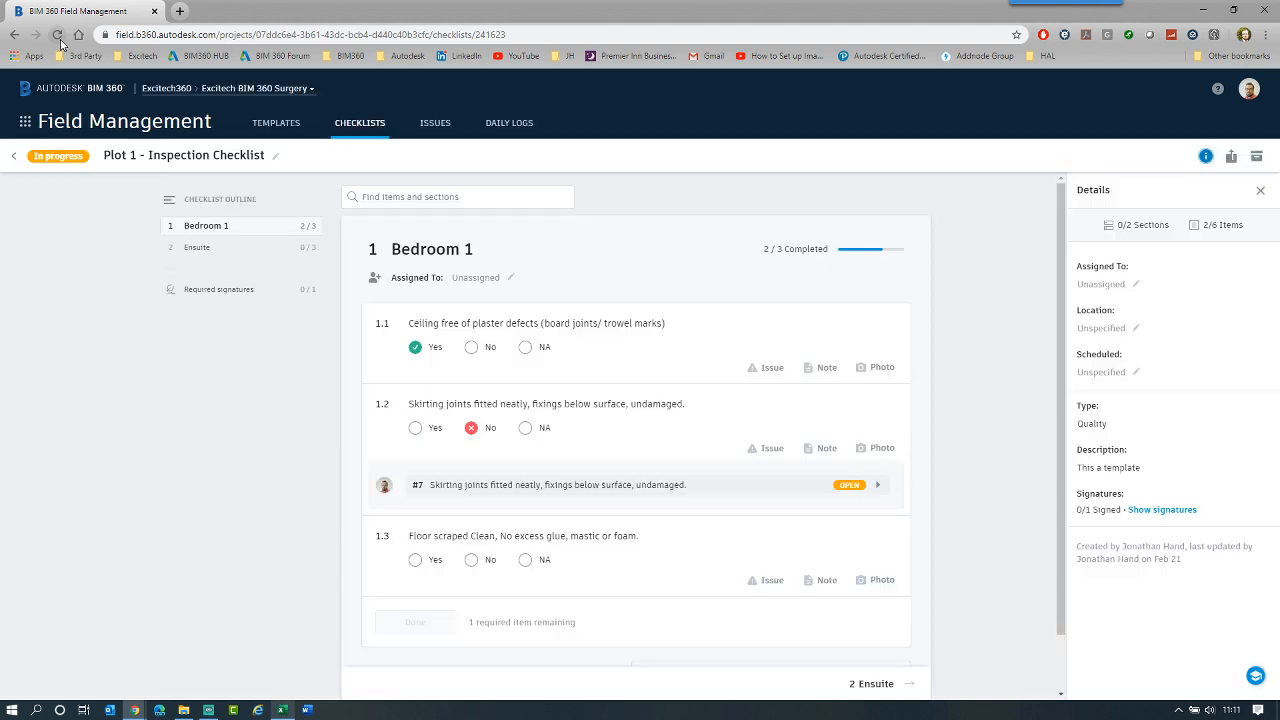
{"action": "left_click", "coordinate": [472, 430]}
{"action": "left_click", "coordinate": [617, 492]}
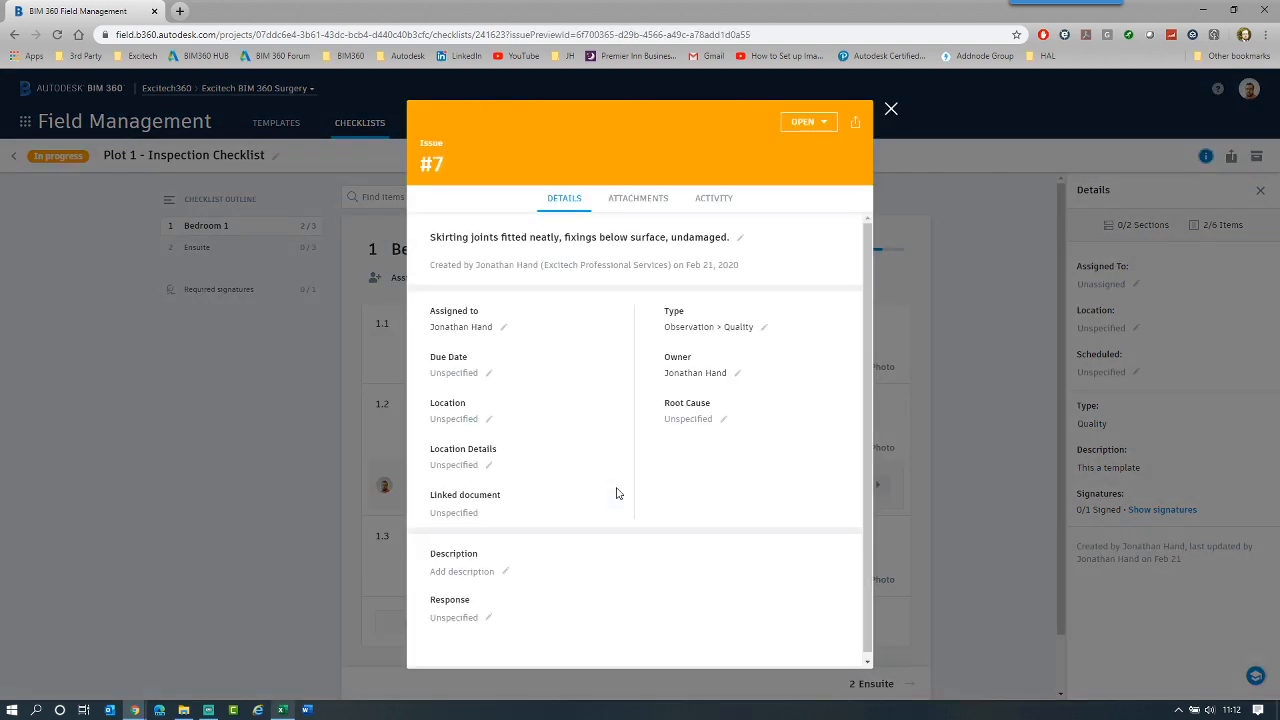
Review the skirting issue's details and attachments, reopening it to view the attached photo IMG_158228355279411.jpeg, and close the issue.
{"action": "left_click", "coordinate": [614, 204]}
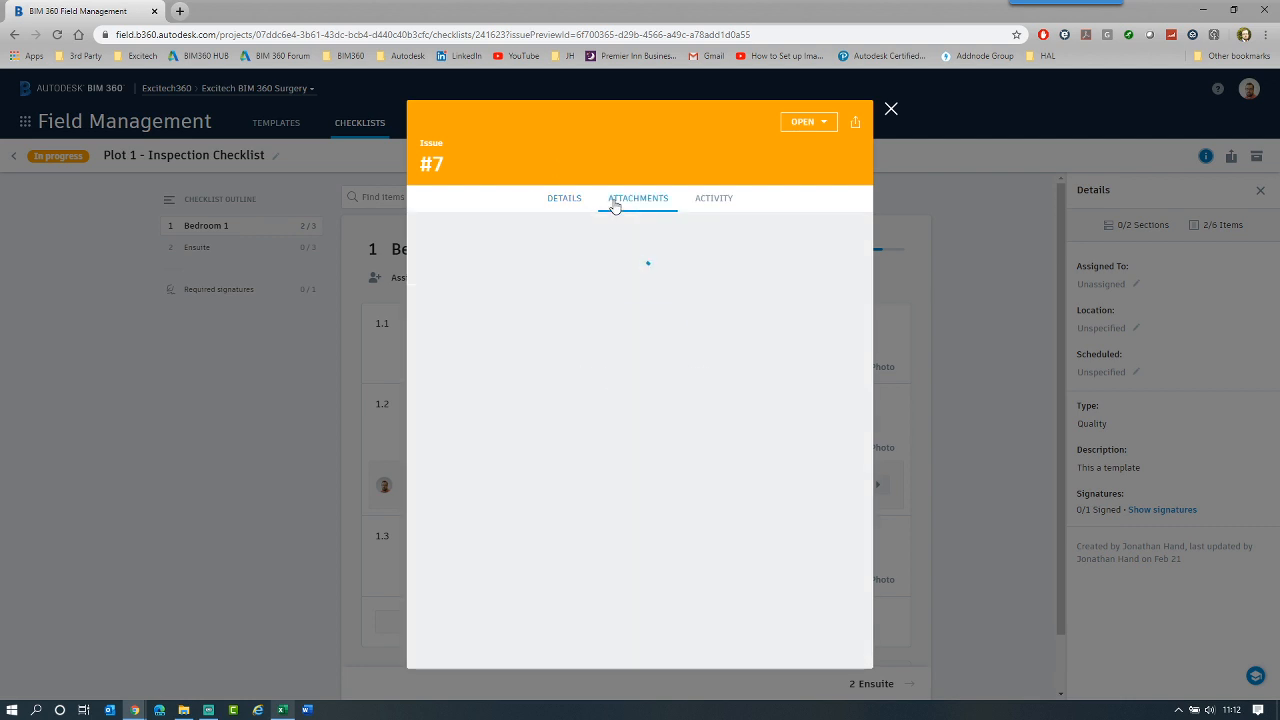
{"action": "left_click", "coordinate": [574, 202]}
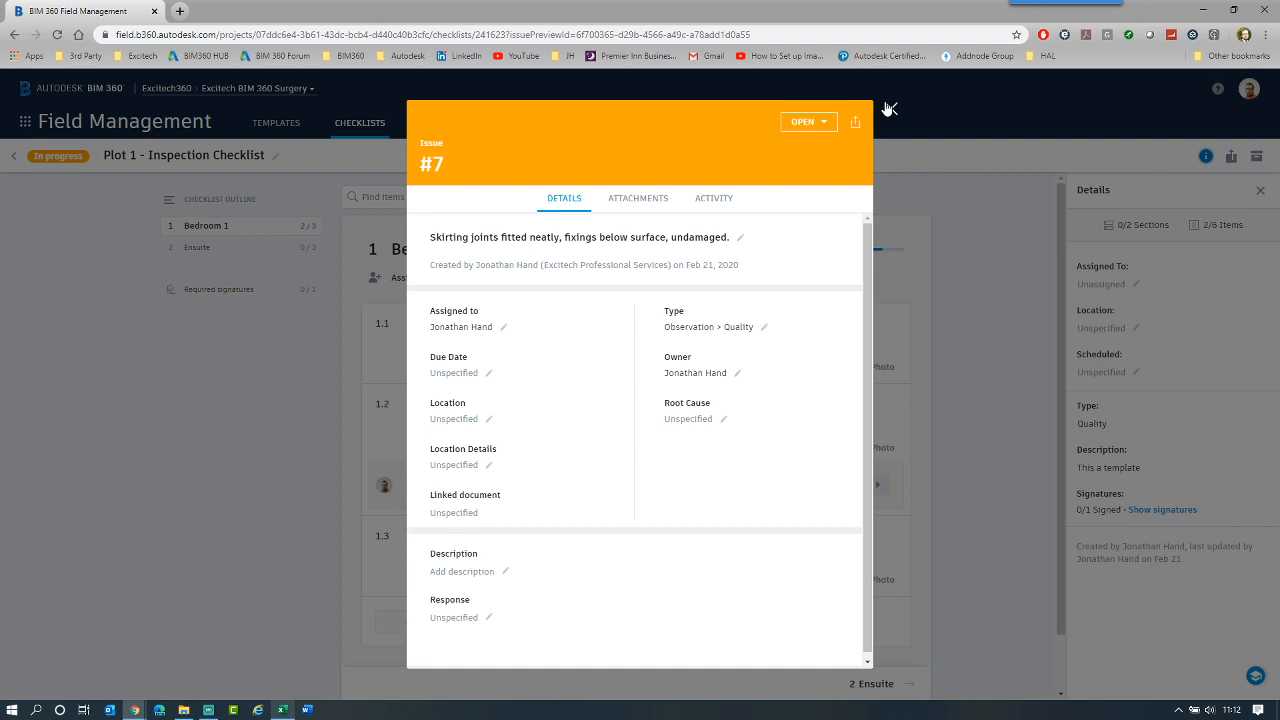
{"action": "left_click", "coordinate": [648, 200]}
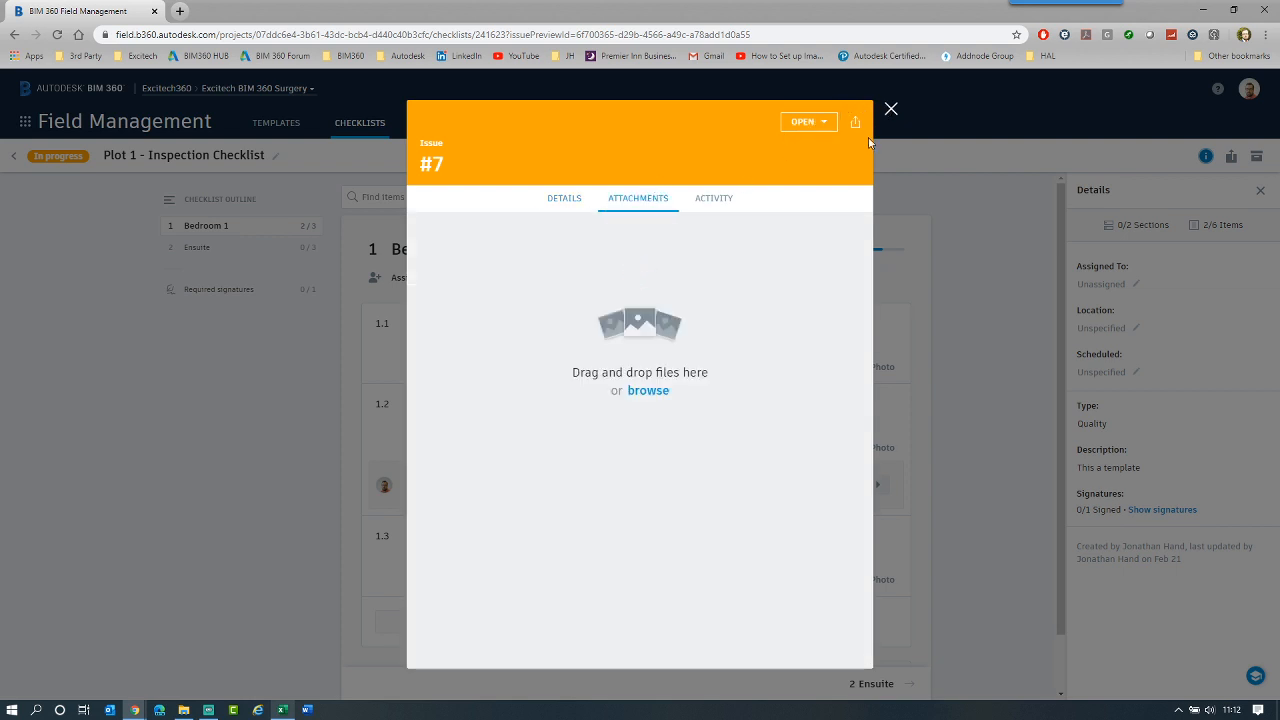
{"action": "left_click", "coordinate": [891, 108]}
{"action": "left_click", "coordinate": [812, 489]}
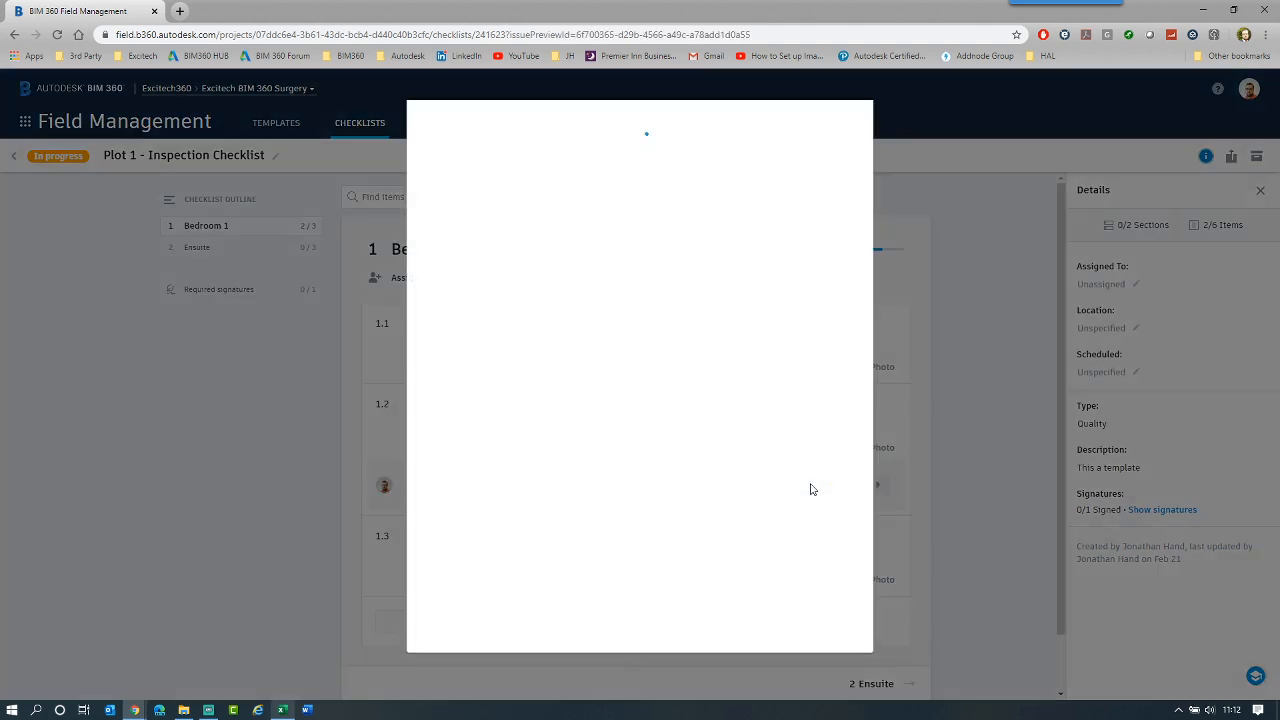
{"action": "left_click", "coordinate": [603, 202]}
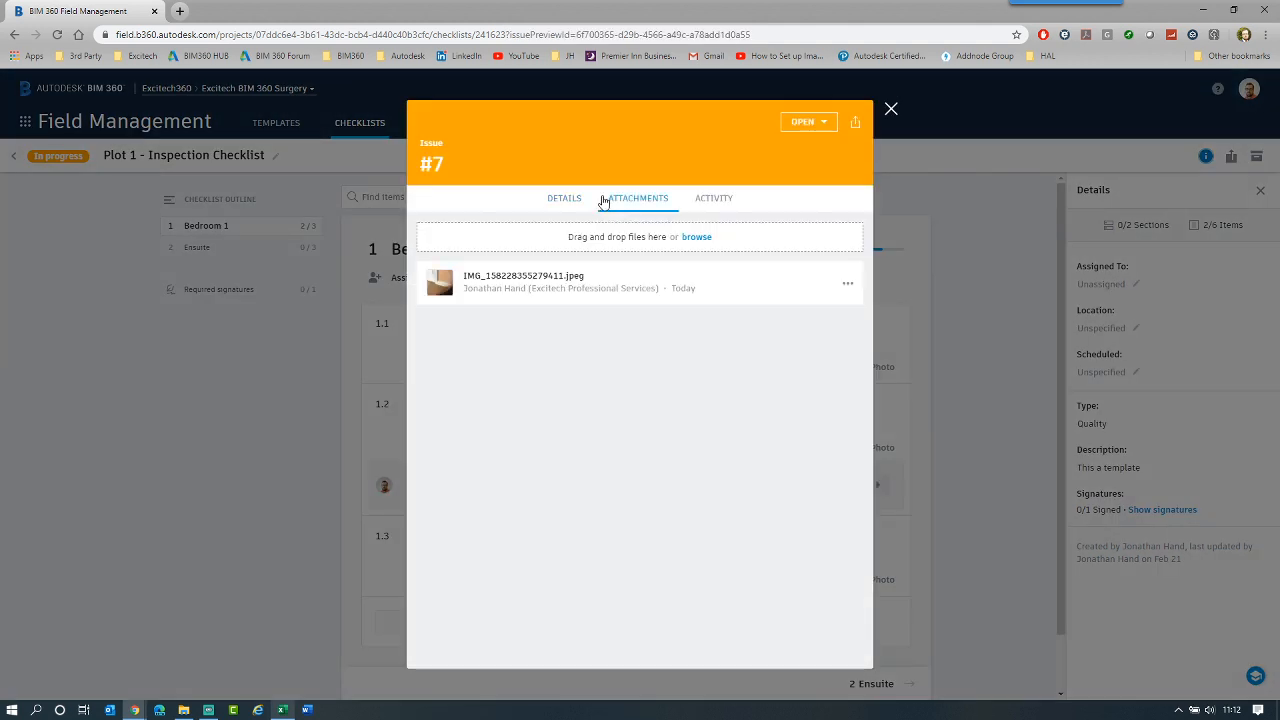
{"action": "left_click", "coordinate": [523, 283]}
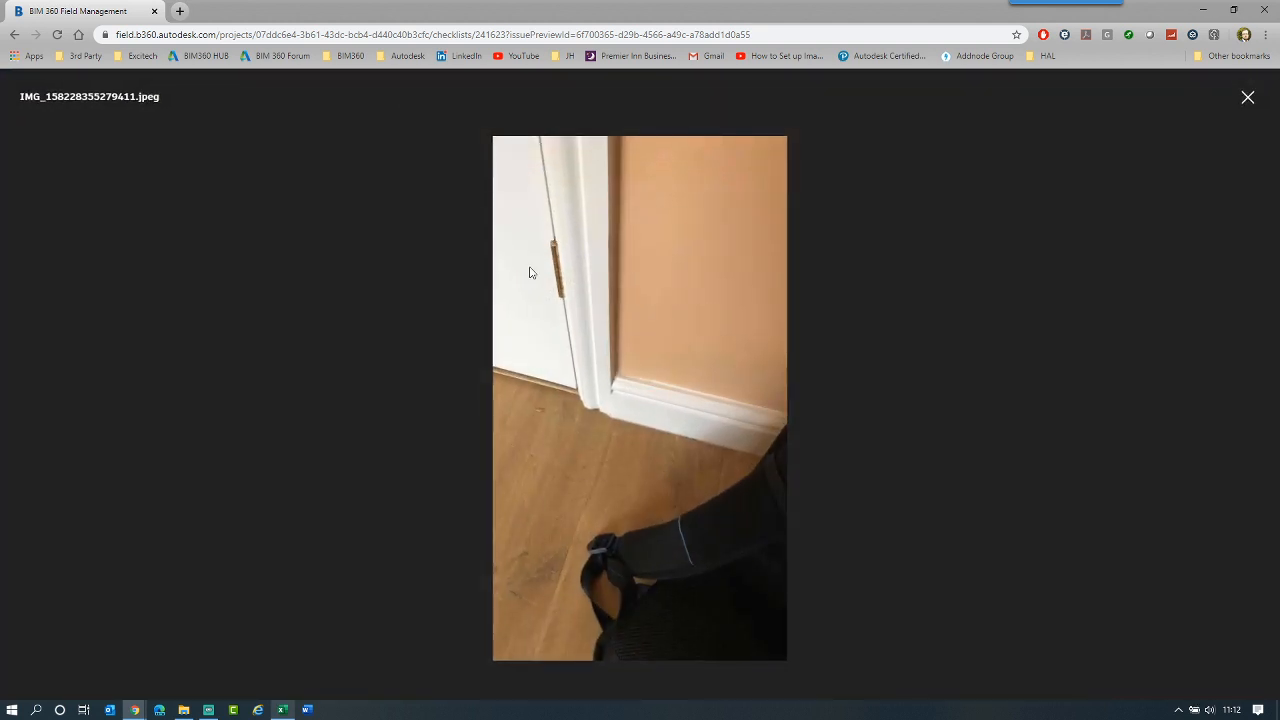
{"action": "left_click", "coordinate": [1249, 98]}
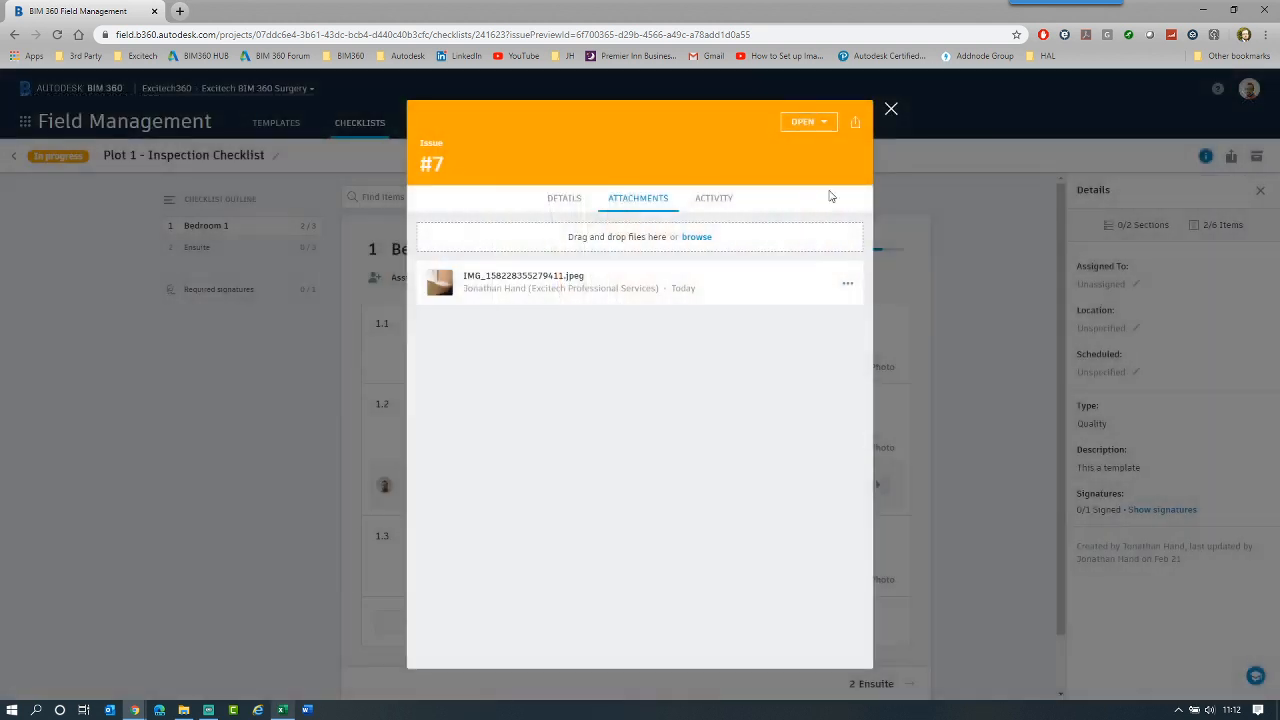
{"action": "left_click", "coordinate": [887, 108]}
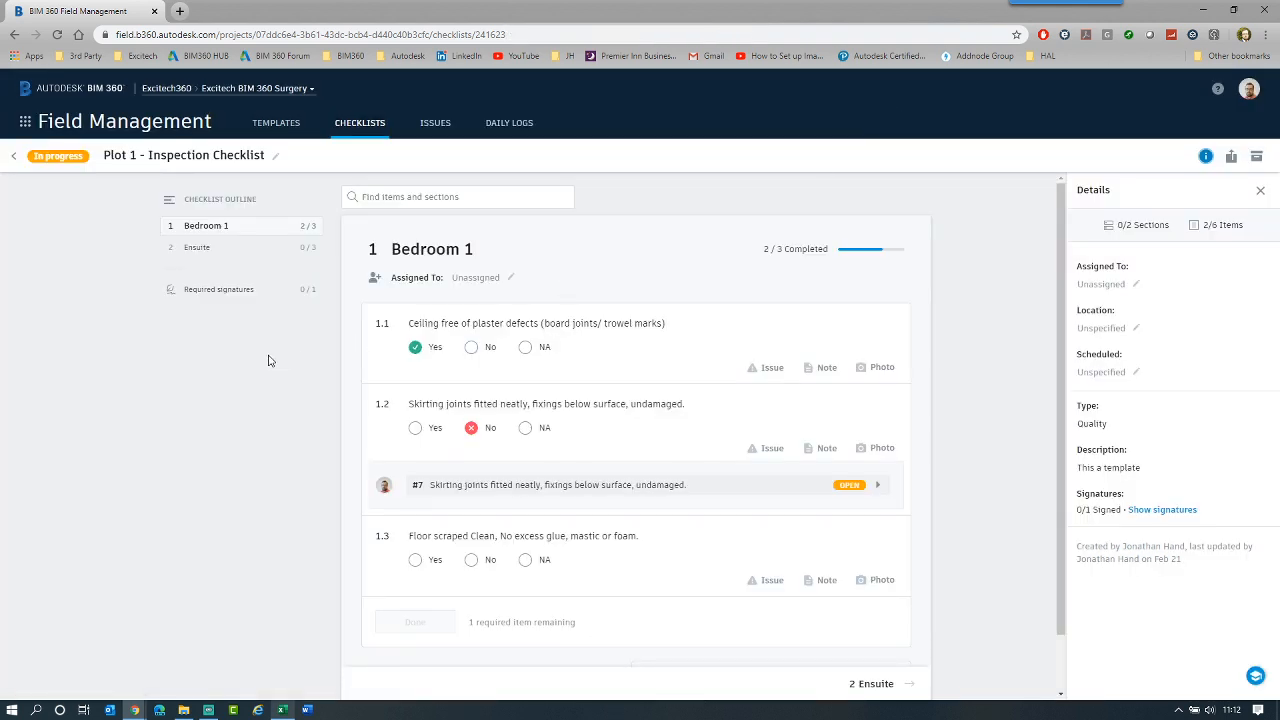
Answer Yes to the Bedroom 1 item about the floor being scraped clean and mark the section done.
{"action": "scroll", "coordinate": [268, 361], "scroll_direction": "down", "scroll_amount": 1}
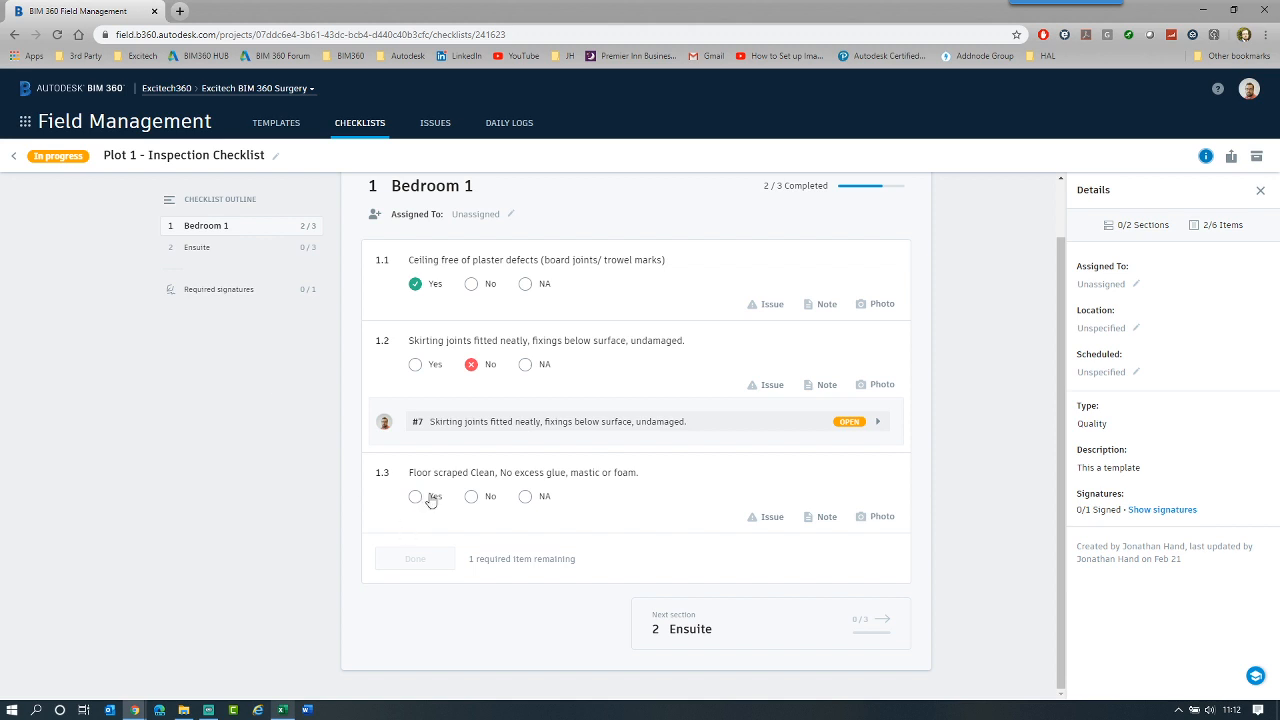
{"action": "left_click", "coordinate": [430, 498]}
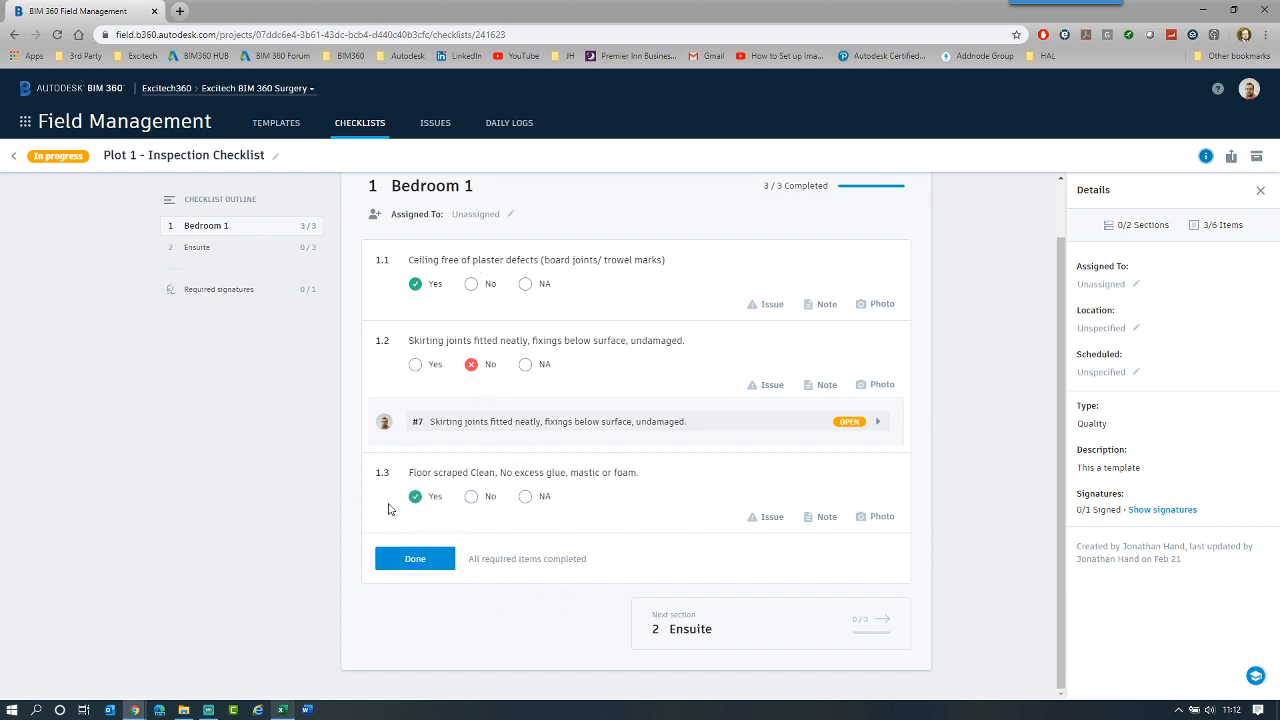
{"action": "left_click", "coordinate": [546, 572]}
{"action": "left_click", "coordinate": [418, 565]}
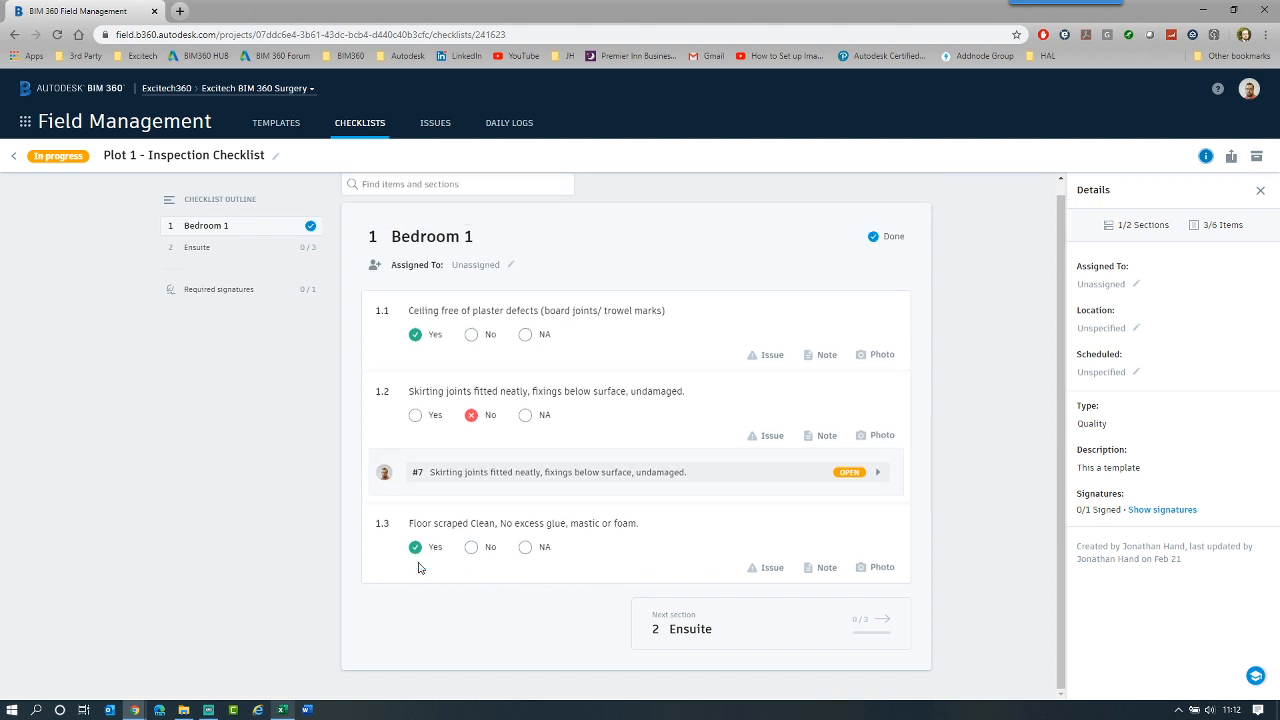
Answer Yes to the Ensuite items about the floor, shaver point and window frame, and mark the section done.
{"action": "left_click", "coordinate": [687, 623]}
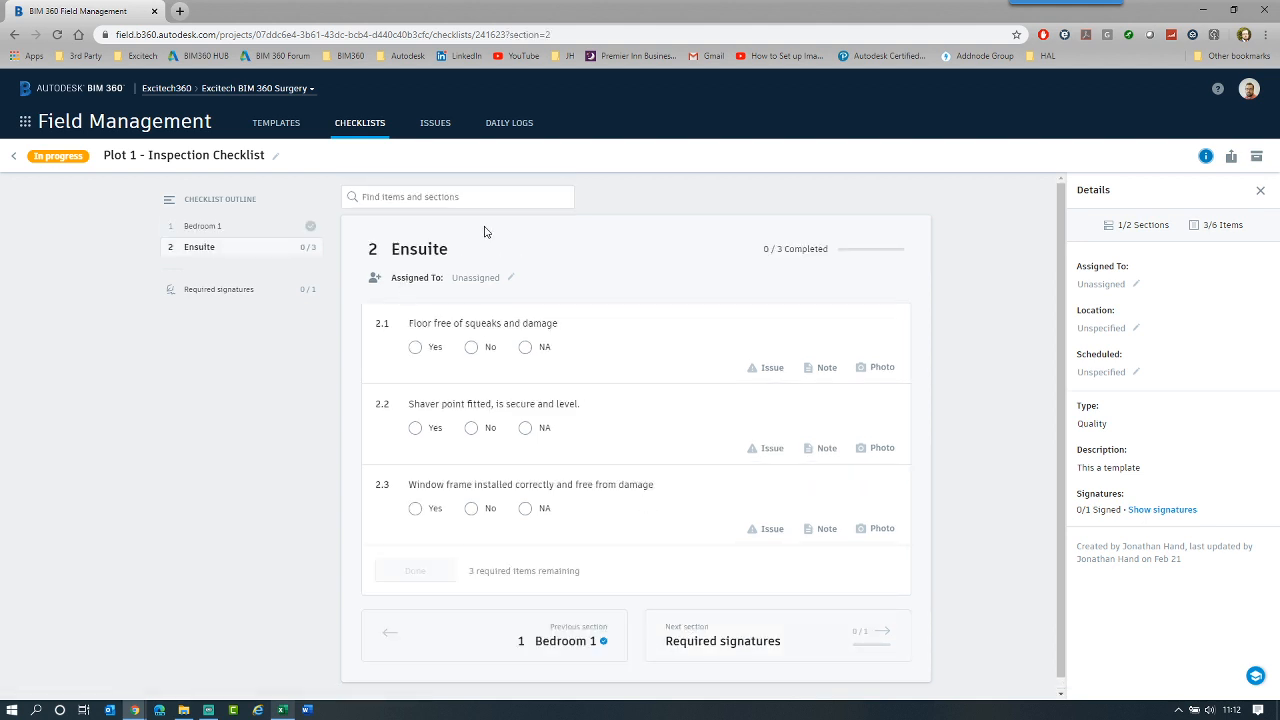
{"action": "left_click", "coordinate": [415, 347]}
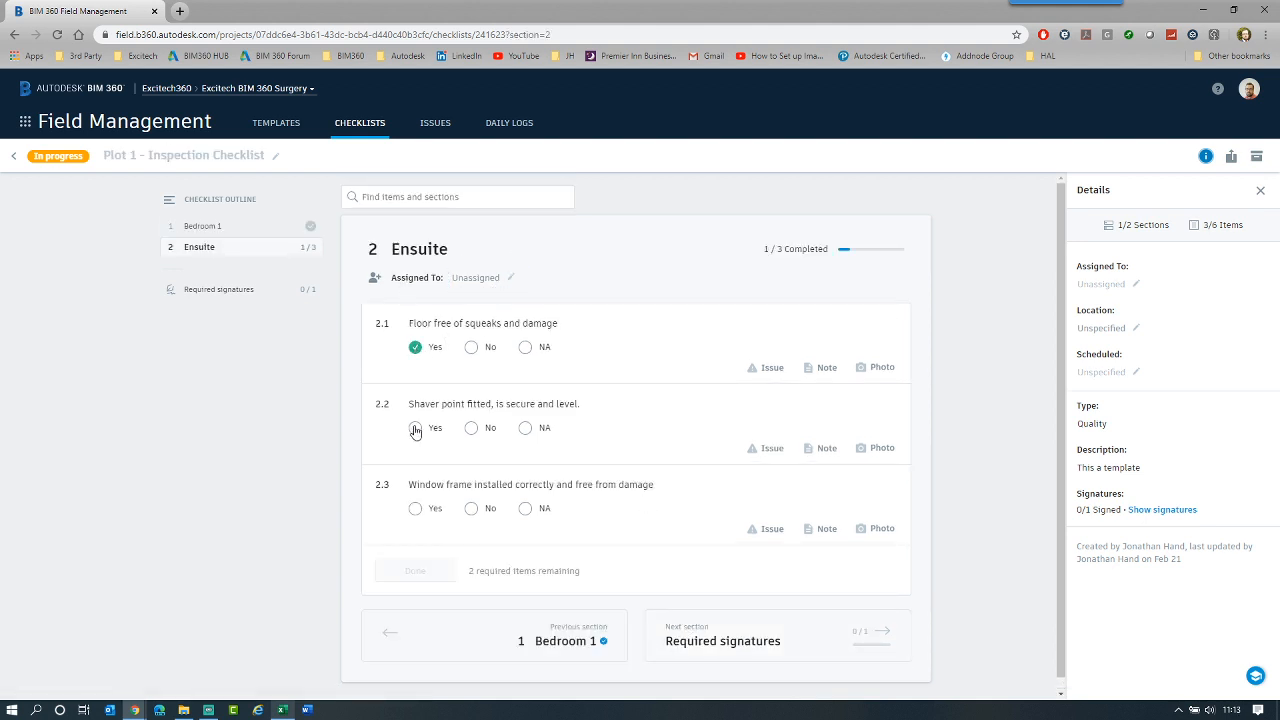
{"action": "left_click", "coordinate": [415, 428]}
{"action": "left_click", "coordinate": [415, 508]}
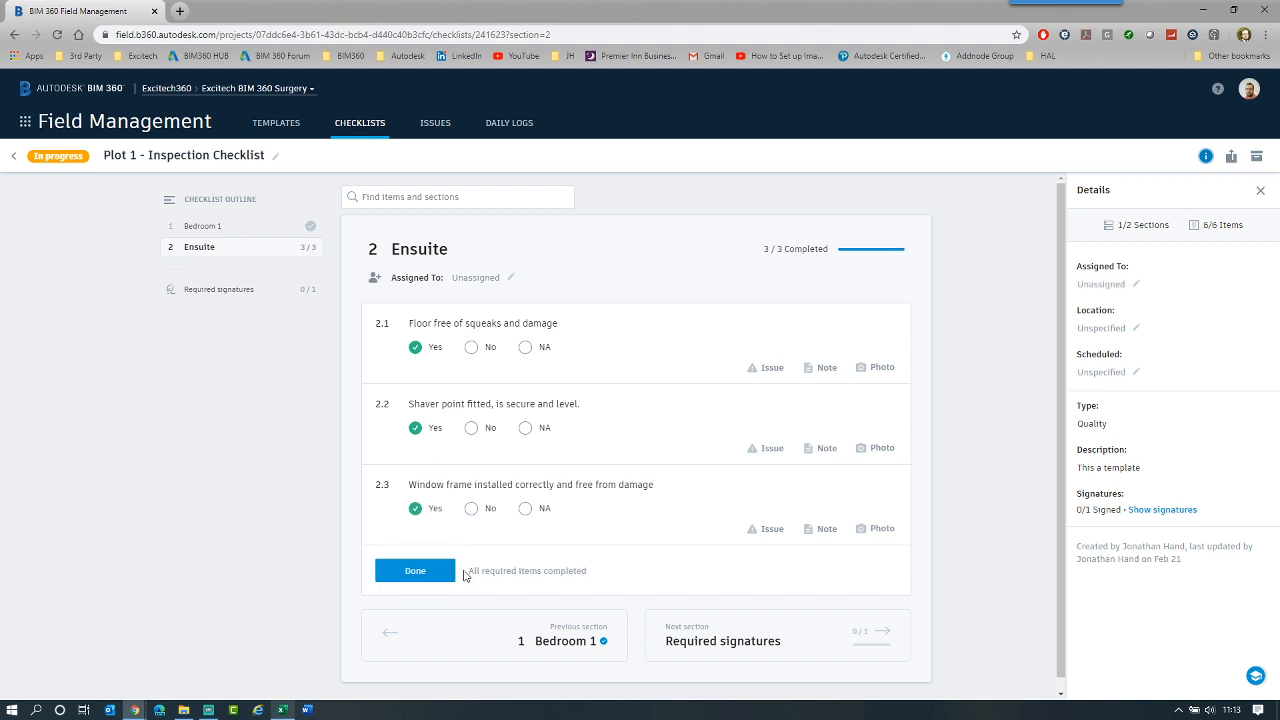
{"action": "left_click", "coordinate": [434, 572]}
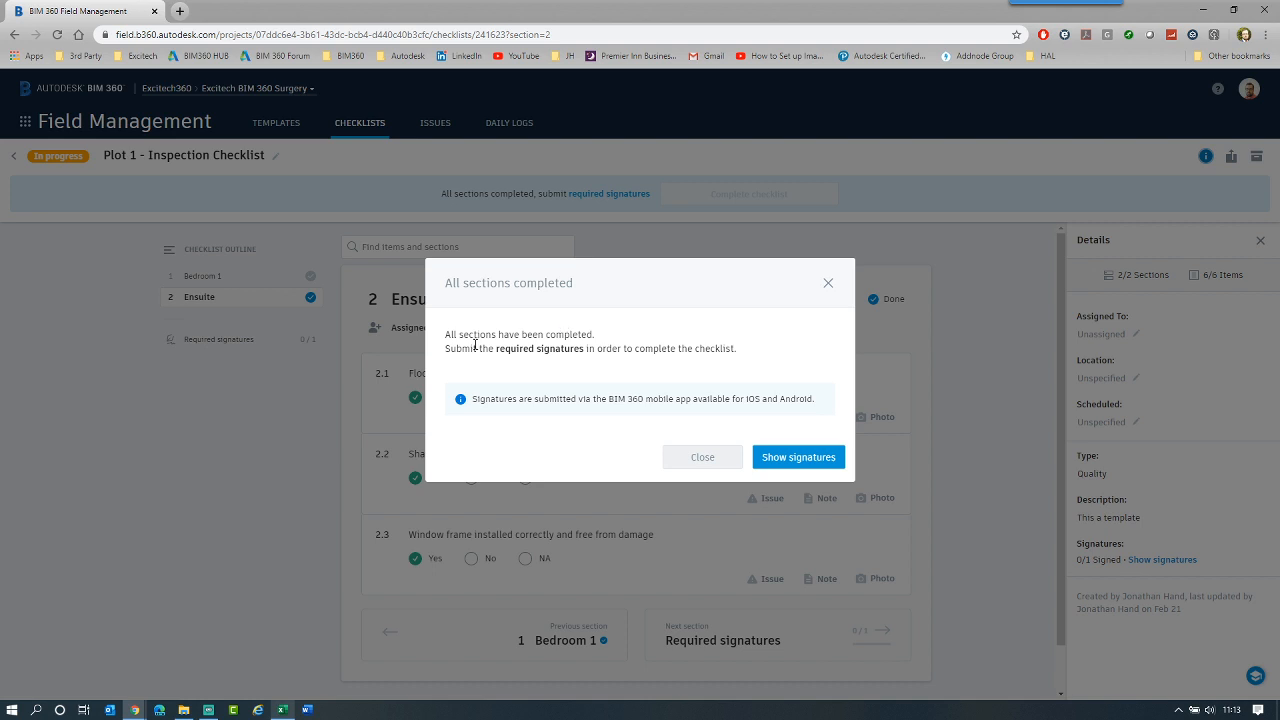
Show the required signatures and fill in Signature 1 with the signer's name and the company "excitech".
{"action": "left_click", "coordinate": [772, 459]}
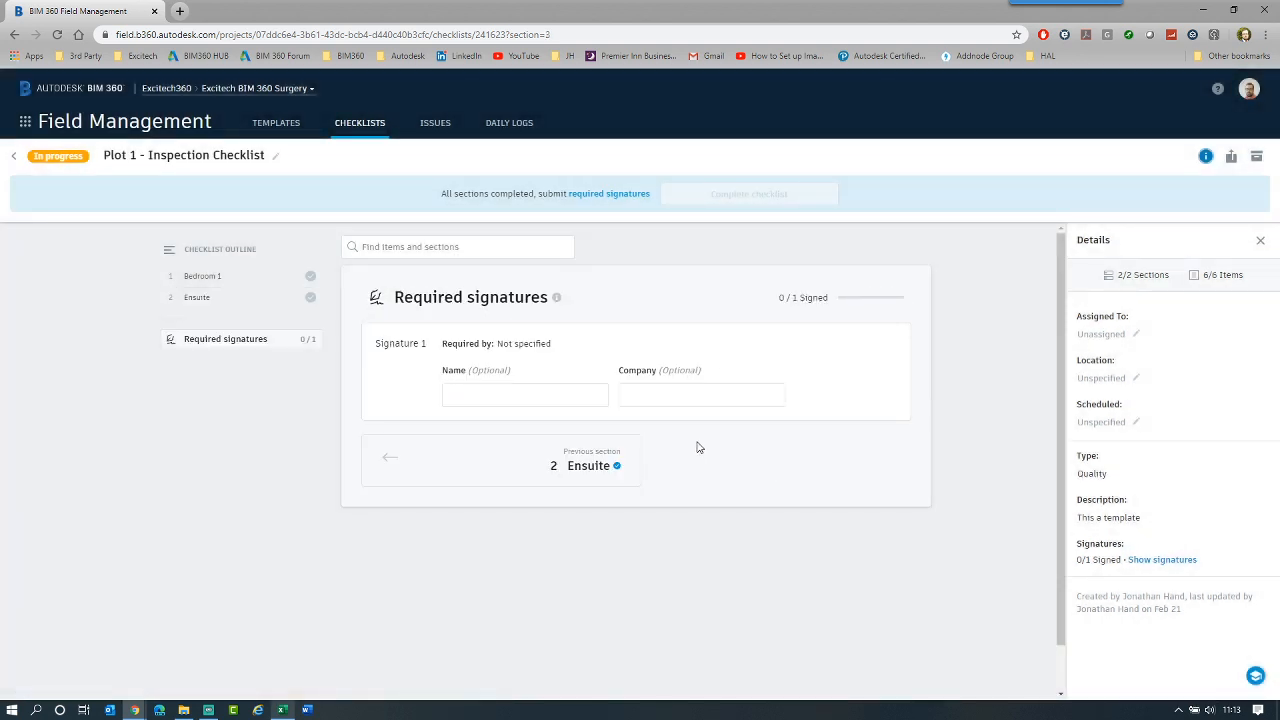
{"action": "left_click", "coordinate": [489, 393]}
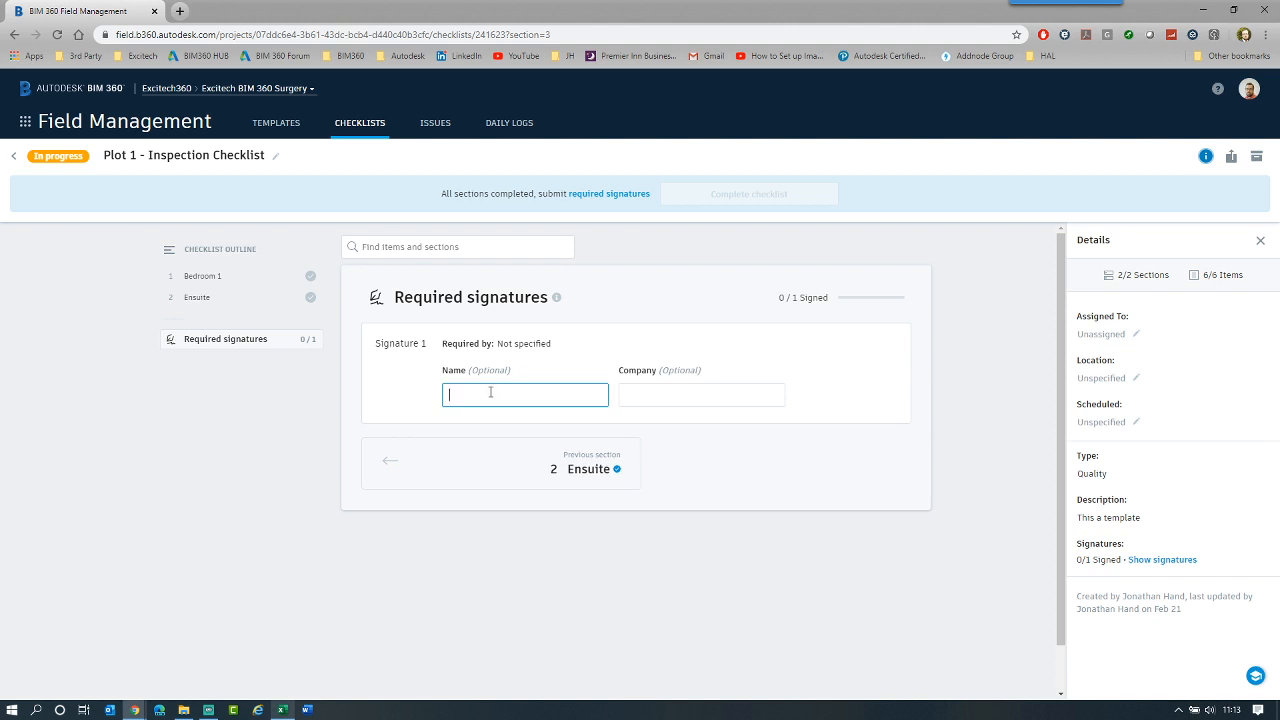
{"action": "type", "text": "Jonathan"}
{"action": "key", "text": "Return"}
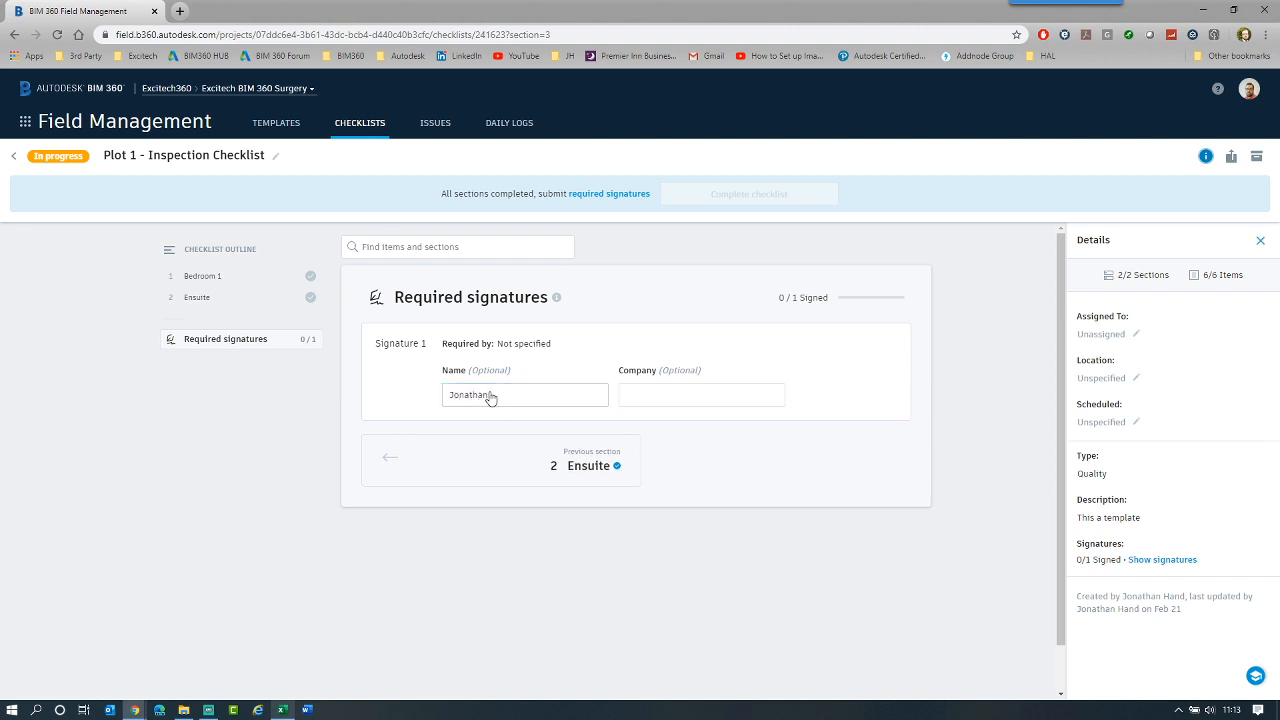
{"action": "left_click", "coordinate": [706, 397]}
{"action": "type", "text": "excitech"}
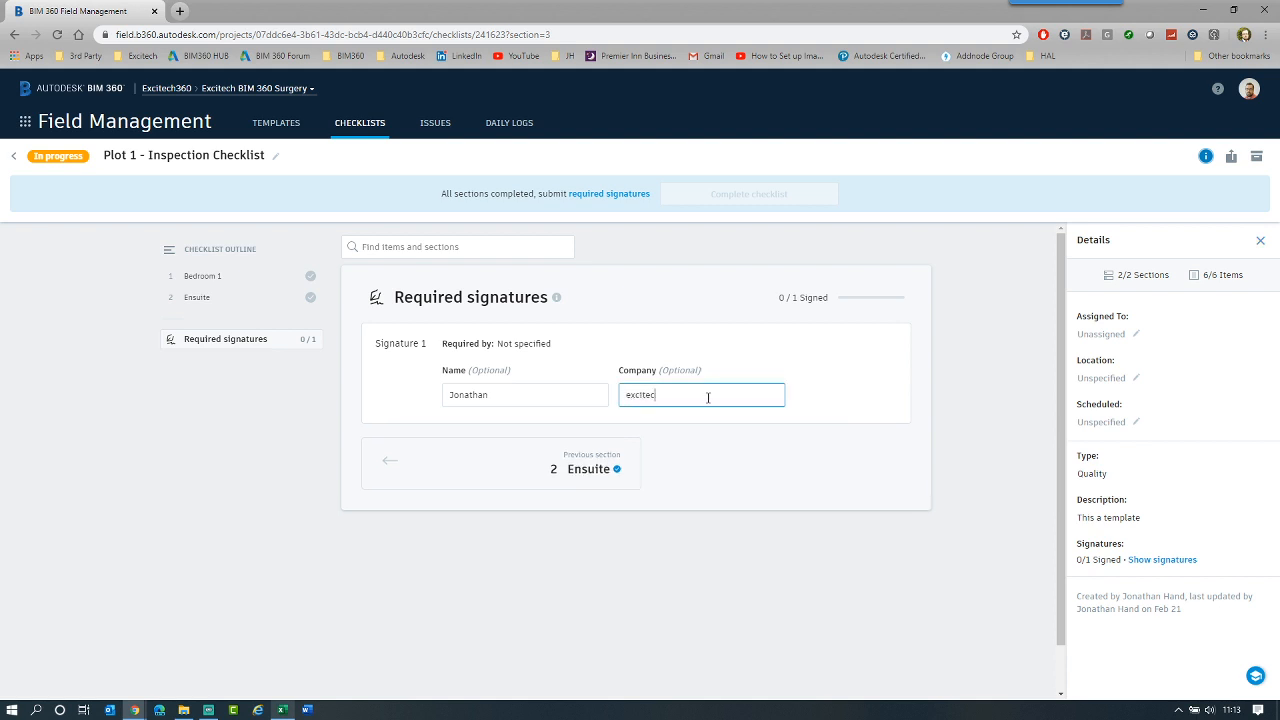
{"action": "left_click", "coordinate": [776, 483]}
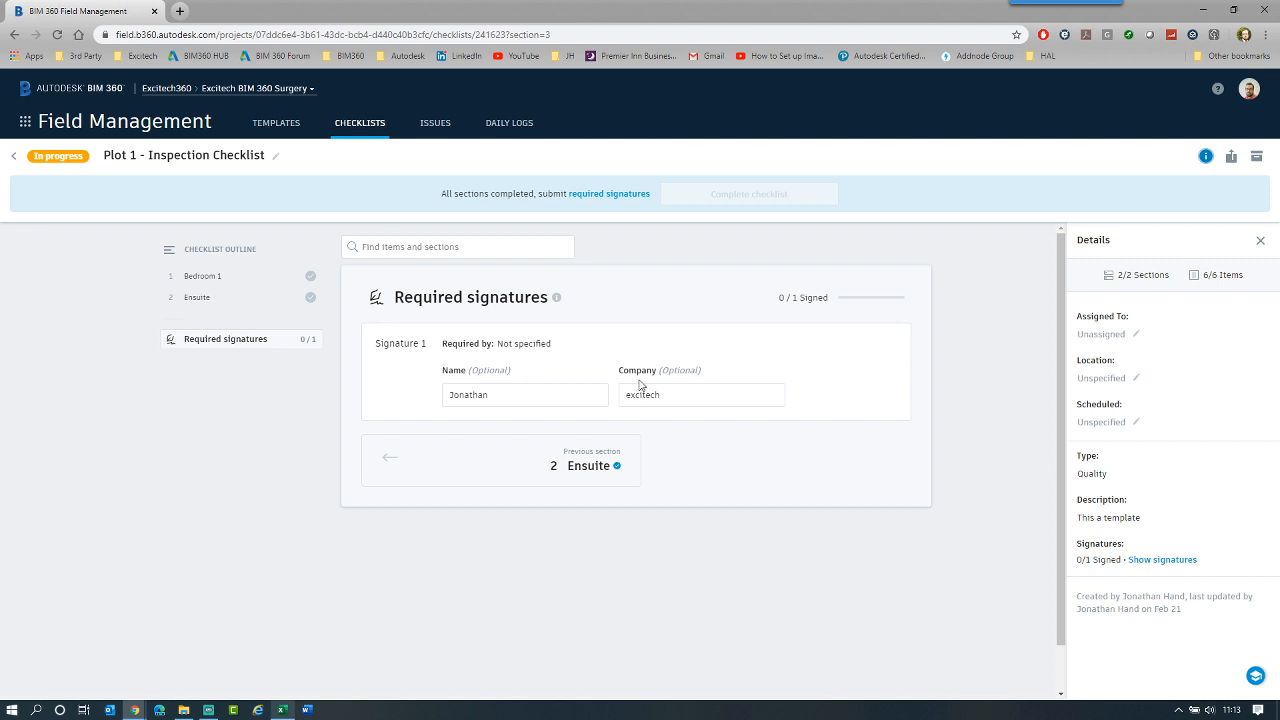
Reload the checklist's required signatures to view the submitted signature, and close the checklist details.
{"action": "left_click", "coordinate": [78, 34]}
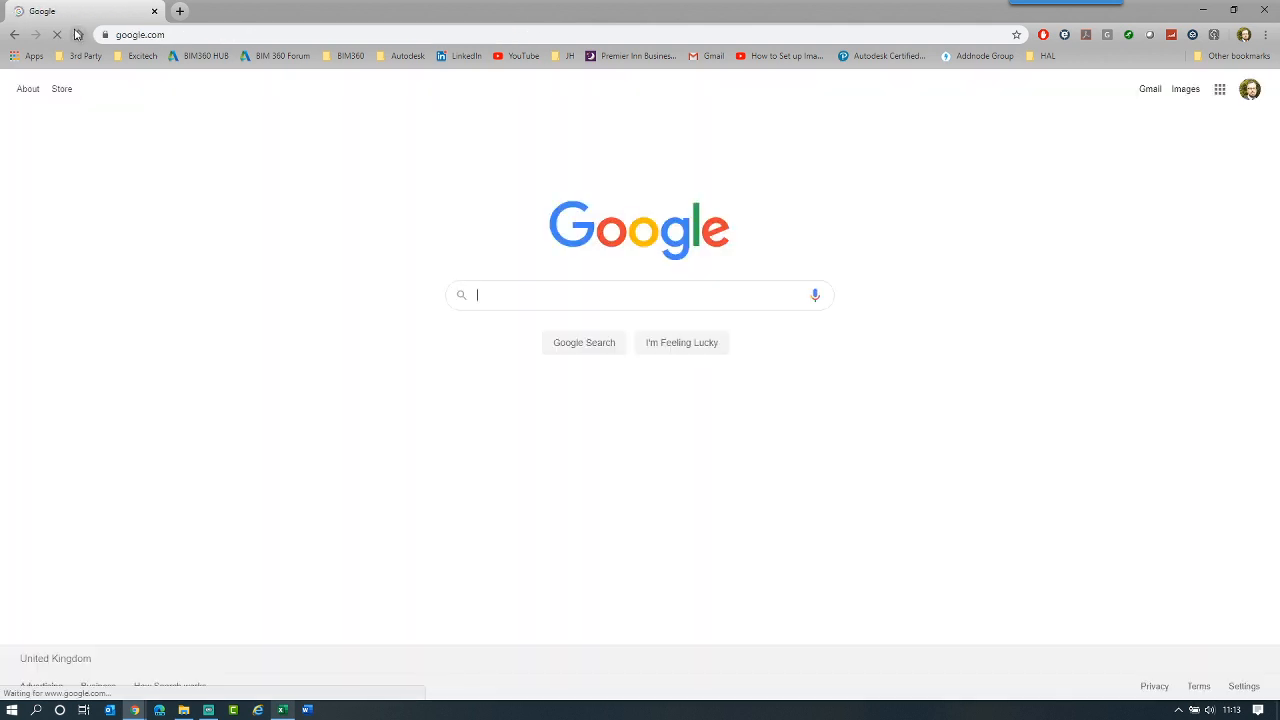
{"action": "left_click", "coordinate": [16, 35]}
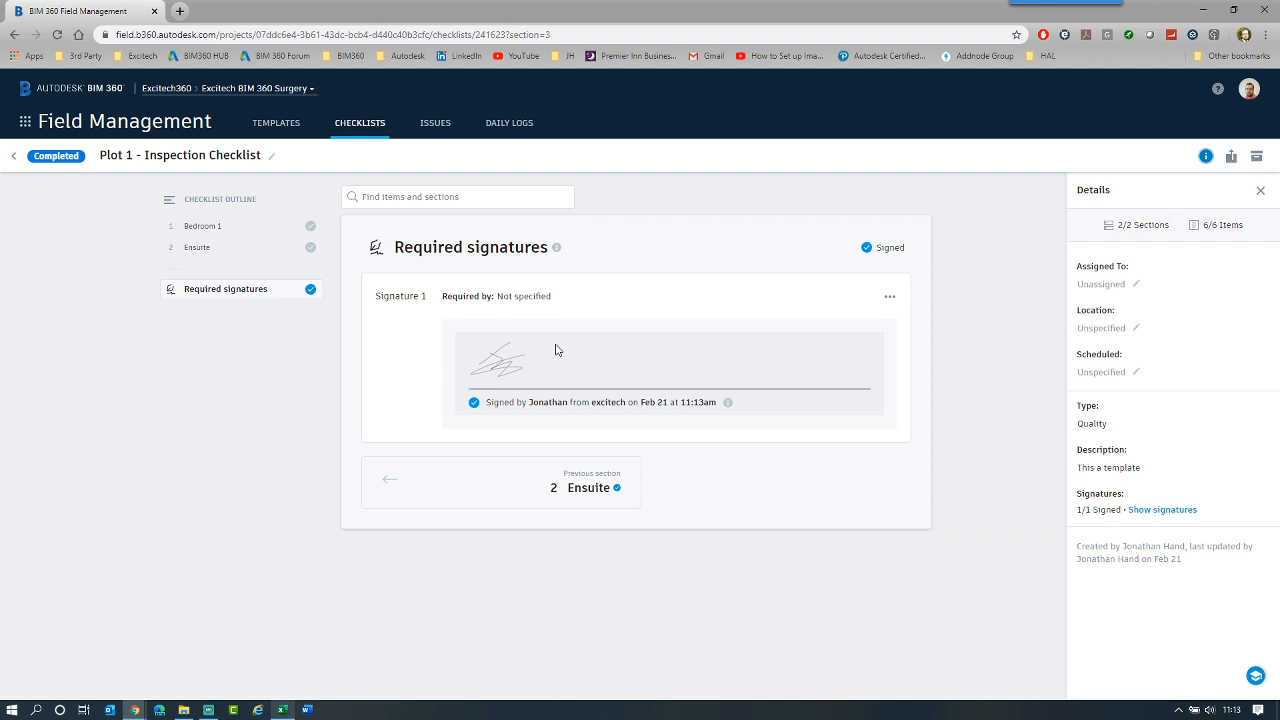
{"action": "left_click", "coordinate": [1260, 190]}
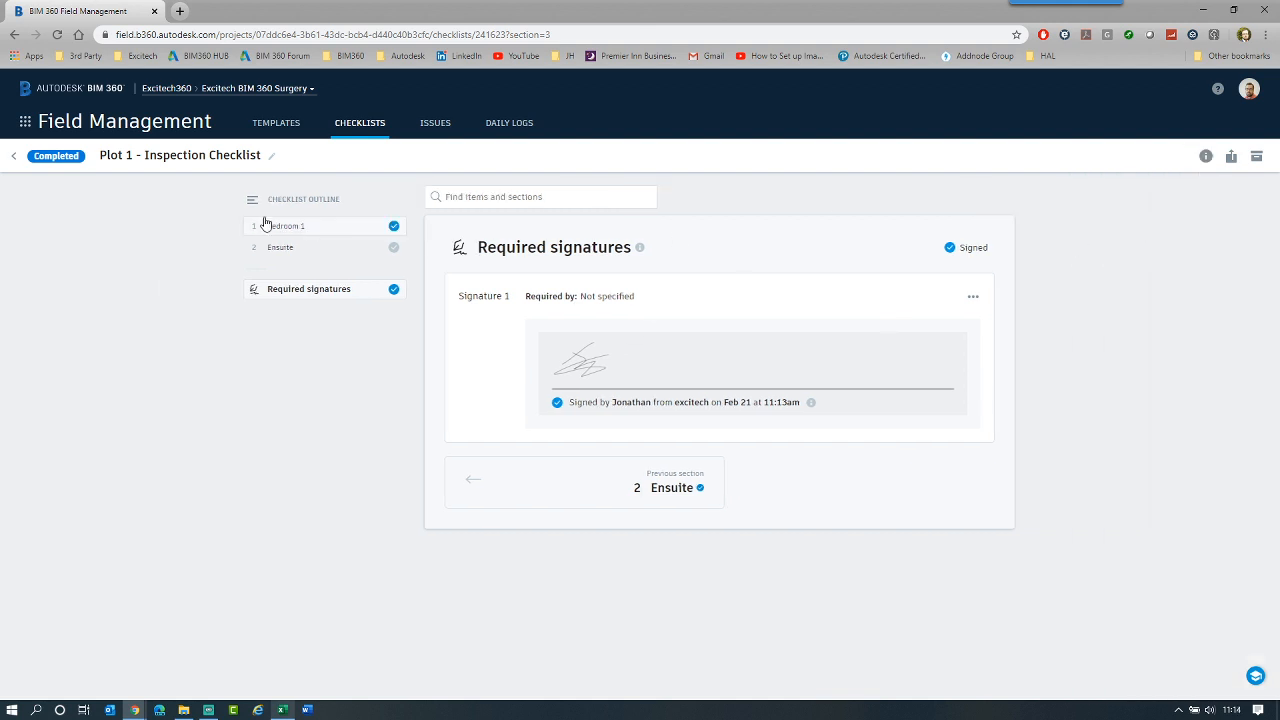
Go to the templates list, look at the basic information form for a new template, and return to the list.
{"action": "left_click", "coordinate": [267, 126]}
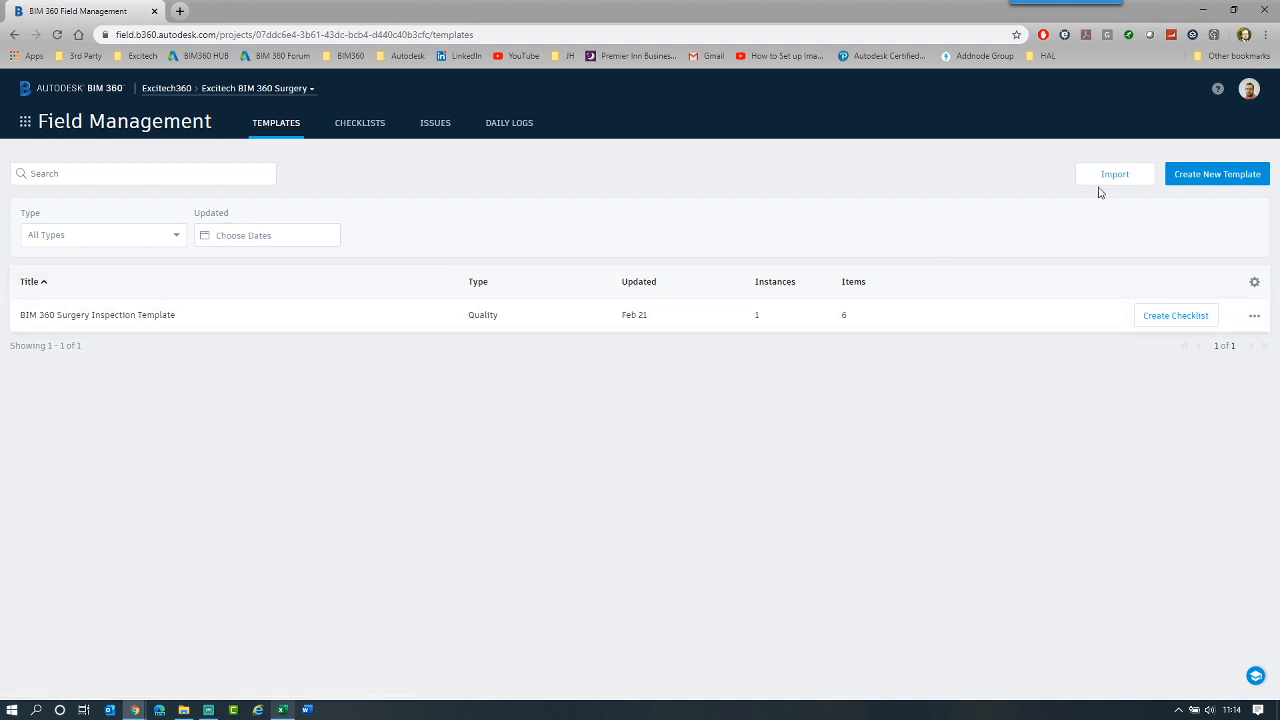
{"action": "left_click", "coordinate": [1186, 174]}
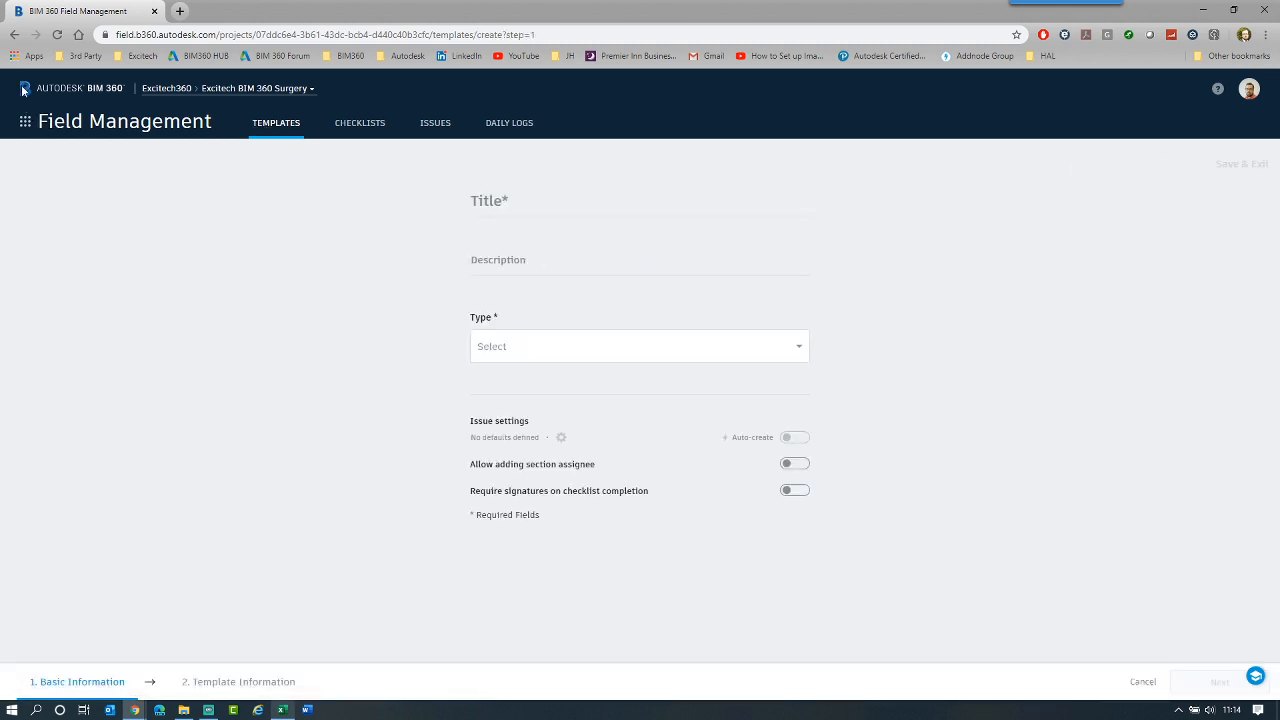
{"action": "left_click", "coordinate": [14, 35]}
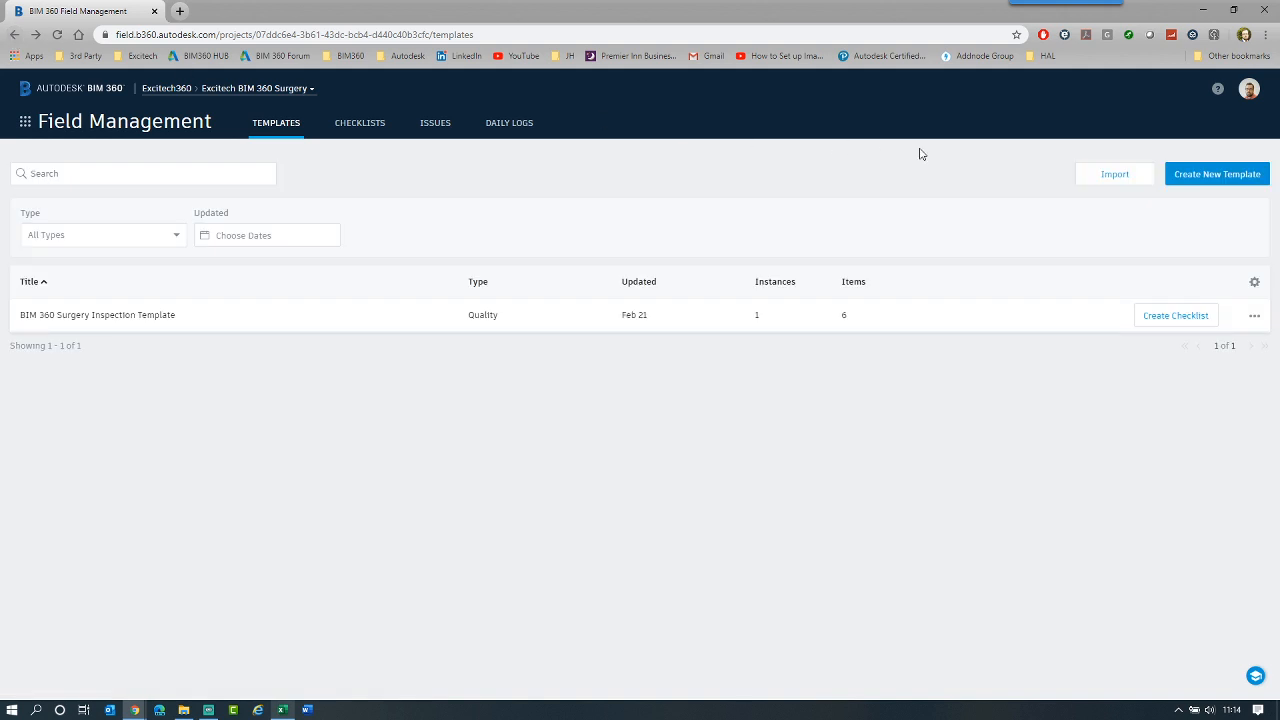
Begin importing templates from an XLS spreadsheet and open template_sample.xls from the BIM 360 Surgery #26 folder in Excel.
{"action": "left_click", "coordinate": [1115, 176]}
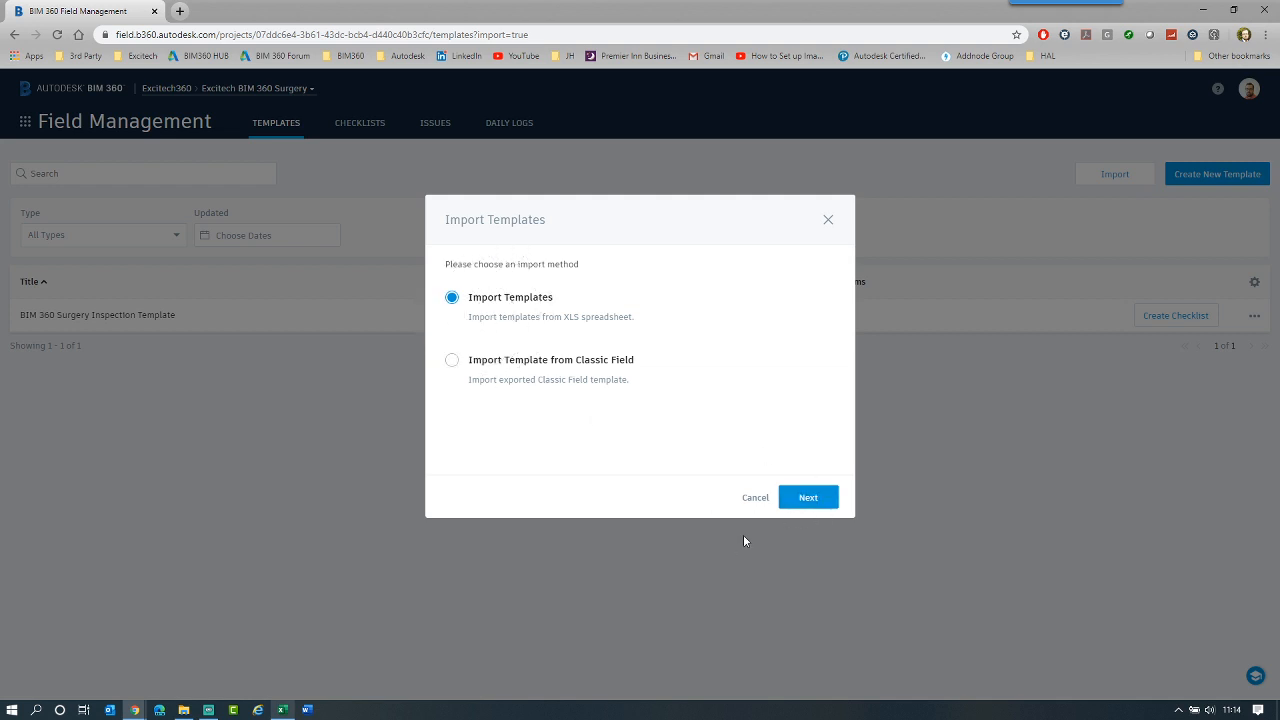
{"action": "left_click", "coordinate": [810, 500]}
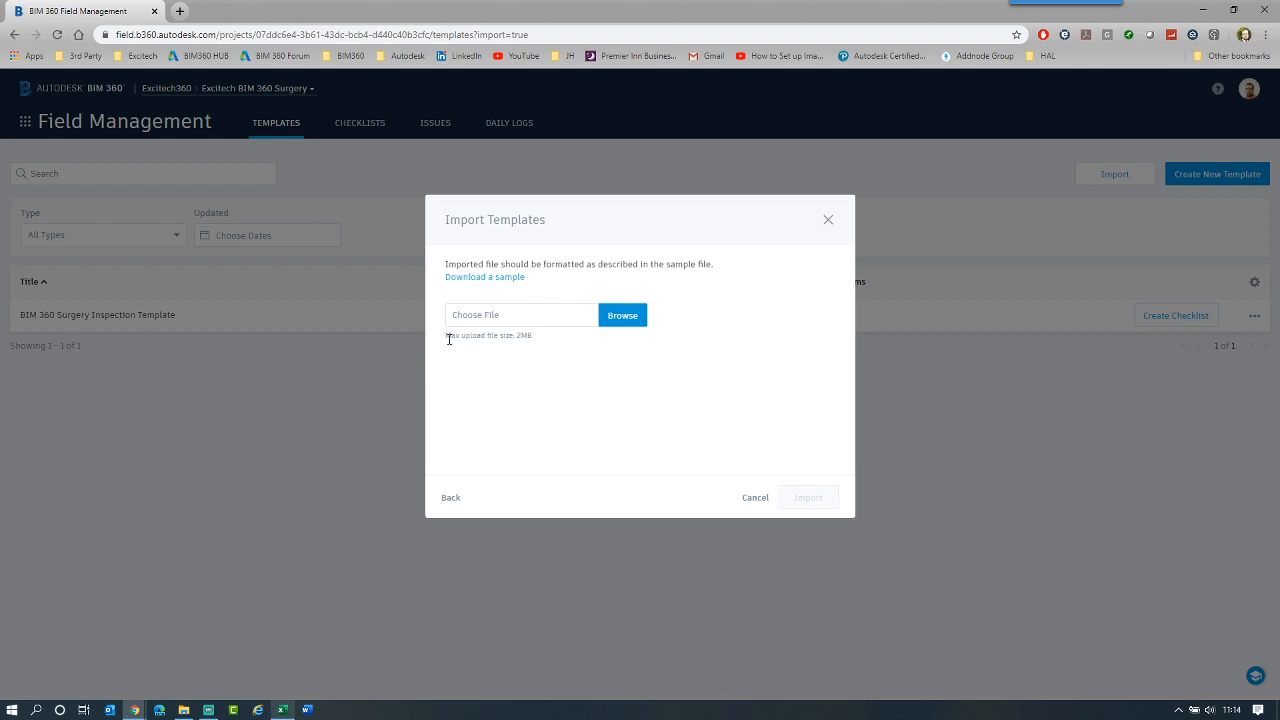
{"action": "left_click", "coordinate": [183, 710]}
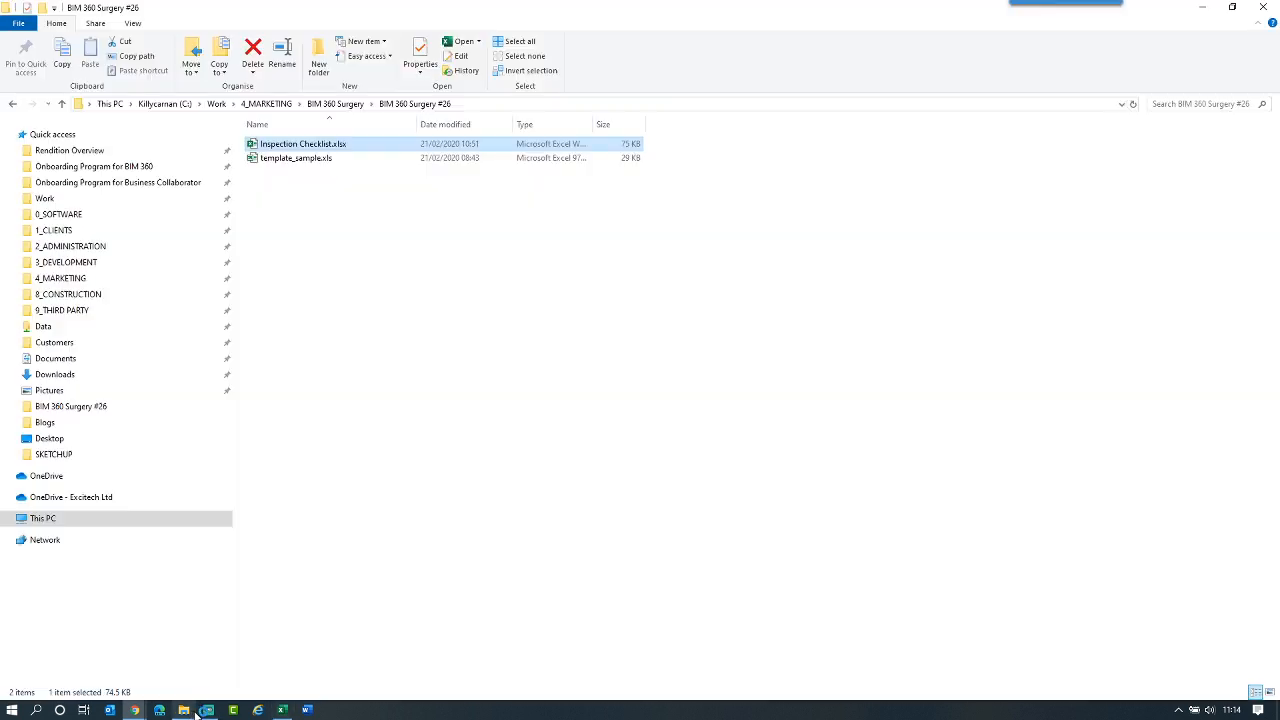
{"action": "left_click", "coordinate": [295, 161]}
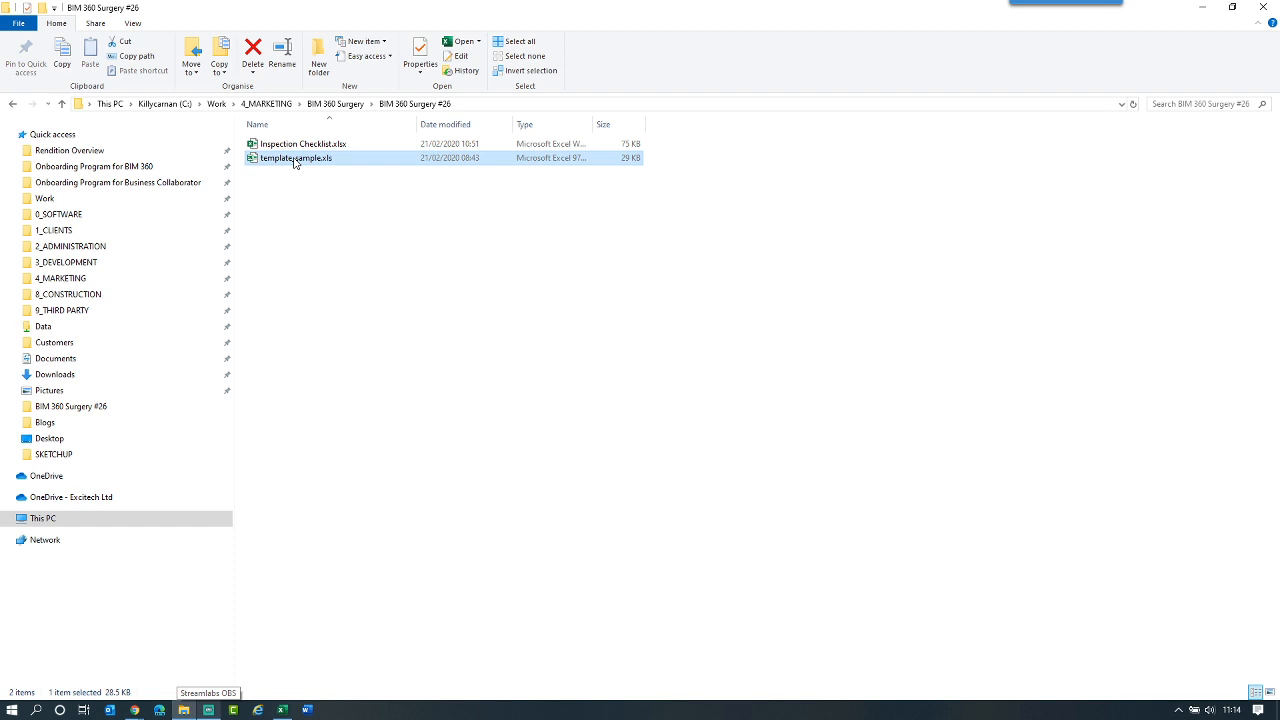
{"action": "double_click", "coordinate": [295, 161]}
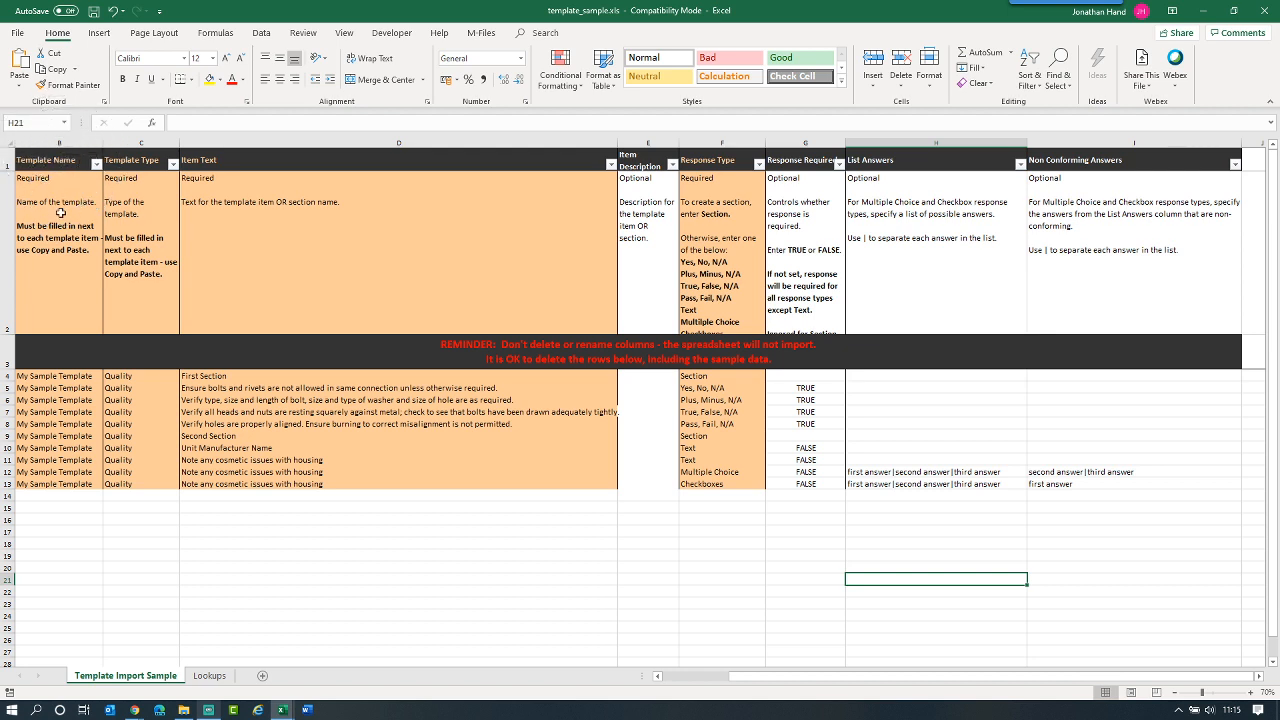
Examine the sample spreadsheet's template name, type, item text and response type in row 4, comparing them with BIM 360 Field Management in Chrome.
{"action": "left_click", "coordinate": [38, 376]}
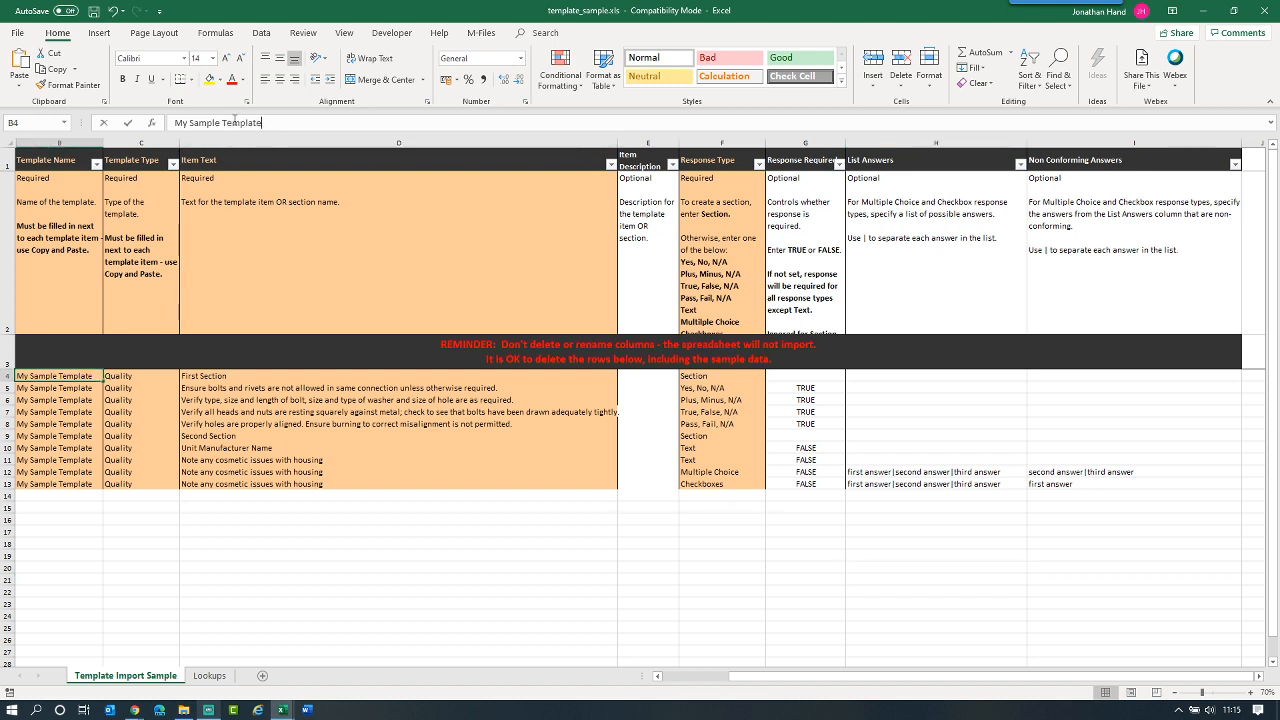
{"action": "left_click_drag", "start_coordinate": [263, 122], "coordinate": [175, 122]}
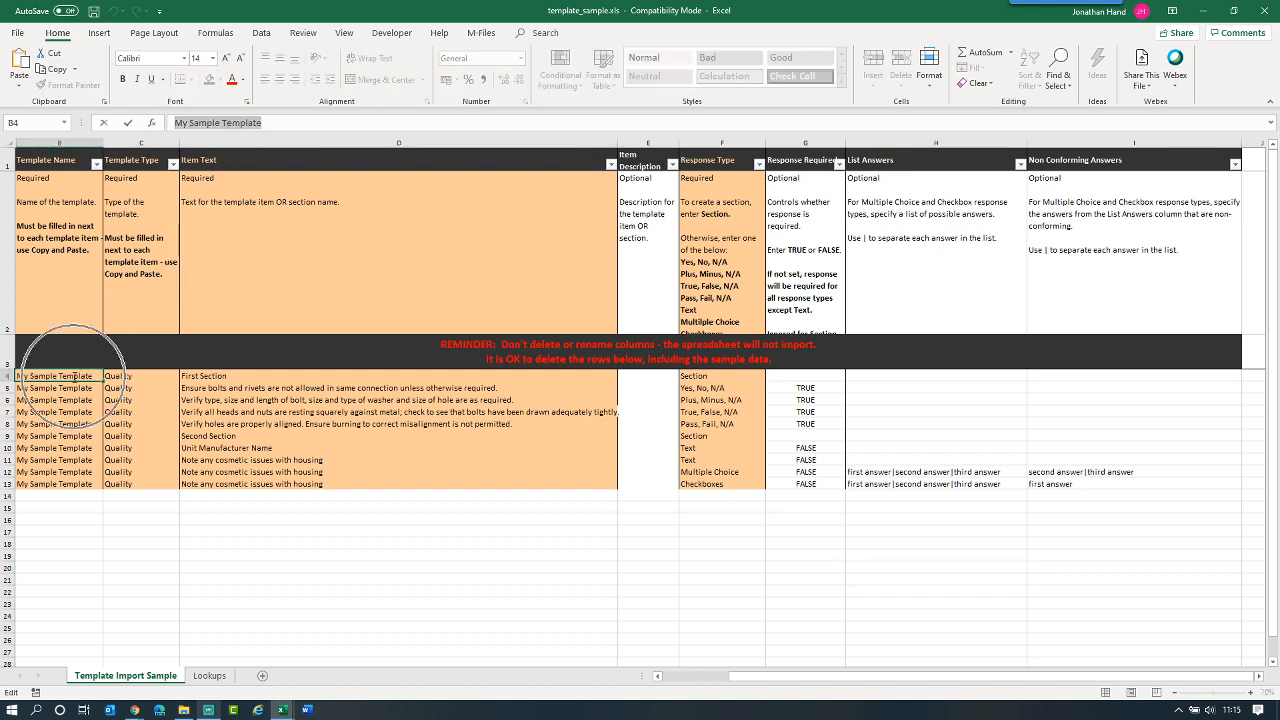
{"action": "mouse_move", "coordinate": [134, 710]}
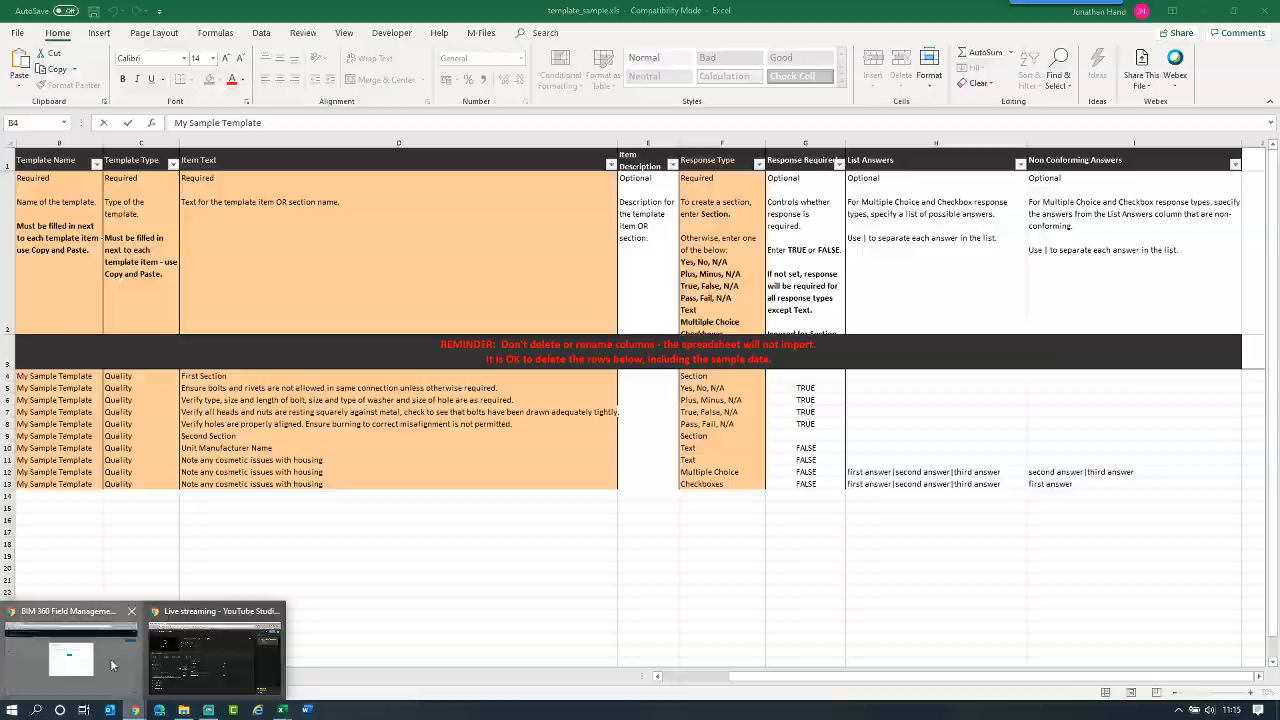
{"action": "left_click", "coordinate": [110, 658]}
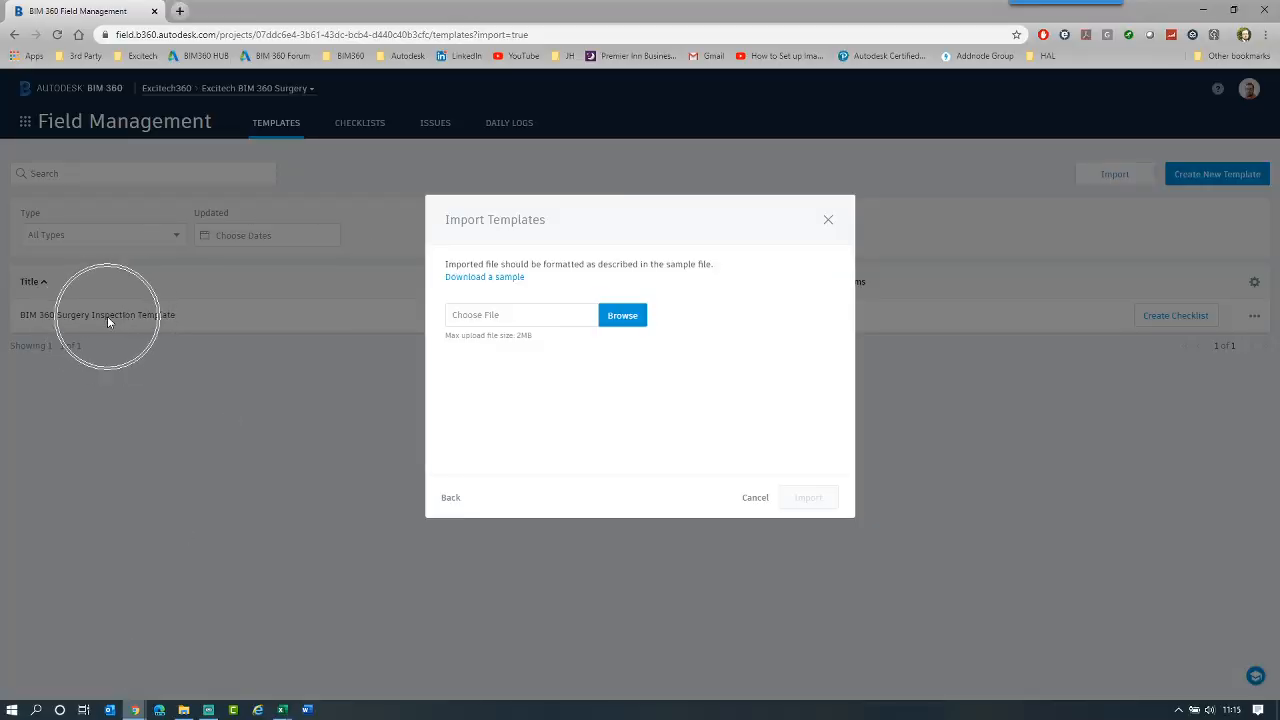
{"action": "key", "text": "alt+Tab"}
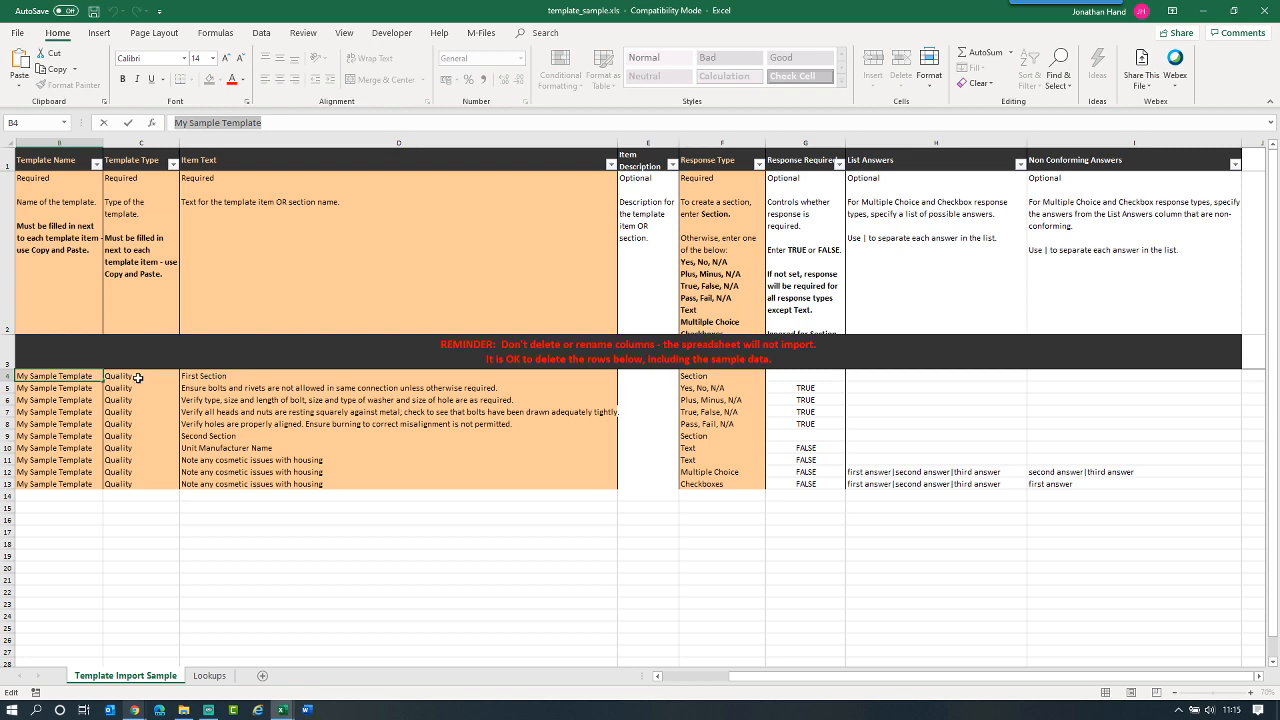
{"action": "left_click", "coordinate": [138, 378]}
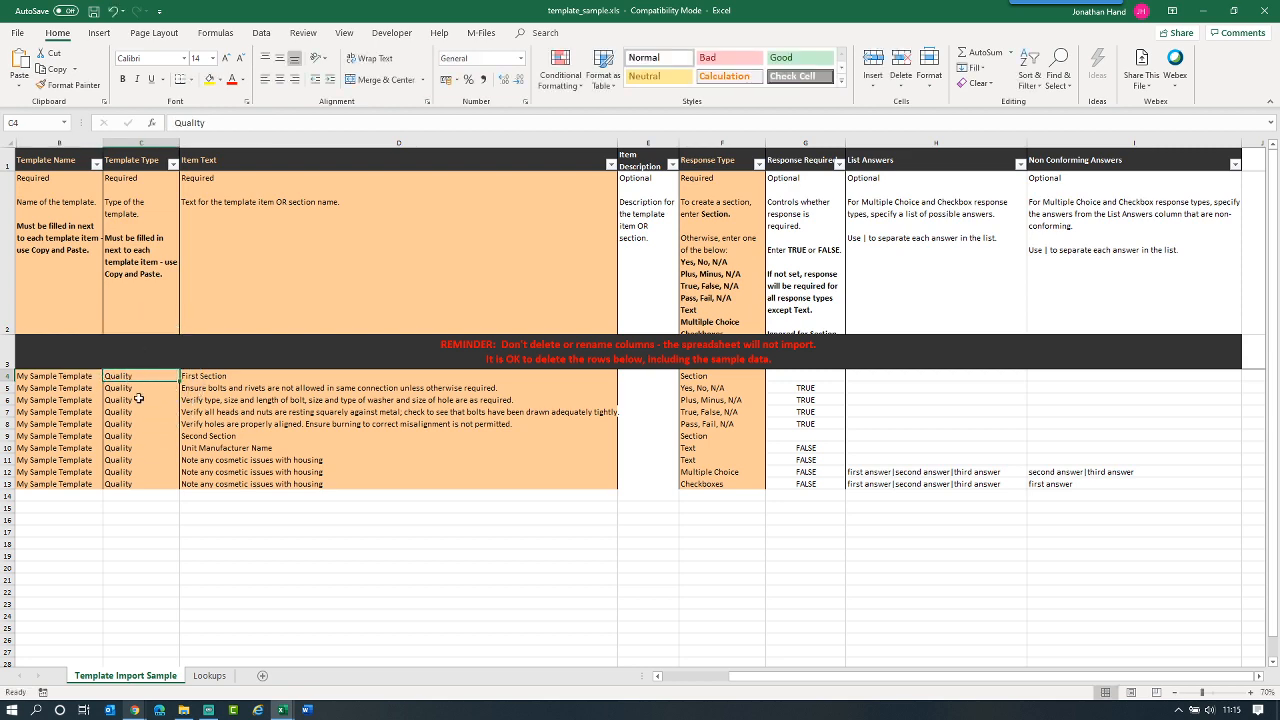
{"action": "key", "text": "alt+Tab"}
{"action": "key", "text": "alt+Tab"}
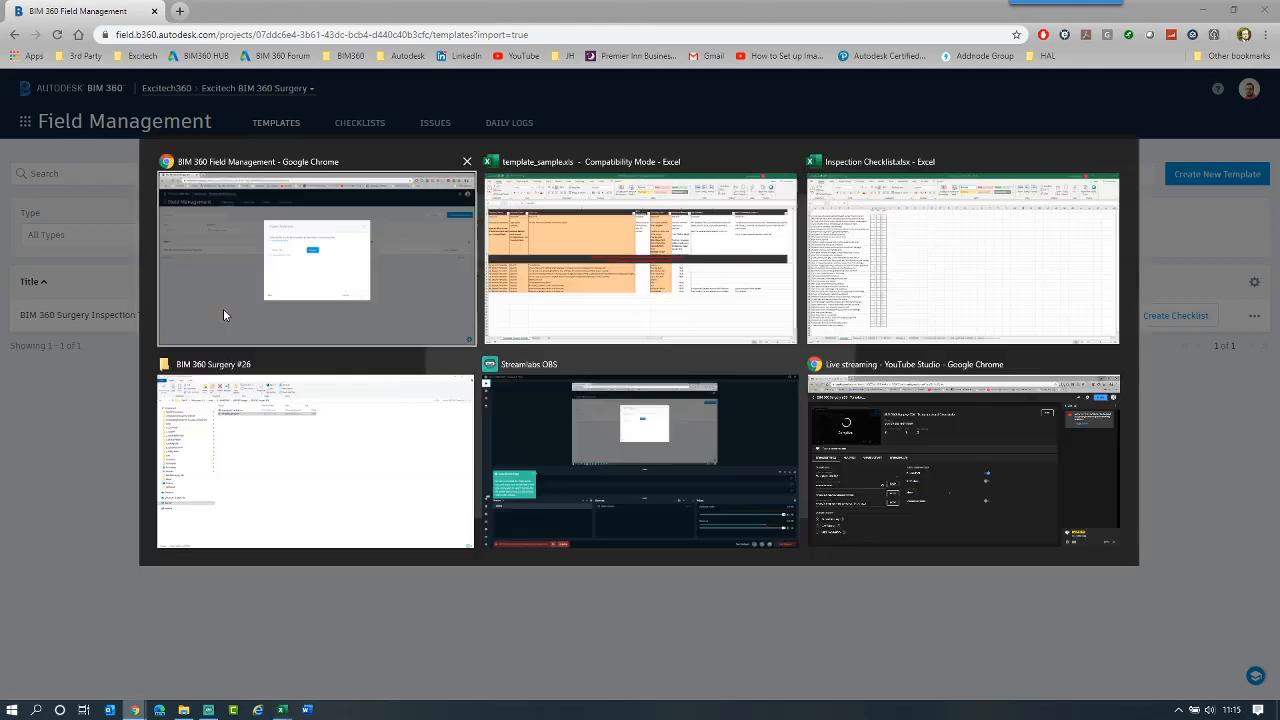
{"action": "left_click", "coordinate": [198, 377]}
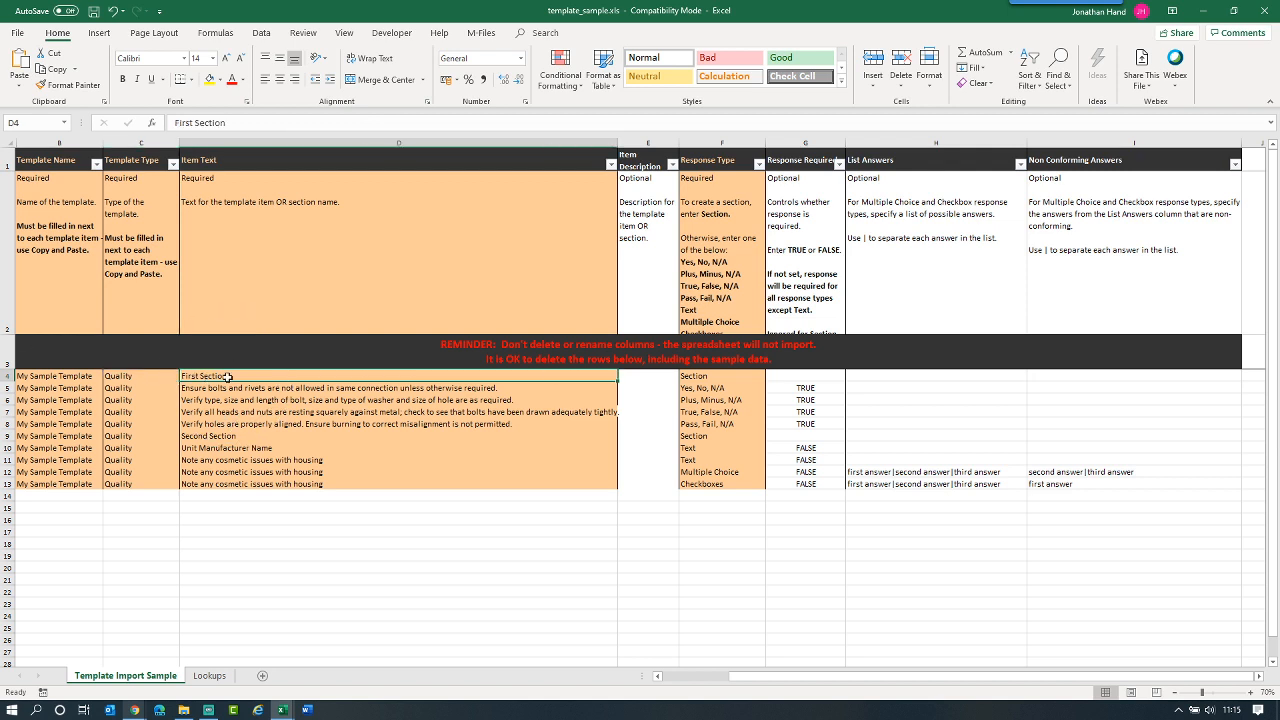
{"action": "left_click", "coordinate": [227, 377]}
{"action": "left_click", "coordinate": [717, 376]}
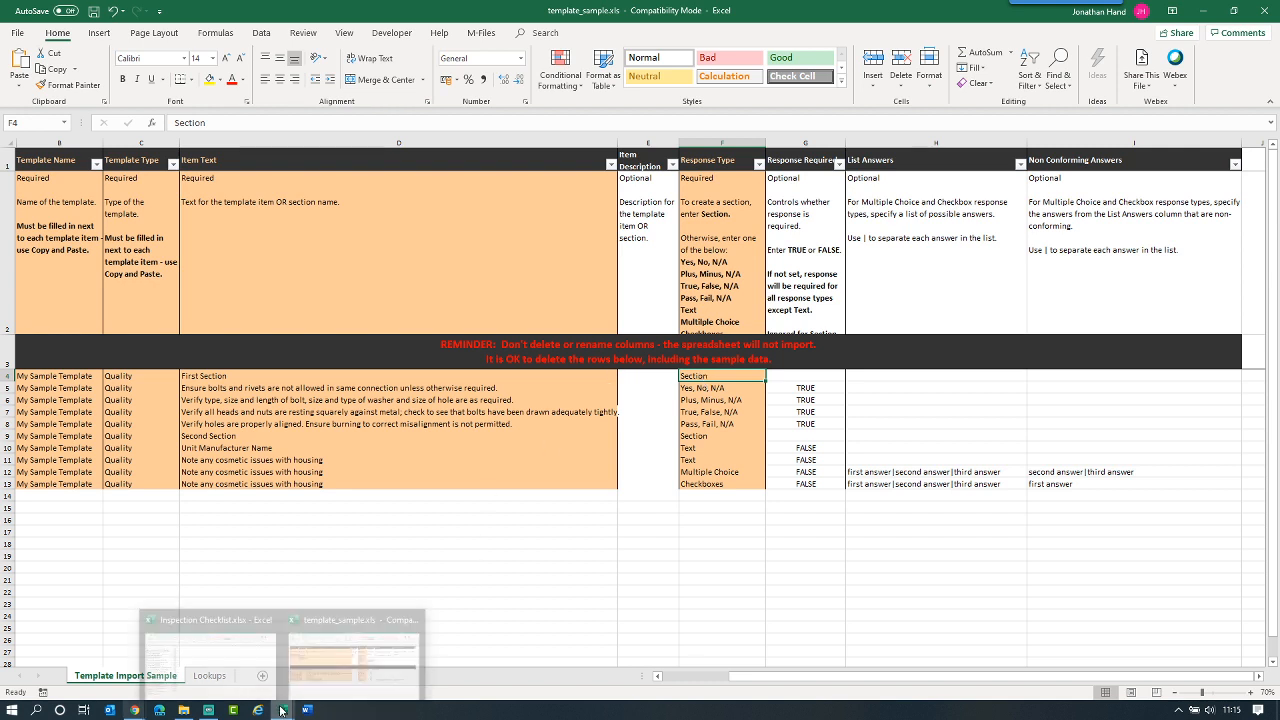
Copy the Bedroom 1 checklist items in A3:A25 of Inspection Checklist.xlsx and return to template_sample.xls.
{"action": "mouse_move", "coordinate": [282, 709]}
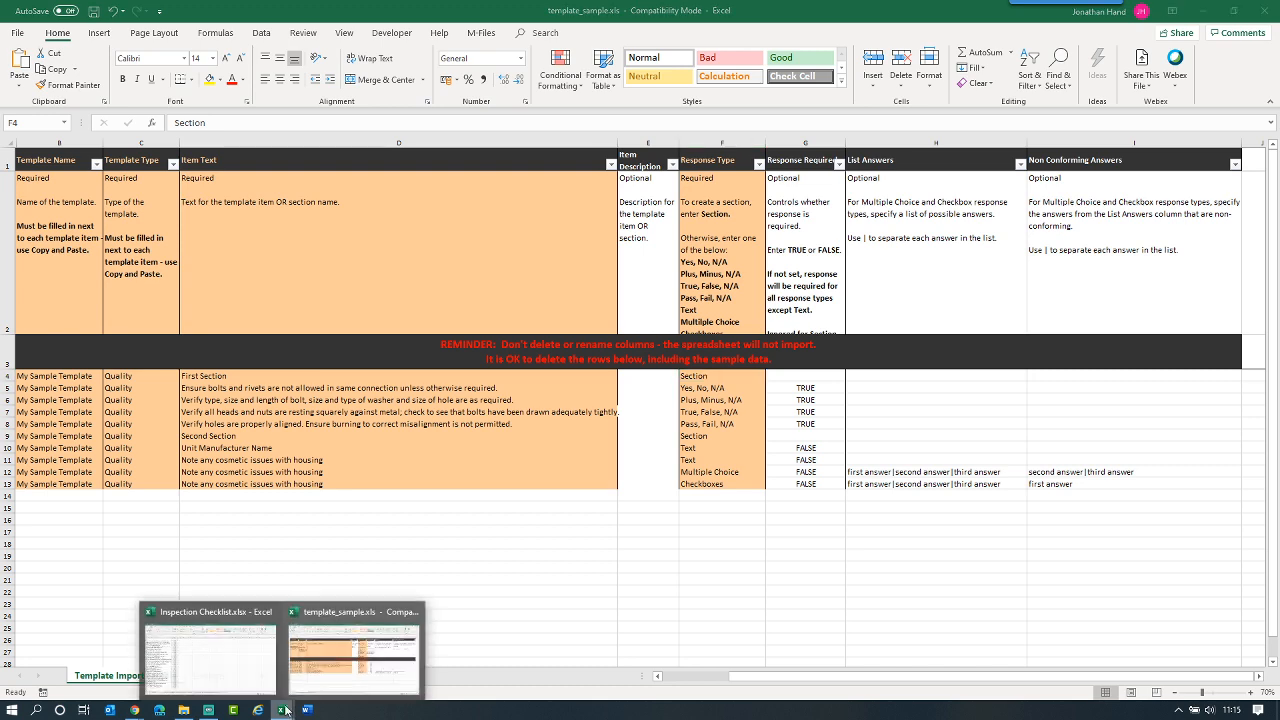
{"action": "left_click", "coordinate": [210, 650]}
{"action": "left_click", "coordinate": [94, 676]}
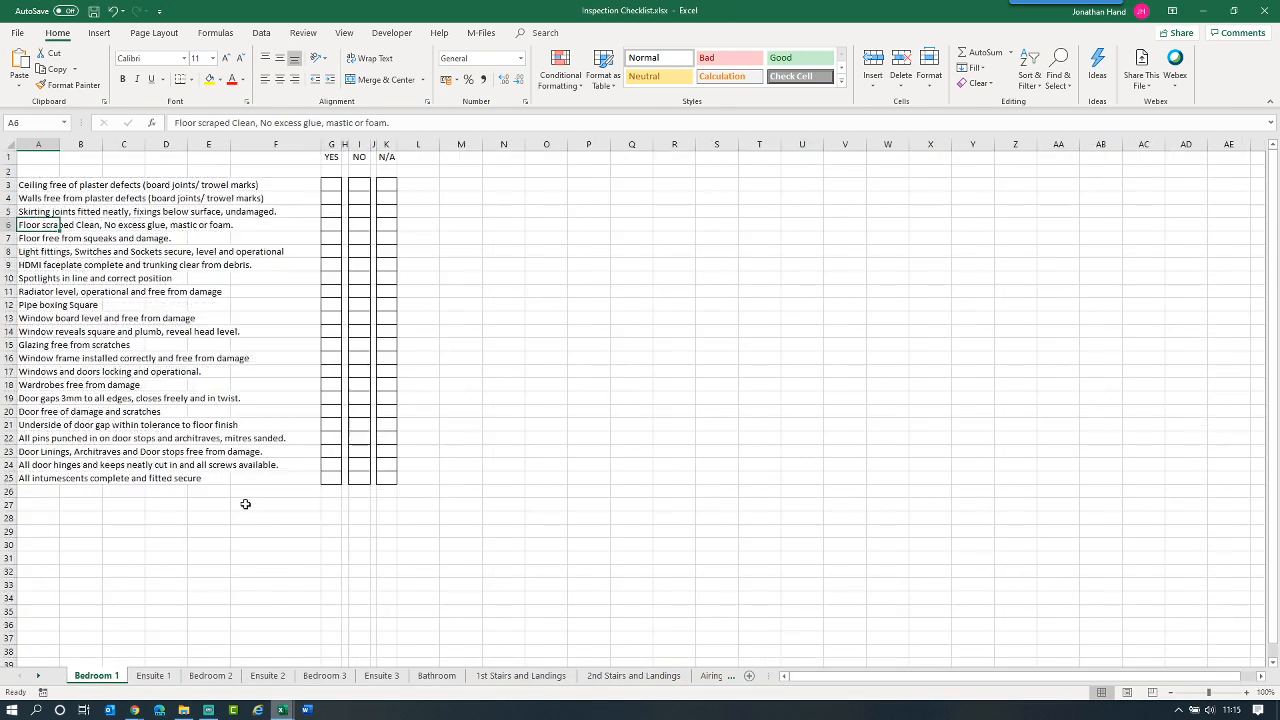
{"action": "left_click_drag", "start_coordinate": [26, 185], "coordinate": [24, 476]}
{"action": "key", "text": "ctrl+c"}
{"action": "key", "text": "alt+Tab"}
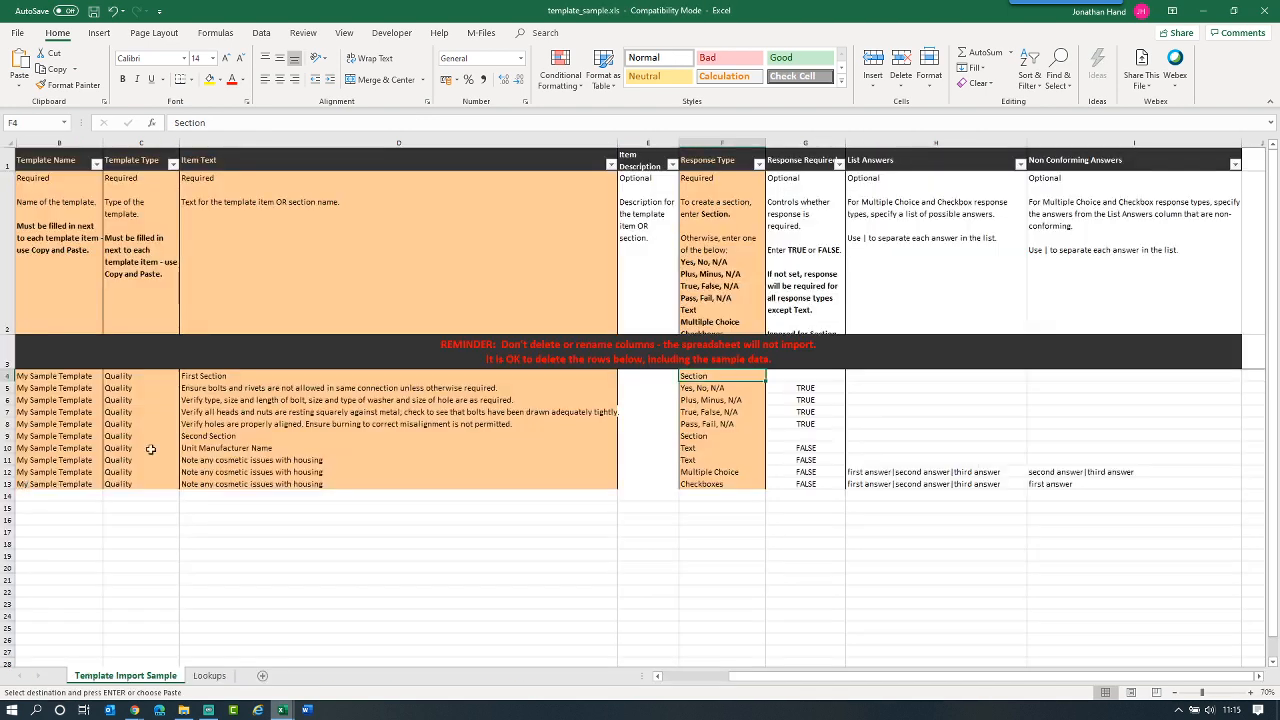
Set the template name in B4 to "BIM360 Surgery Imported Template" and widen column B to fit the text.
{"action": "left_click", "coordinate": [62, 377]}
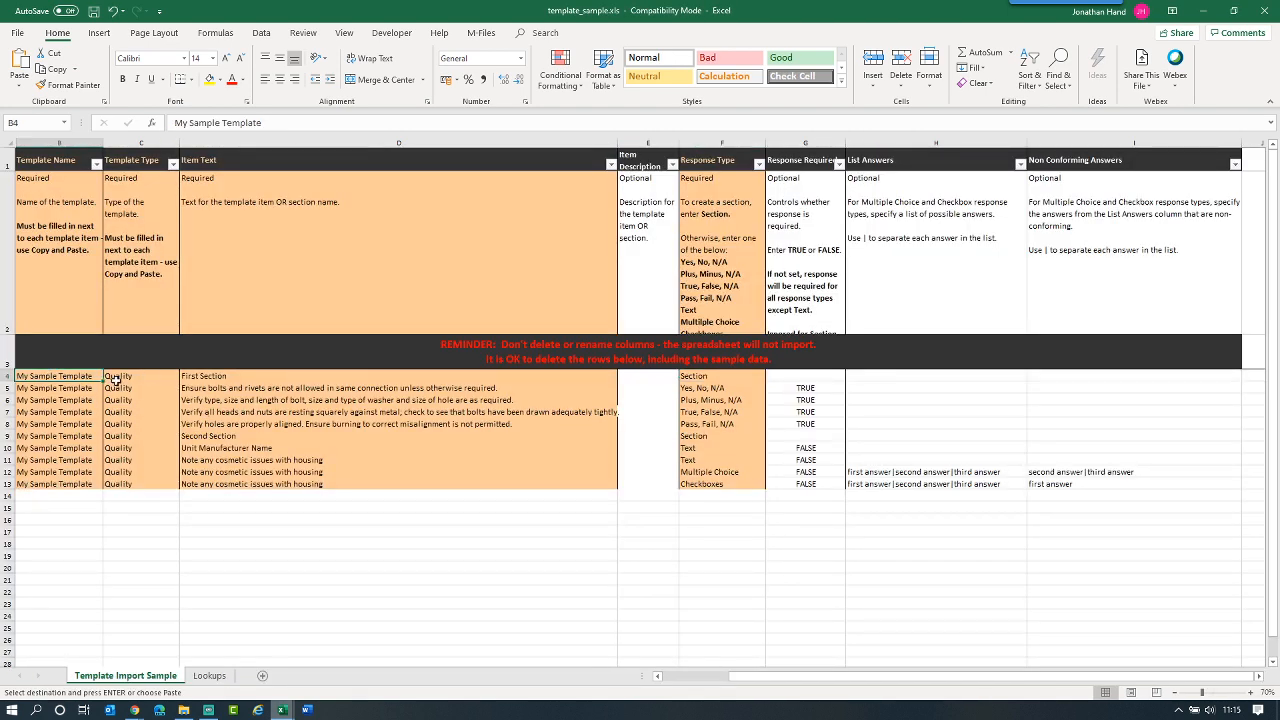
{"action": "type", "text": "BIM360 Surgery"}
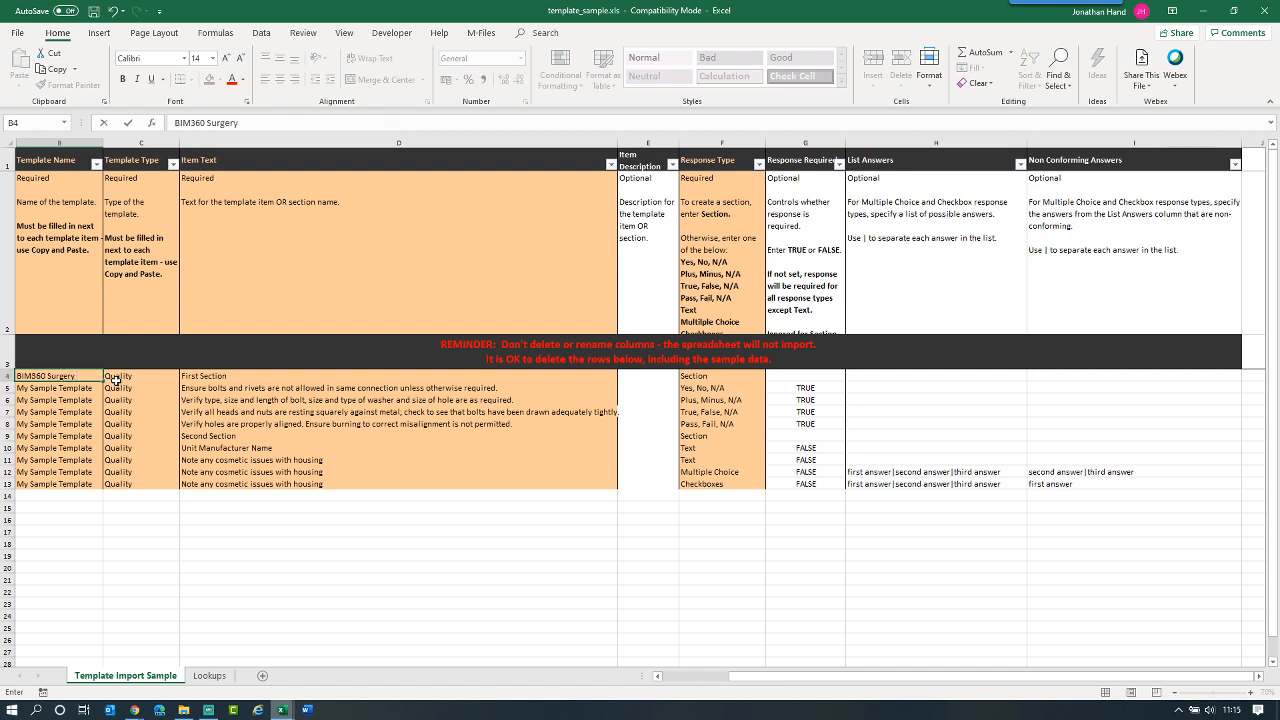
{"action": "type", "text": "ported Template"}
{"action": "left_click", "coordinate": [262, 550]}
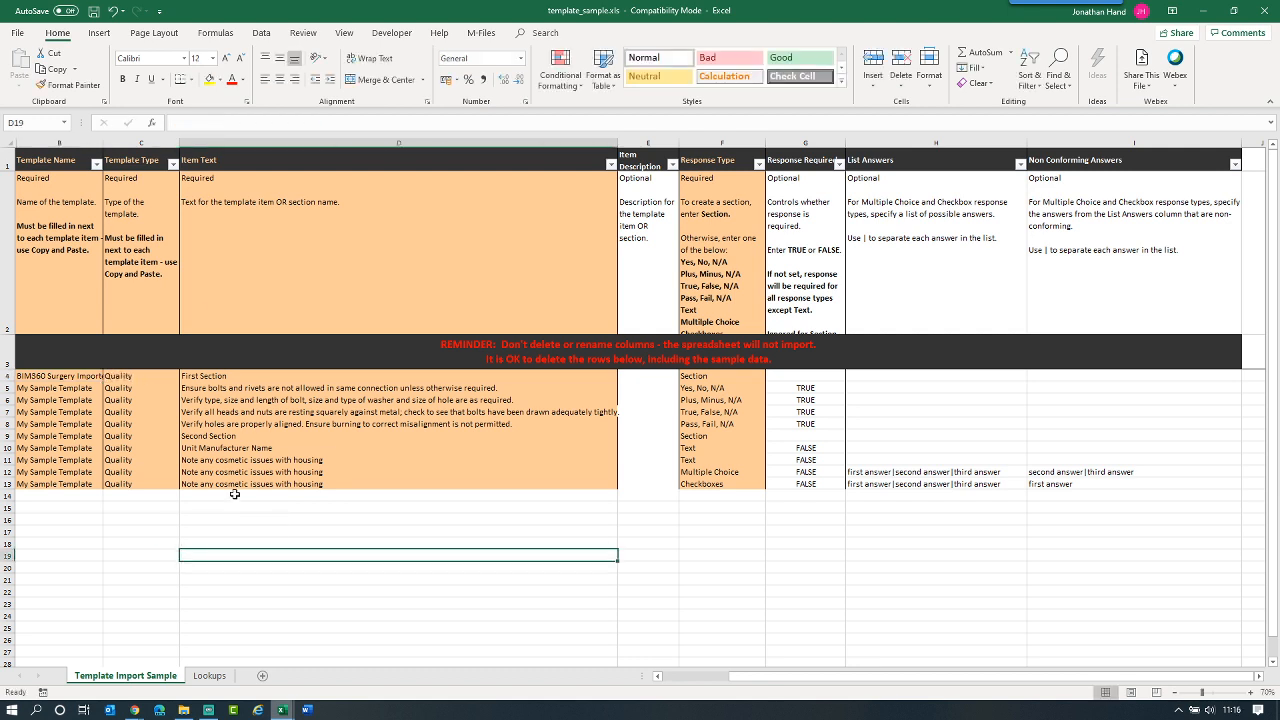
{"action": "double_click", "coordinate": [101, 138]}
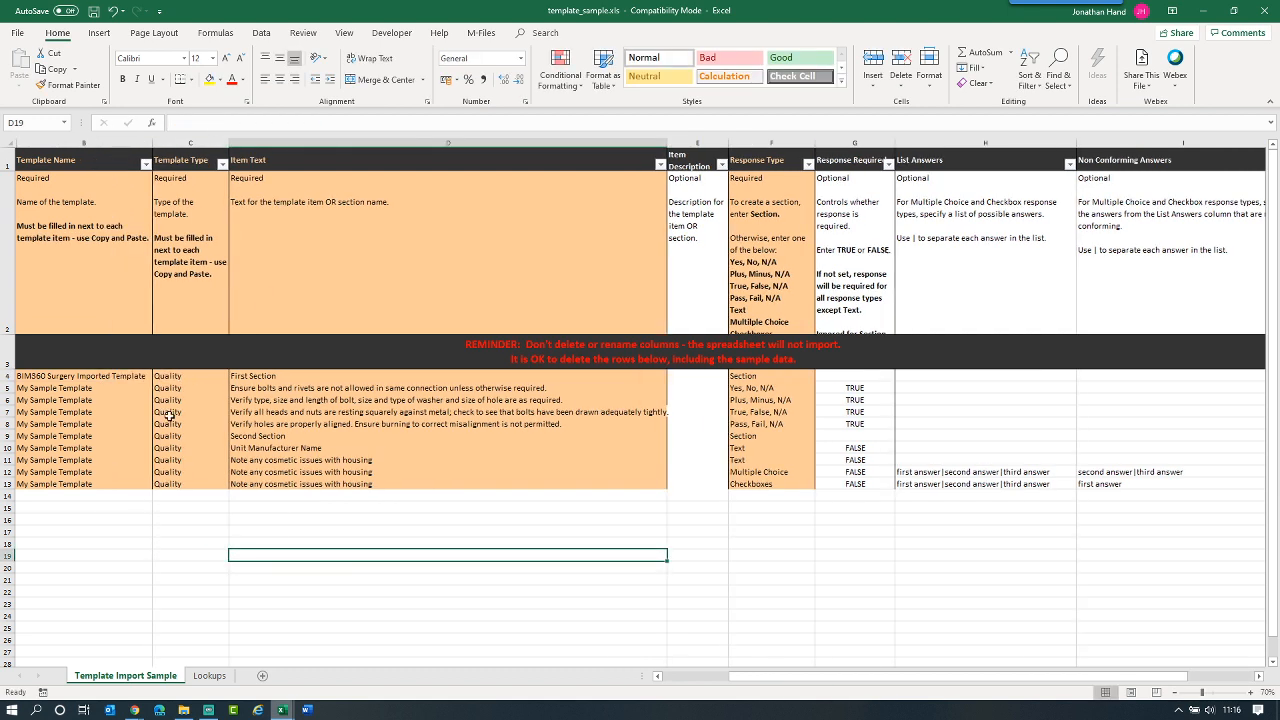
Set the first section's item text in D4 to "Bedroom 1" and check its response type in F4.
{"action": "left_click", "coordinate": [201, 373]}
{"action": "left_click", "coordinate": [250, 376]}
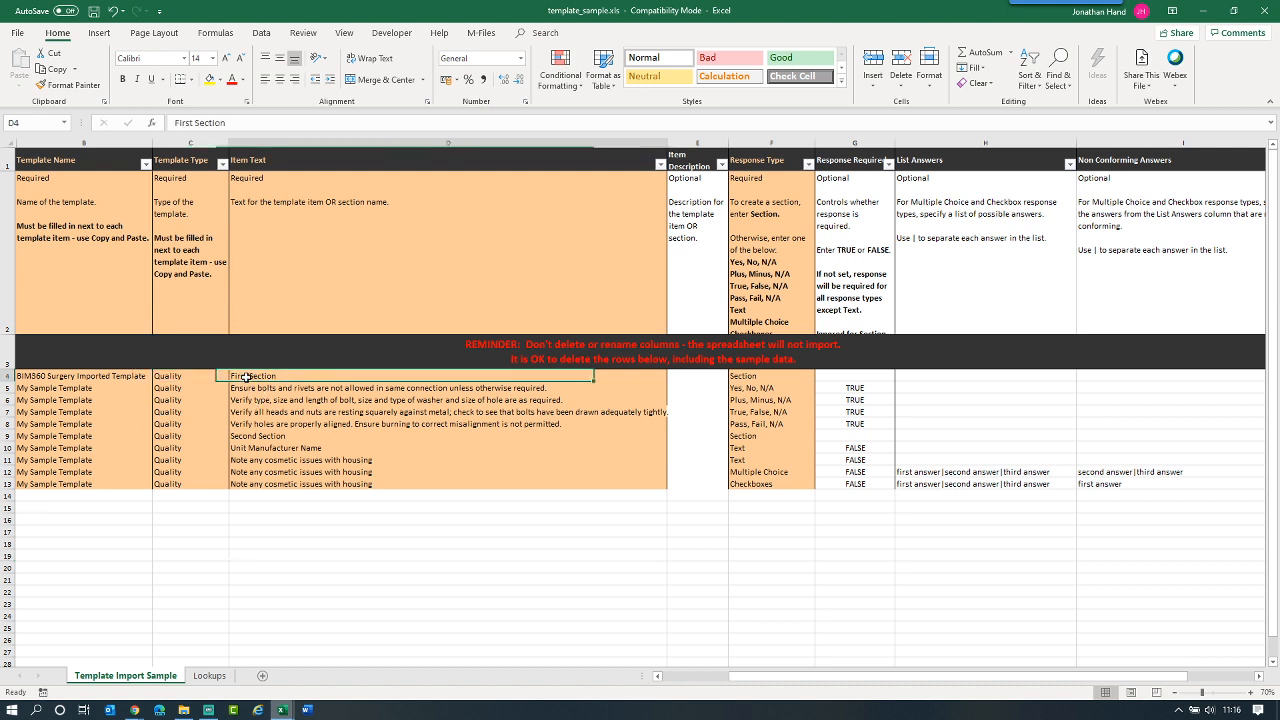
{"action": "type", "text": "Bedroom 1"}
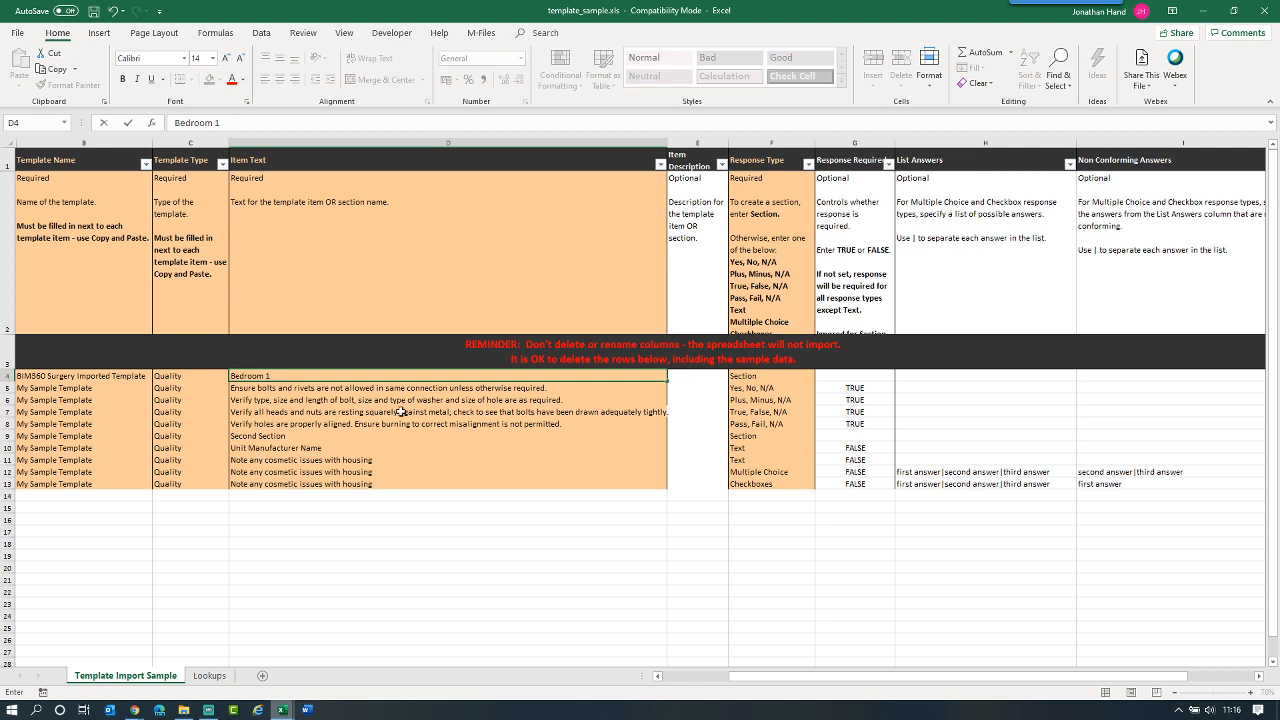
{"action": "left_click", "coordinate": [430, 576]}
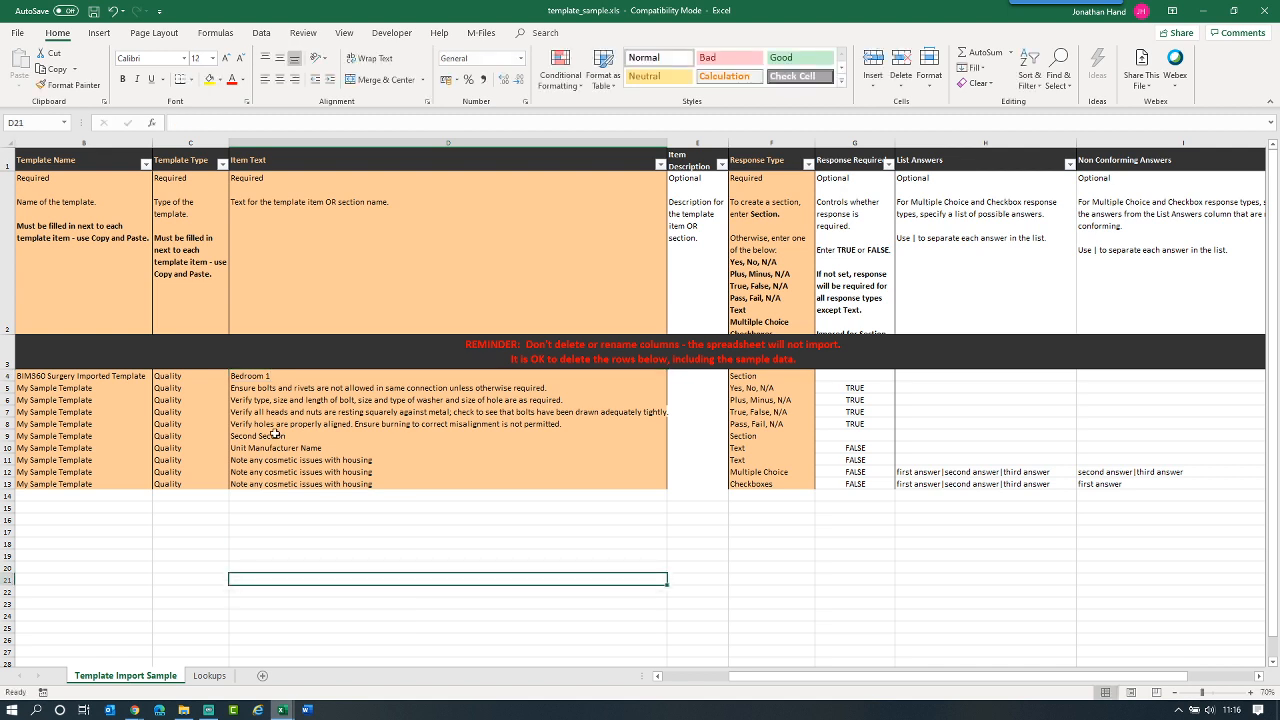
{"action": "left_click", "coordinate": [757, 381]}
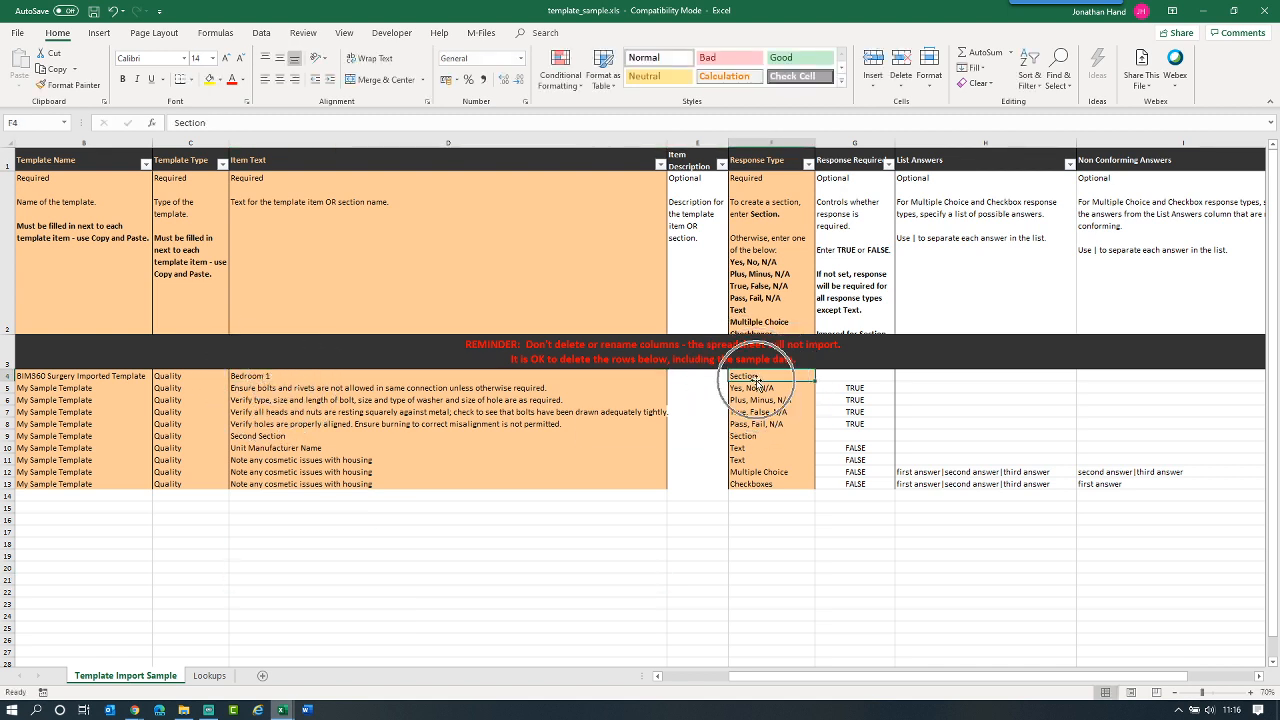
{"action": "left_click", "coordinate": [757, 381]}
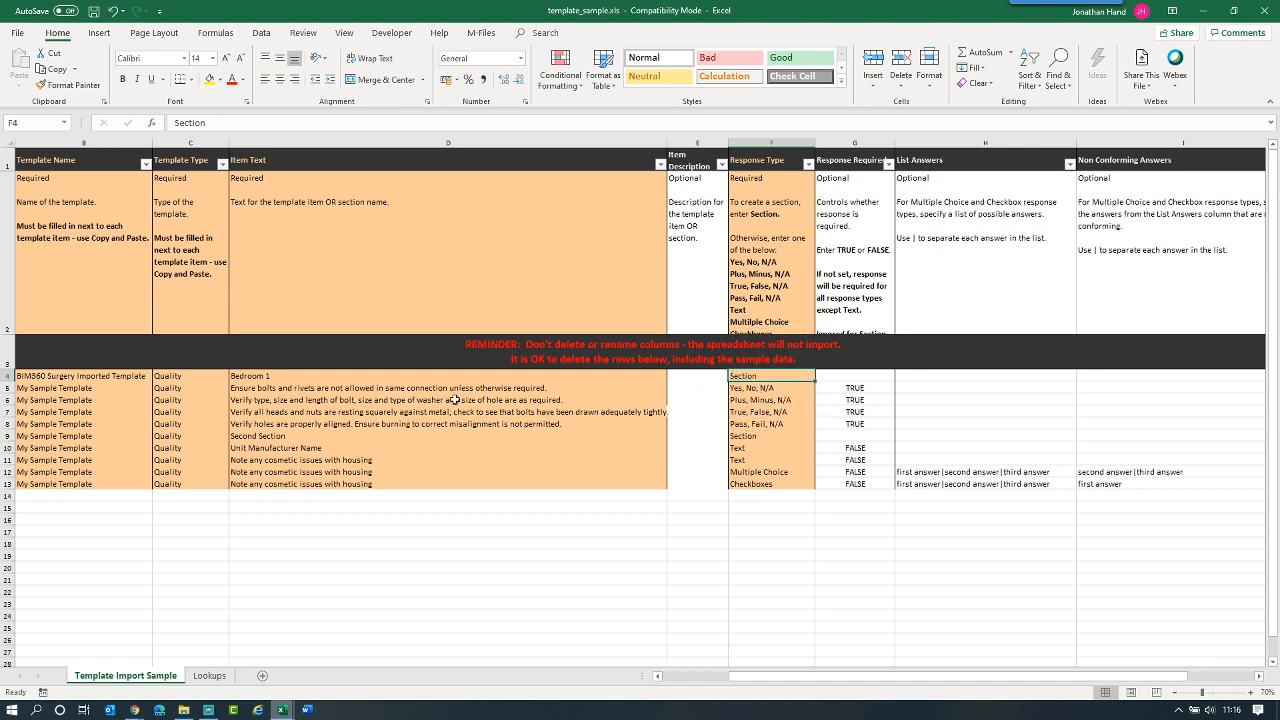
Copy the Bedroom 1 items A3:A25 from Inspection Checklist.xlsx again and paste them into the Item Text column from D5.
{"action": "left_click", "coordinate": [269, 388]}
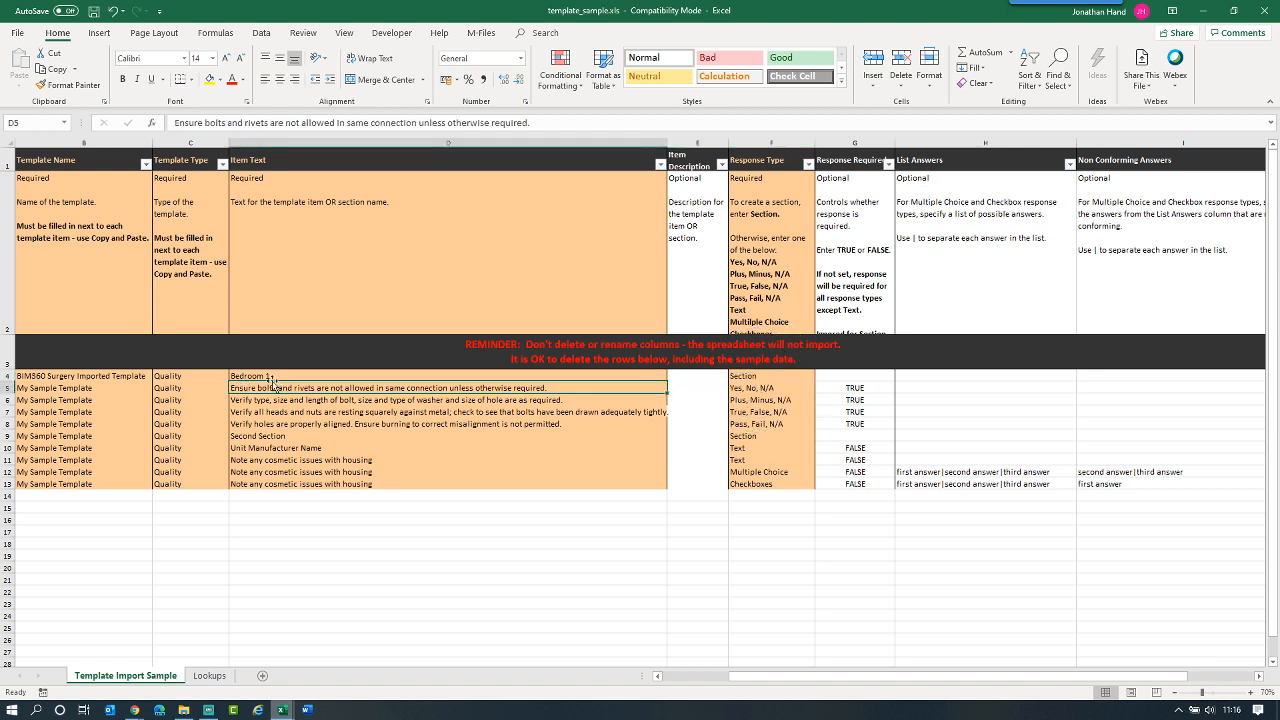
{"action": "mouse_move", "coordinate": [285, 712]}
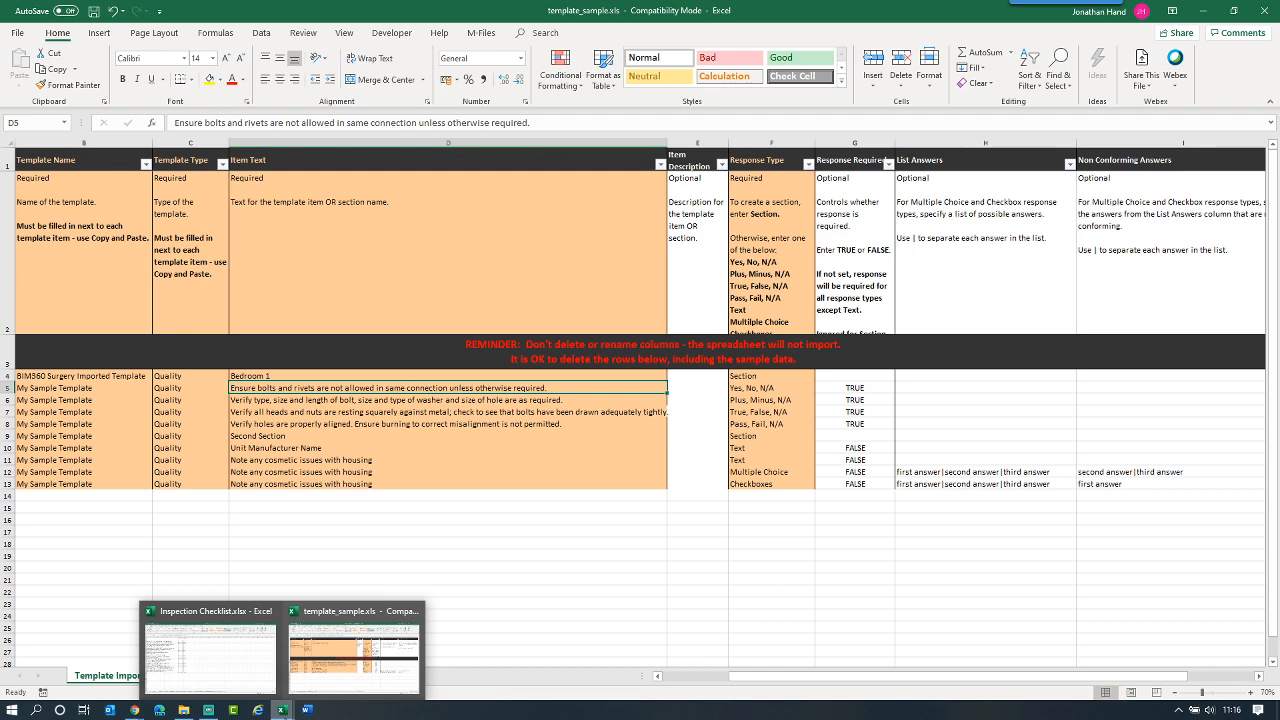
{"action": "left_click", "coordinate": [208, 645]}
{"action": "right_click", "coordinate": [44, 222]}
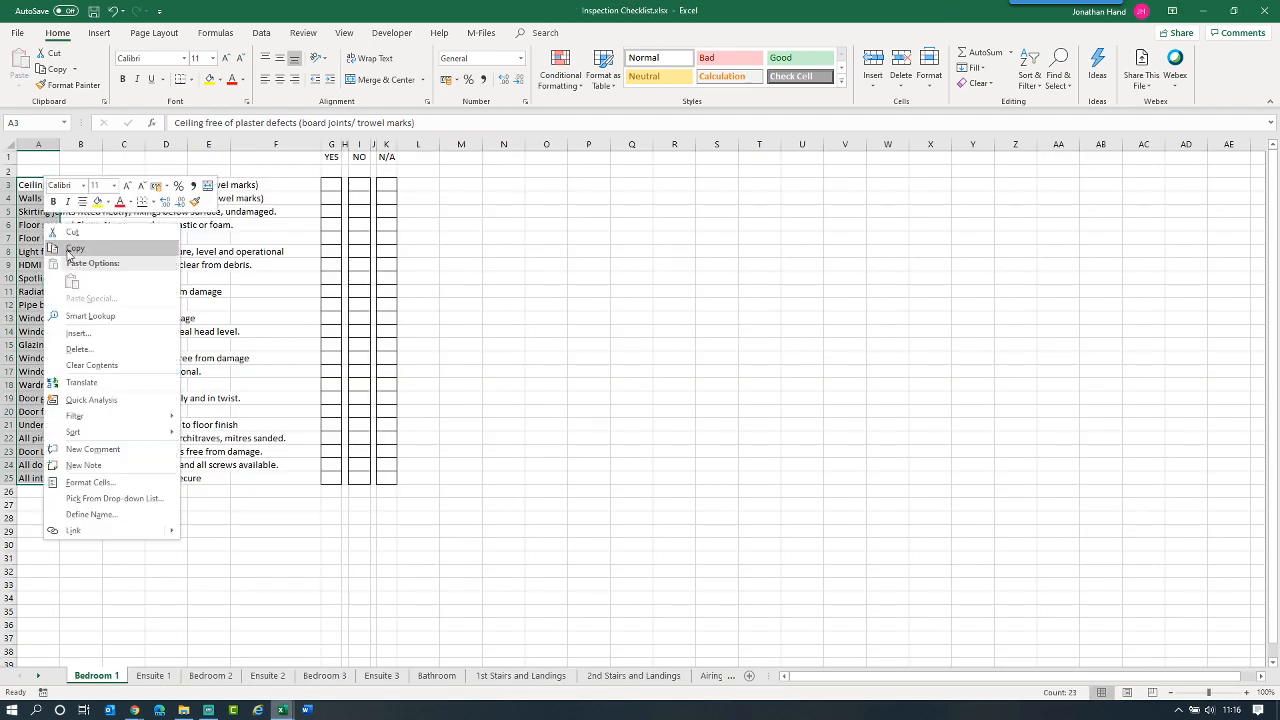
{"action": "left_click", "coordinate": [72, 248]}
{"action": "key", "text": "alt+Tab"}
{"action": "key", "text": "ctrl+v"}
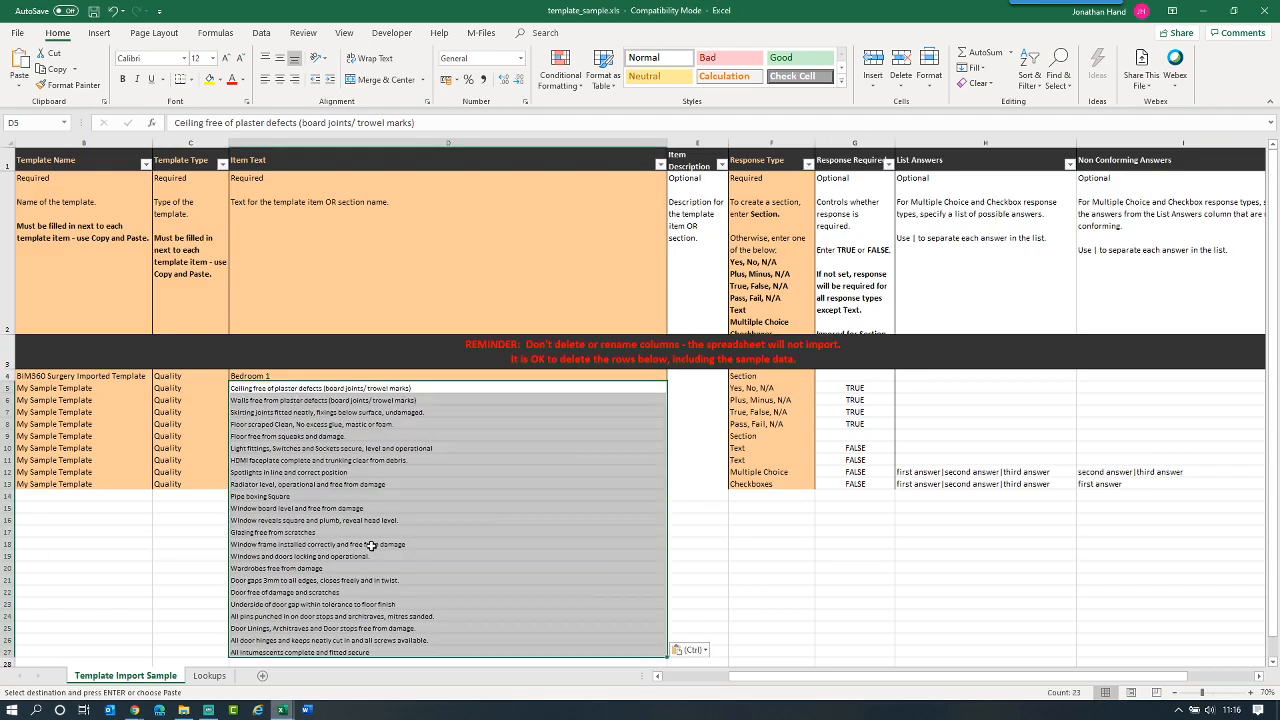
{"action": "left_click", "coordinate": [195, 580]}
{"action": "scroll", "coordinate": [176, 538], "scroll_direction": "down", "scroll_amount": 2}
{"action": "scroll", "coordinate": [255, 362], "scroll_direction": "up", "scroll_amount": 3}
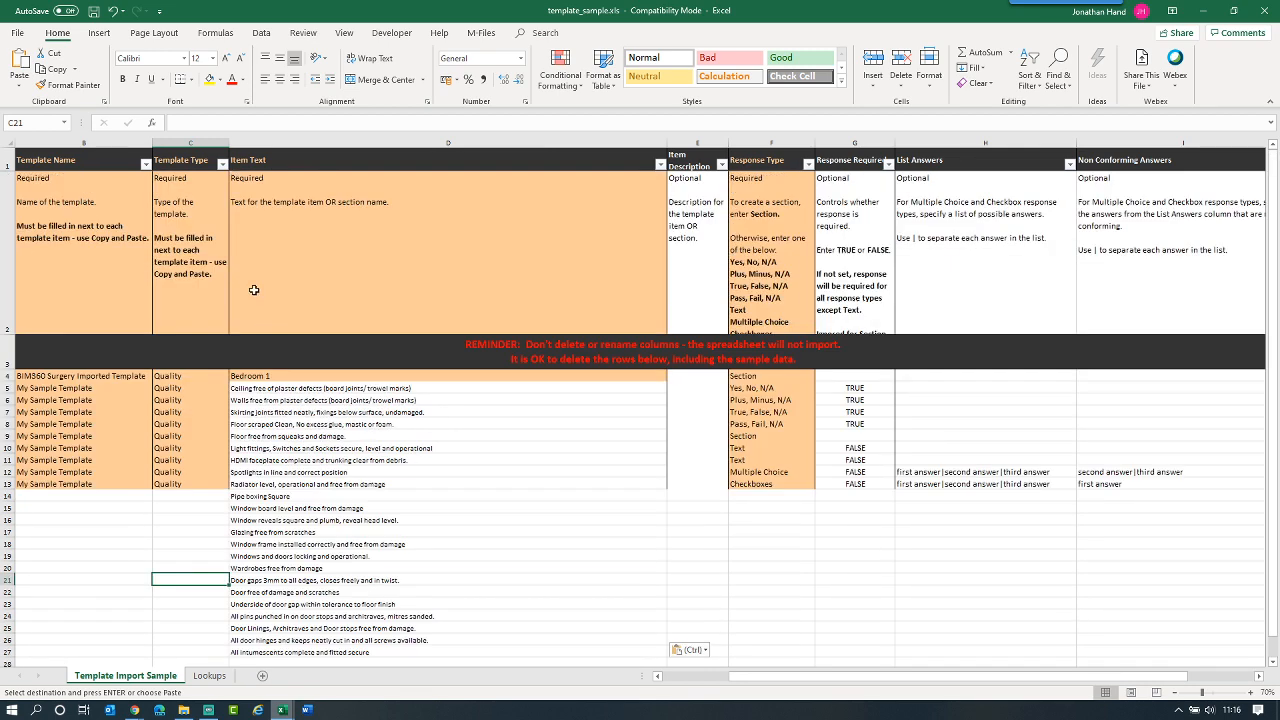
Fill the template name from B4 and the template type Quality down to row 27, alongside all pasted items.
{"action": "left_click", "coordinate": [92, 380]}
{"action": "left_click_drag", "start_coordinate": [152, 381], "coordinate": [168, 657]}
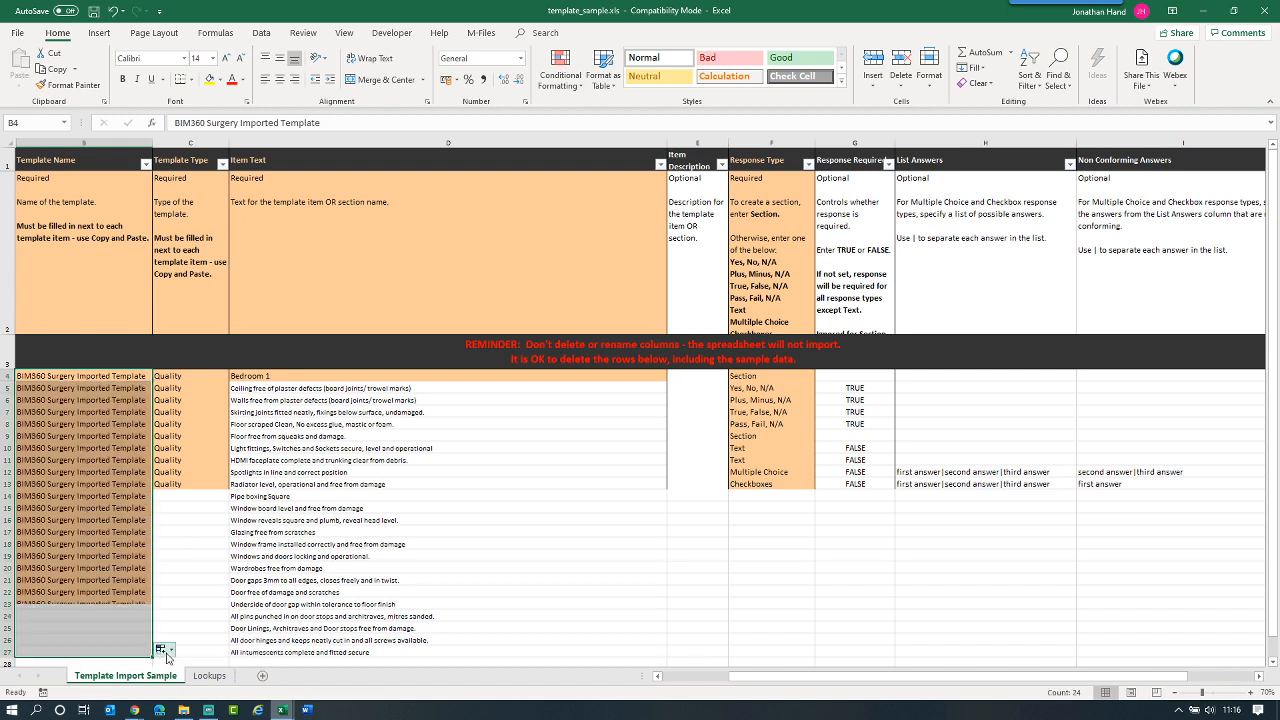
{"action": "left_click", "coordinate": [192, 484]}
{"action": "left_click_drag", "start_coordinate": [229, 488], "coordinate": [236, 655]}
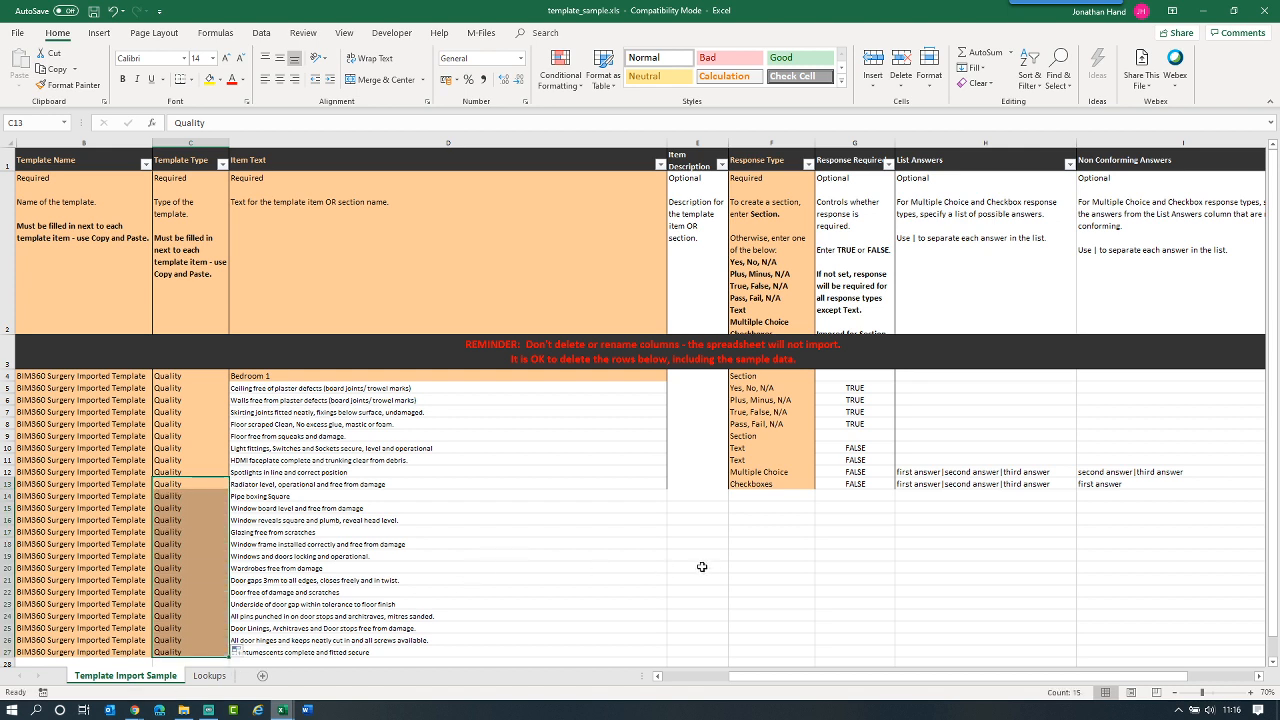
Fill the response type "Yes, No, N/A" and response required TRUE from row 5 down to row 27.
{"action": "left_click", "coordinate": [770, 388]}
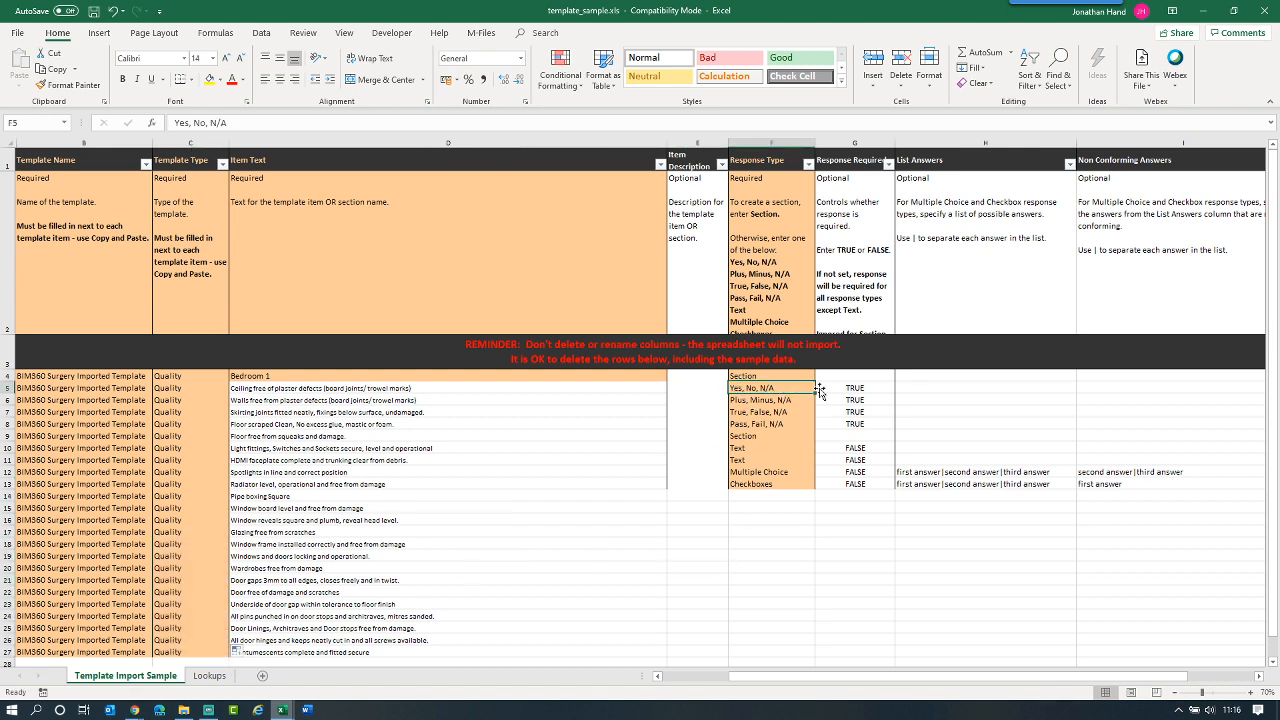
{"action": "left_click_drag", "start_coordinate": [852, 387], "coordinate": [797, 397]}
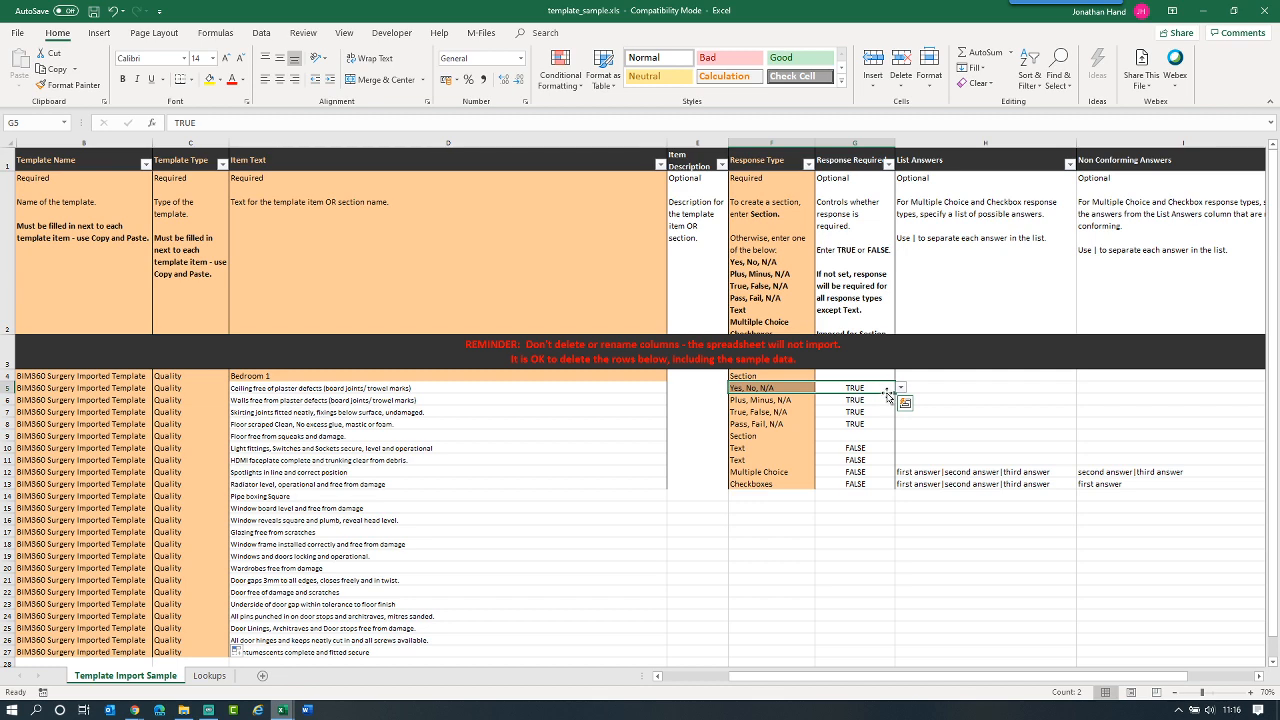
{"action": "left_click_drag", "start_coordinate": [895, 393], "coordinate": [906, 490]}
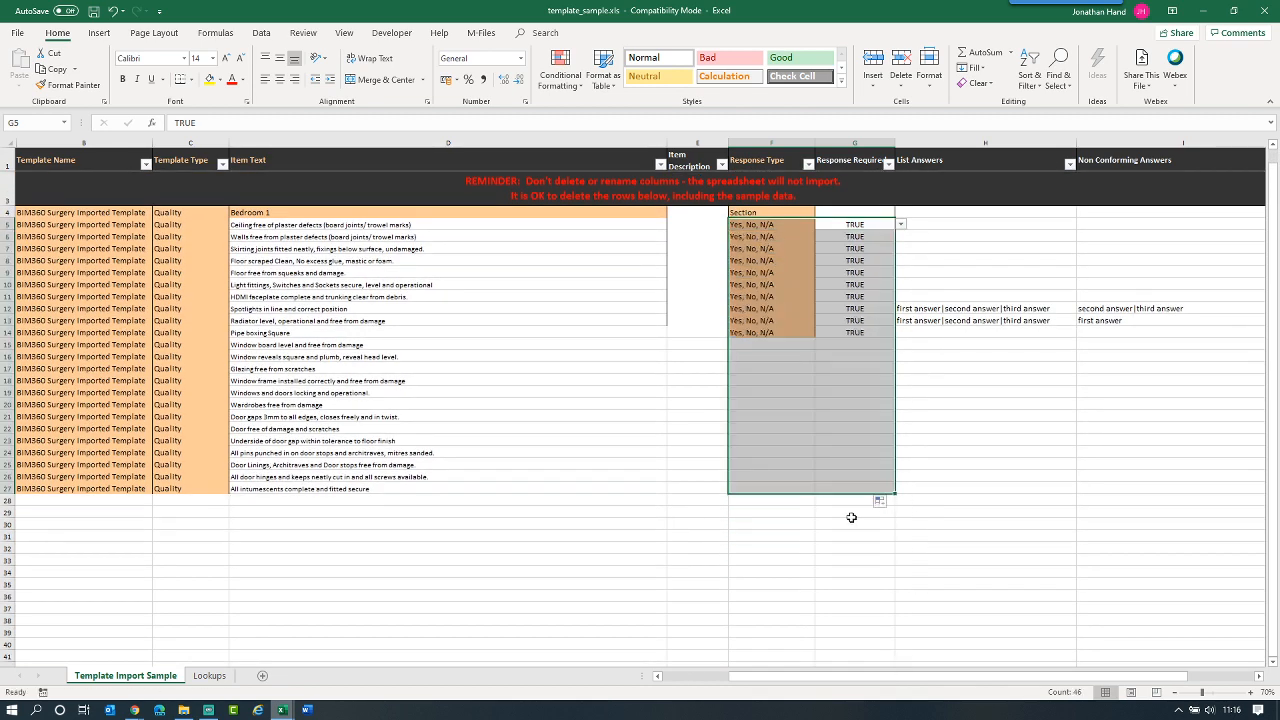
{"action": "left_click", "coordinate": [657, 573]}
{"action": "scroll", "coordinate": [700, 560], "scroll_direction": "up", "scroll_amount": 1}
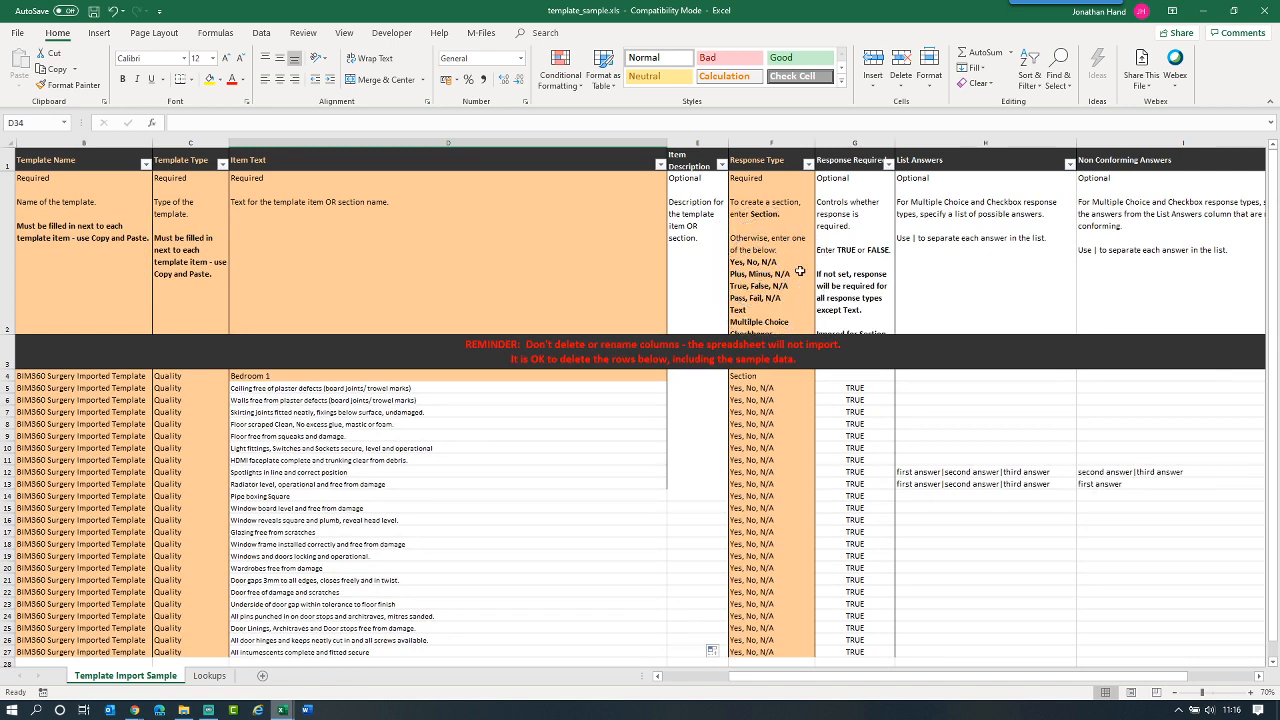
Clear the leftover sample entries in the List Answers and Non Conforming Answers columns, rows 11 to 14.
{"action": "left_click_drag", "start_coordinate": [906, 462], "coordinate": [1135, 496]}
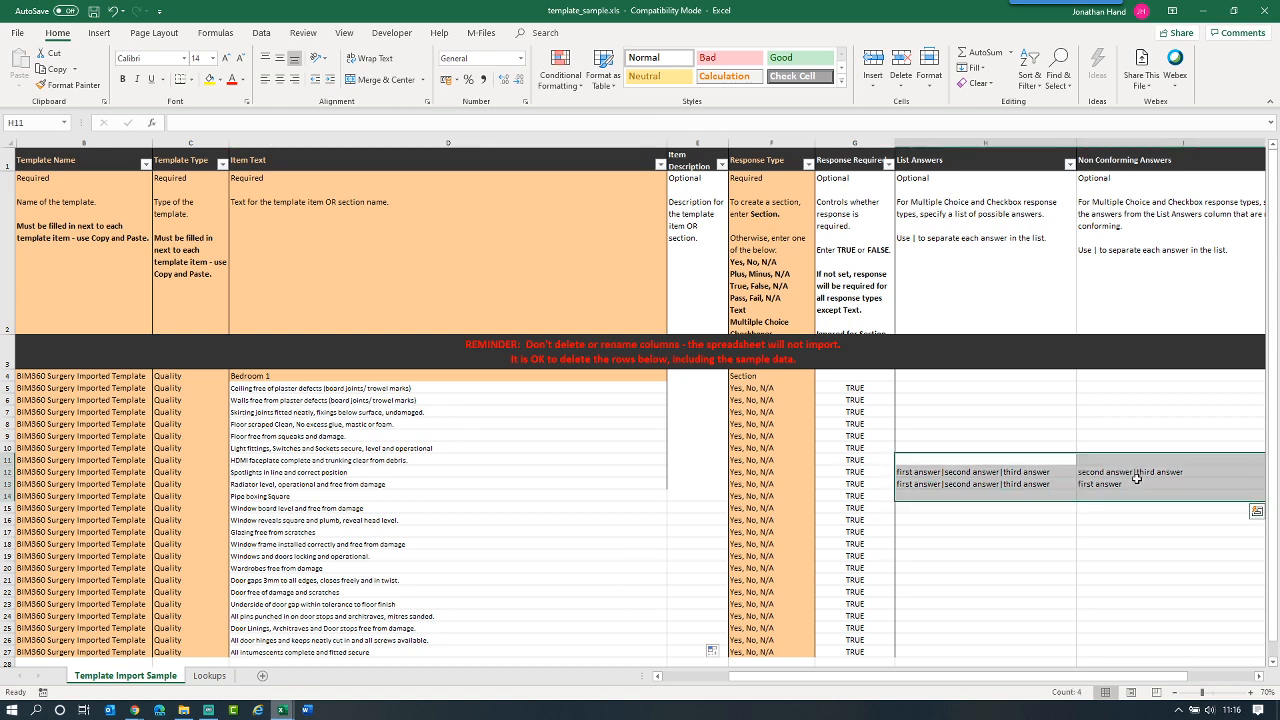
{"action": "key", "text": "Delete"}
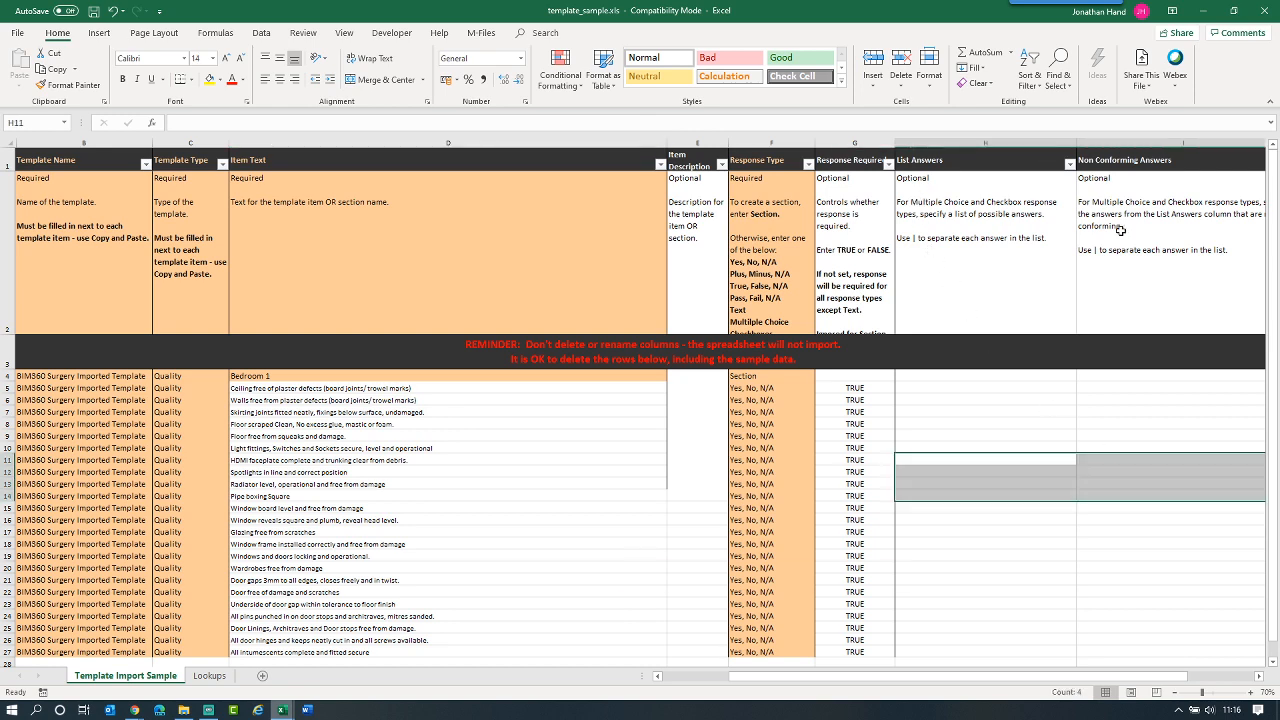
{"action": "key", "text": "Up"}
{"action": "scroll", "coordinate": [1007, 427], "scroll_direction": "down", "scroll_amount": 2}
{"action": "scroll", "coordinate": [660, 420], "scroll_direction": "up", "scroll_amount": 1}
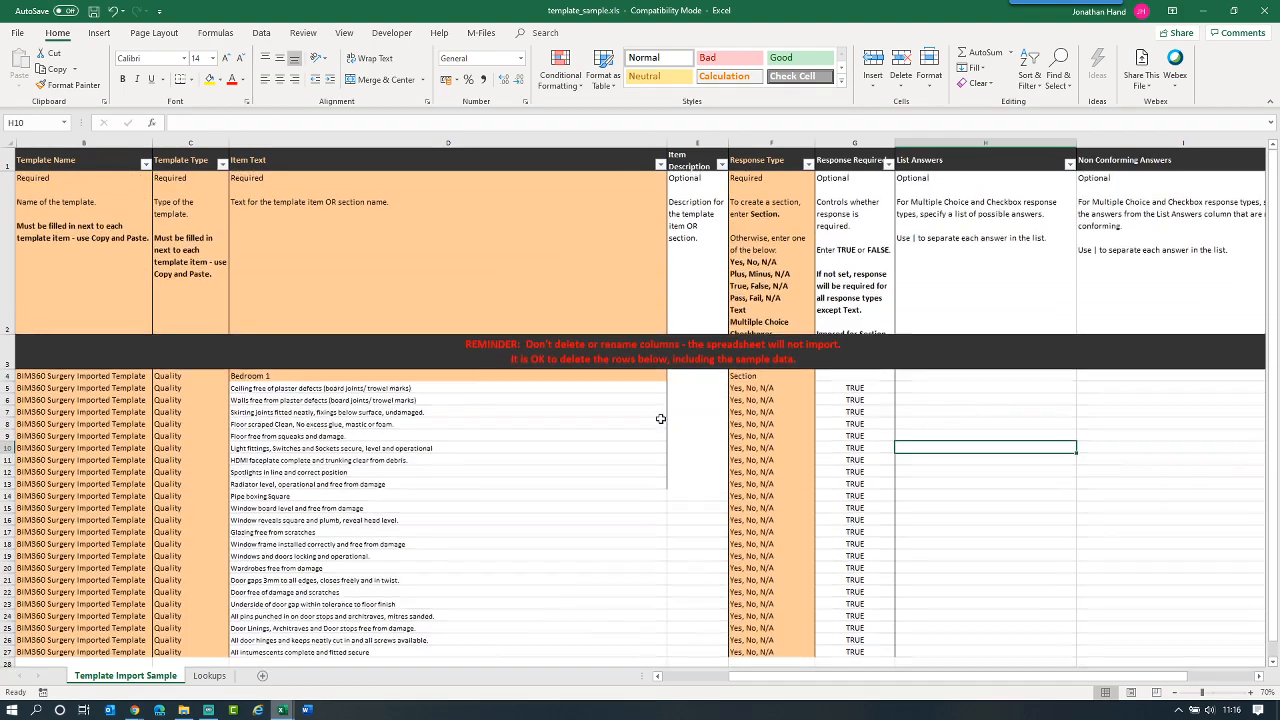
Copy the Ensuite 1 items A3:A45 from Inspection Checklist.xlsx.
{"action": "scroll", "coordinate": [660, 420], "scroll_direction": "down", "scroll_amount": 1}
{"action": "scroll", "coordinate": [277, 306], "scroll_direction": "up", "scroll_amount": 1}
{"action": "scroll", "coordinate": [276, 305], "scroll_direction": "down", "scroll_amount": 1}
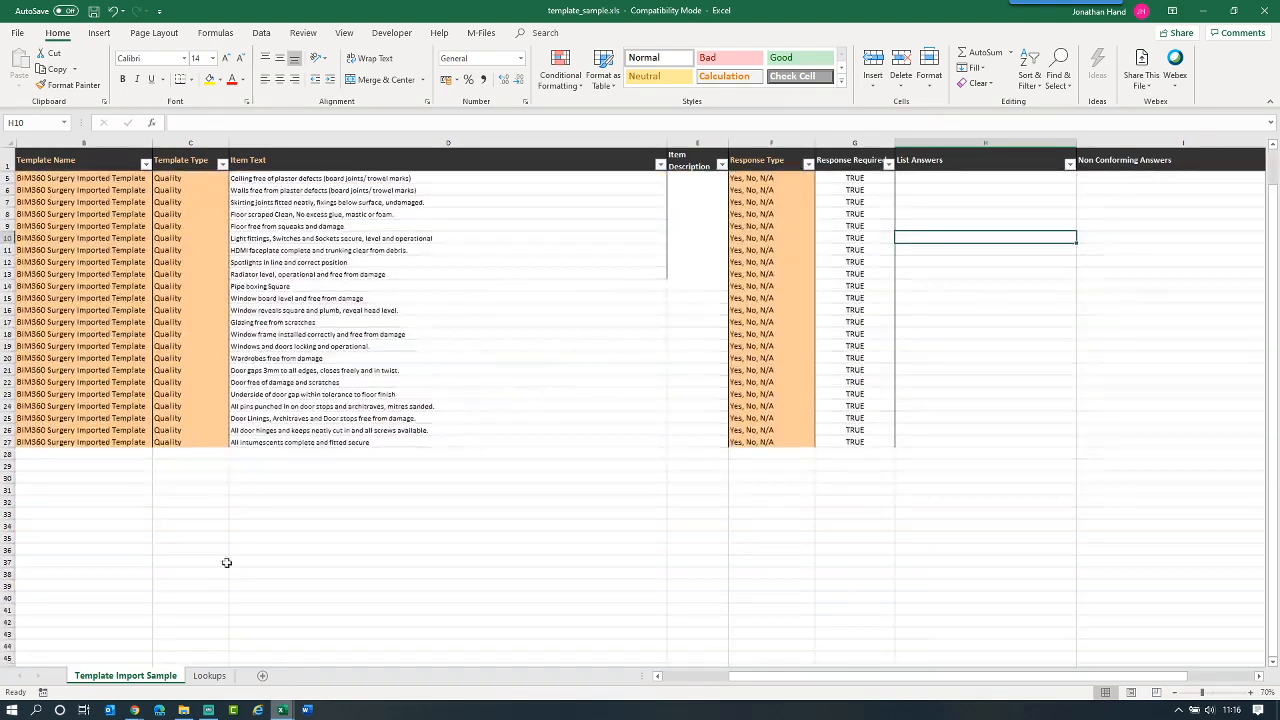
{"action": "mouse_move", "coordinate": [281, 710]}
{"action": "left_click", "coordinate": [242, 668]}
{"action": "left_click", "coordinate": [153, 676]}
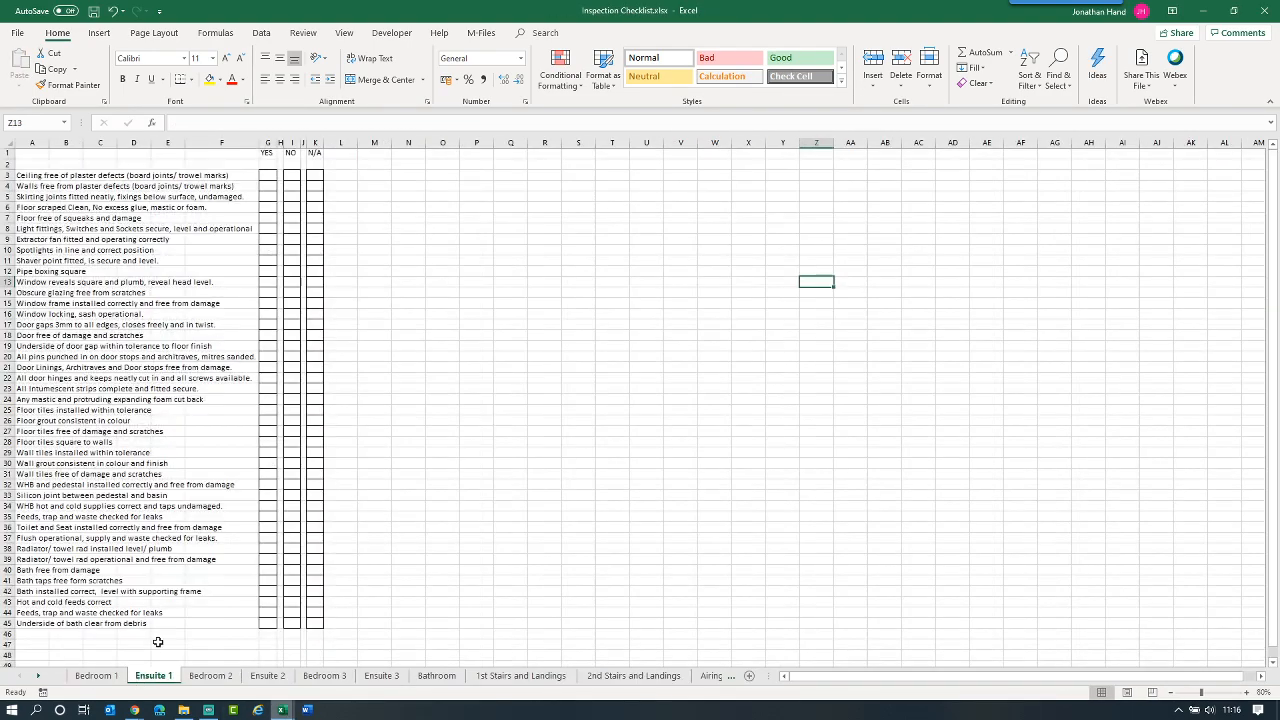
{"action": "left_click", "coordinate": [26, 622]}
{"action": "left_click_drag", "start_coordinate": [26, 622], "coordinate": [16, 180]}
{"action": "key", "text": "ctrl+c"}
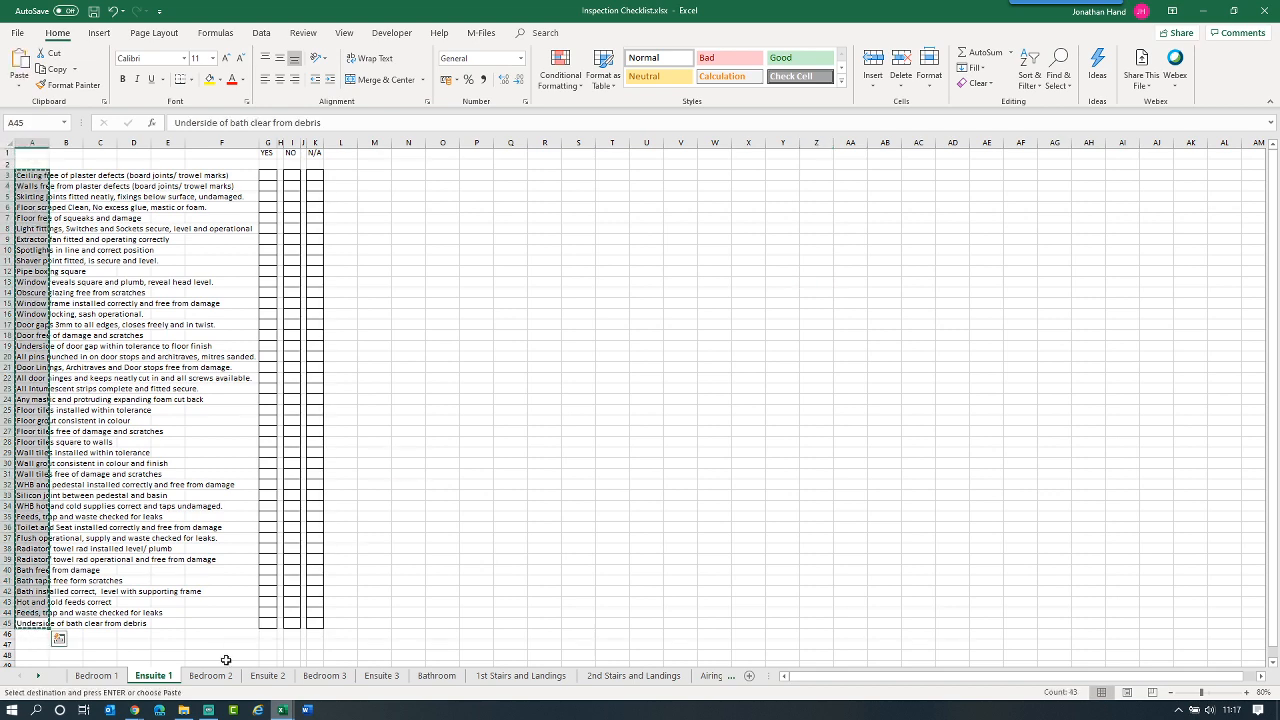
Paste the copied ensuite items into the Item Text column of template_sample.xls from D29.
{"action": "mouse_move", "coordinate": [281, 710]}
{"action": "left_click", "coordinate": [360, 645]}
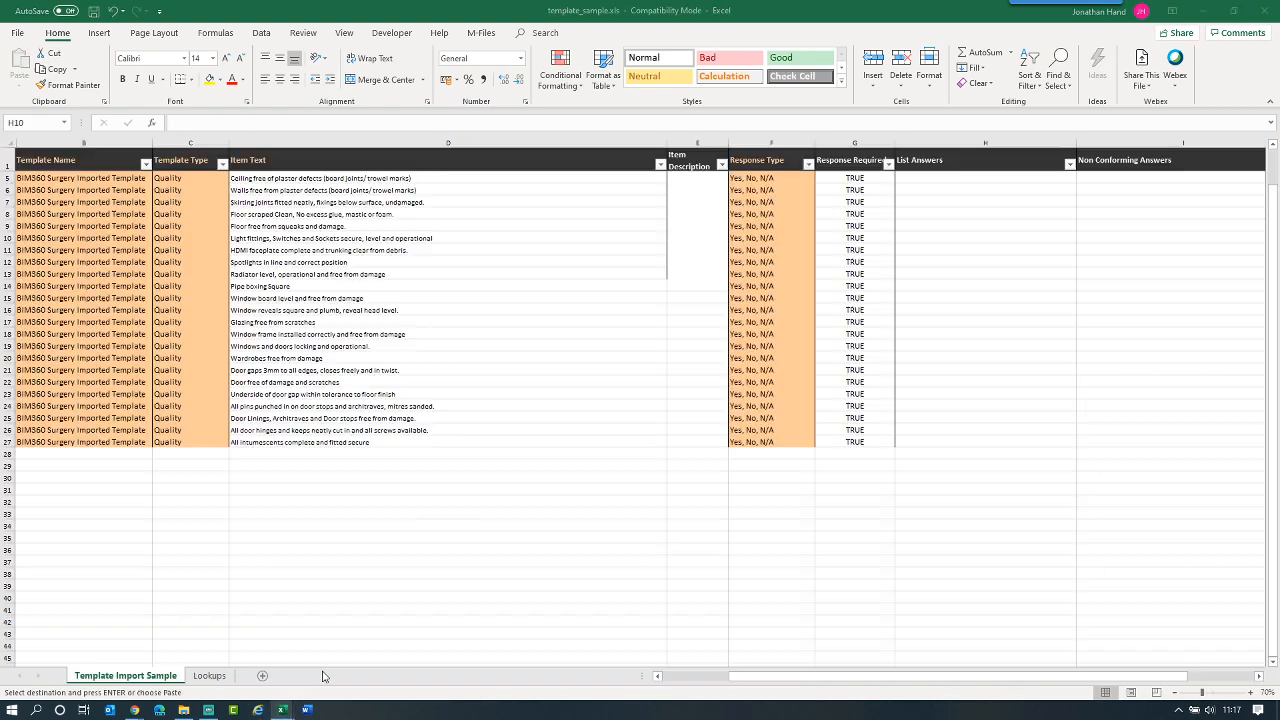
{"action": "left_click", "coordinate": [254, 467]}
{"action": "key", "text": "ctrl+v"}
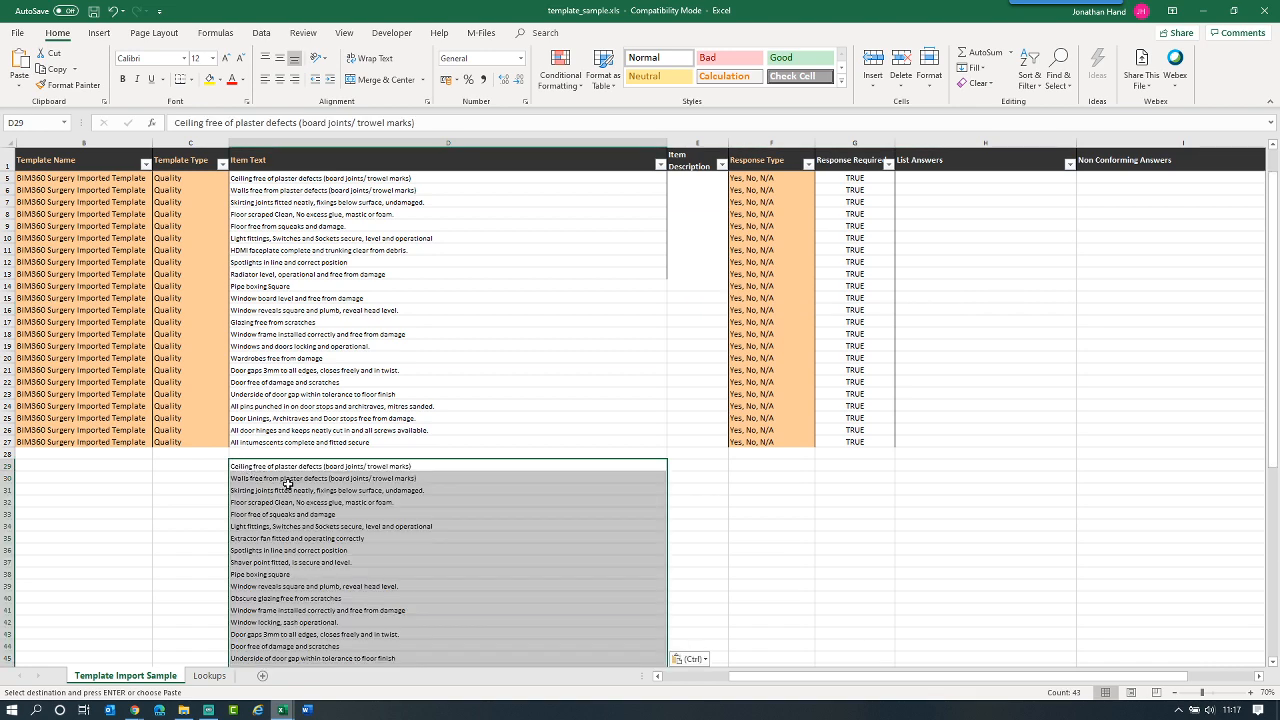
{"action": "left_click", "coordinate": [880, 513]}
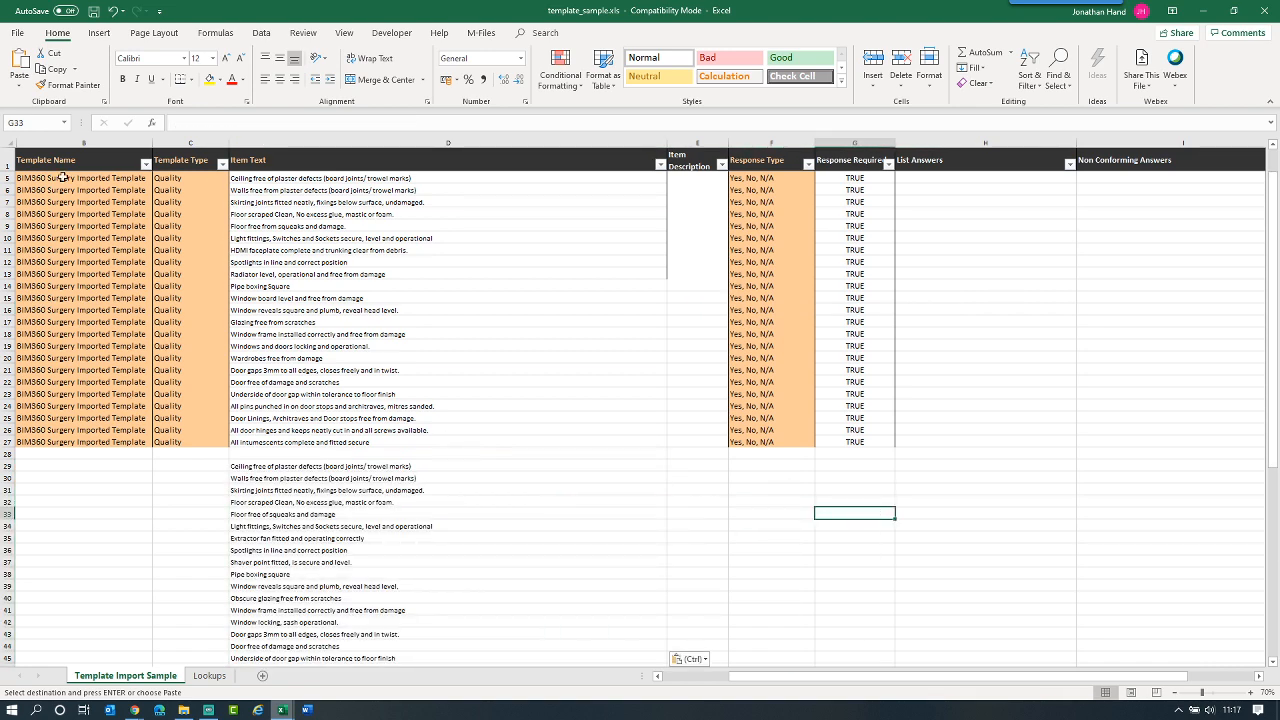
Copy the Bedroom 1 section row B4:F4 into row 28 and rename its item text to Ensuite.
{"action": "left_click_drag", "start_coordinate": [65, 178], "coordinate": [828, 400]}
{"action": "left_click", "coordinate": [246, 424]}
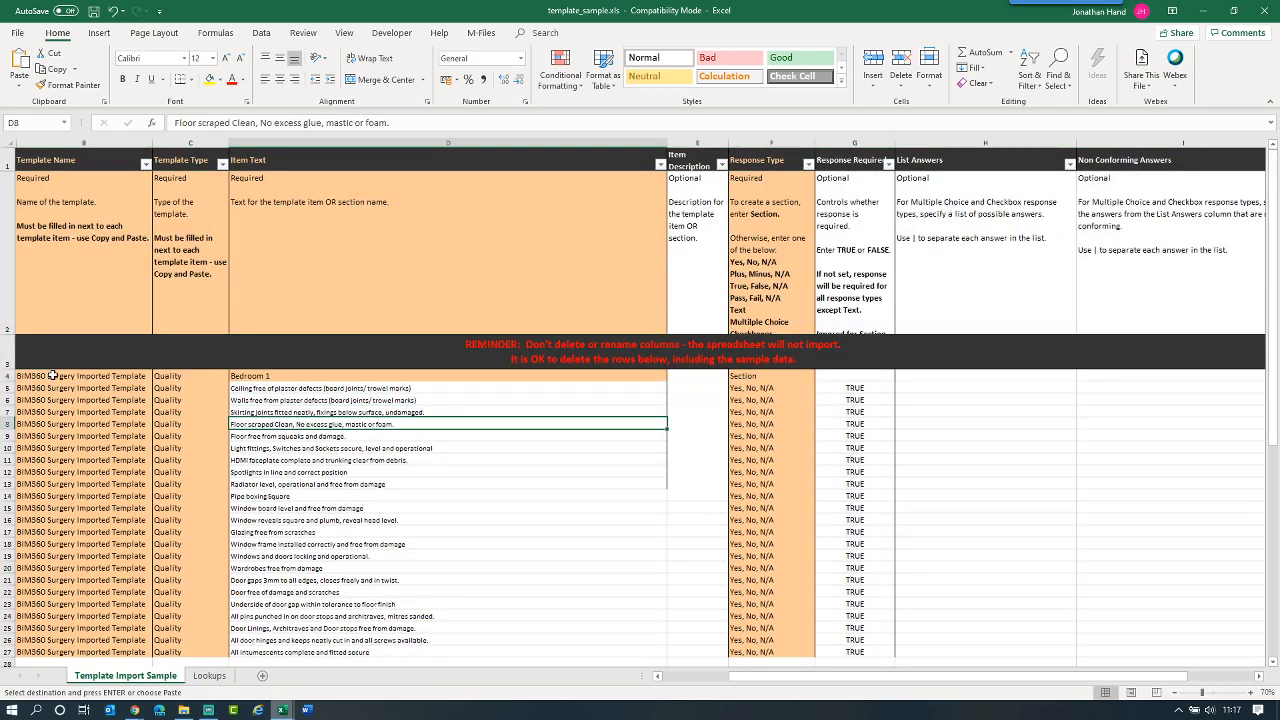
{"action": "left_click_drag", "start_coordinate": [70, 376], "coordinate": [775, 375]}
{"action": "scroll", "coordinate": [136, 421], "scroll_direction": "down", "scroll_amount": 3}
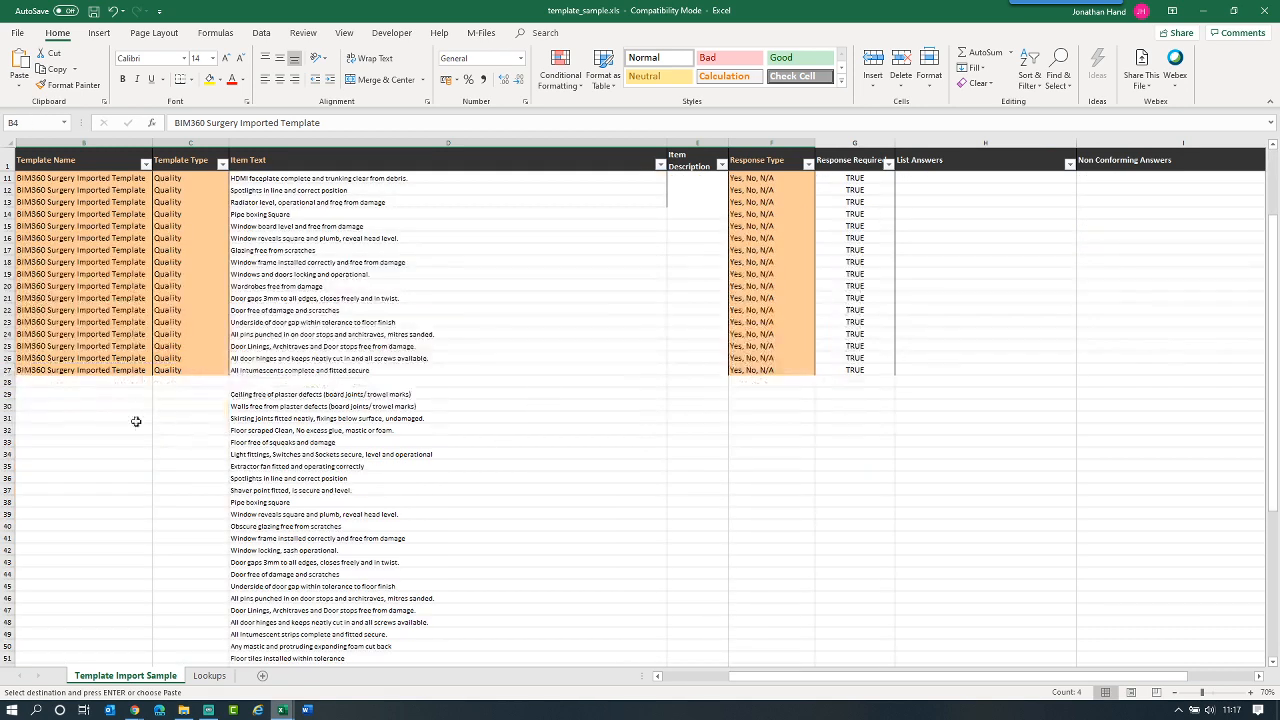
{"action": "left_click", "coordinate": [57, 386]}
{"action": "key", "text": "ctrl+v"}
{"action": "left_click", "coordinate": [82, 466]}
{"action": "left_click", "coordinate": [288, 382]}
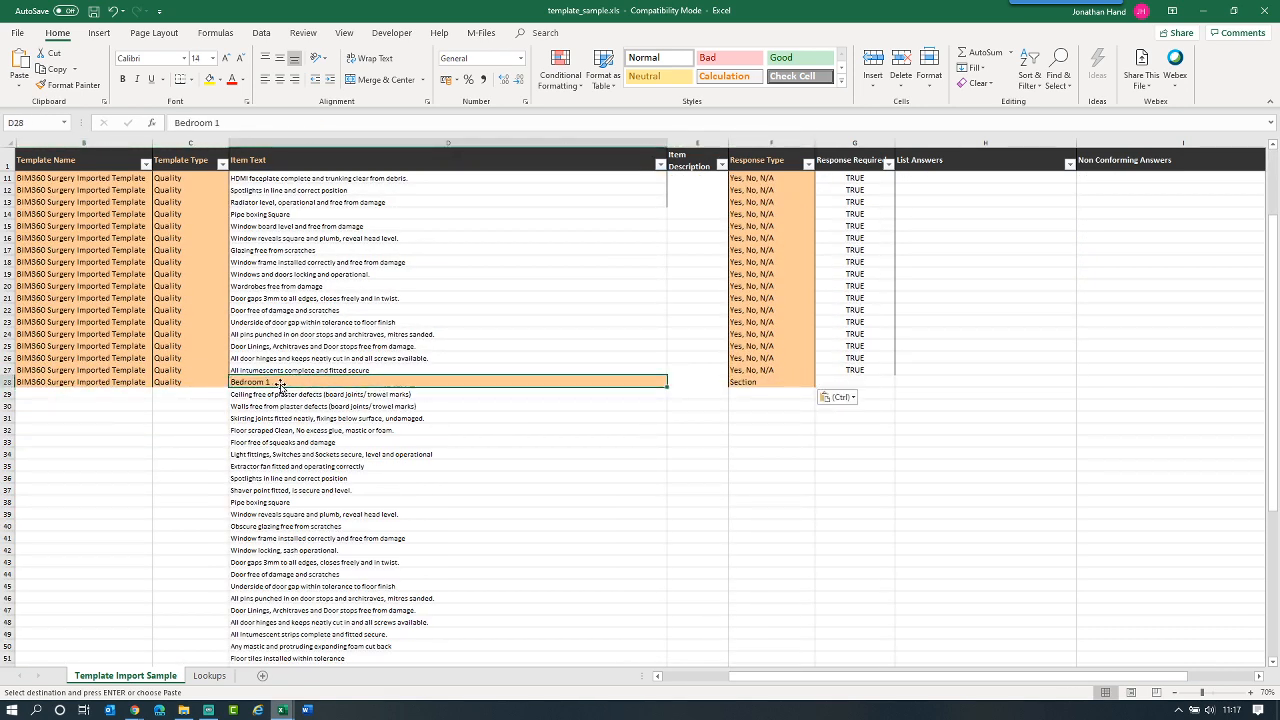
{"action": "type", "text": "Ensuite"}
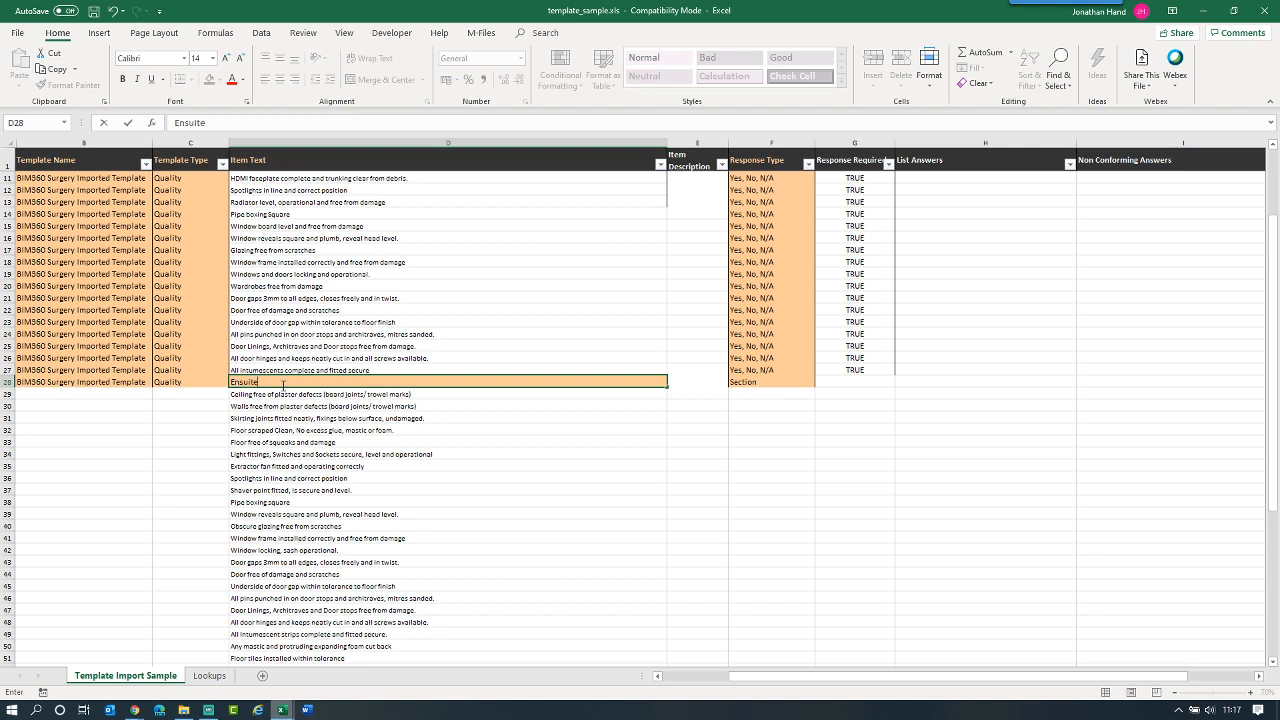
{"action": "left_click", "coordinate": [806, 520]}
Copy the response type "Yes, No, N/A" and response required TRUE from row 27 to row 29 and fill them down to row 71.
{"action": "left_click_drag", "start_coordinate": [732, 375], "coordinate": [884, 372]}
{"action": "key", "text": "ctrl+c"}
{"action": "left_click", "coordinate": [752, 396]}
{"action": "key", "text": "ctrl+v"}
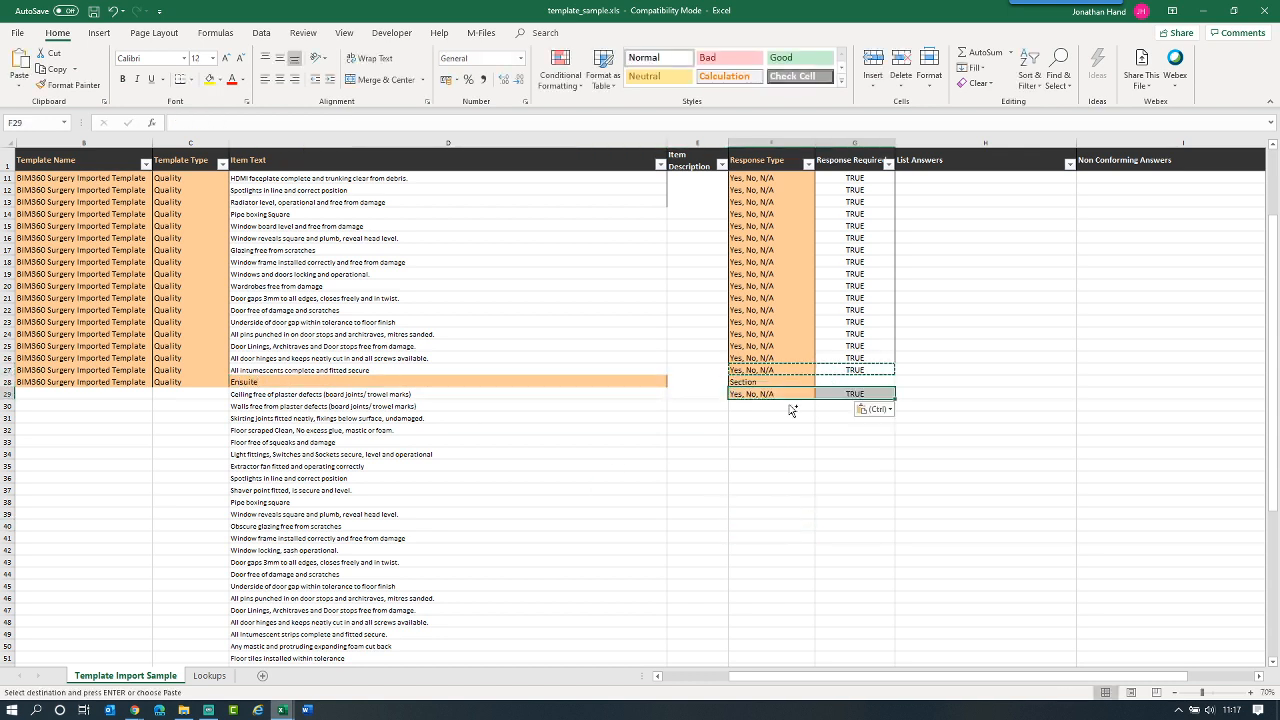
{"action": "key", "text": "Down"}
{"action": "key", "text": "Down"}
{"action": "key", "text": "Down"}
{"action": "key", "text": "Down"}
{"action": "key", "text": "Down"}
{"action": "left_click_drag", "start_coordinate": [781, 397], "coordinate": [889, 612]}
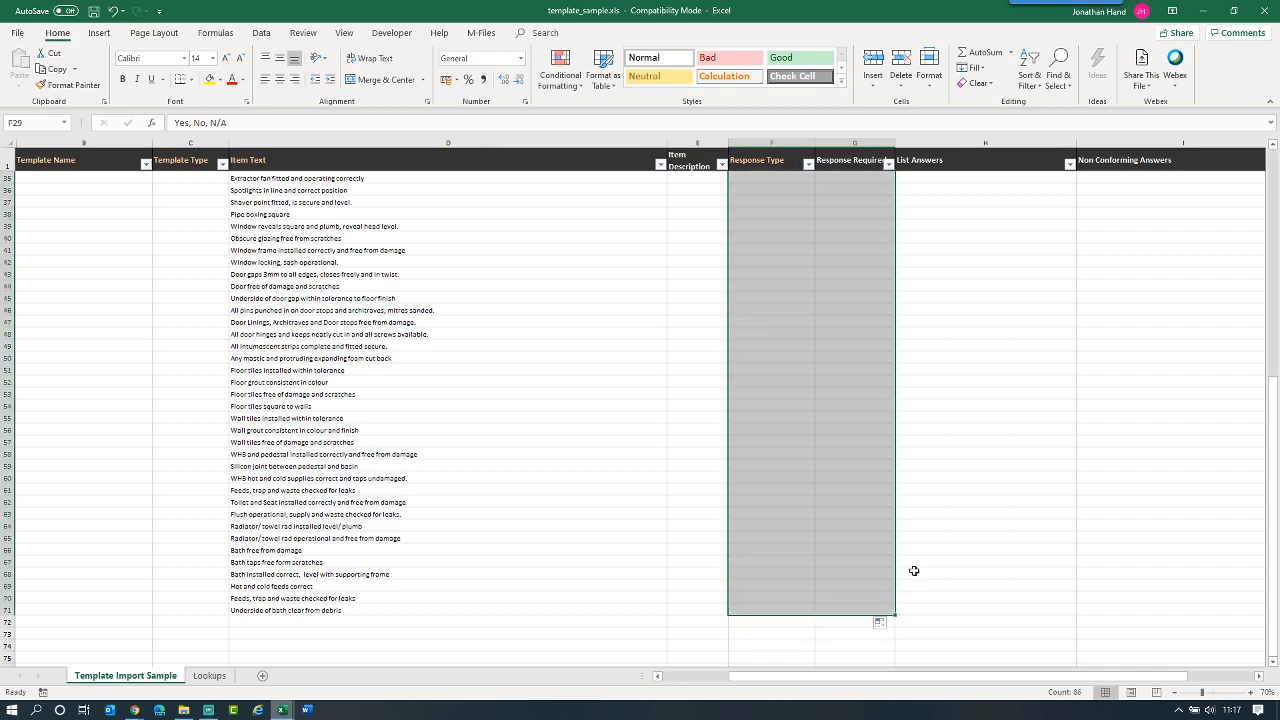
{"action": "left_click", "coordinate": [957, 488]}
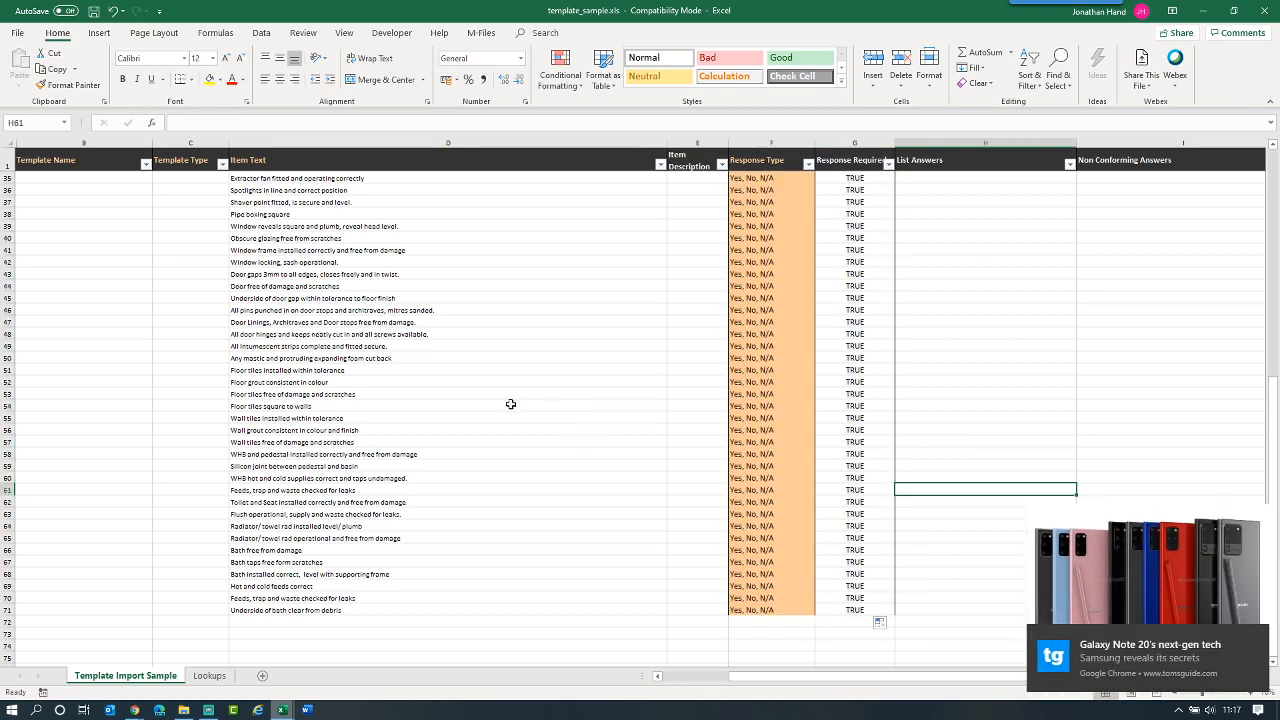
Fill the template name and the template type Quality from row 28 down to row 71.
{"action": "scroll", "coordinate": [509, 403], "scroll_direction": "up", "scroll_amount": 1}
{"action": "scroll", "coordinate": [251, 380], "scroll_direction": "up", "scroll_amount": 2}
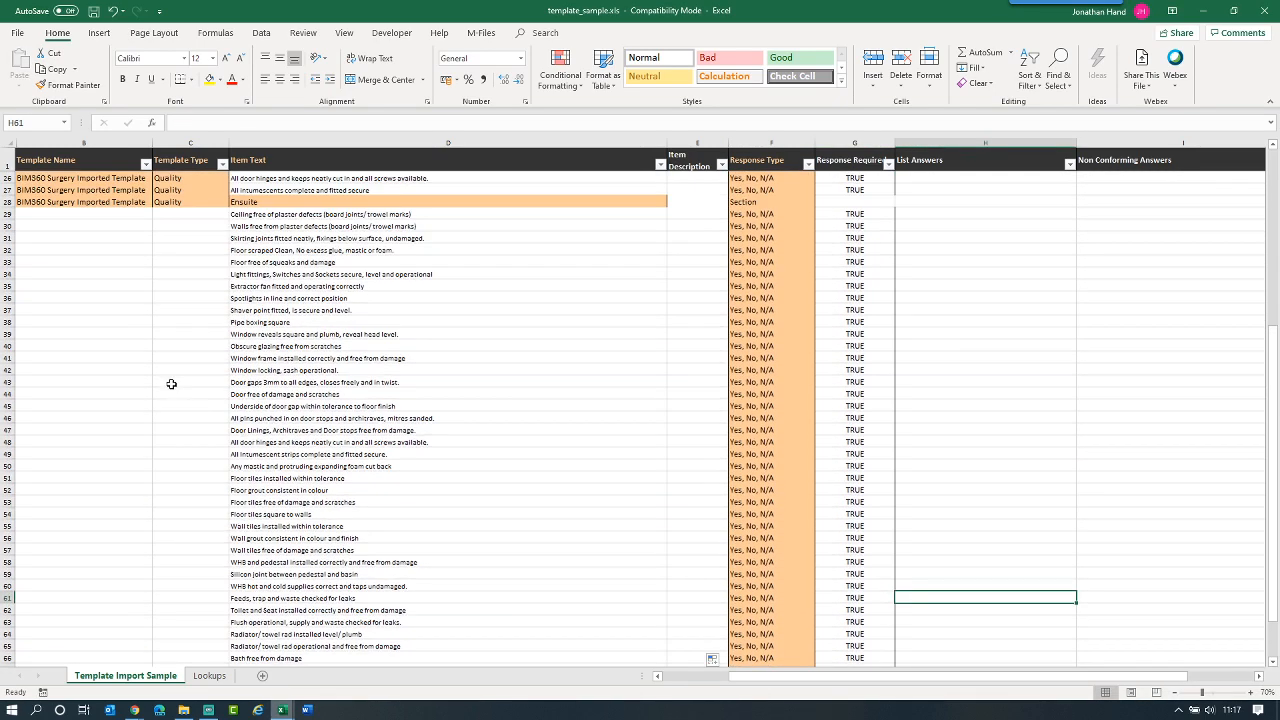
{"action": "scroll", "coordinate": [78, 251], "scroll_direction": "up", "scroll_amount": 1}
{"action": "left_click_drag", "start_coordinate": [60, 238], "coordinate": [216, 638]}
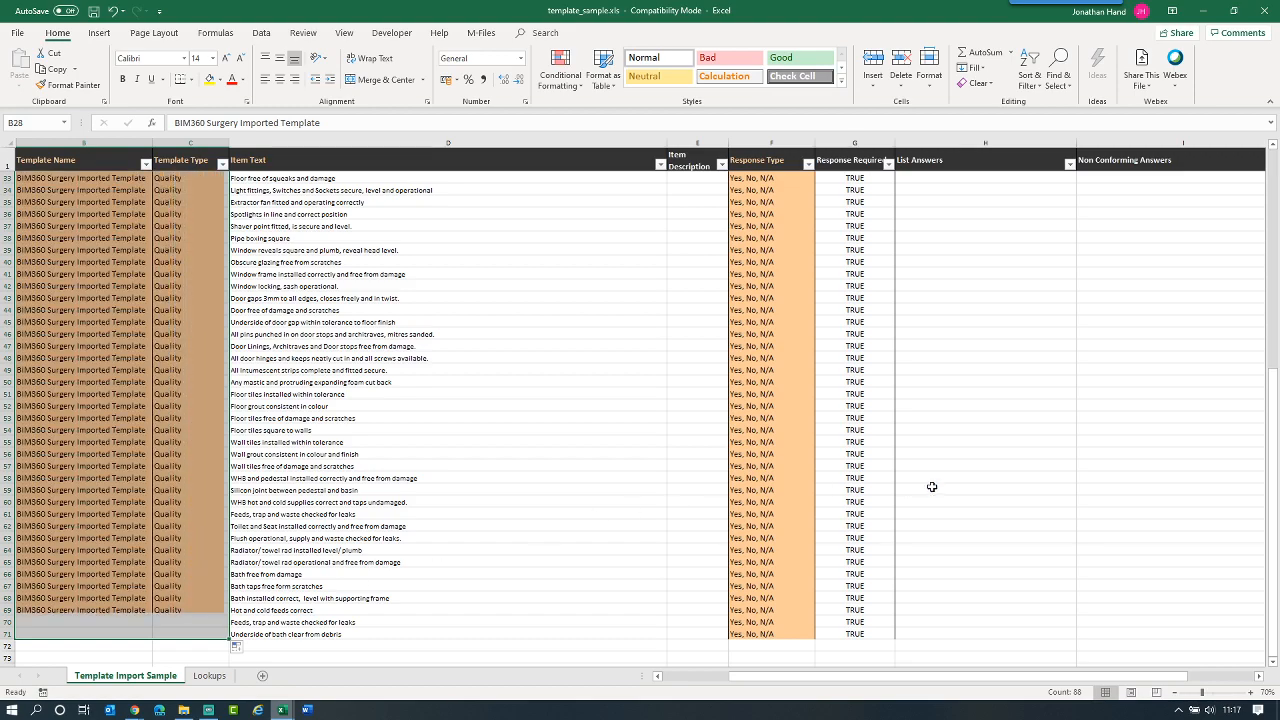
{"action": "left_click", "coordinate": [931, 488]}
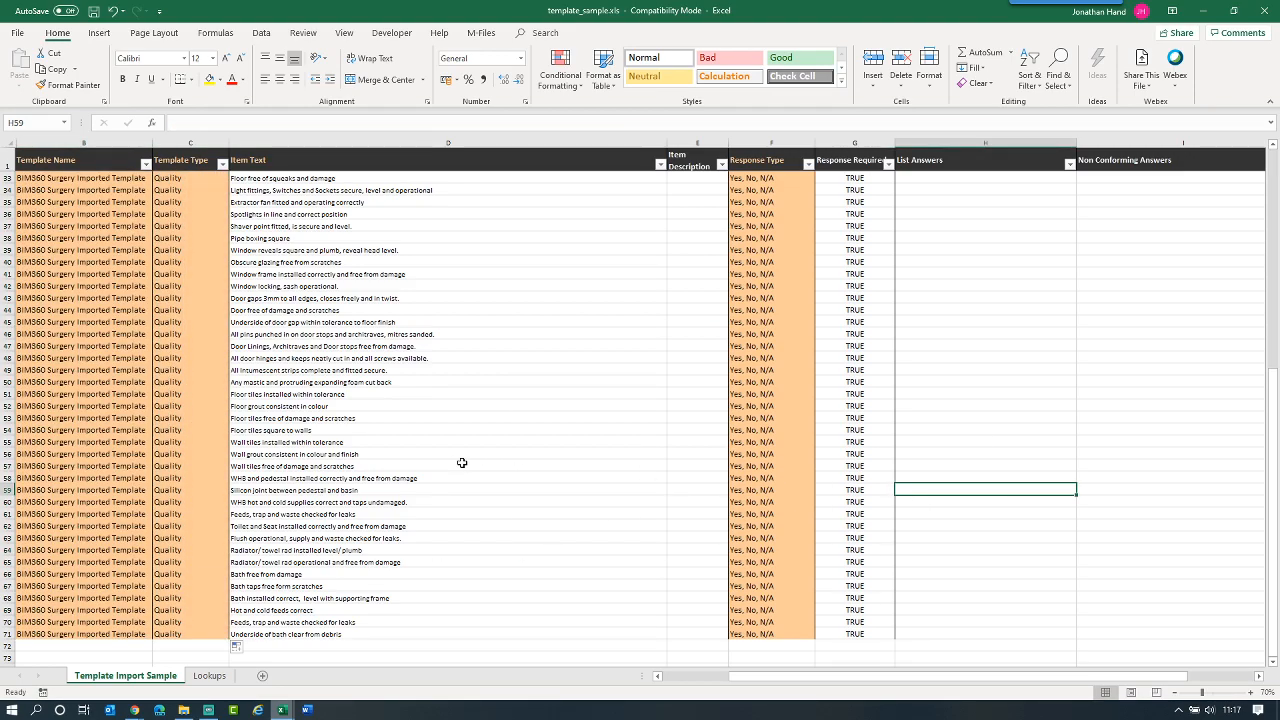
Save the workbook as surgery template_sample.xls in the BIM 360 Surgery #26 folder, keeping the Excel 97-2003 format.
{"action": "scroll", "coordinate": [470, 455], "scroll_direction": "up", "scroll_amount": 11}
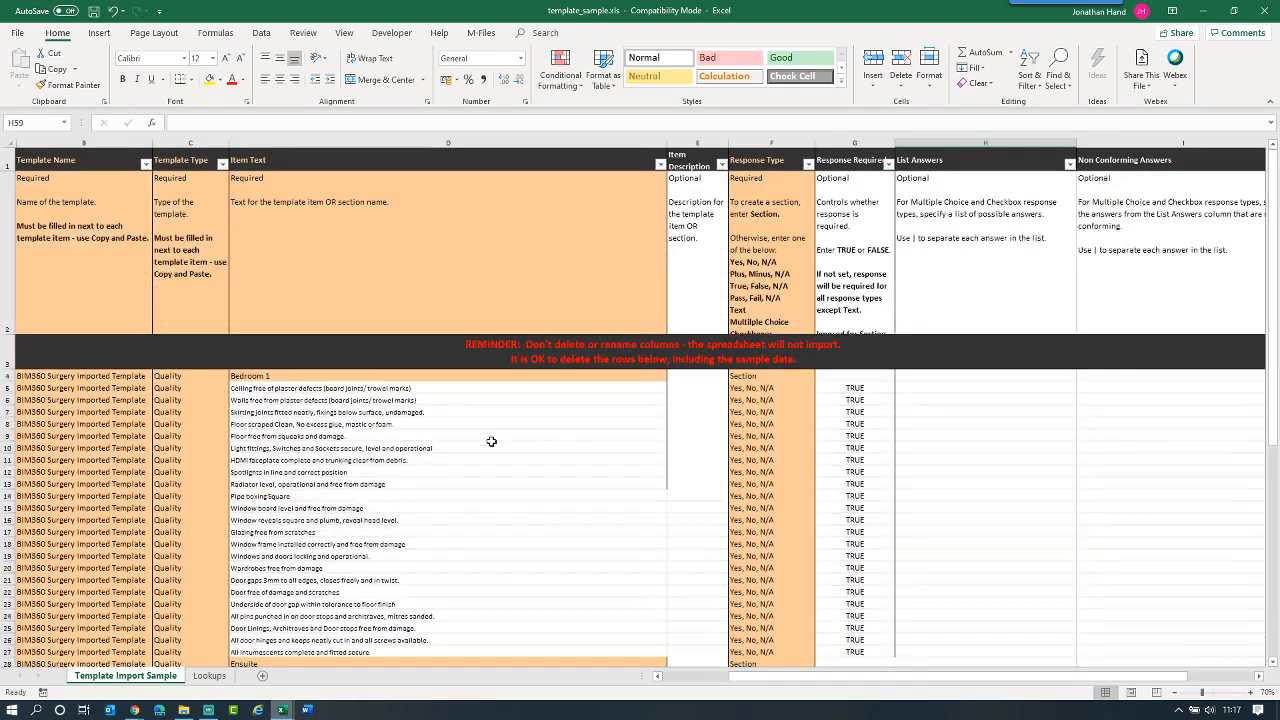
{"action": "left_click", "coordinate": [27, 35]}
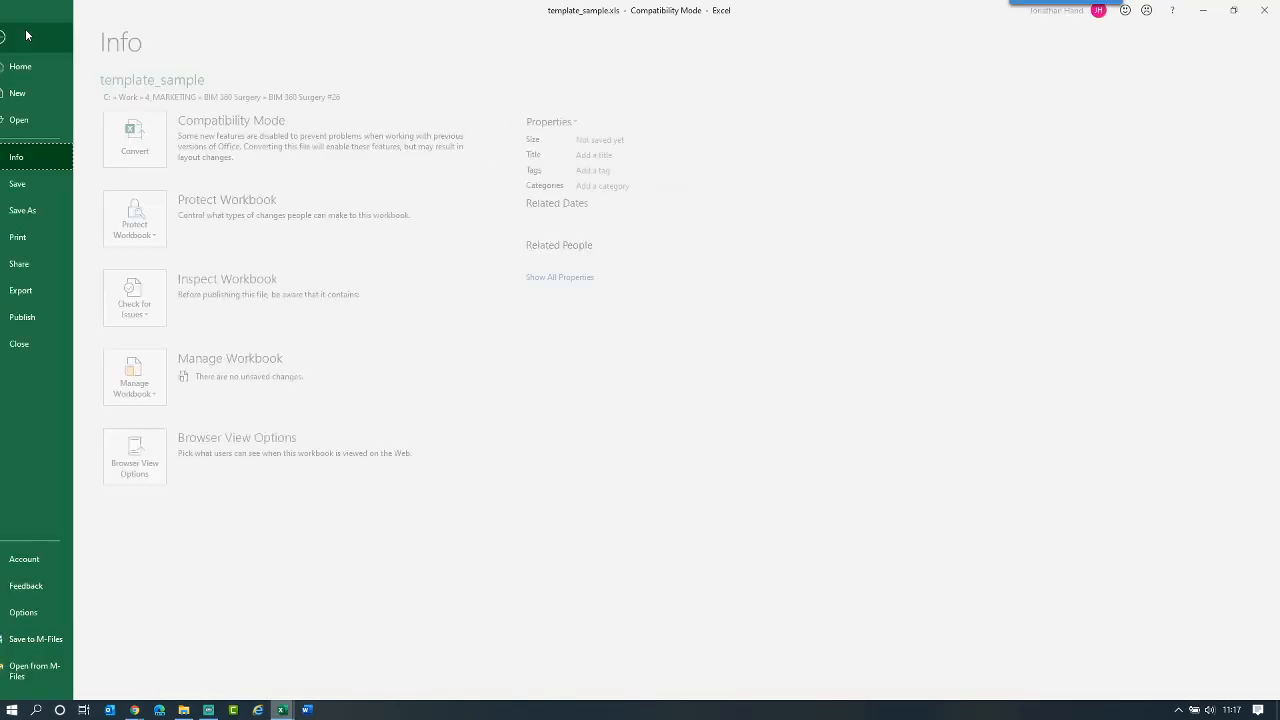
{"action": "left_click", "coordinate": [67, 205]}
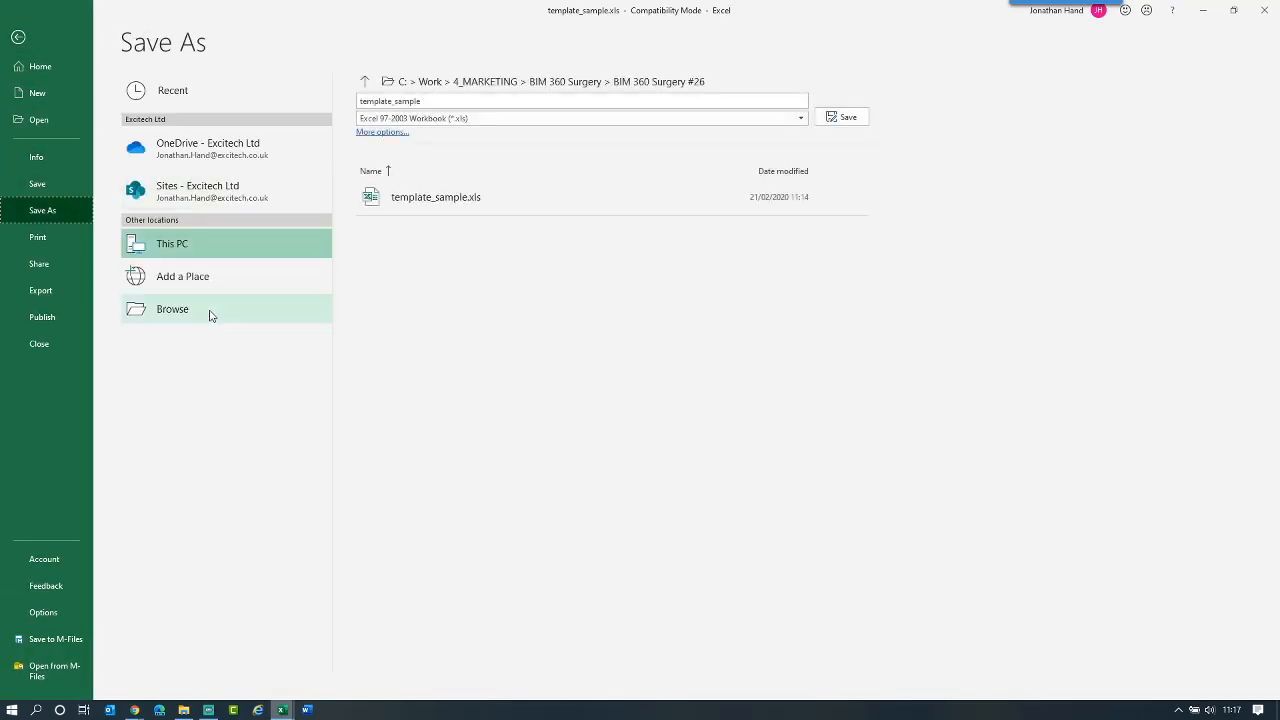
{"action": "left_click", "coordinate": [211, 315]}
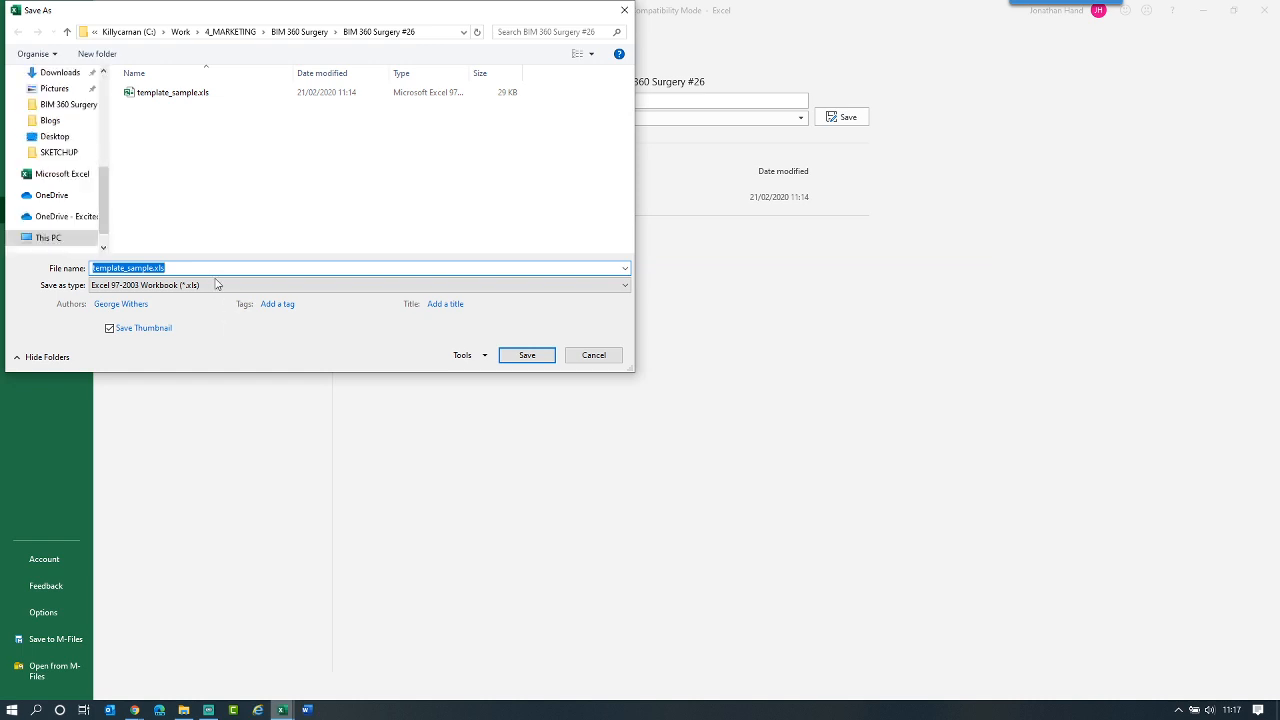
{"action": "left_click", "coordinate": [190, 268]}
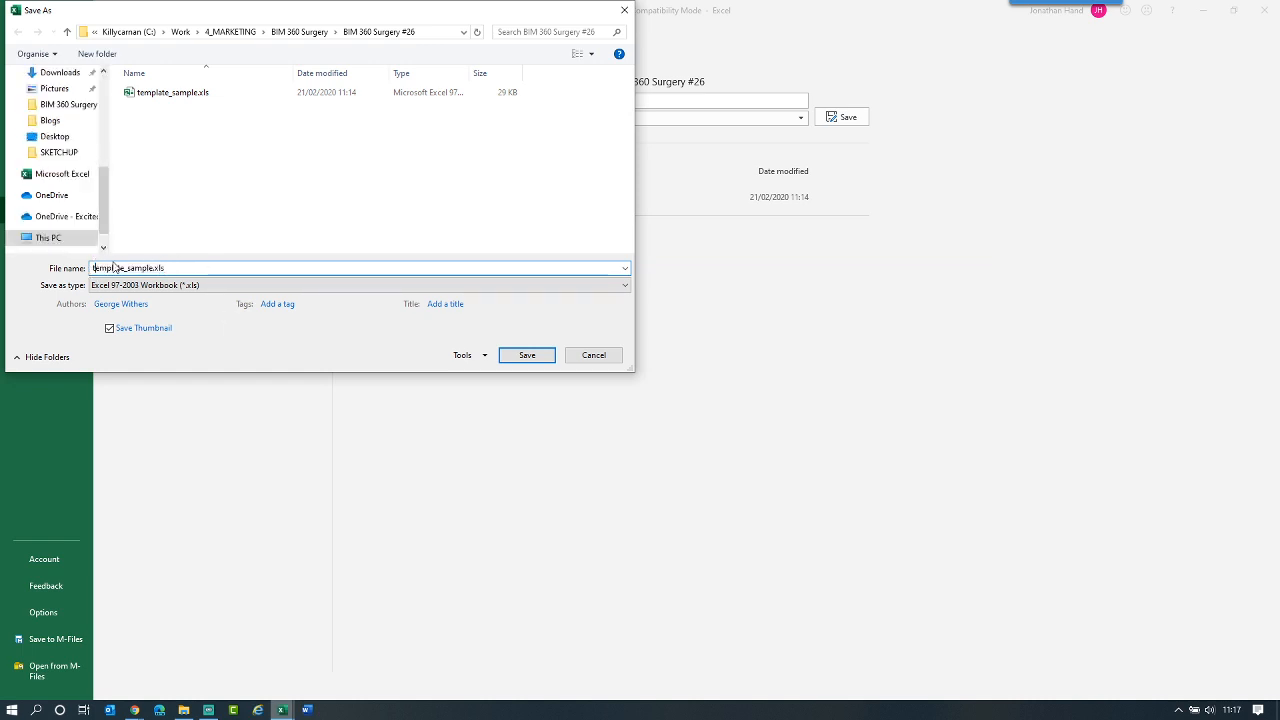
{"action": "type", "text": "t"}
{"action": "key", "text": "BackSpace"}
{"action": "type", "text": "surgery t"}
{"action": "left_click", "coordinate": [528, 356]}
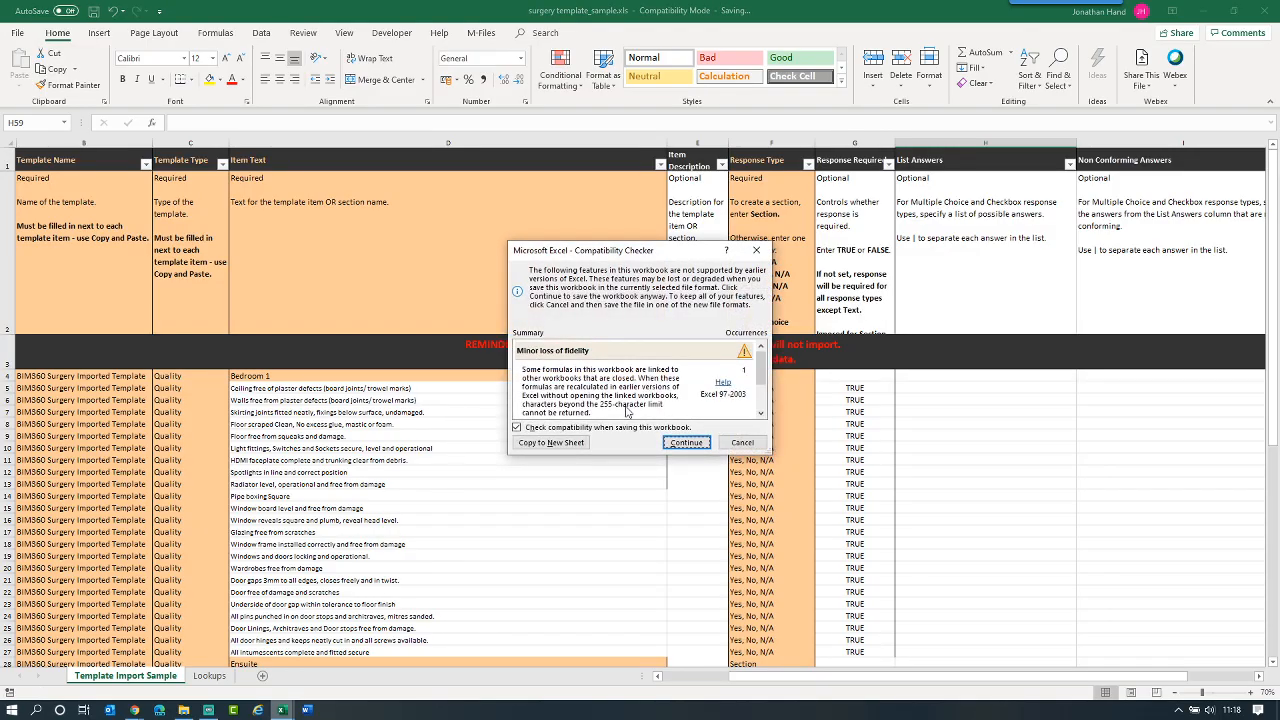
{"action": "left_click", "coordinate": [686, 442]}
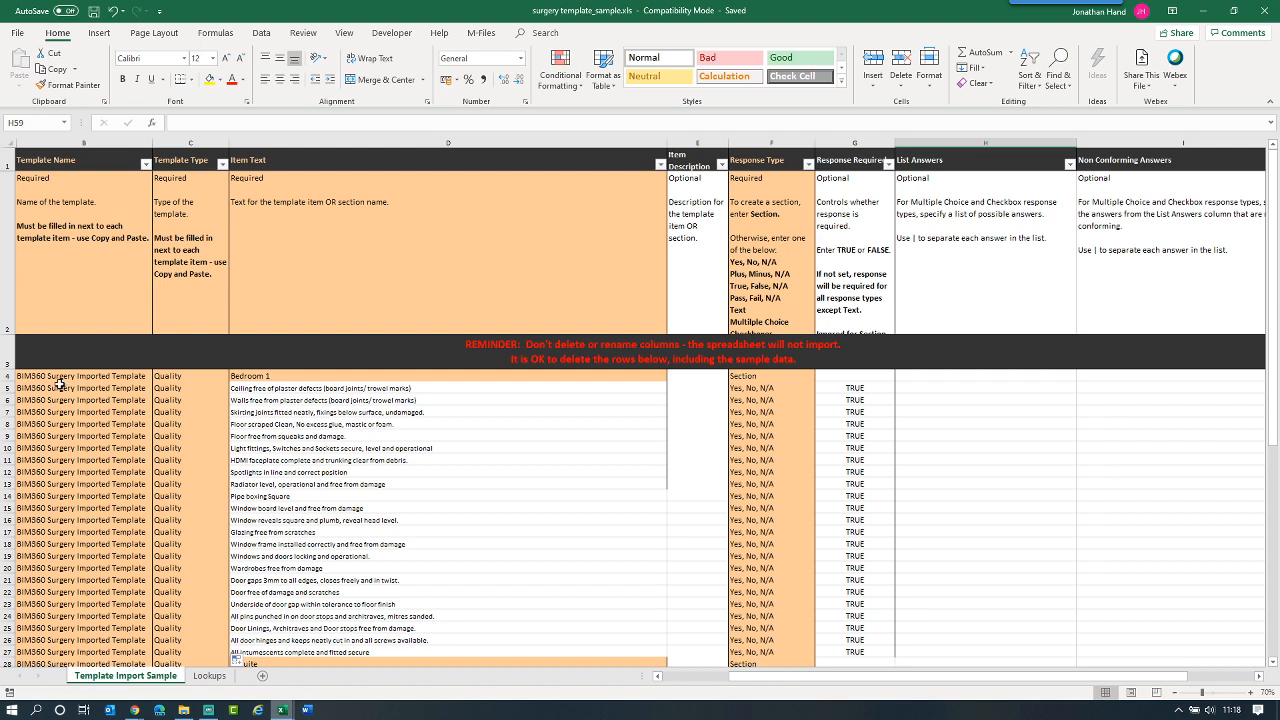
Review the saved template's rows and close the open workbooks to return to the Import Templates dialog in BIM 360 Field Management.
{"action": "left_click", "coordinate": [246, 378]}
{"action": "left_click", "coordinate": [742, 375]}
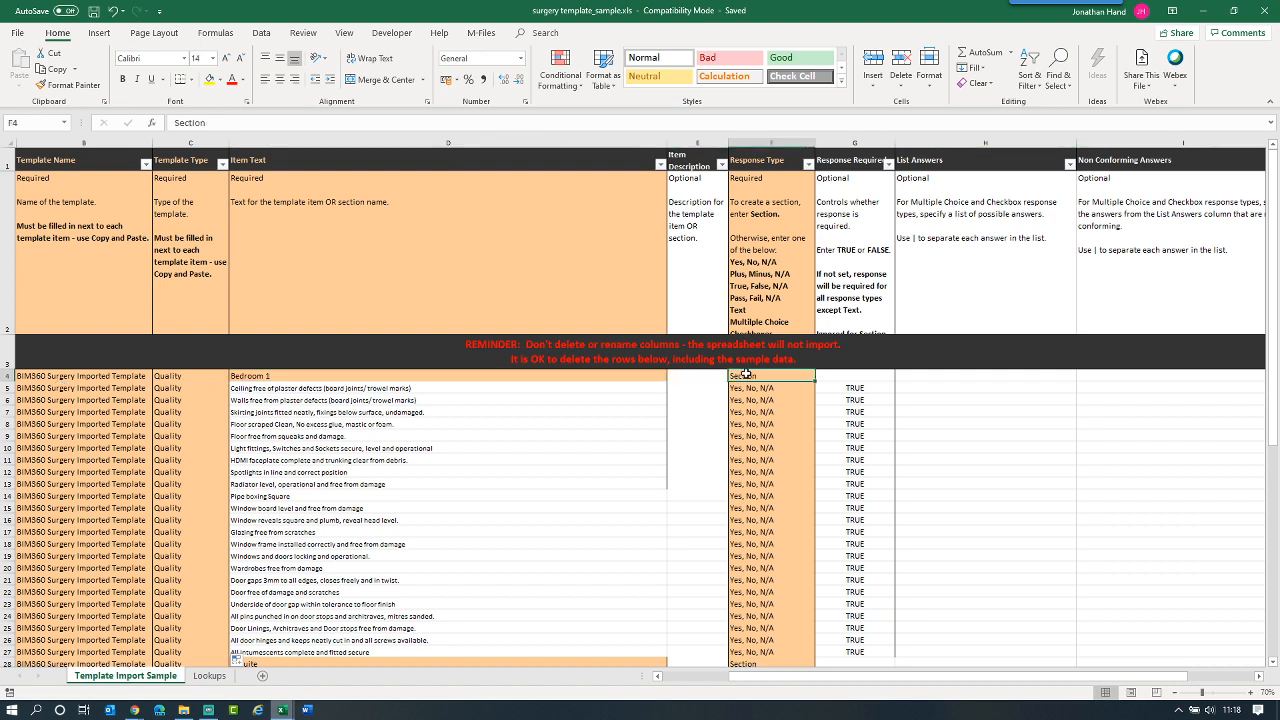
{"action": "scroll", "coordinate": [750, 400], "scroll_direction": "down", "scroll_amount": 3}
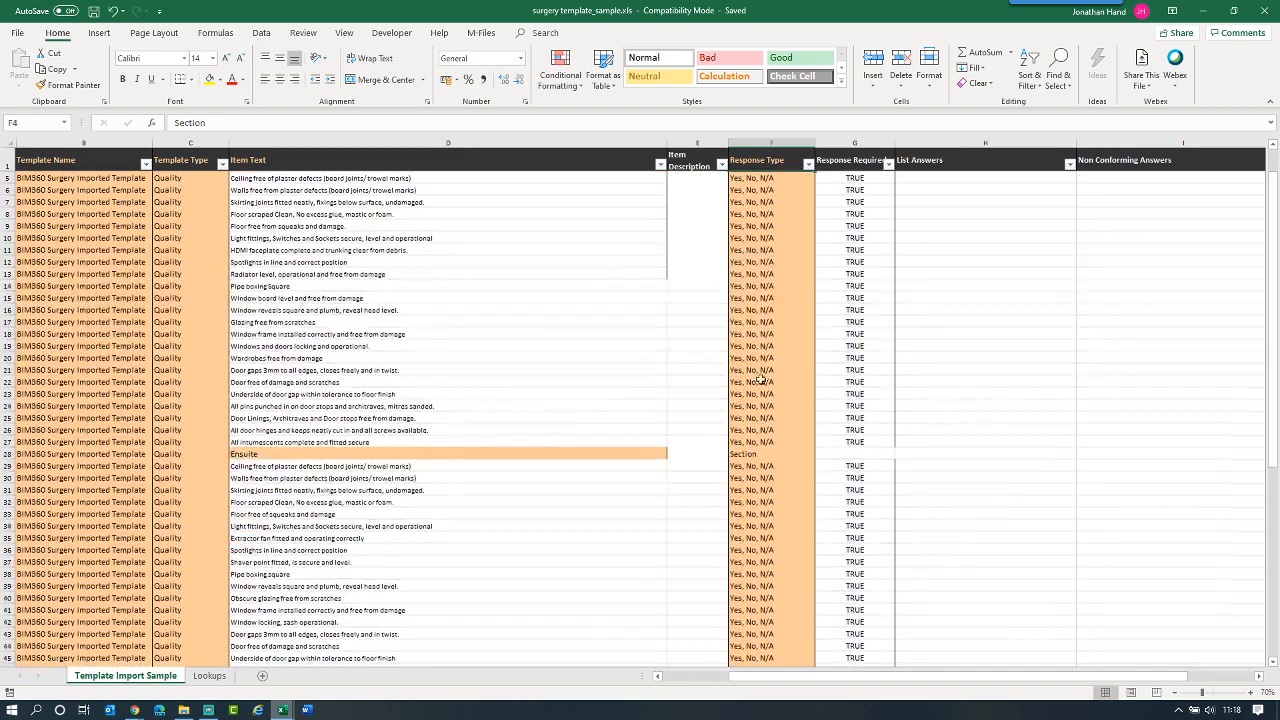
{"action": "scroll", "coordinate": [757, 371], "scroll_direction": "down", "scroll_amount": 10}
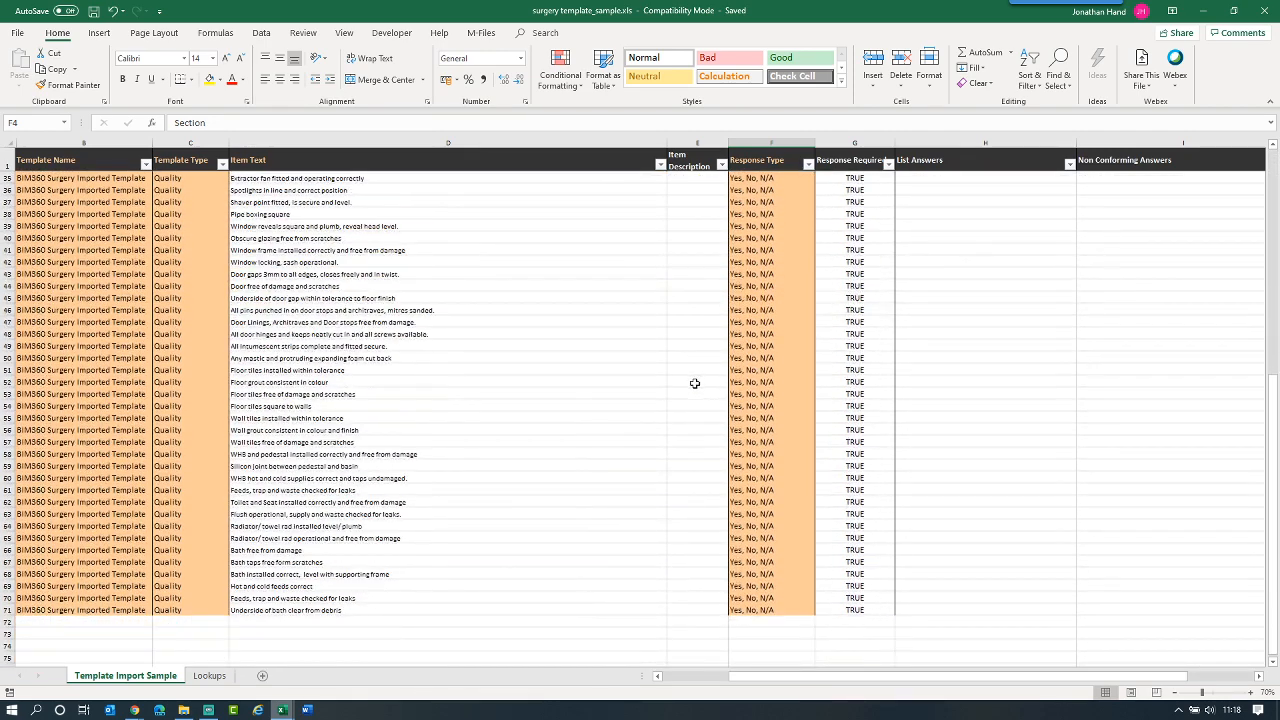
{"action": "key", "text": "alt+Tab"}
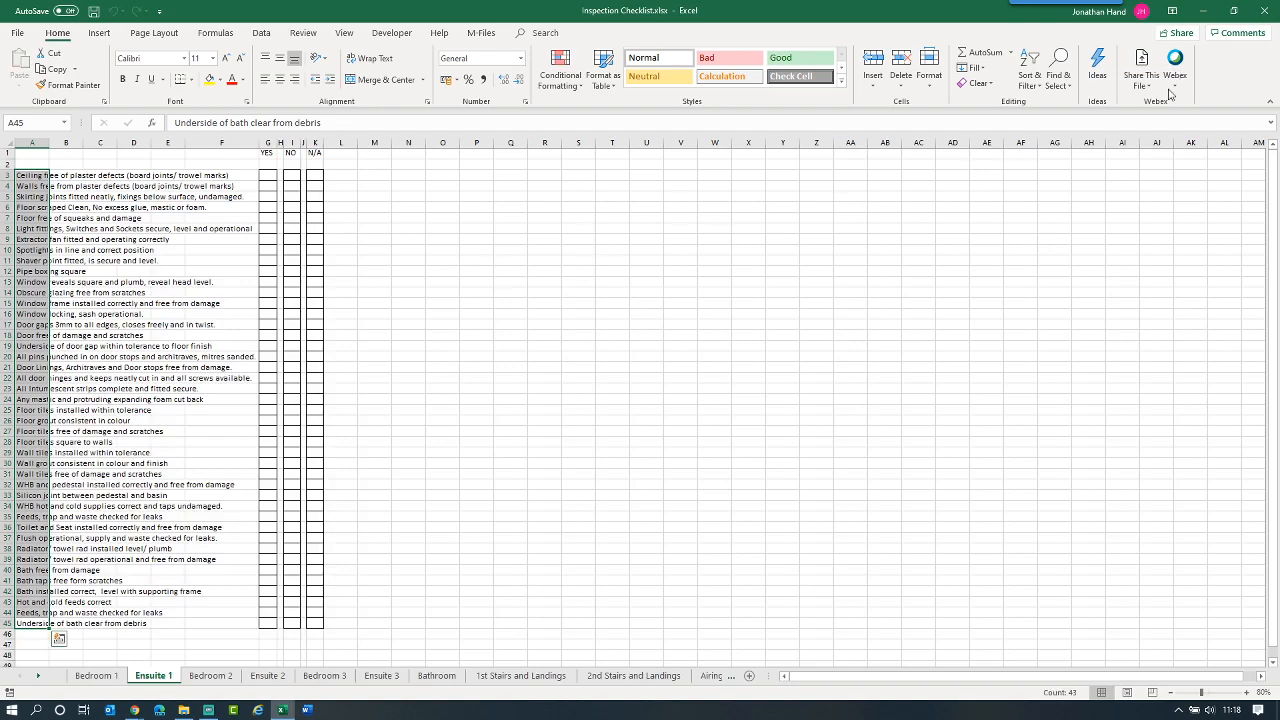
{"action": "left_click", "coordinate": [1262, 15]}
{"action": "left_click", "coordinate": [639, 373]}
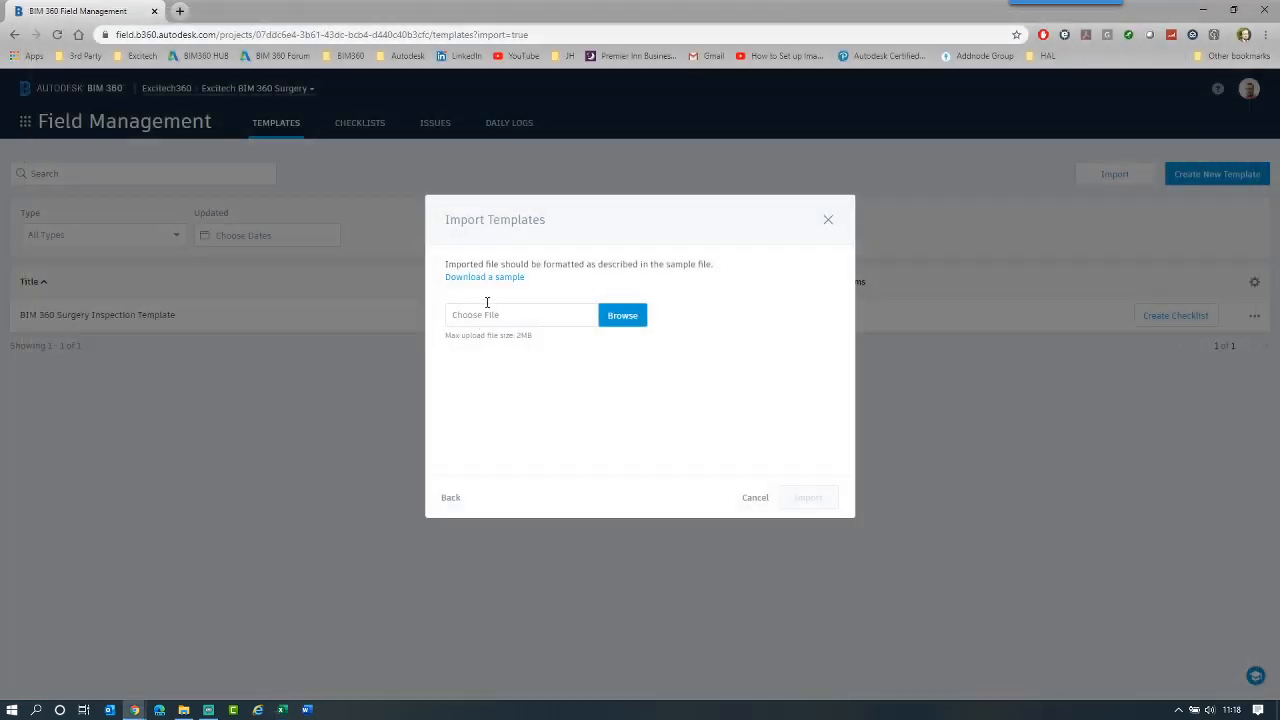
Choose surgery template_sample.xls from the 4_MARKETING > BIM 360 Surgery > BIM 360 Surgery #26 folder as the template import file.
{"action": "left_click", "coordinate": [614, 320]}
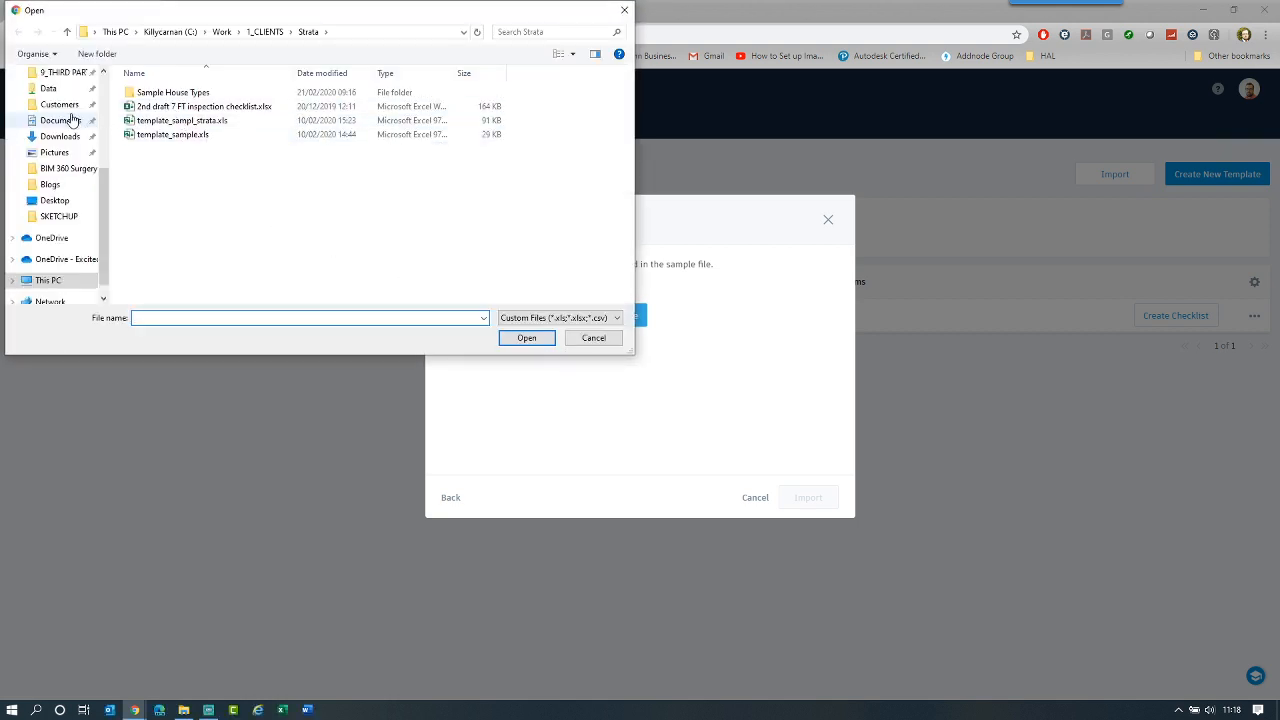
{"action": "left_click", "coordinate": [62, 105]}
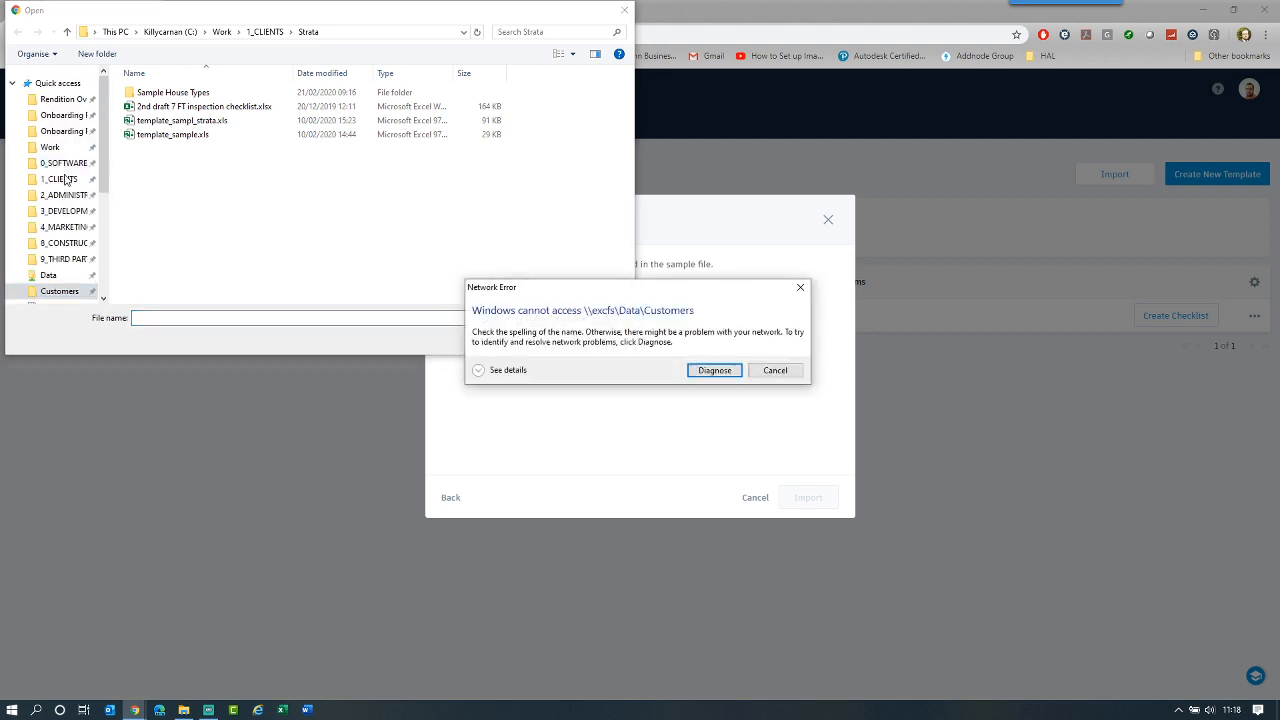
{"action": "left_click", "coordinate": [770, 370]}
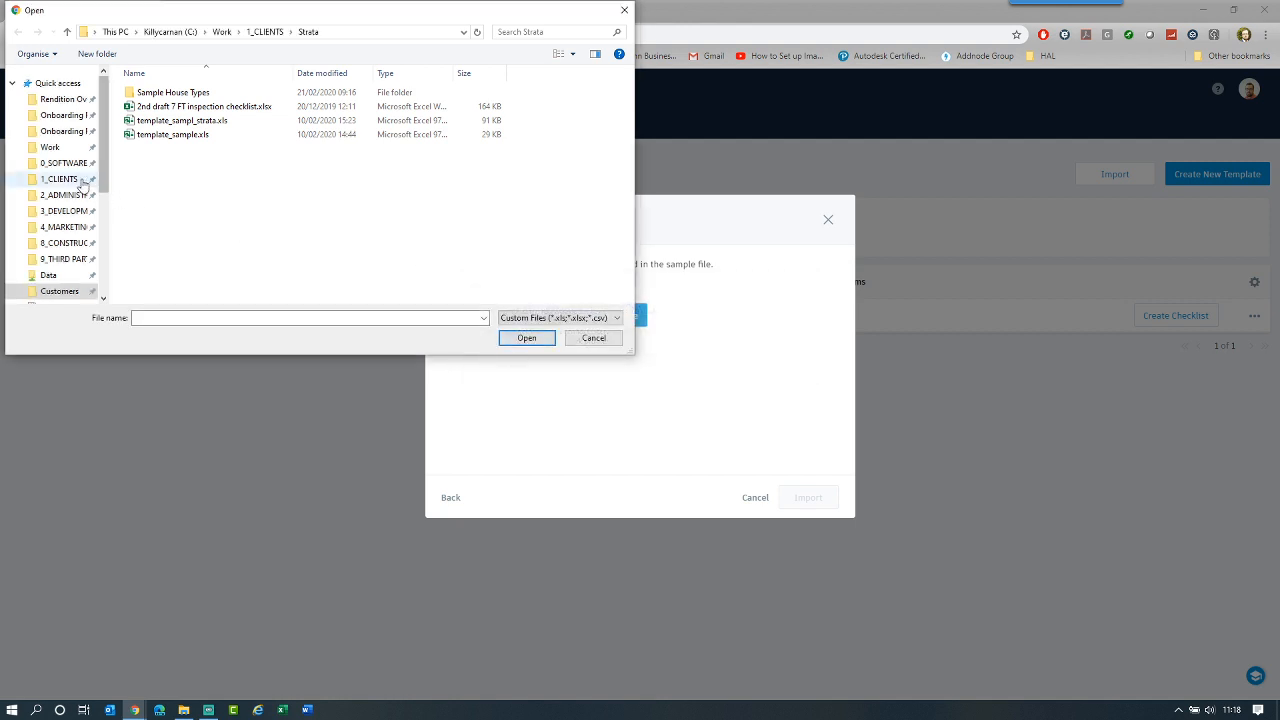
{"action": "left_click", "coordinate": [63, 228]}
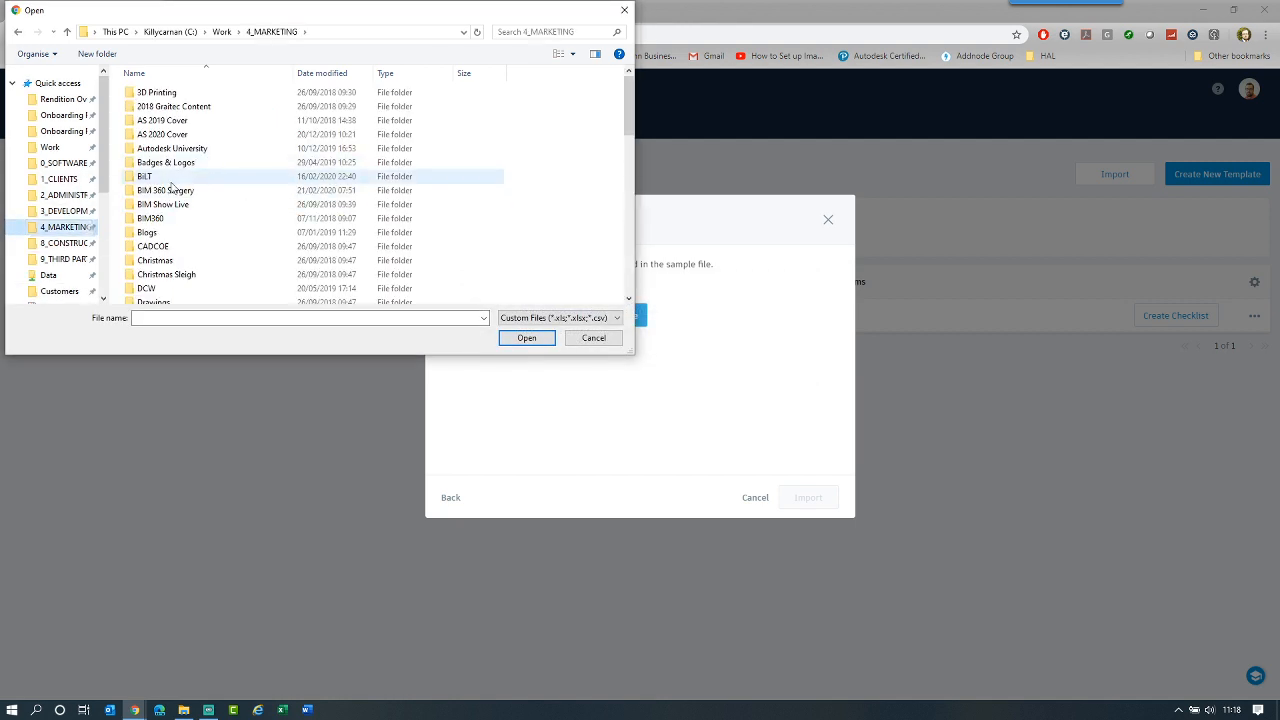
{"action": "double_click", "coordinate": [180, 190]}
{"action": "scroll", "coordinate": [185, 180], "scroll_direction": "down", "scroll_amount": 3}
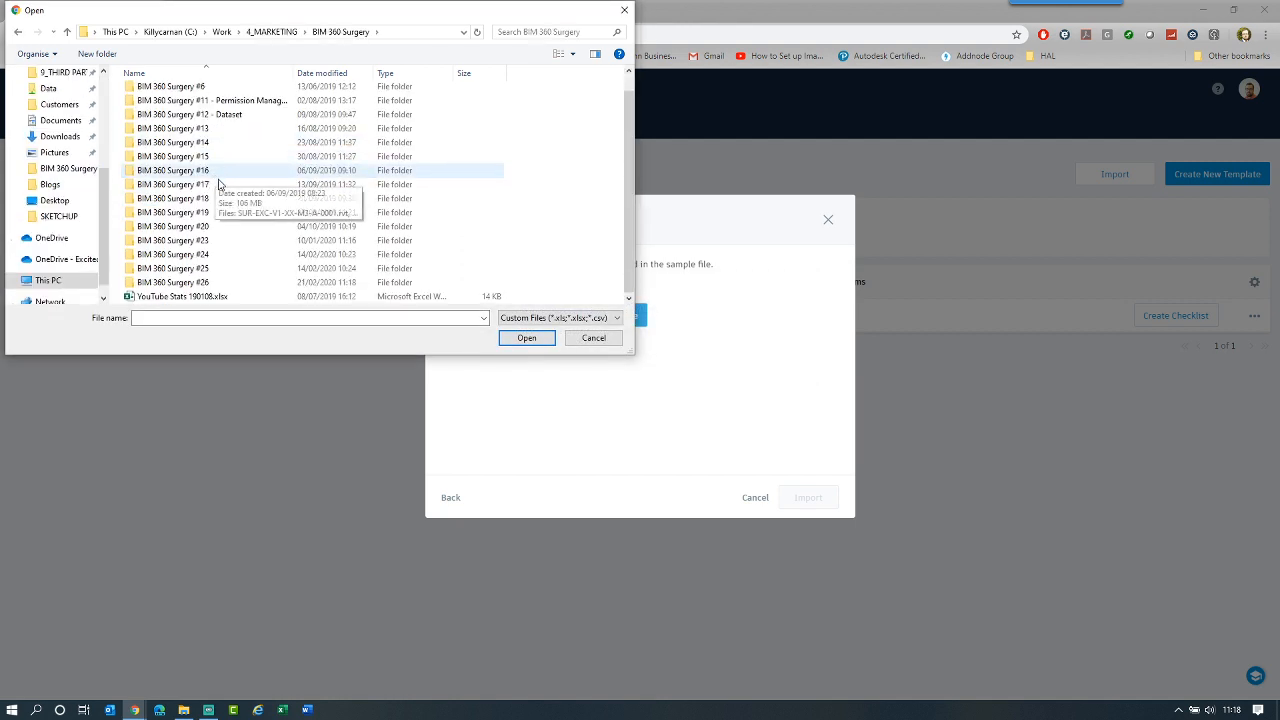
{"action": "double_click", "coordinate": [193, 279]}
{"action": "left_click", "coordinate": [183, 109]}
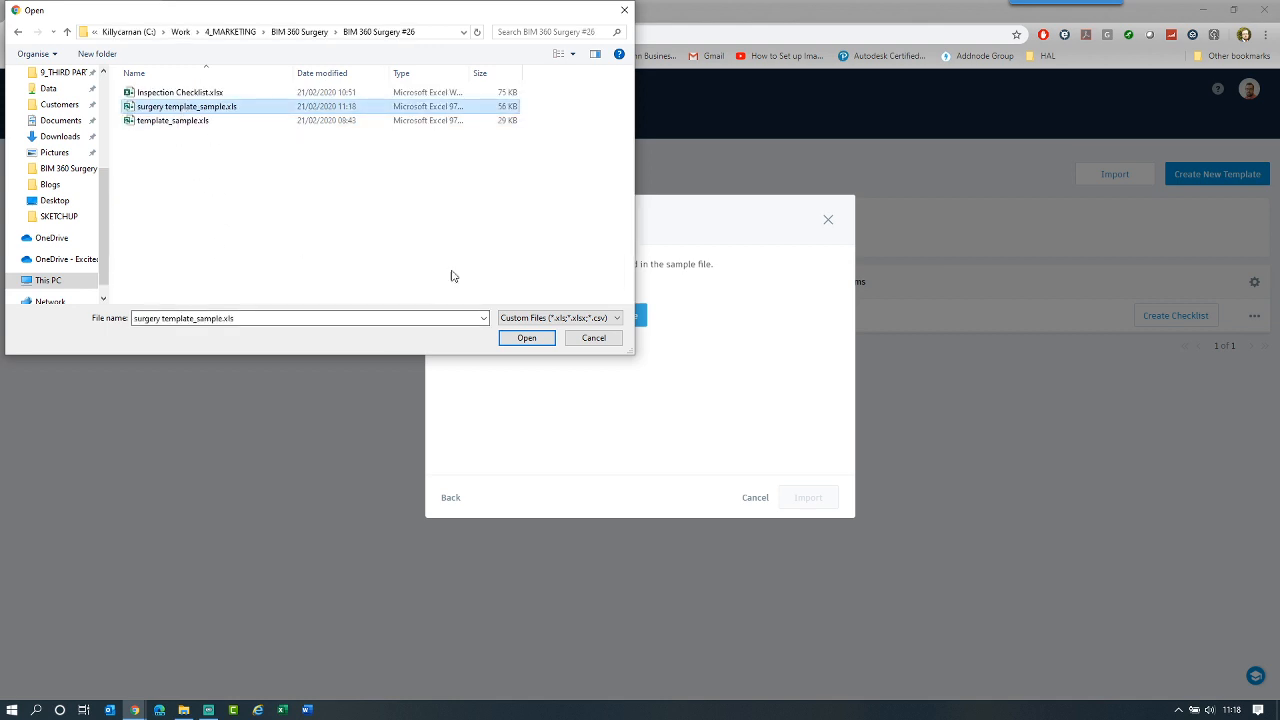
{"action": "left_click", "coordinate": [522, 338]}
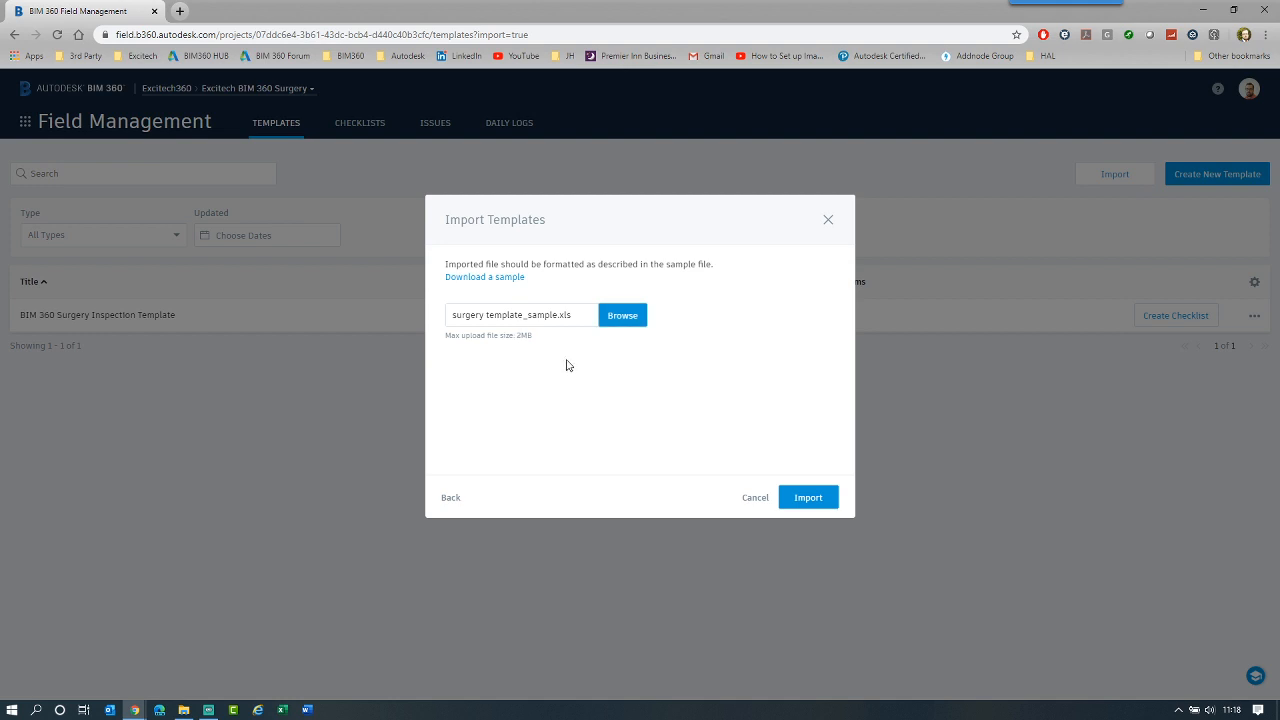
Import surgery template_sample.xls and reload the template list to check the imported template and its item count.
{"action": "left_click", "coordinate": [806, 505]}
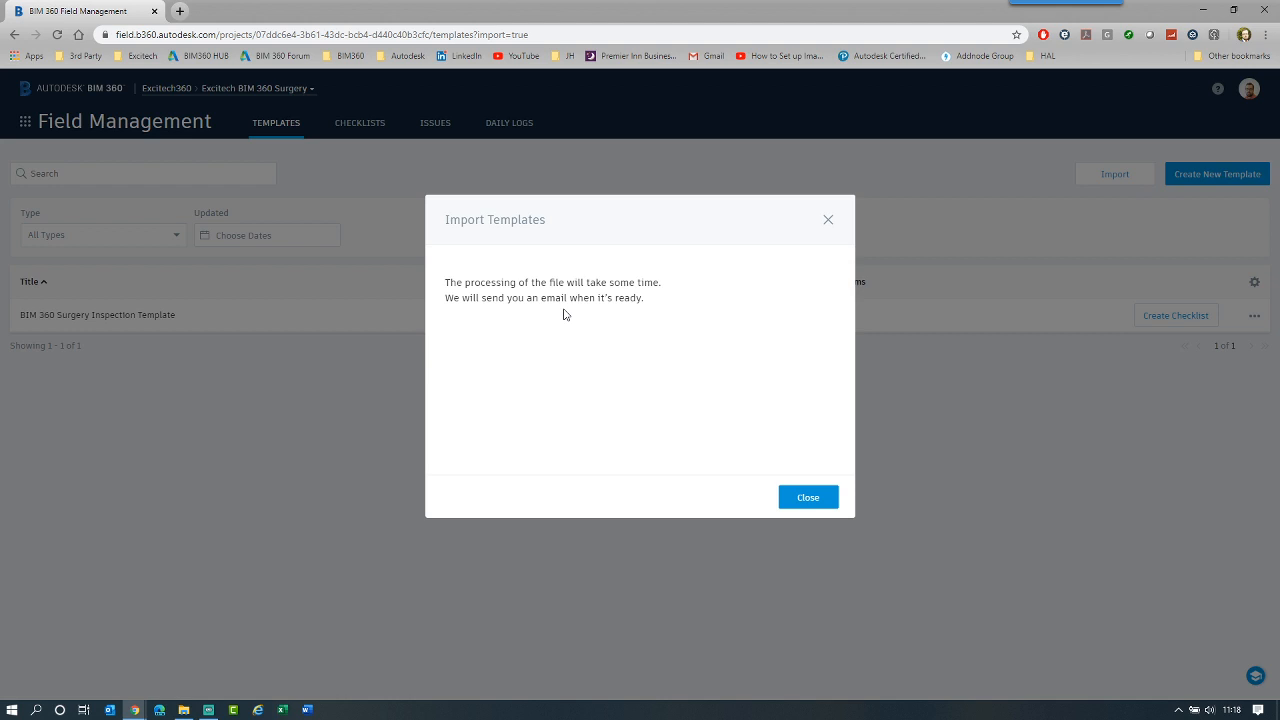
{"action": "left_click", "coordinate": [792, 496]}
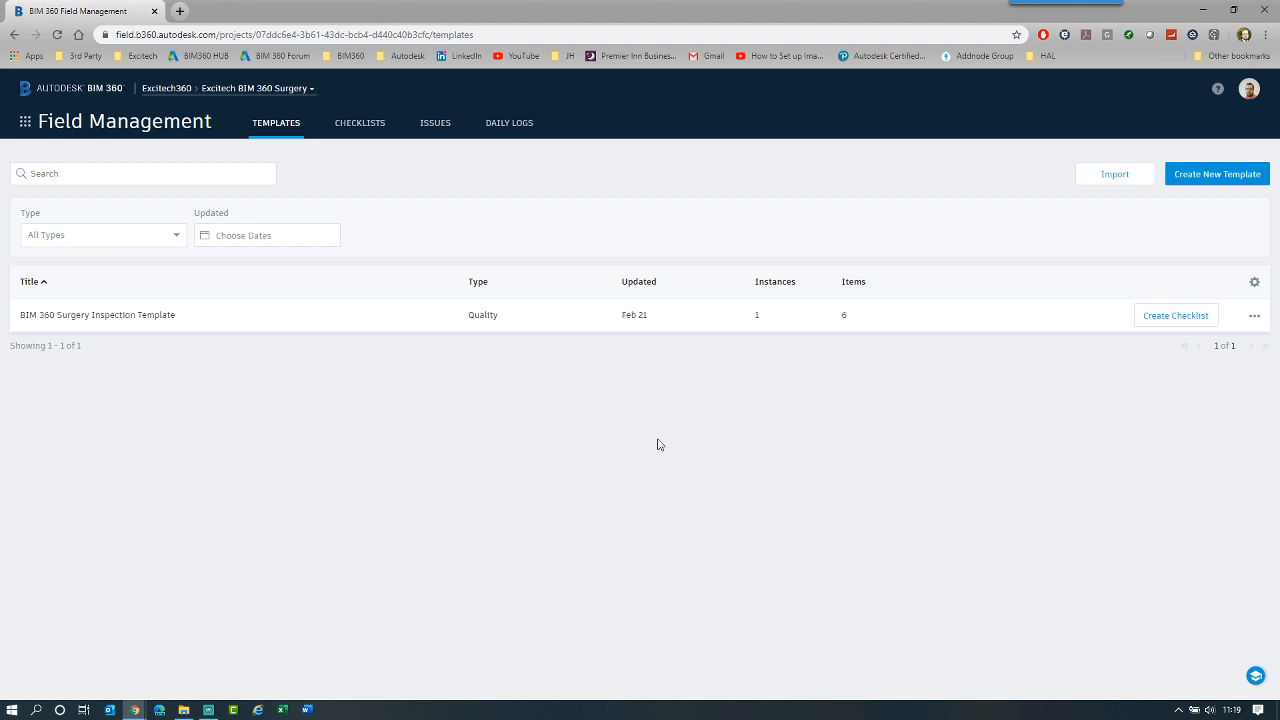
{"action": "left_click", "coordinate": [57, 35]}
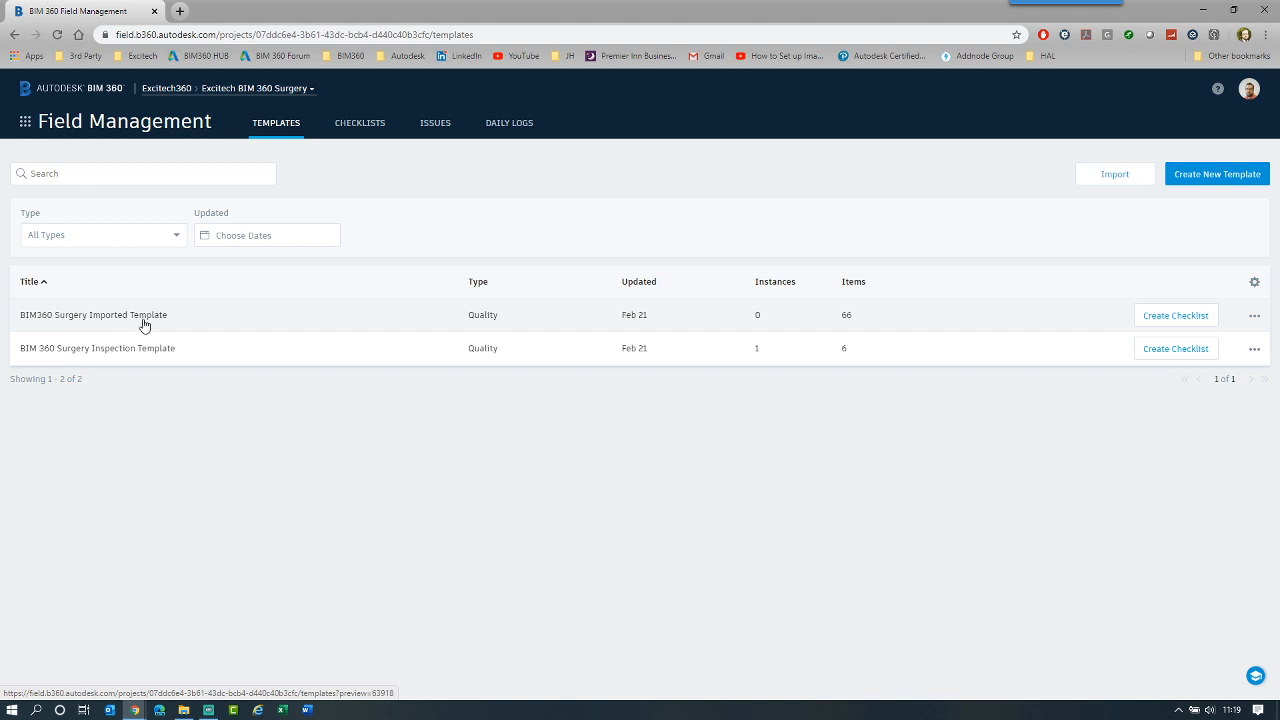
{"action": "left_click", "coordinate": [856, 320]}
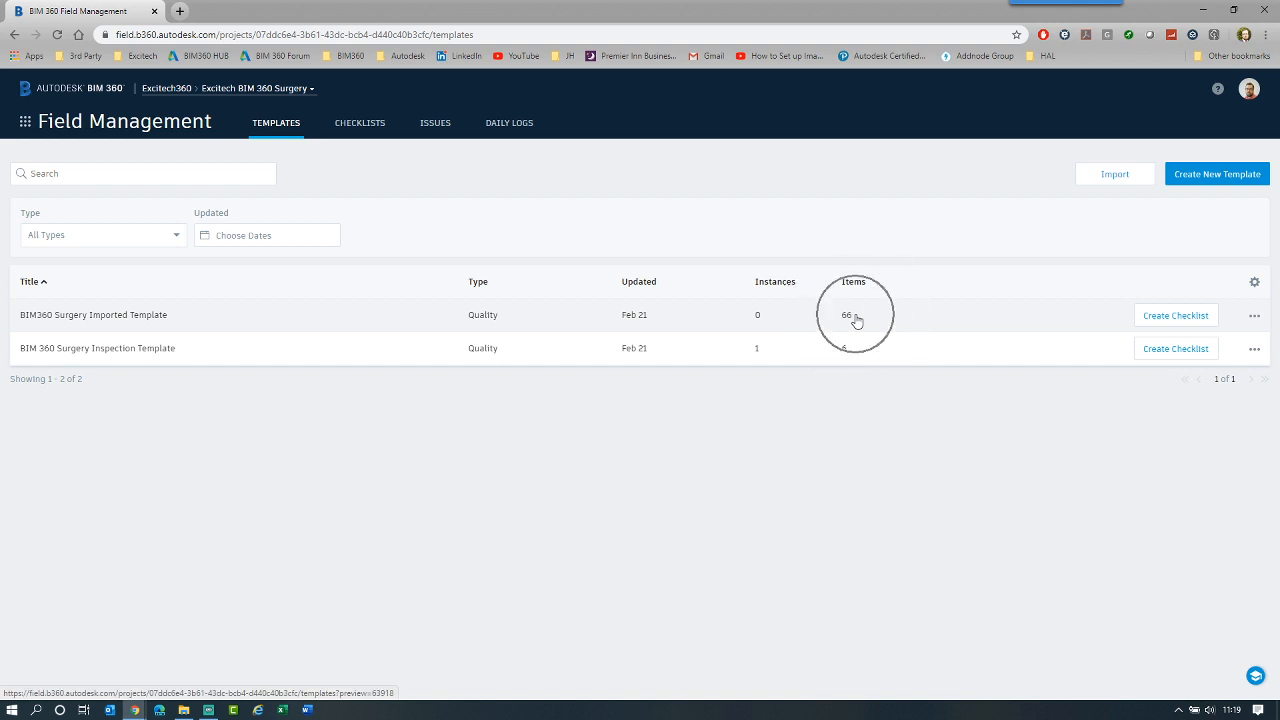
Create a checklist from BIM360 Surgery Imported Template and title it Plot 2.
{"action": "left_click", "coordinate": [1174, 318]}
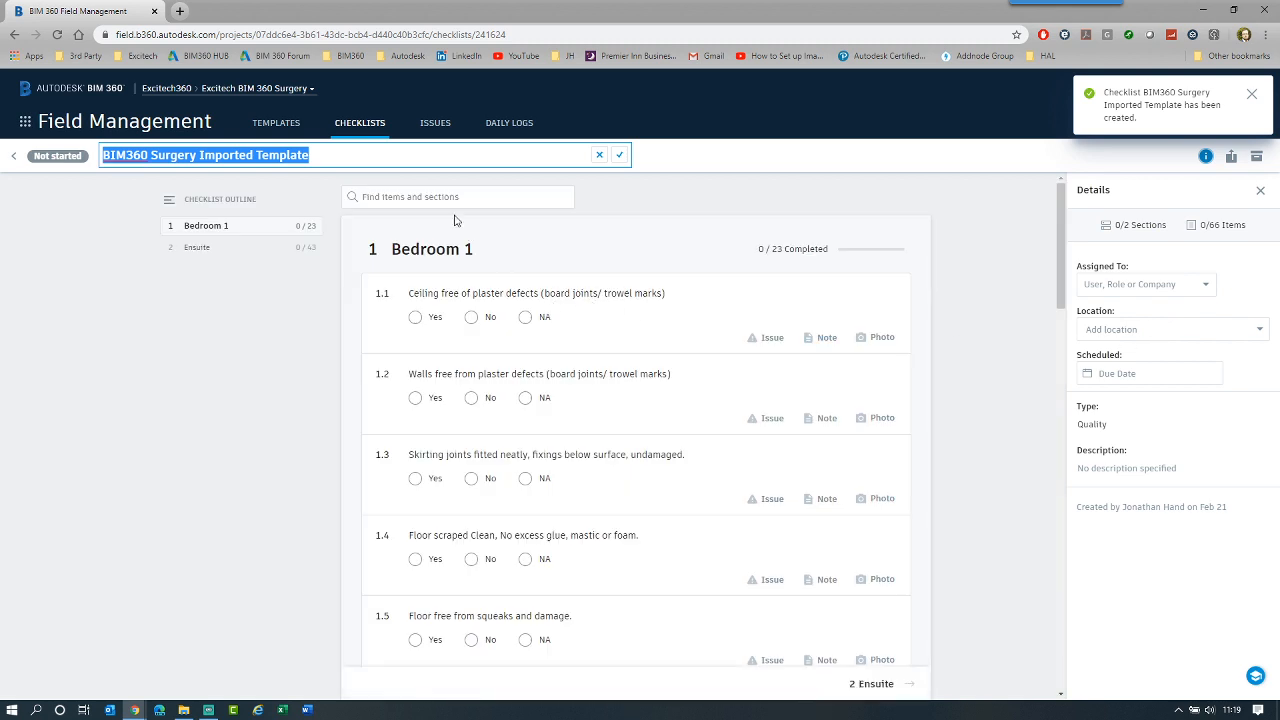
{"action": "type", "text": "Plot 2"}
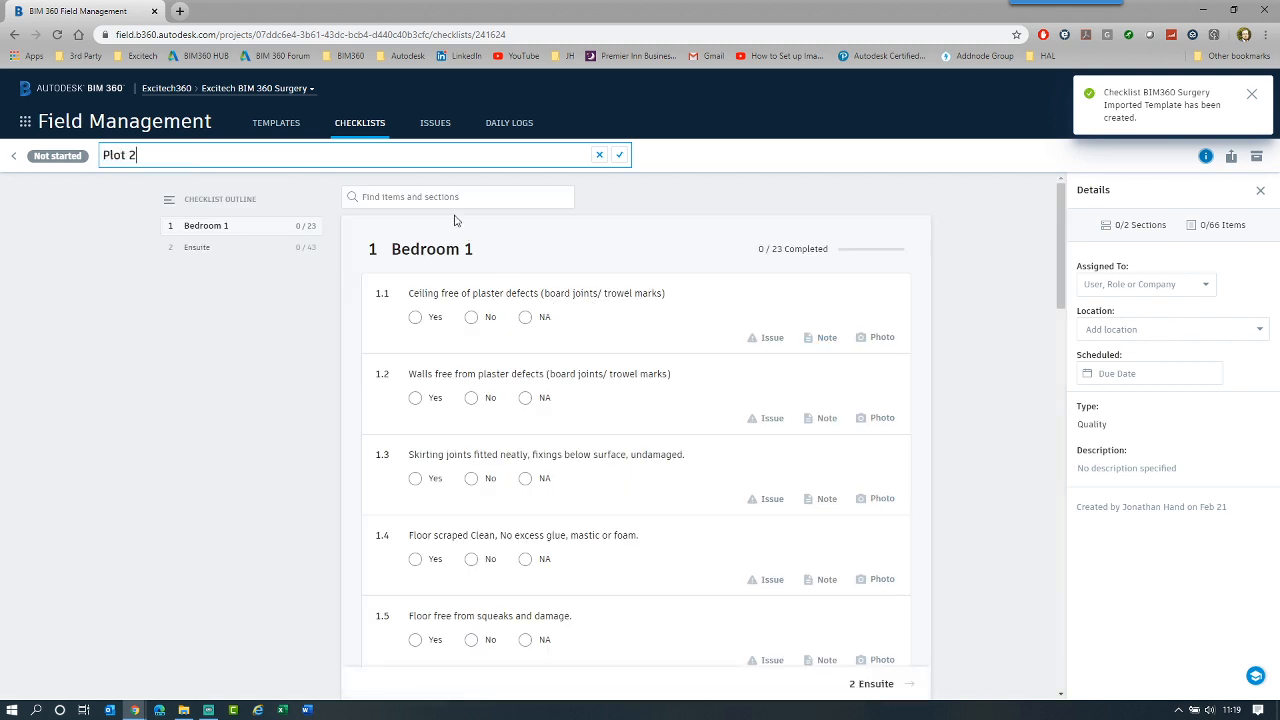
{"action": "left_click", "coordinate": [222, 352]}
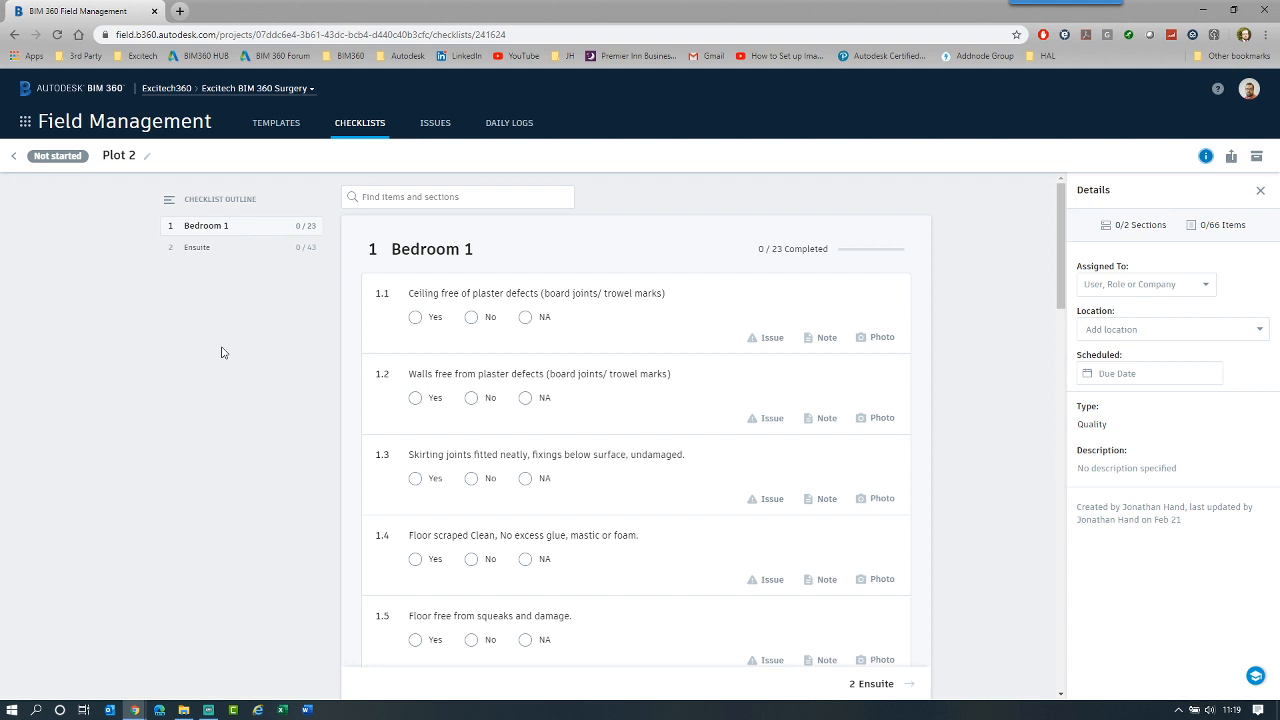
Reload the Plot 2 checklist and review the answers in the Bedroom 1 and Ensuite sections.
{"action": "left_click", "coordinate": [58, 35]}
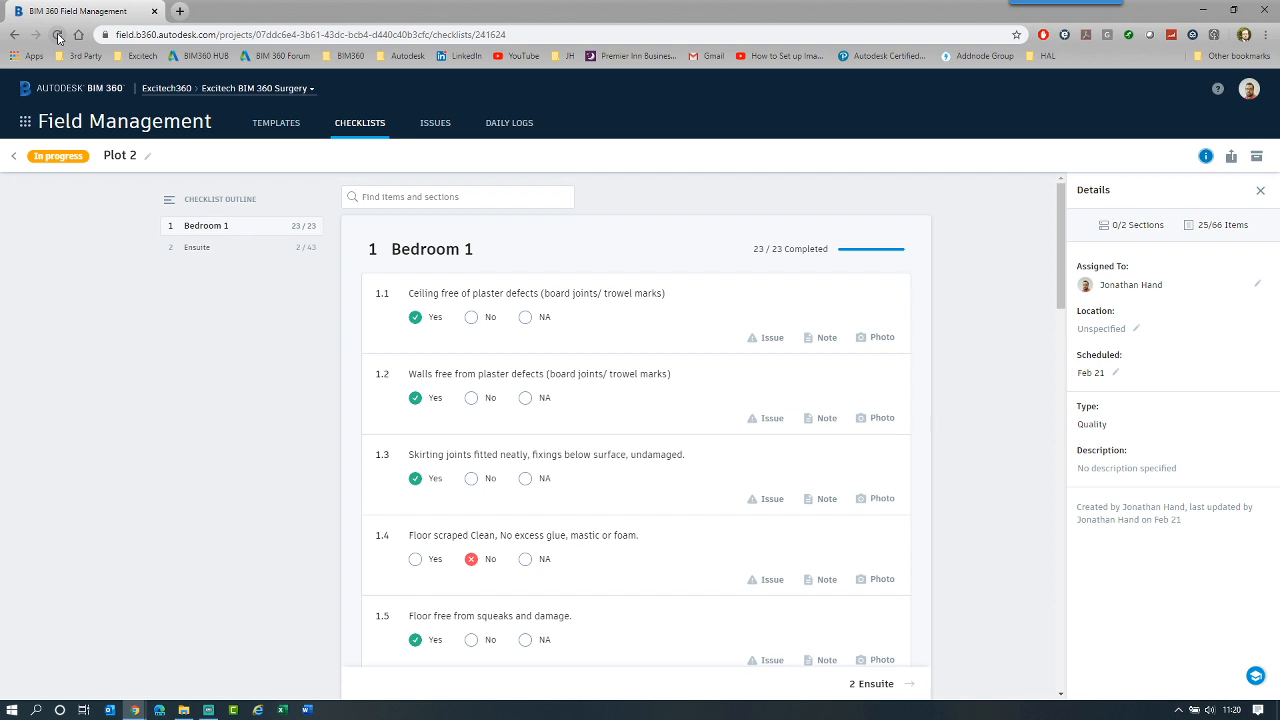
{"action": "scroll", "coordinate": [251, 303], "scroll_direction": "down", "scroll_amount": 5}
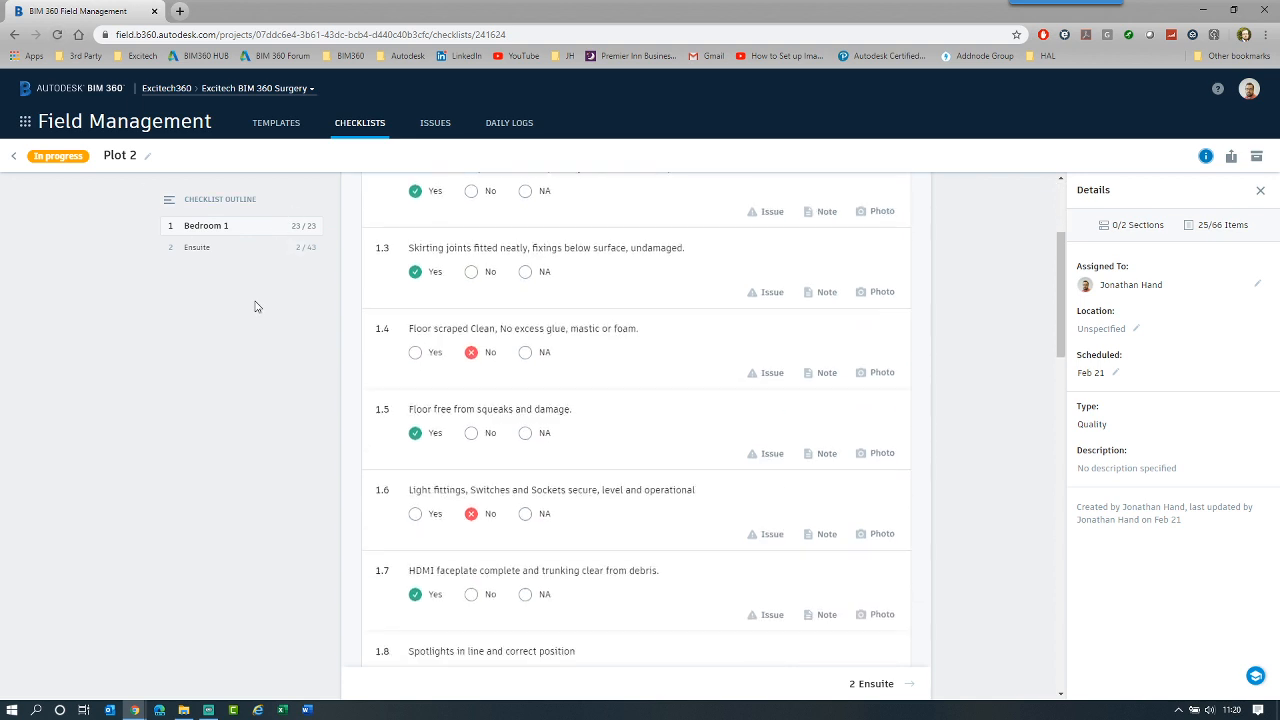
{"action": "scroll", "coordinate": [245, 348], "scroll_direction": "down", "scroll_amount": 5}
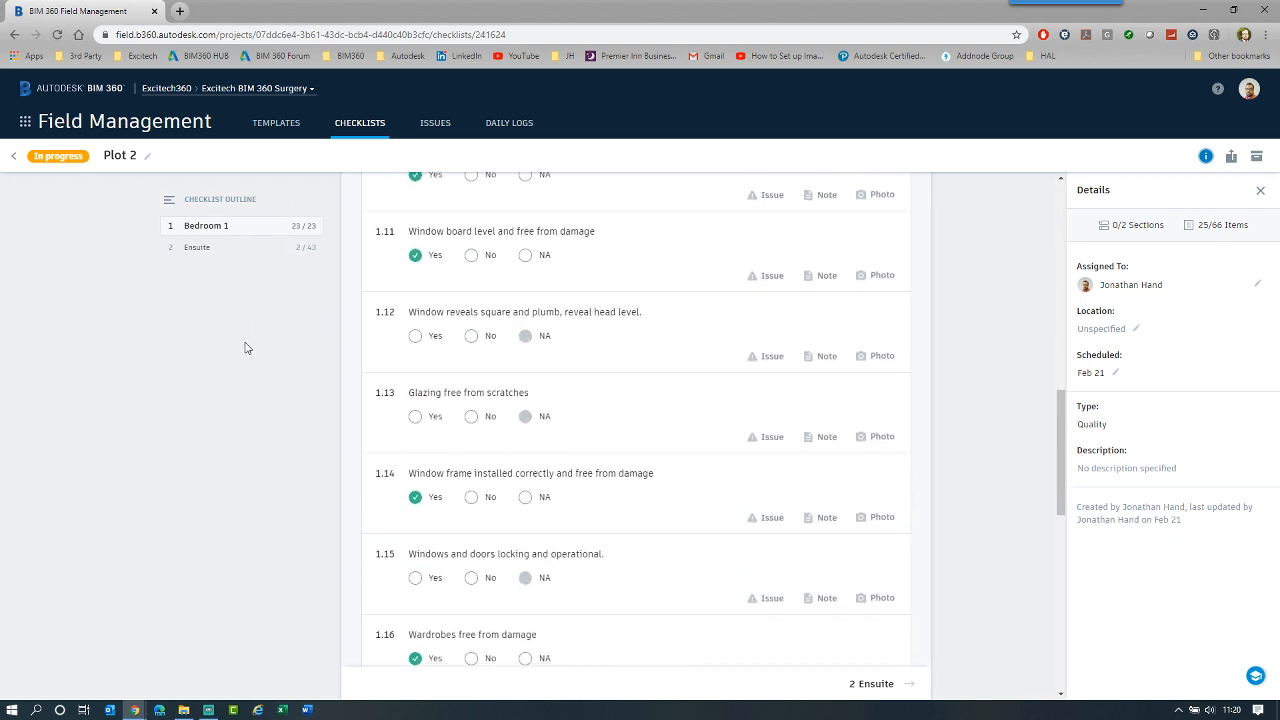
{"action": "scroll", "coordinate": [247, 348], "scroll_direction": "down", "scroll_amount": 5}
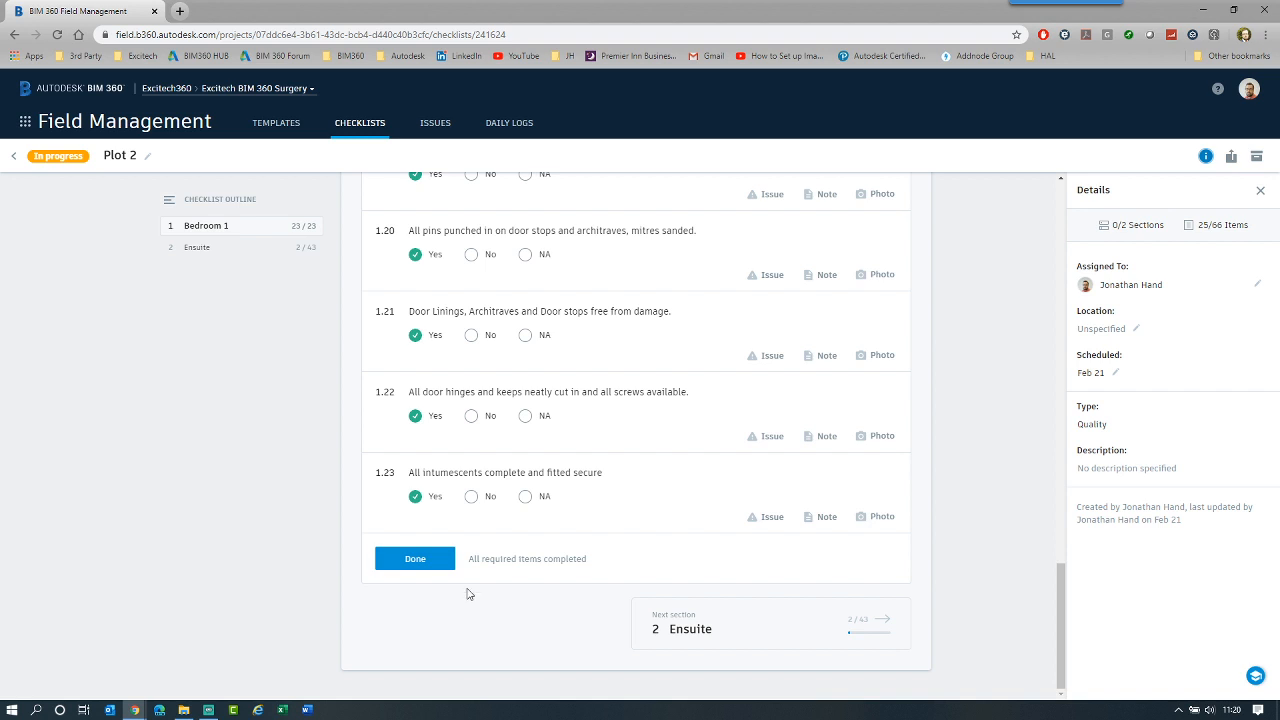
{"action": "left_click", "coordinate": [708, 614]}
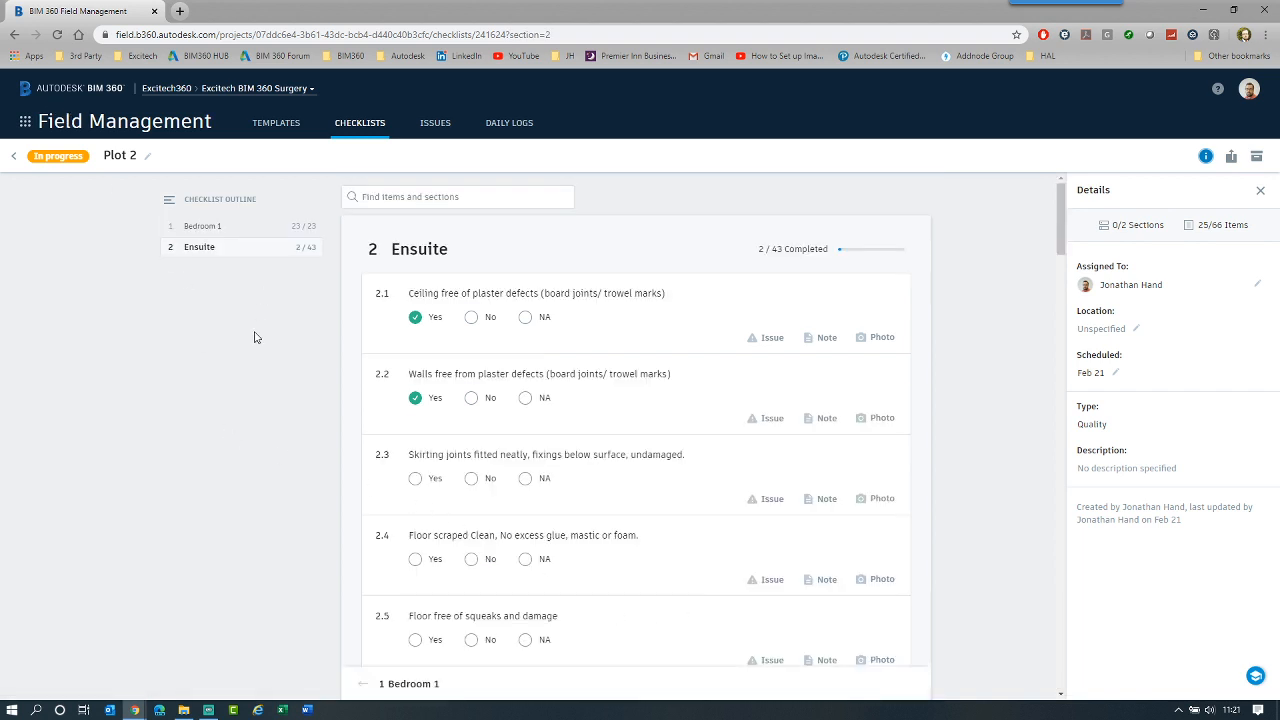
{"action": "scroll", "coordinate": [380, 514], "scroll_direction": "down", "scroll_amount": 3}
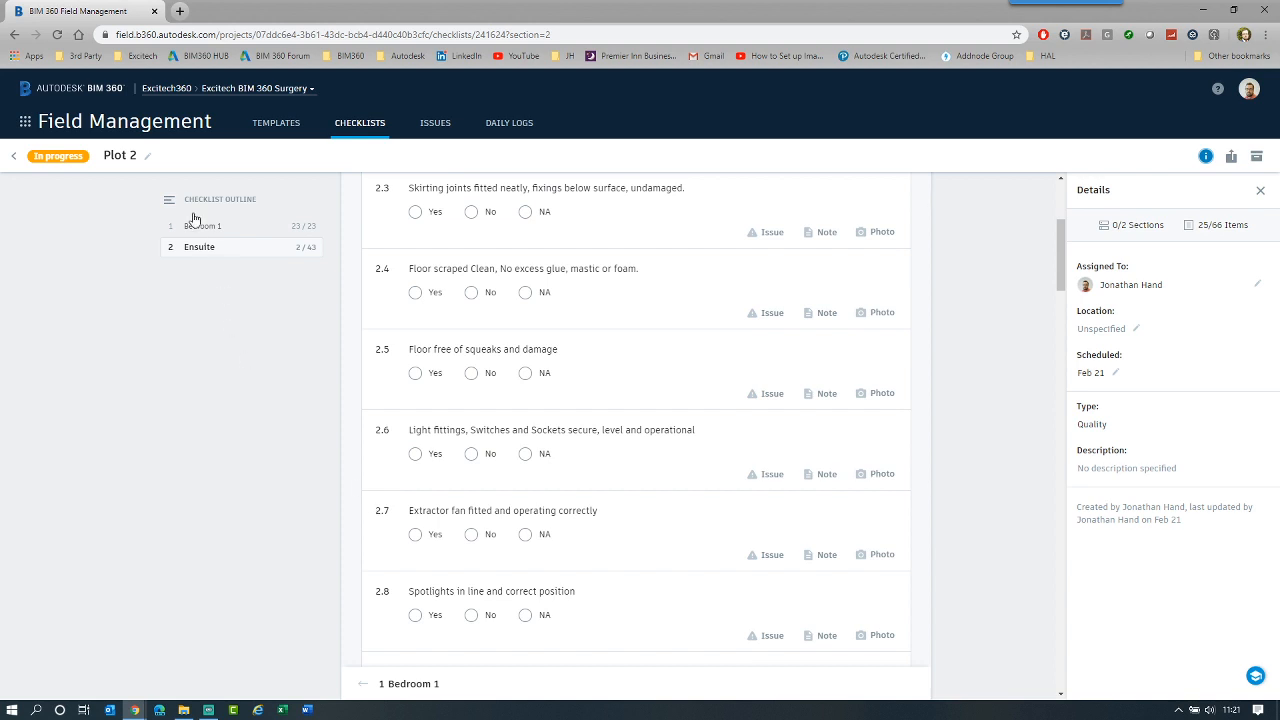
Reload the Plot 2 checklist and mark the whole checklist as complete.
{"action": "left_click", "coordinate": [57, 34]}
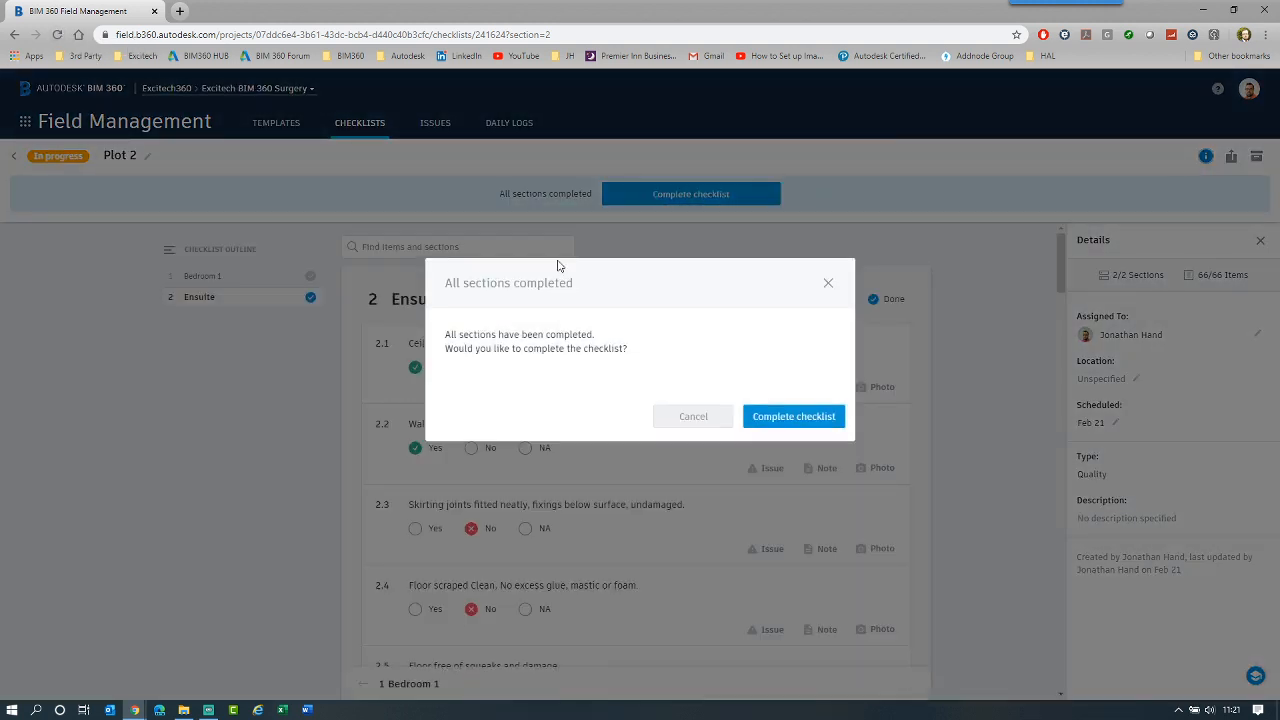
{"action": "left_click", "coordinate": [810, 418]}
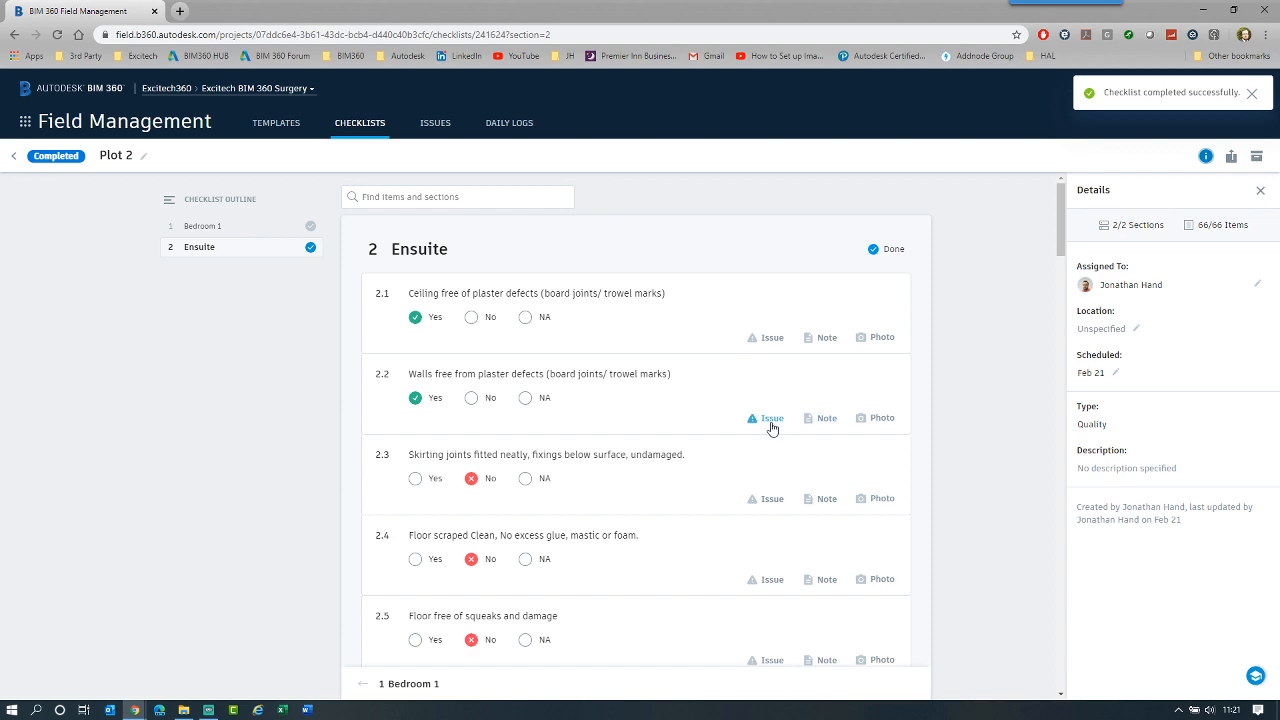
Review the answers in the completed Ensuite and Bedroom 1 sections, return to Ensuite and collapse the checklist outline.
{"action": "scroll", "coordinate": [771, 428], "scroll_direction": "down", "scroll_amount": 6}
{"action": "scroll", "coordinate": [771, 428], "scroll_direction": "down", "scroll_amount": 12}
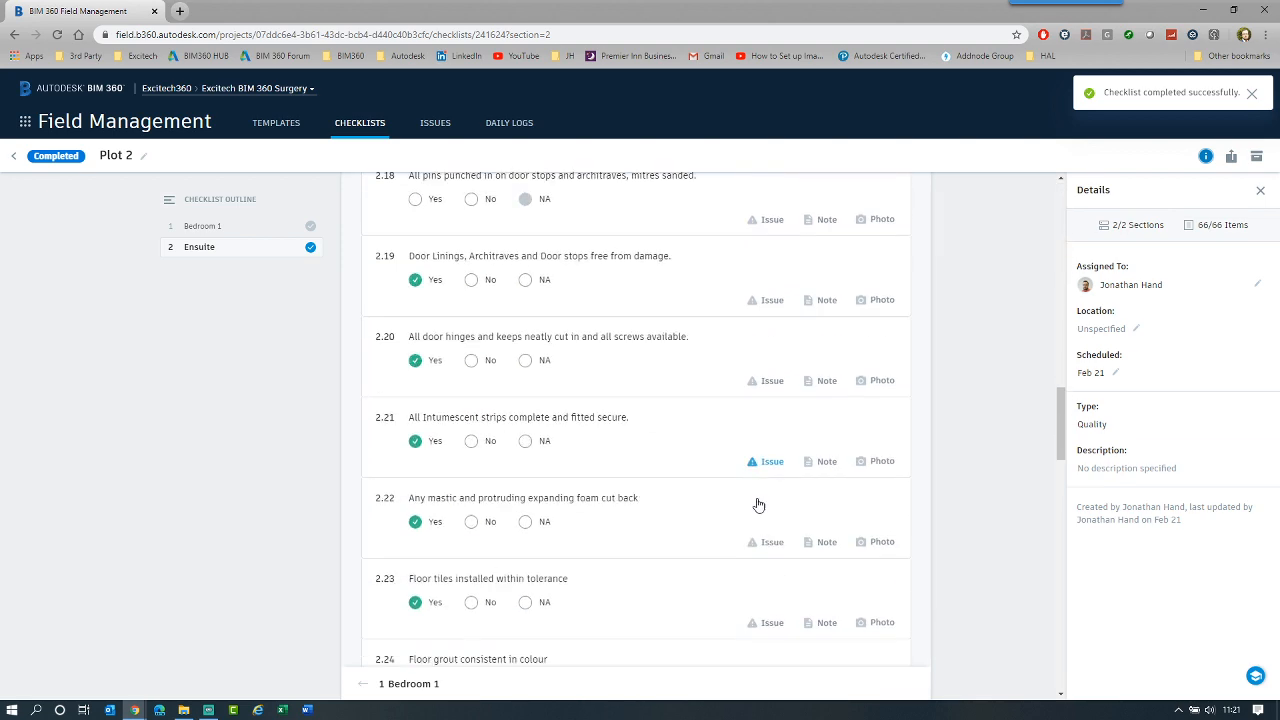
{"action": "left_click", "coordinate": [366, 688]}
{"action": "scroll", "coordinate": [575, 512], "scroll_direction": "down", "scroll_amount": 14}
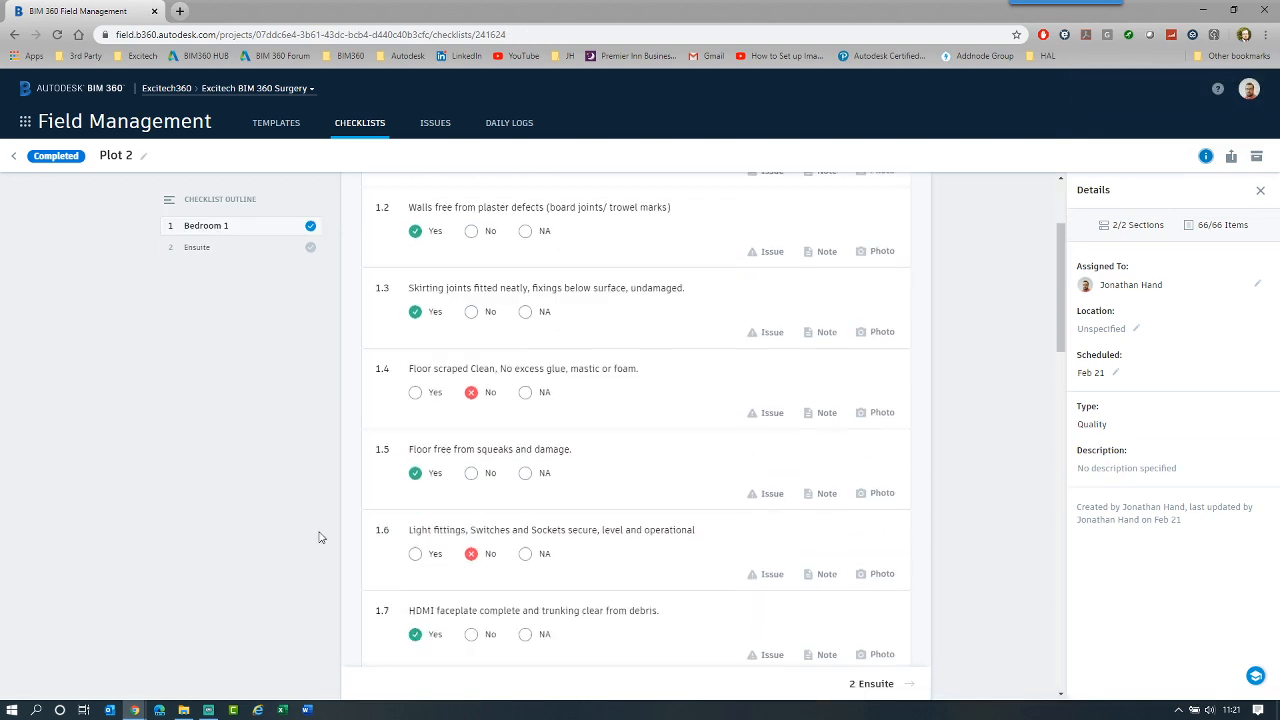
{"action": "scroll", "coordinate": [575, 512], "scroll_direction": "down", "scroll_amount": 2}
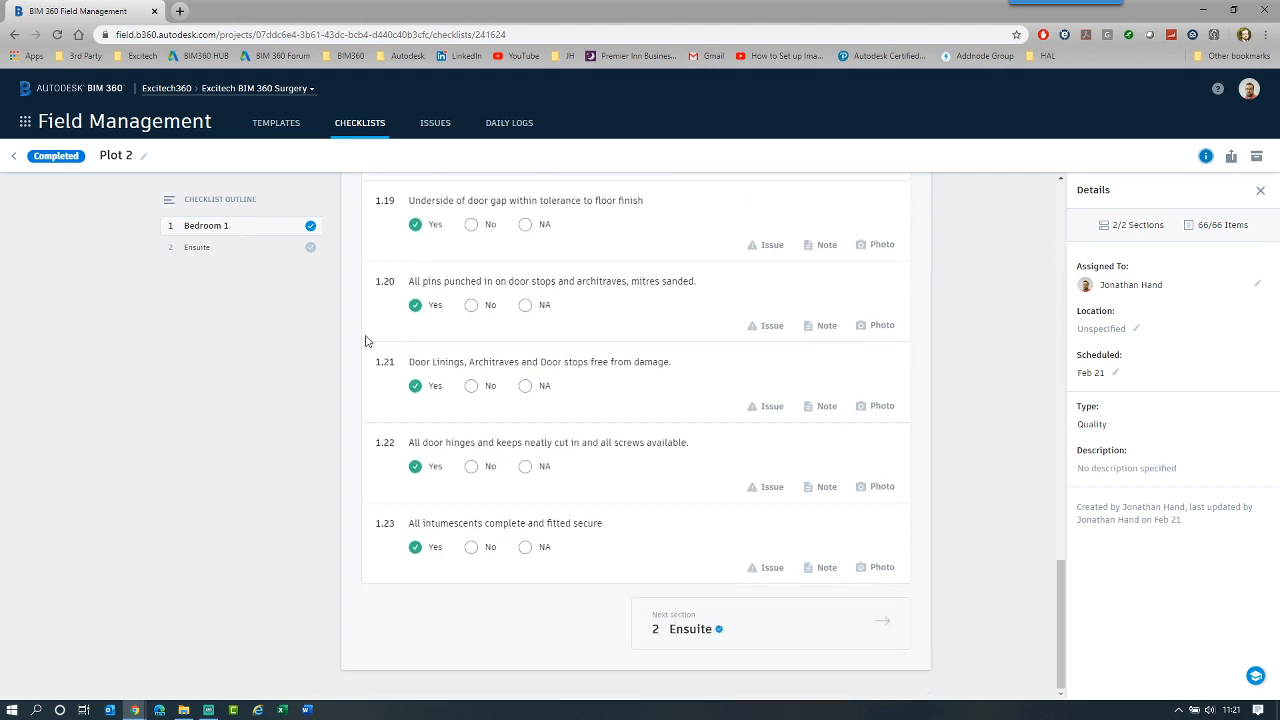
{"action": "left_click", "coordinate": [209, 251]}
{"action": "left_click", "coordinate": [229, 203]}
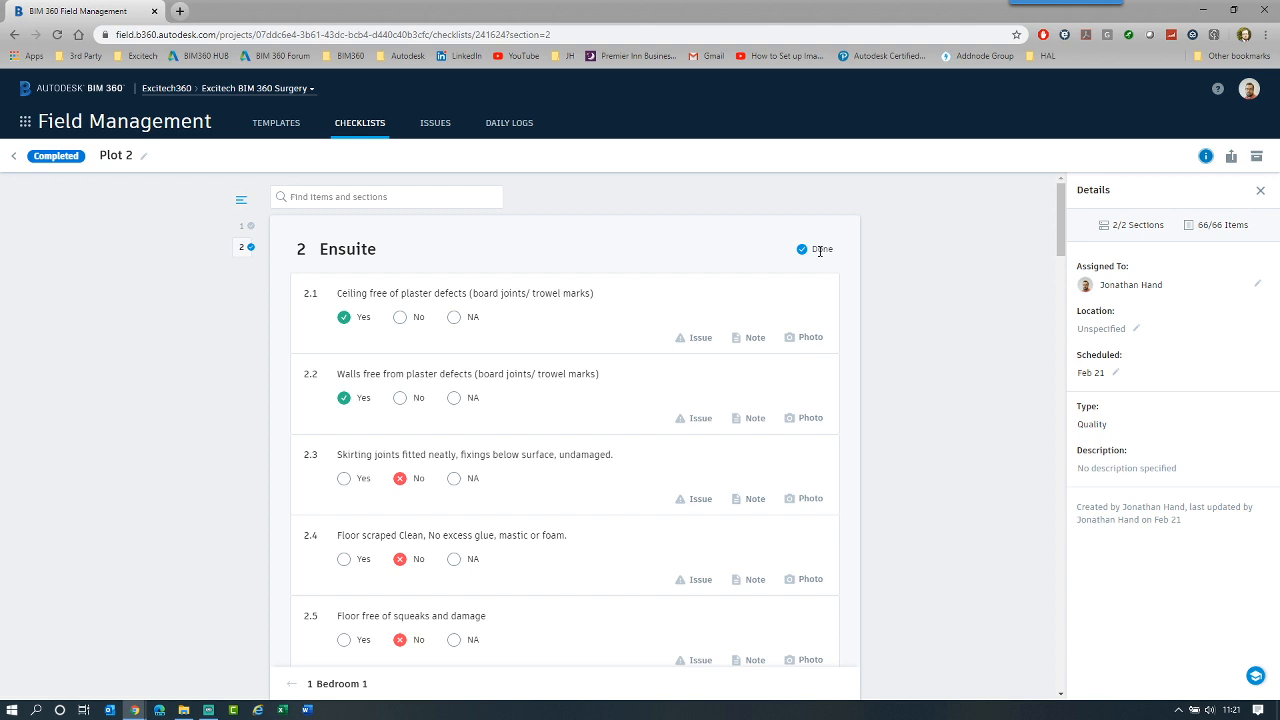
Check the project's issues list, then return to the overview of all checklists.
{"action": "left_click", "coordinate": [440, 134]}
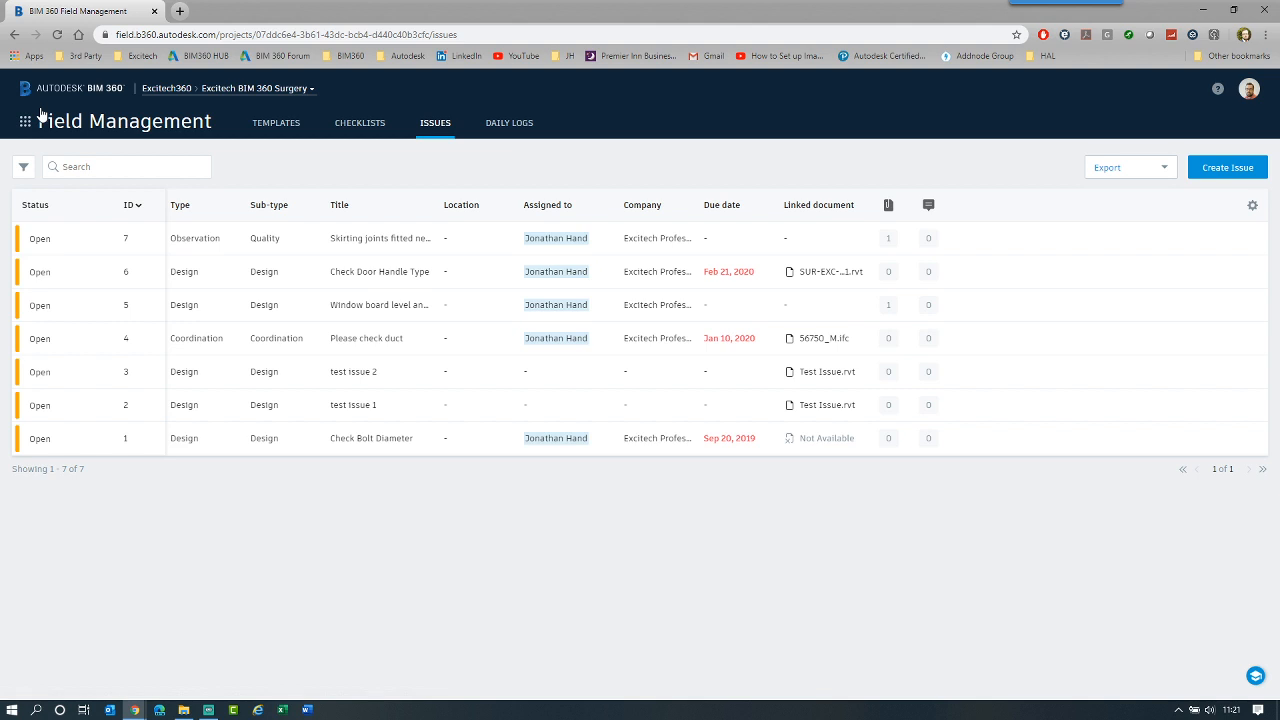
{"action": "left_click", "coordinate": [371, 122]}
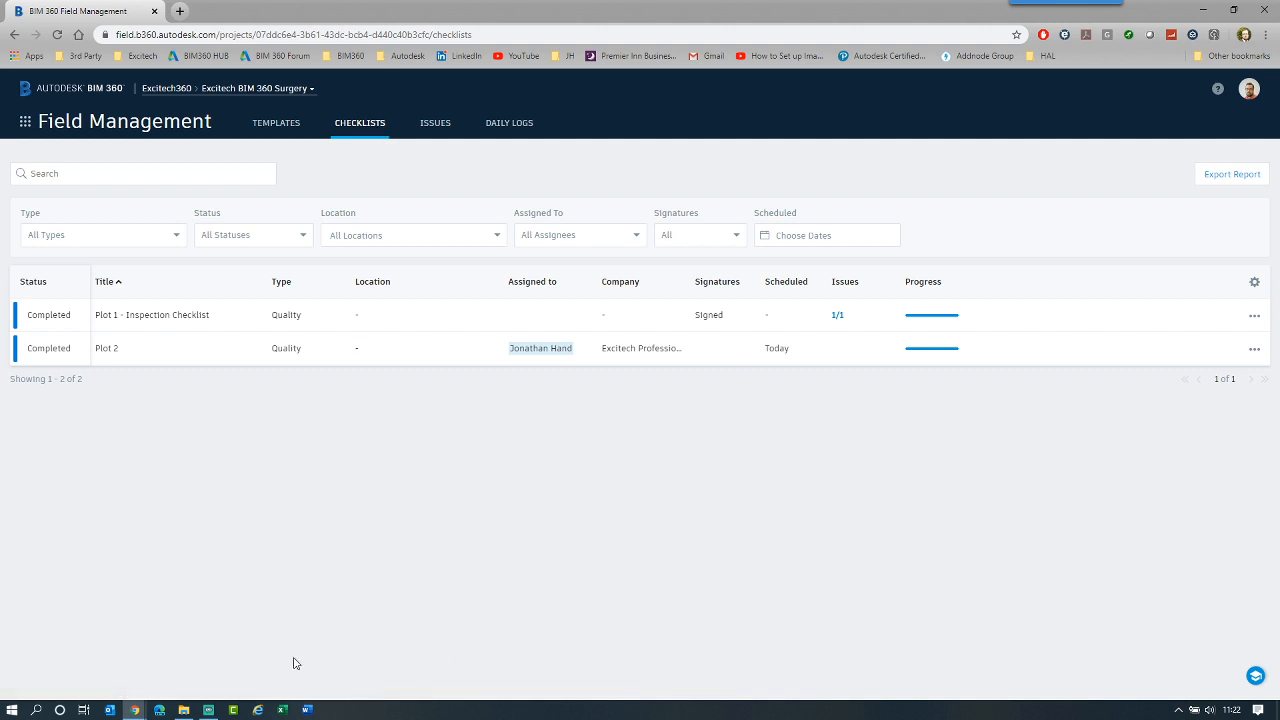
Switch to the YouTube Studio live streaming dashboard for BIM 360 Surgery #26.
{"action": "mouse_move", "coordinate": [144, 706]}
{"action": "left_click", "coordinate": [214, 660]}
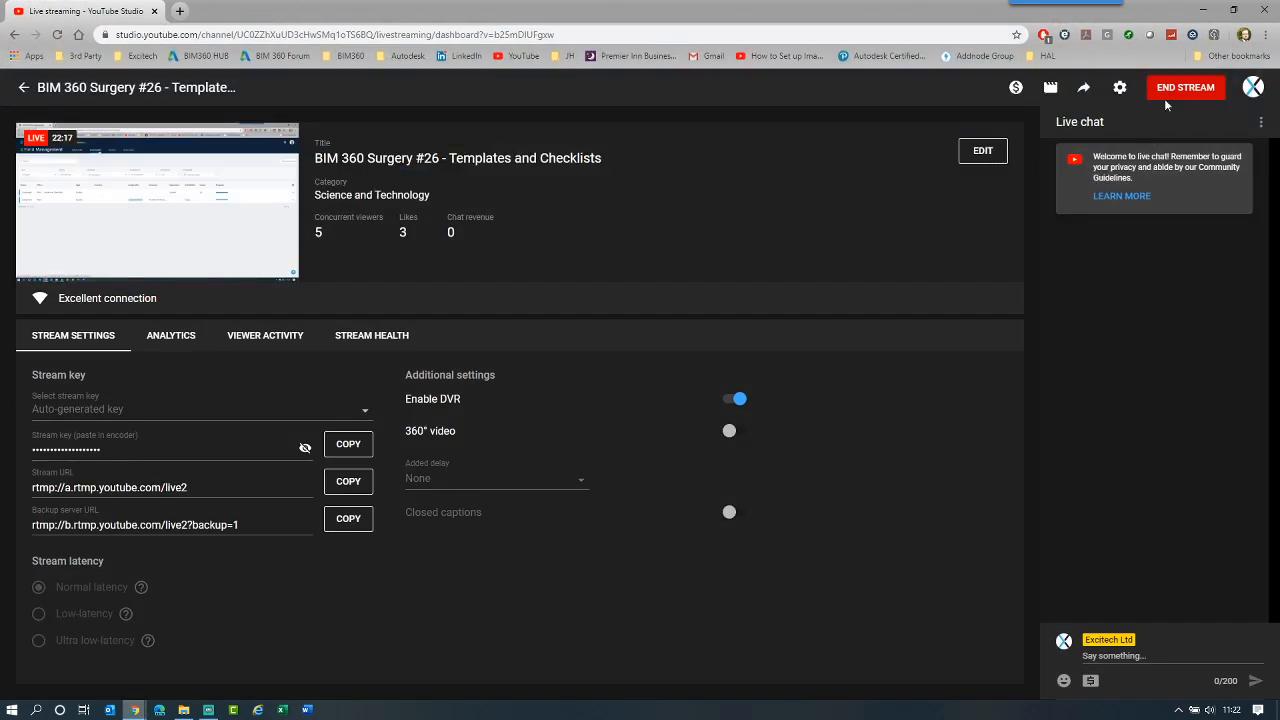